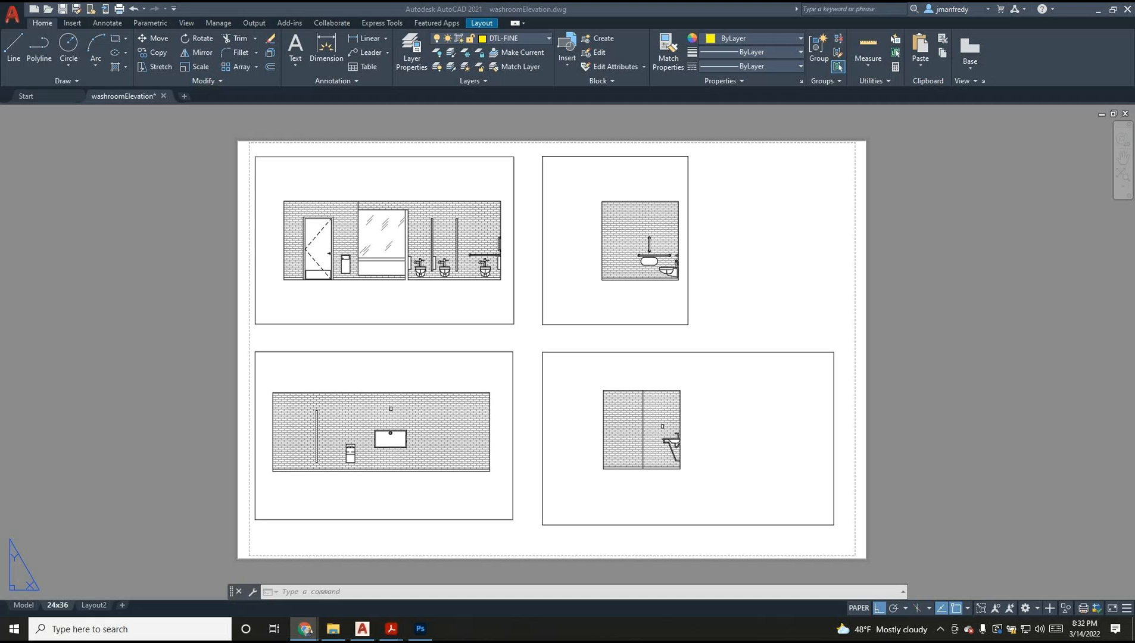
Step: Switch to model space and examine the tile hatch and outline at a wall elevation's upper corner
left_click(22, 605)
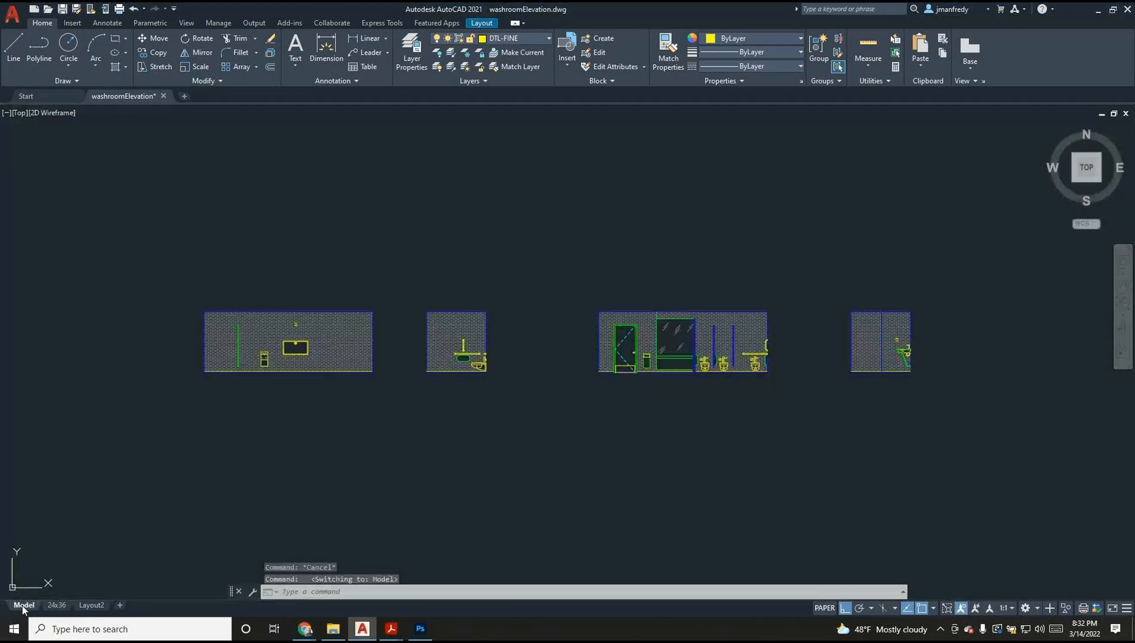
scroll(325, 336, "up", 10)
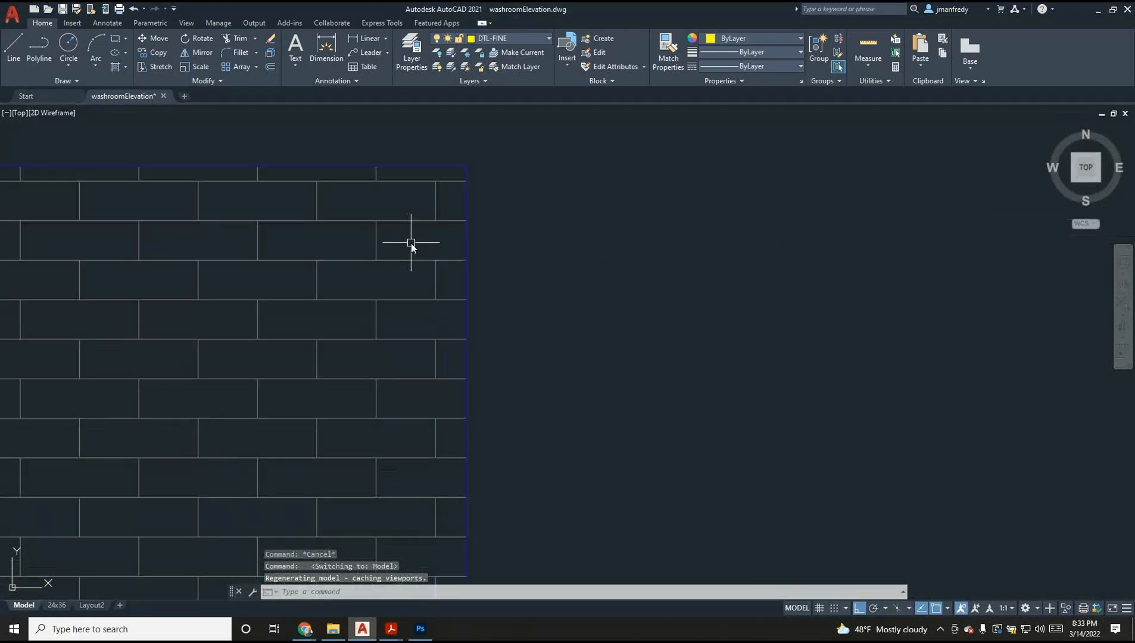
scroll(453, 185, "up", 2)
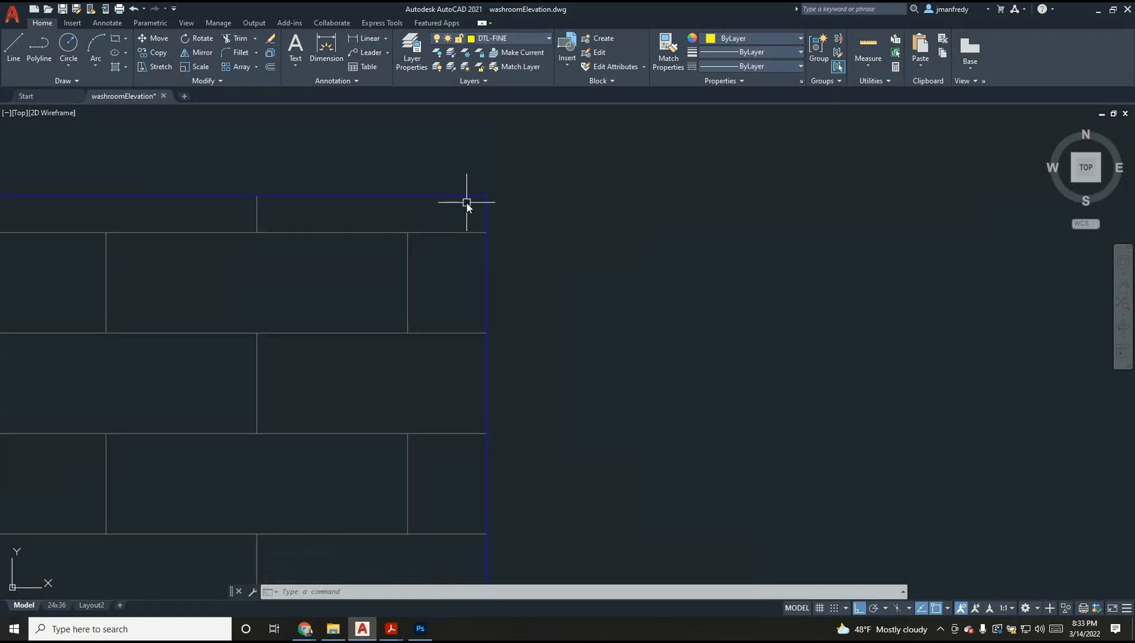
scroll(461, 213, "down", 8)
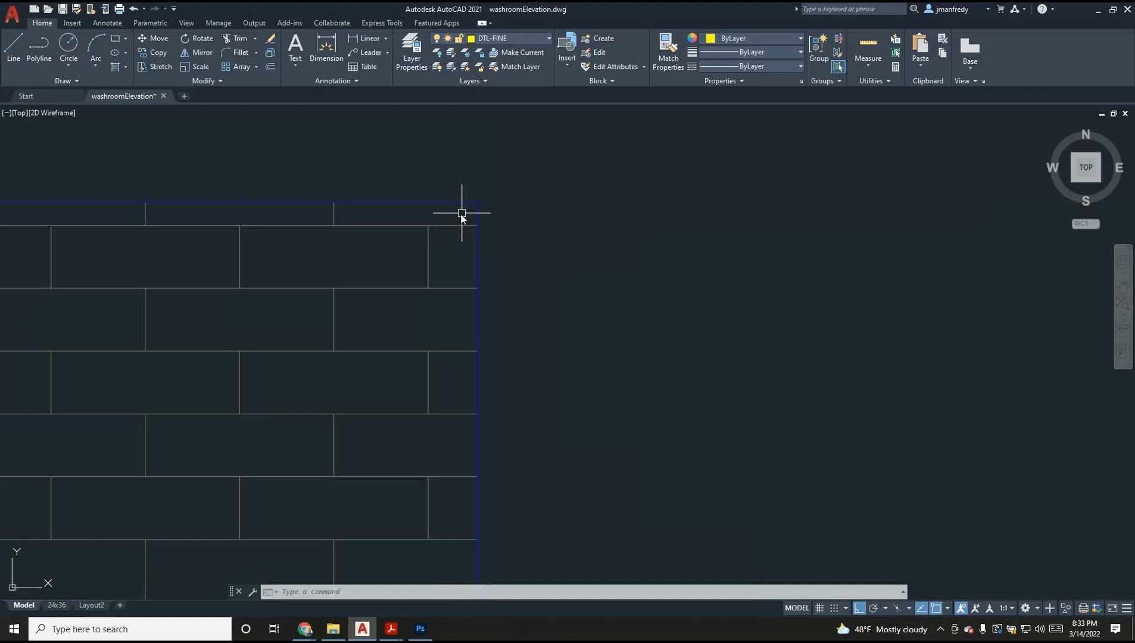
scroll(459, 221, "up", 10)
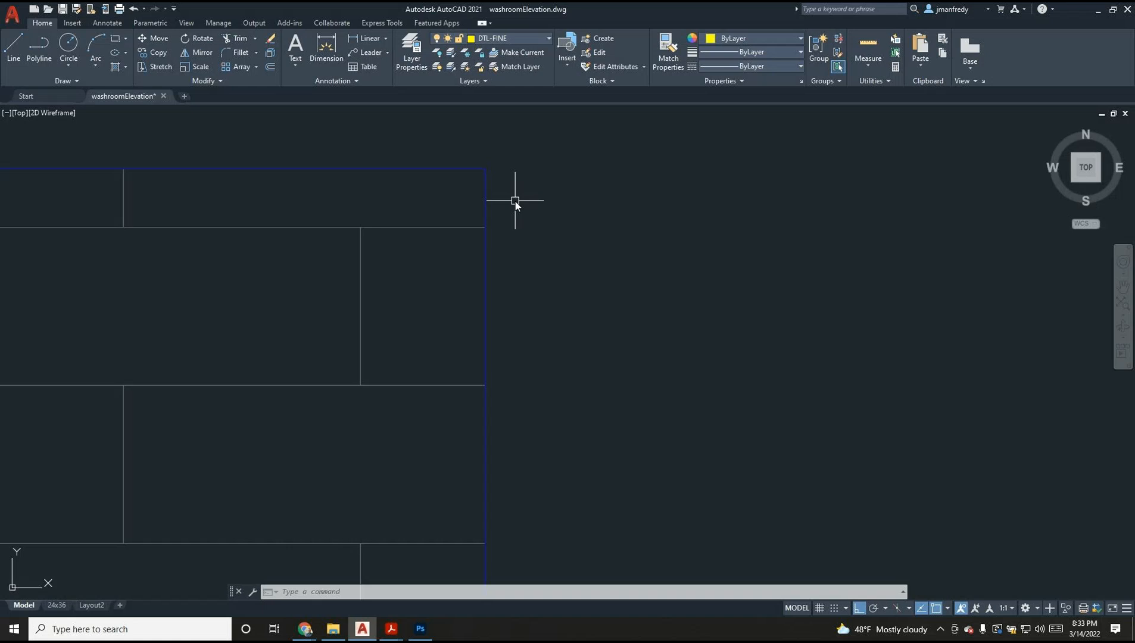
Step: Switch to Acrobat and look over the Week 8 class topics and both pages of the Assignment 8 description
left_click(393, 630)
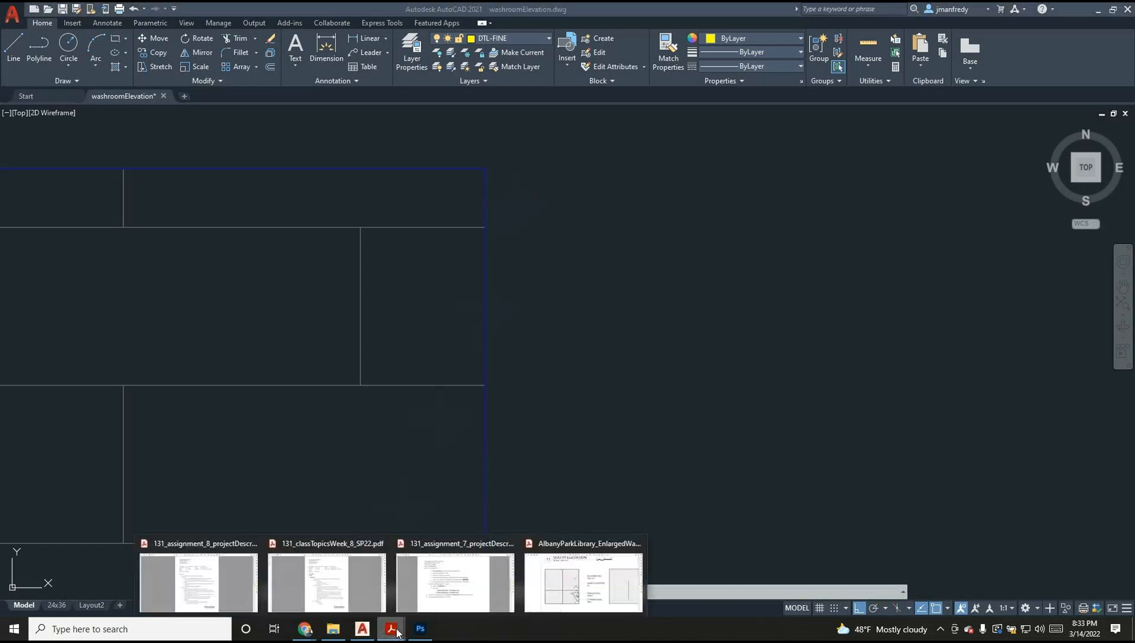
left_click(322, 582)
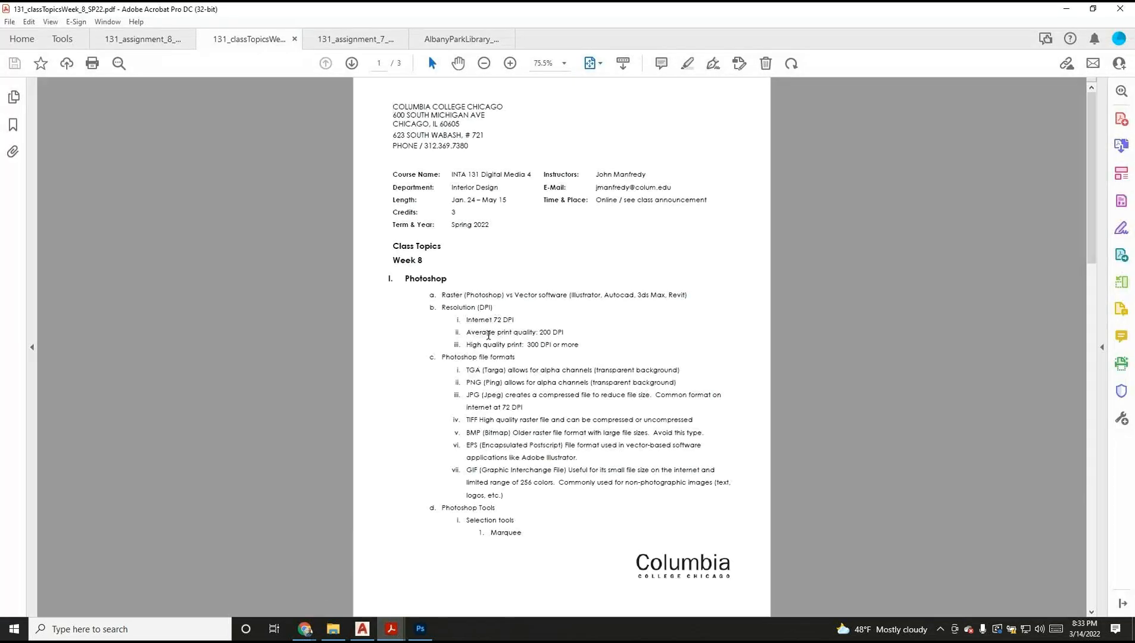
left_click(391, 629)
left_click(203, 589)
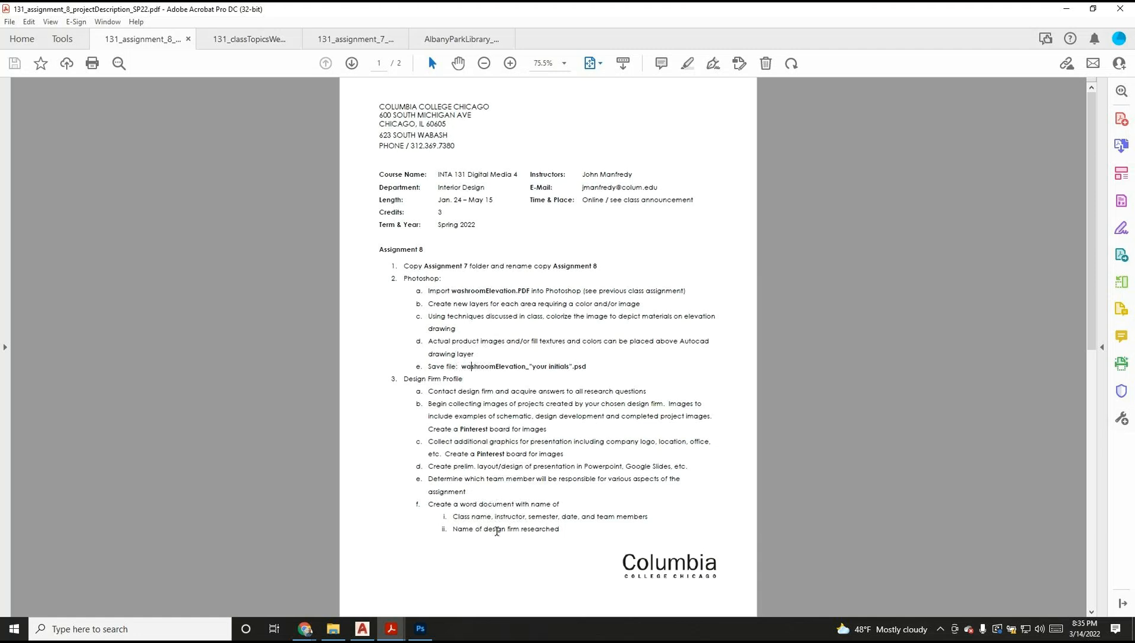
scroll(494, 536, "down", 1)
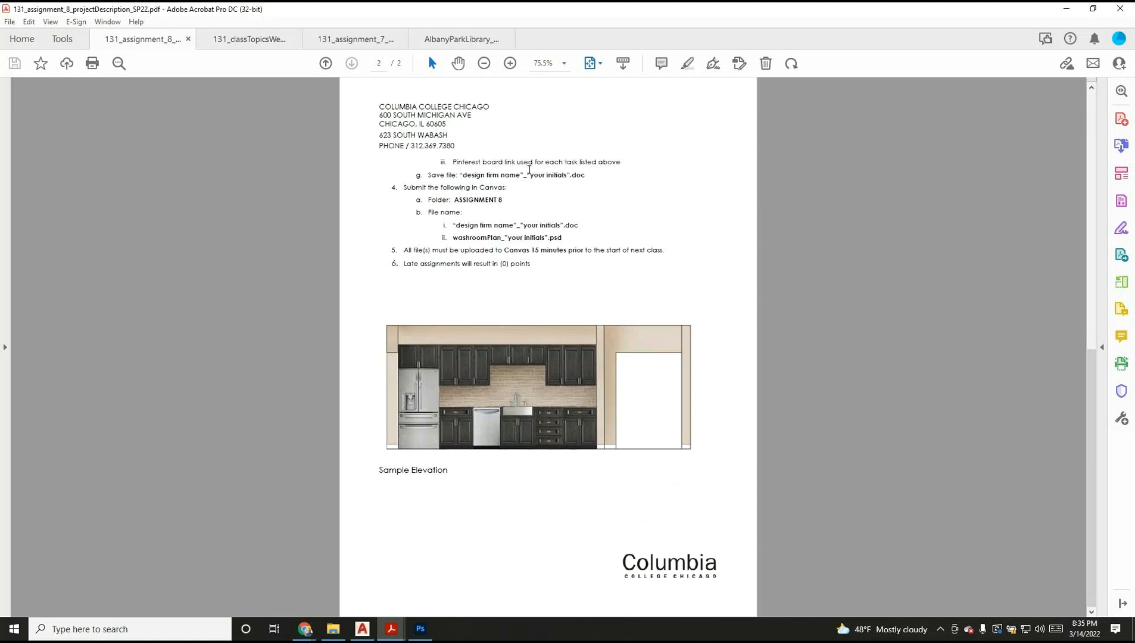
scroll(529, 170, "up", 1)
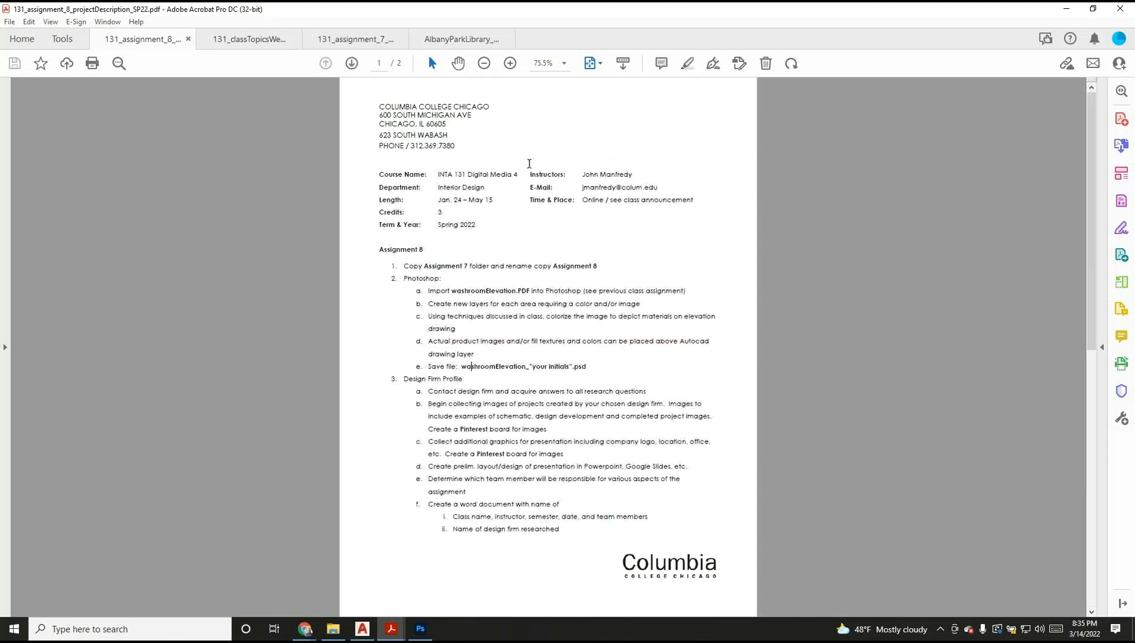
Step: Enlarge the Assignment 8 description to 150% and read the Photoshop tasks, including the required .psd file name
left_click(508, 63)
left_click(508, 63)
left_click(508, 63)
scroll(517, 258, "down", 3)
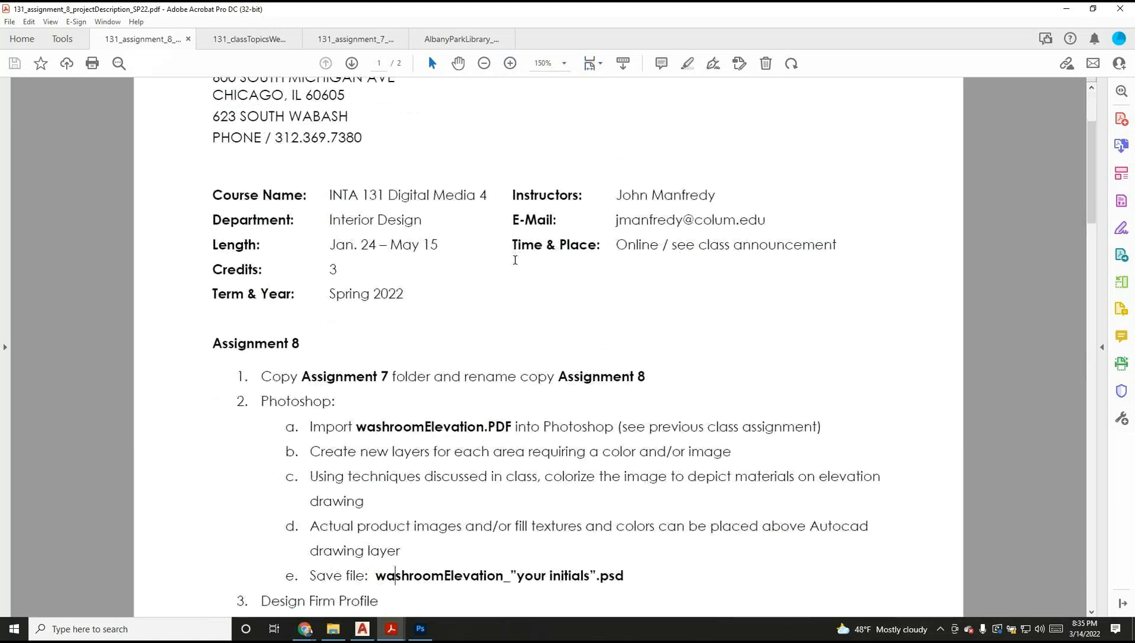
scroll(533, 346, "down", 5)
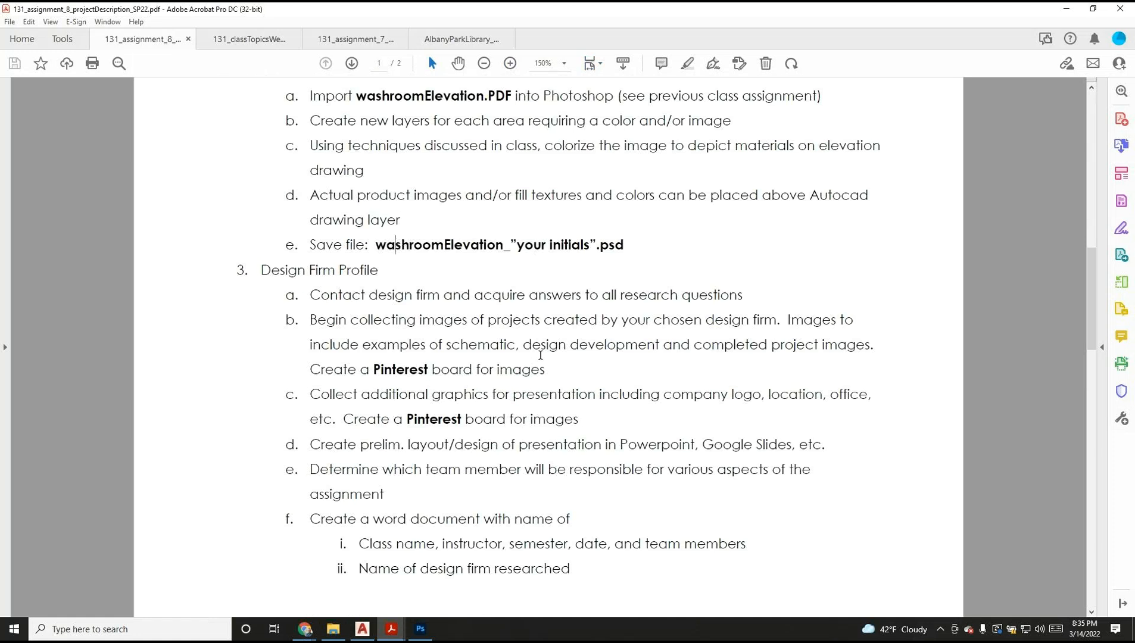
scroll(540, 355, "up", 3)
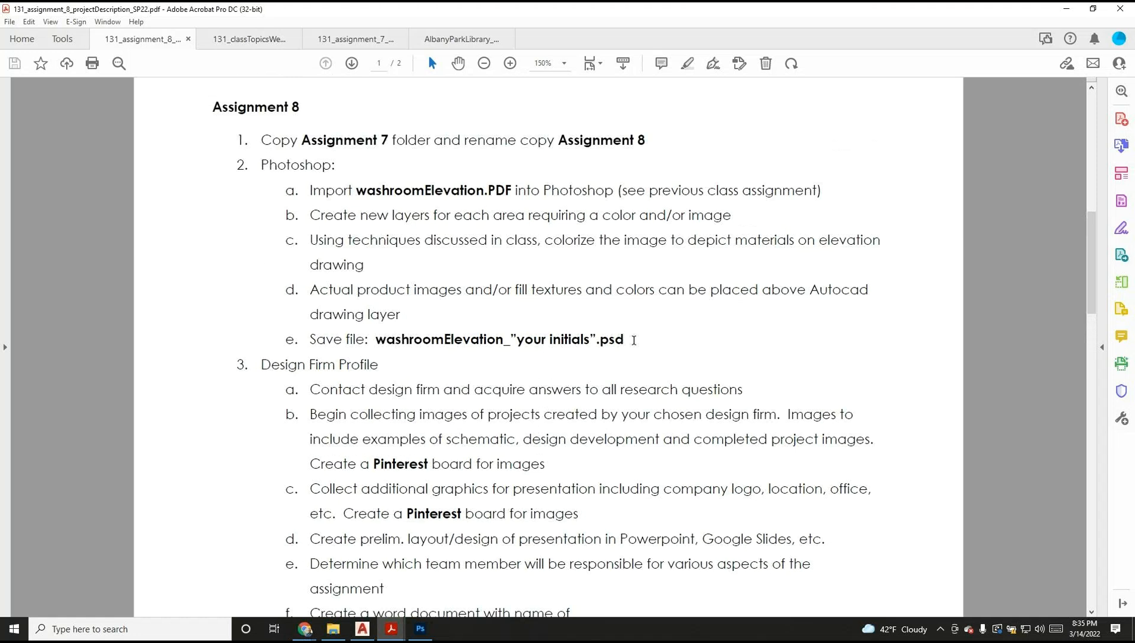
left_click_drag(626, 340, 444, 344)
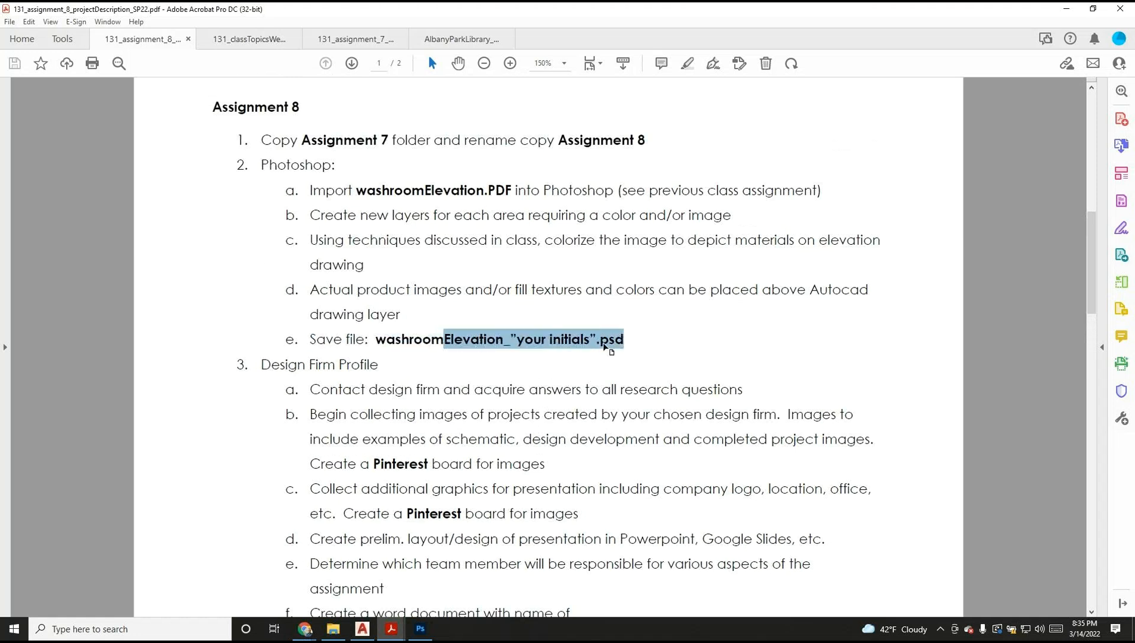
double_click(604, 343)
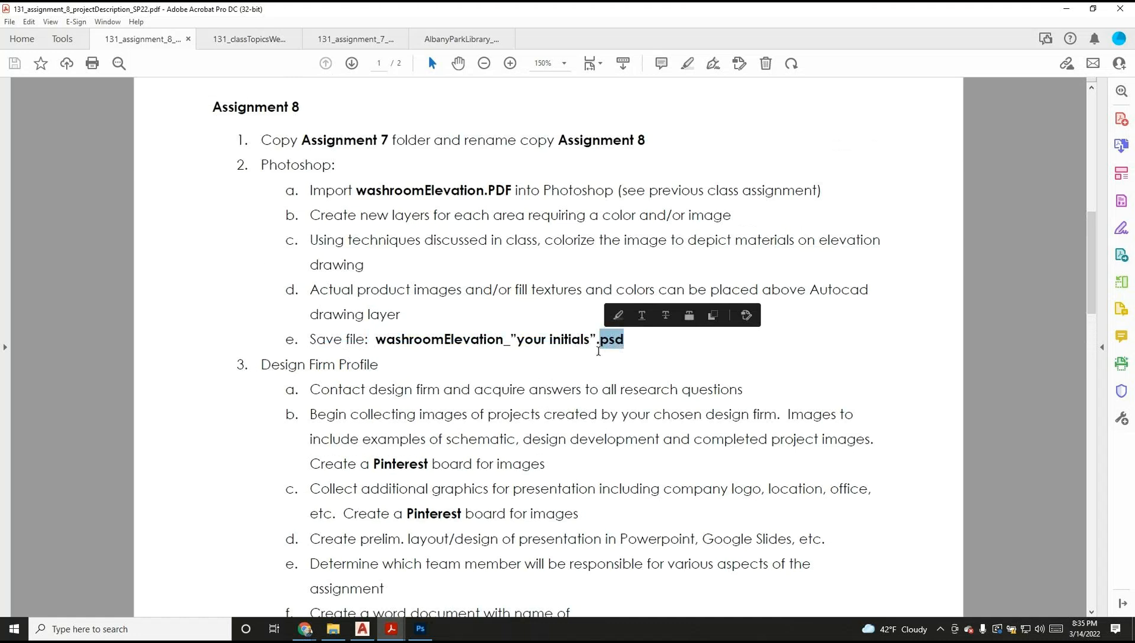
left_click(602, 343)
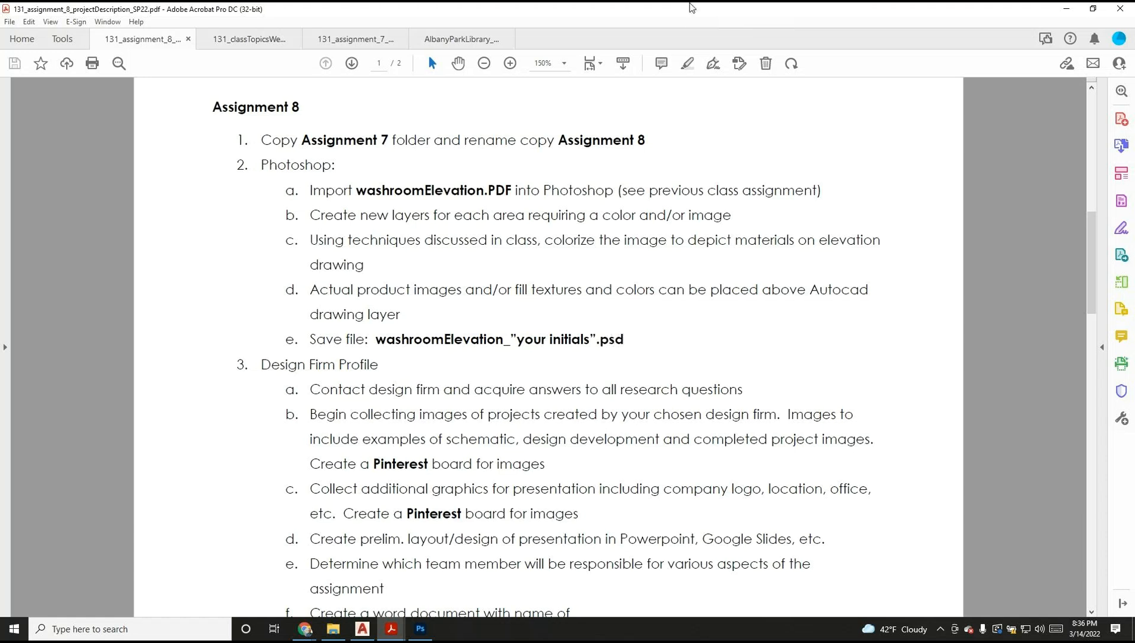
Step: Switch to Photoshop with the KitchenElevation_MN.psd document in view
left_click_drag(651, 15, 651, 0)
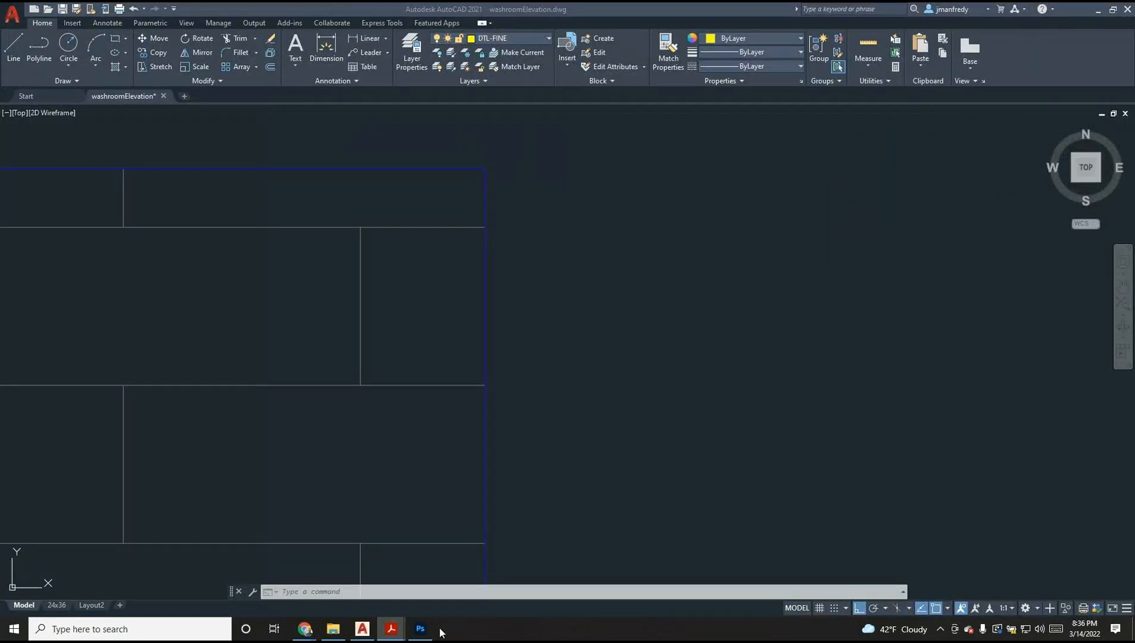
left_click(420, 630)
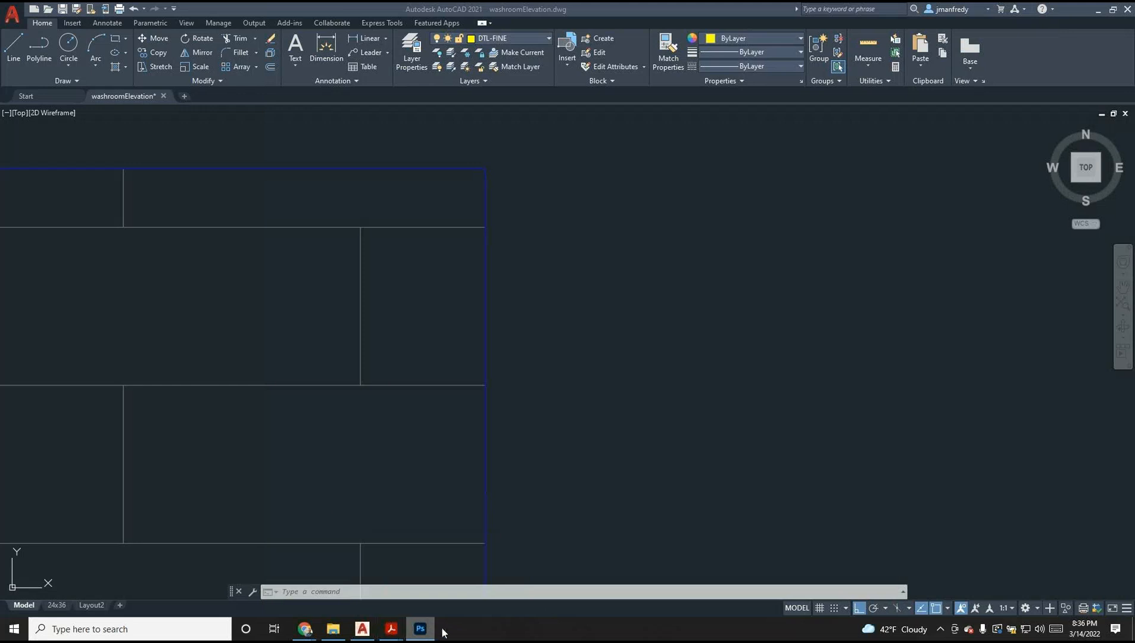
left_click_drag(1134, 185, 480, 1)
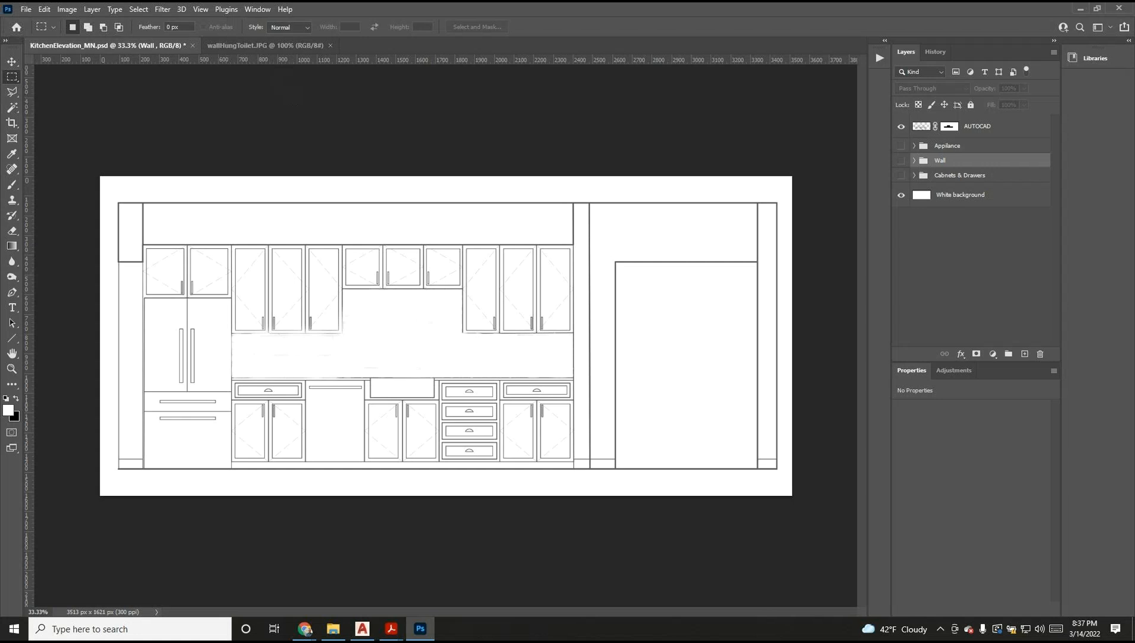
Step: View the Adobe Creative Cloud product page in the web browser and return to the kitchen elevation in Photoshop
left_click(305, 629)
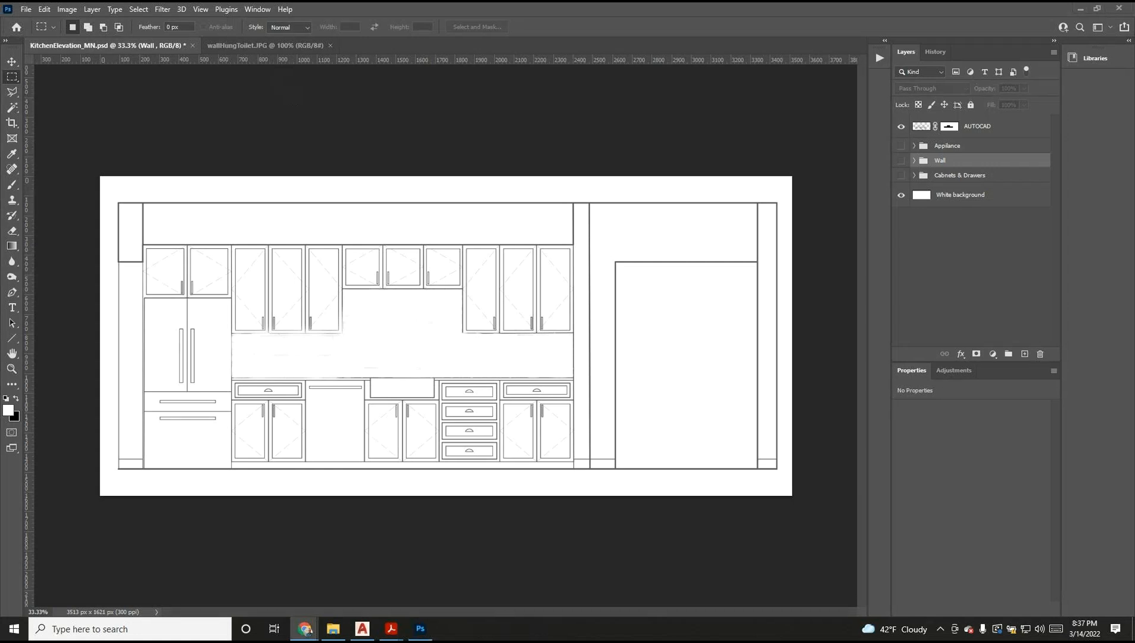
left_click_drag(468, 209, 524, 199)
scroll(281, 358, "down", 1)
left_click(222, 448)
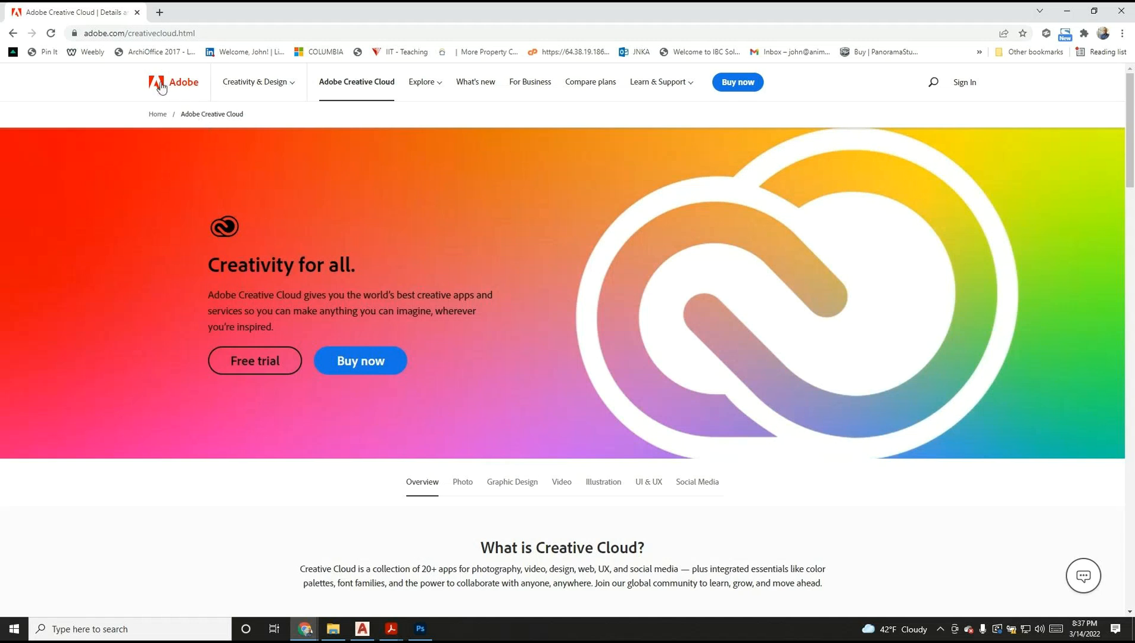
left_click_drag(563, 7, 661, 642)
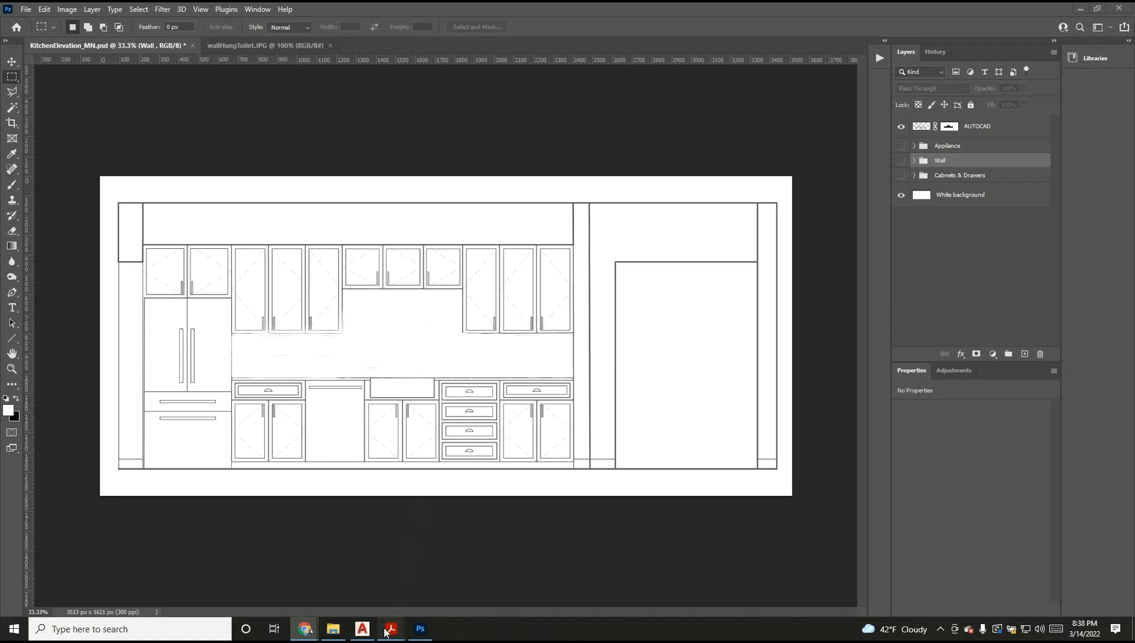
Step: Inspect the upper cabinet linework at 800% and fit the whole kitchen elevation back on screen
mouse_move(385, 628)
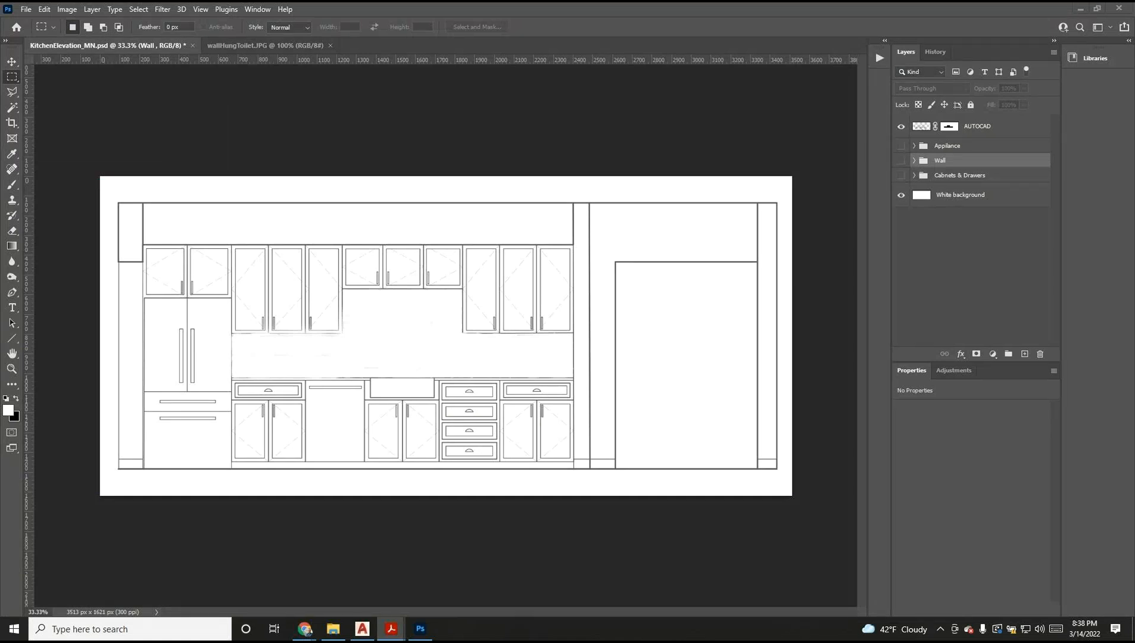
left_click(11, 370)
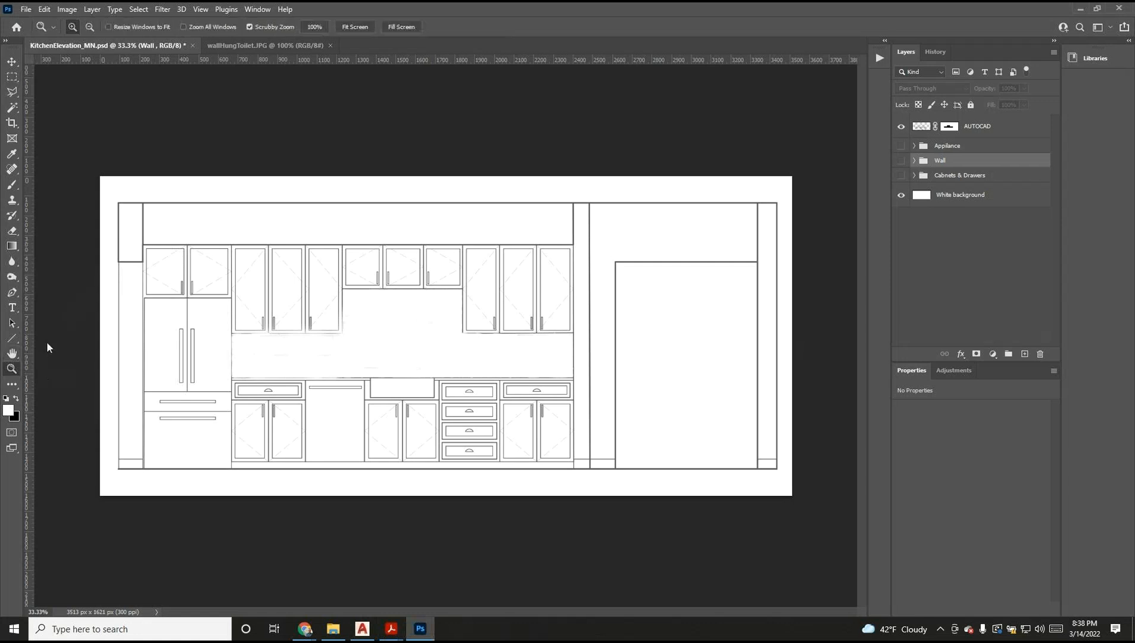
left_click(227, 253)
left_click_drag(227, 252, 284, 172)
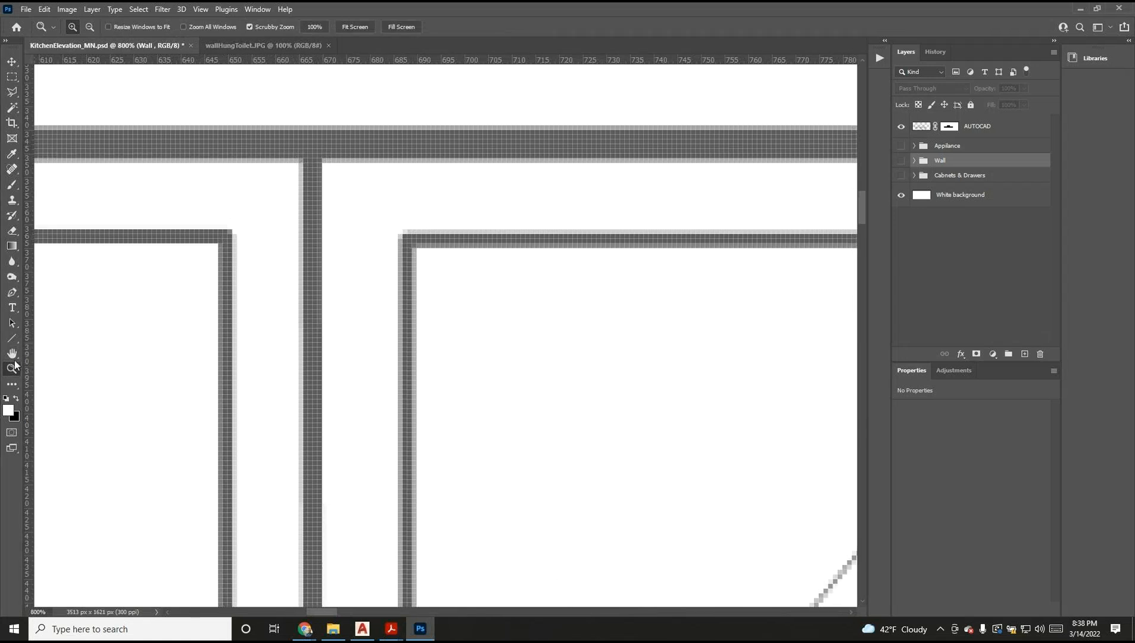
double_click(13, 357)
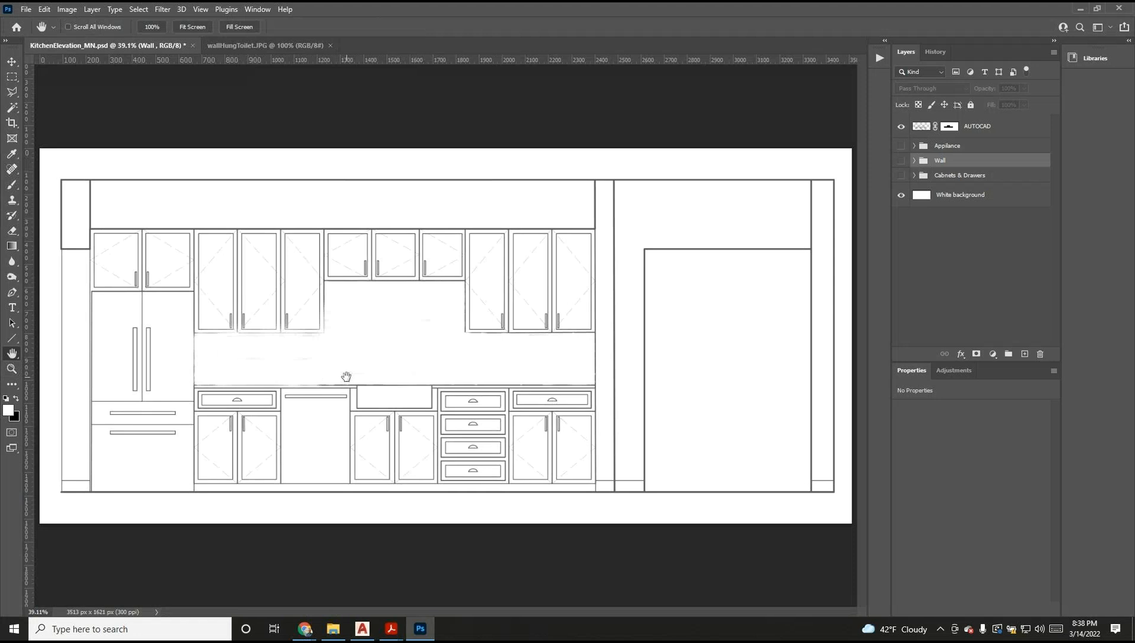
Step: Show the Appliance, Wall and Cabnets & Drawers groups, including the Back splash and Wall coloring subgroups inside Wall
left_click(901, 146)
left_click(902, 161)
left_click(901, 176)
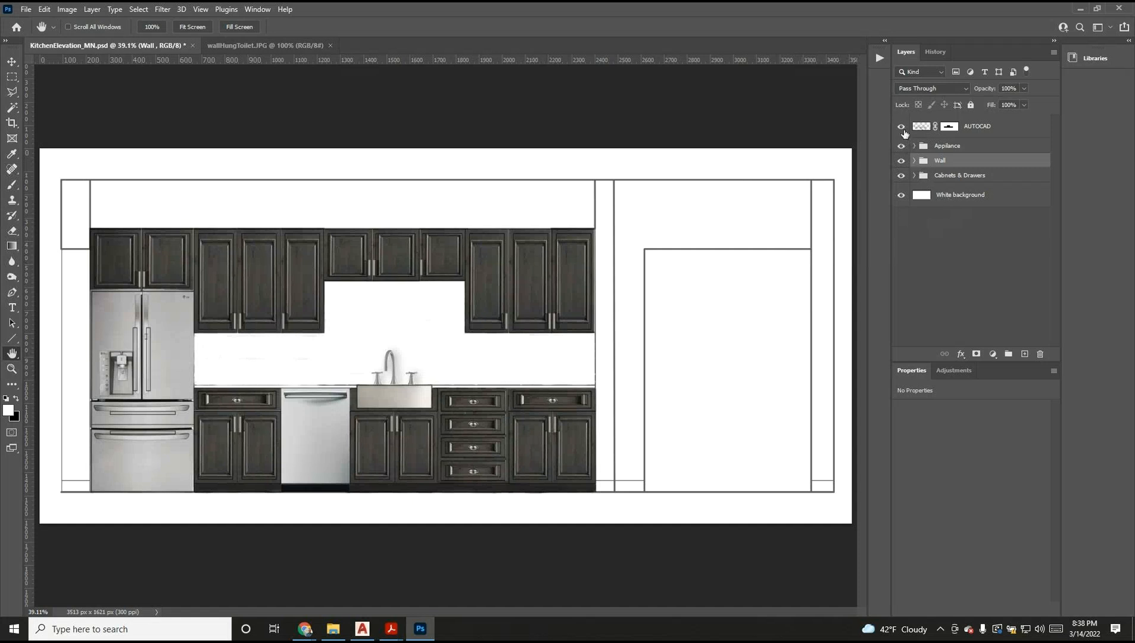
left_click(915, 146)
left_click(915, 145)
left_click(915, 161)
left_click_drag(902, 176, 901, 190)
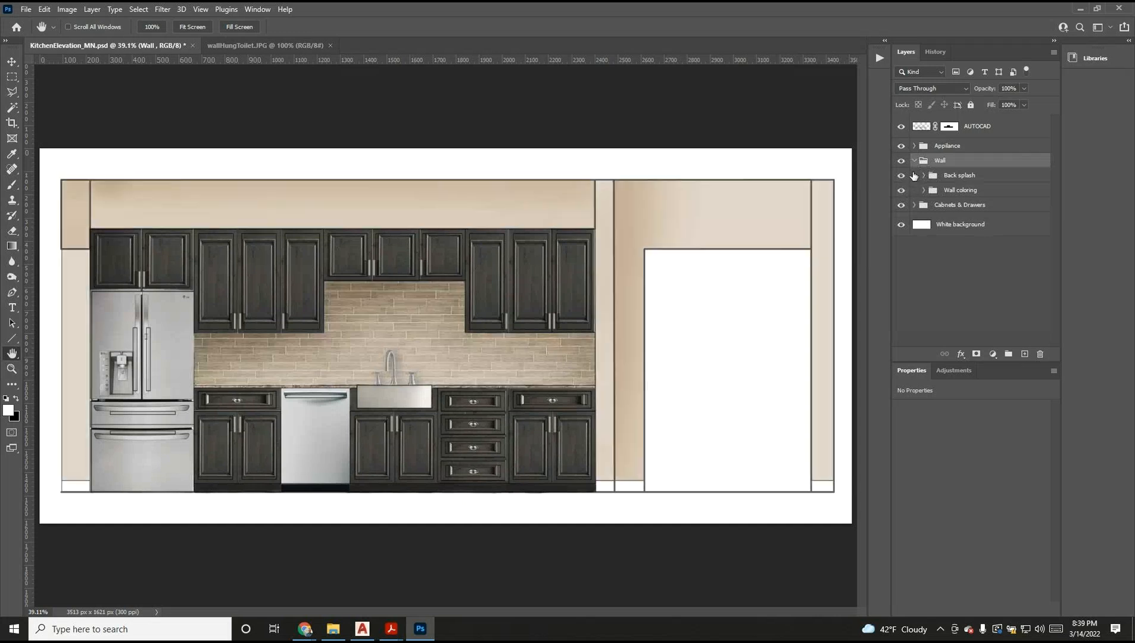
Step: Look through the subgroups and door layers of the Cabnets & Drawers group, leaving all layer groups collapsed
left_click(915, 161)
left_click(914, 205)
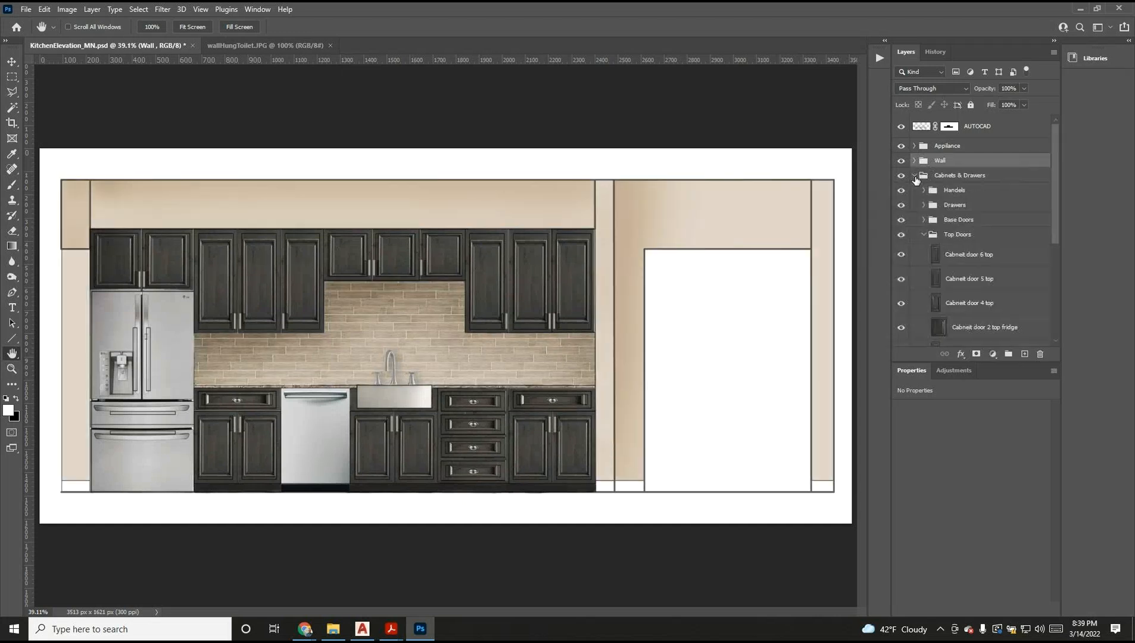
scroll(907, 270, "down", 2)
scroll(911, 250, "up", 2)
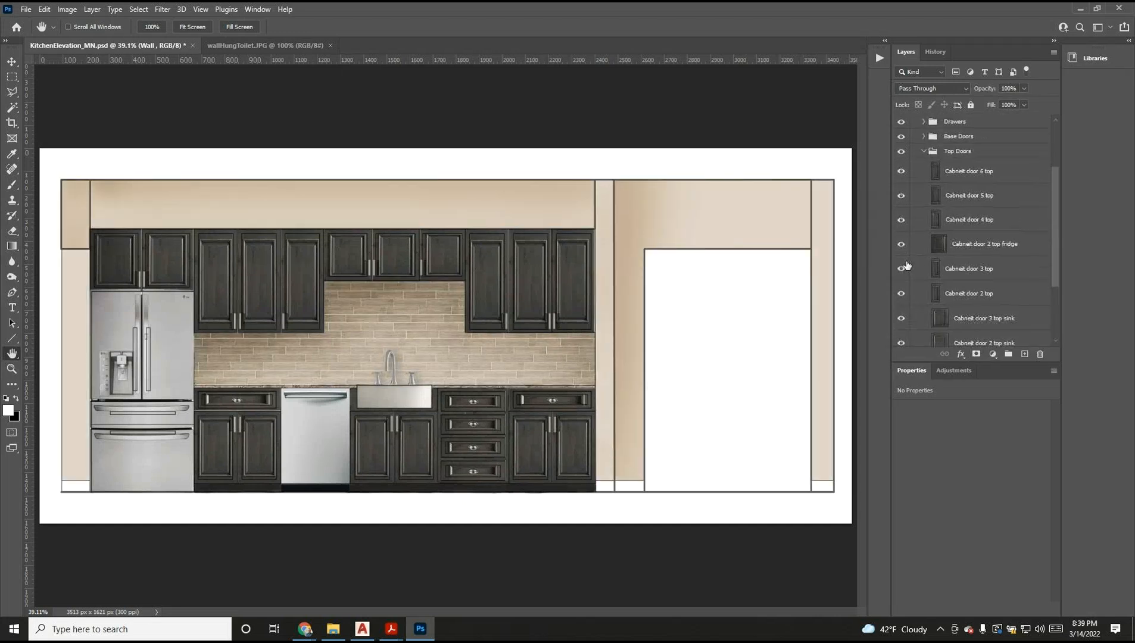
left_click(923, 224)
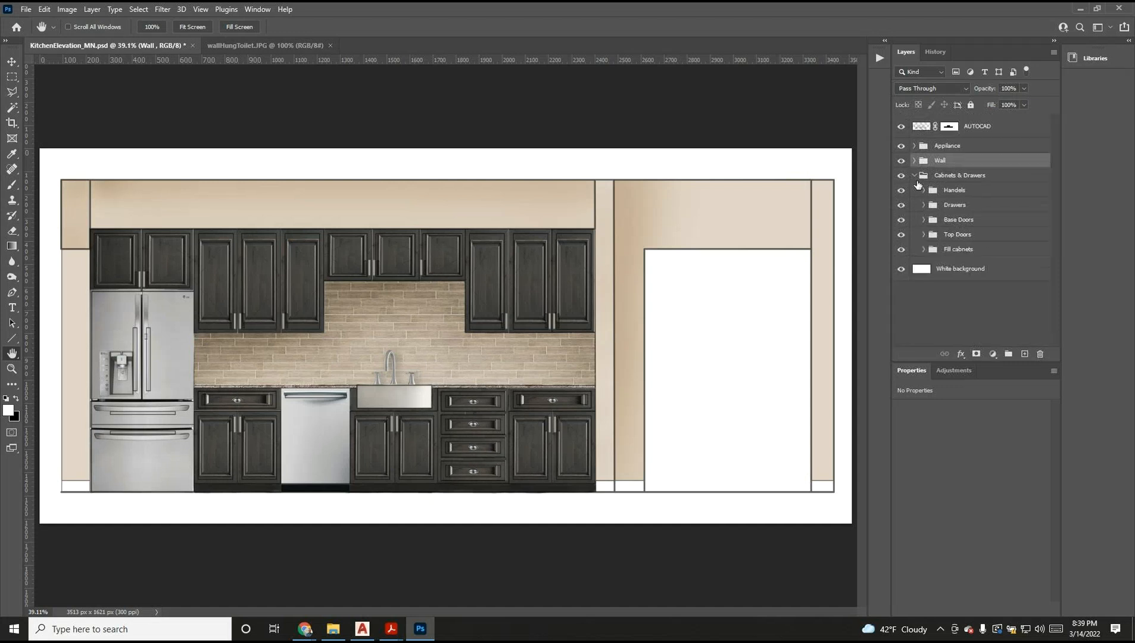
left_click(914, 176)
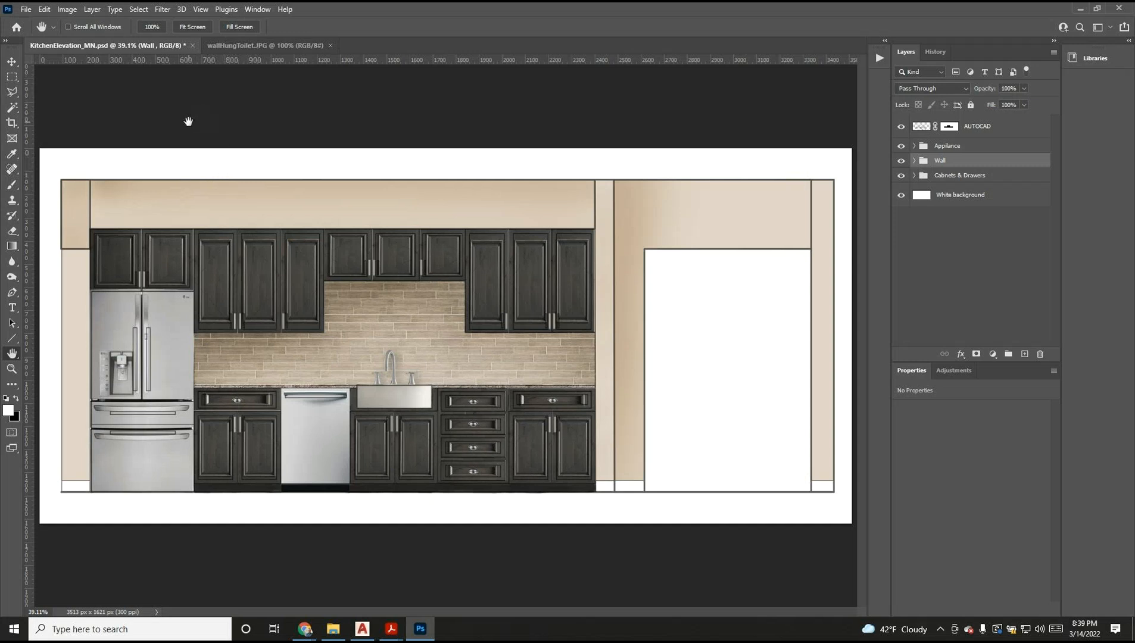
Step: Open washroomElevation-24x36.pdf so its import options appear
left_click(27, 10)
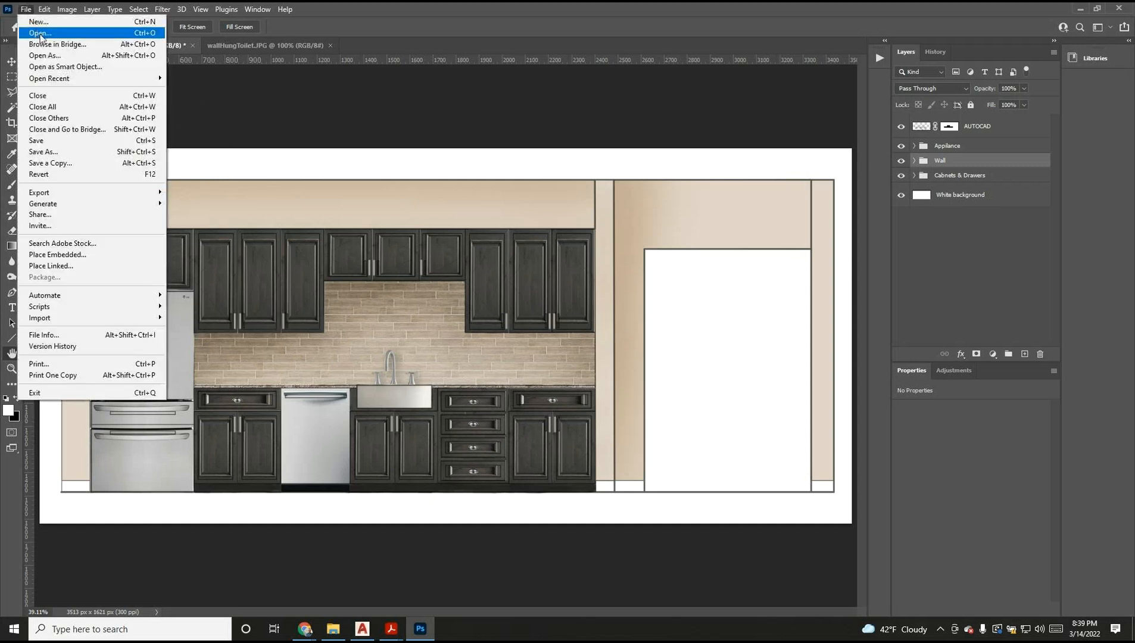
left_click(40, 33)
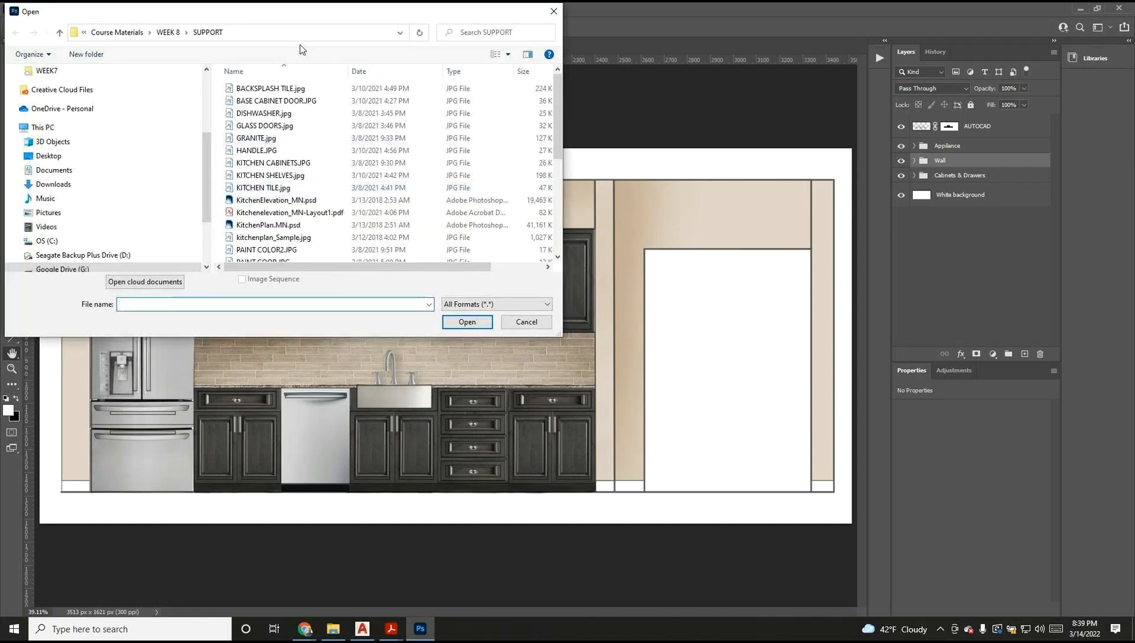
left_click_drag(307, 12, 1134, 67)
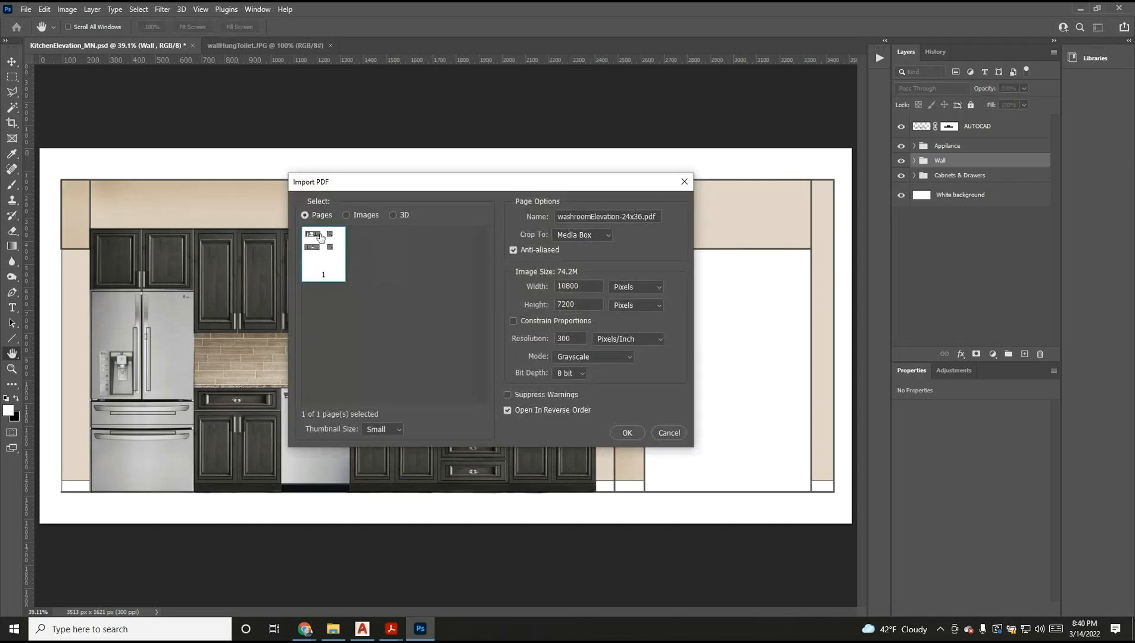
Step: Import the washroom elevation page at 36 by 24 inches, 300 pixels/inch, in Grayscale mode with 8-bit depth
double_click(576, 339)
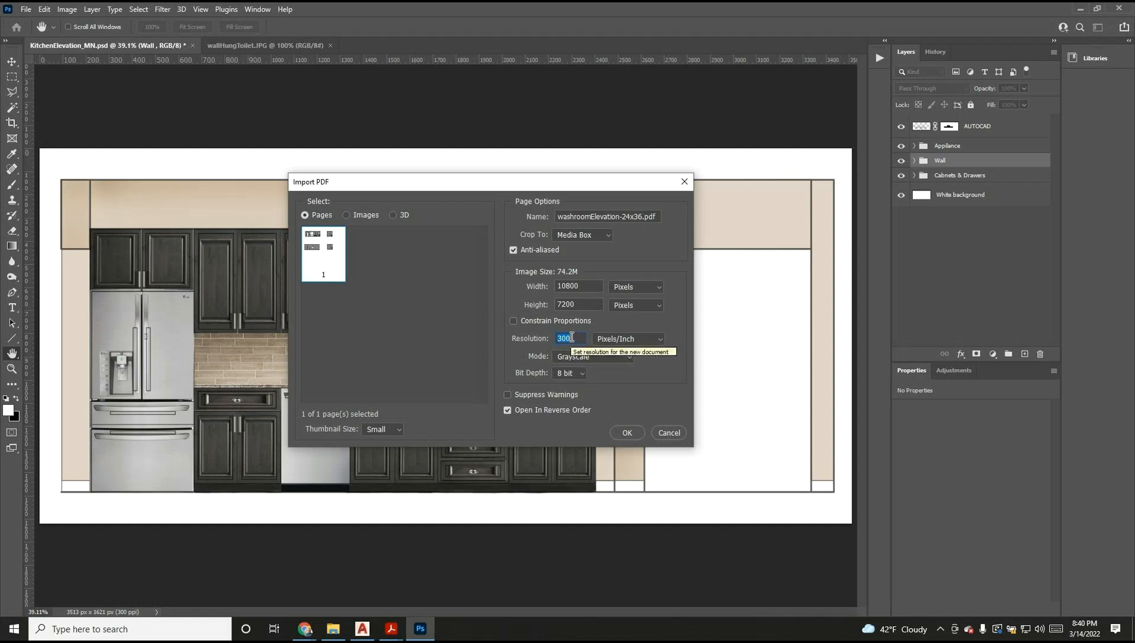
left_click(626, 287)
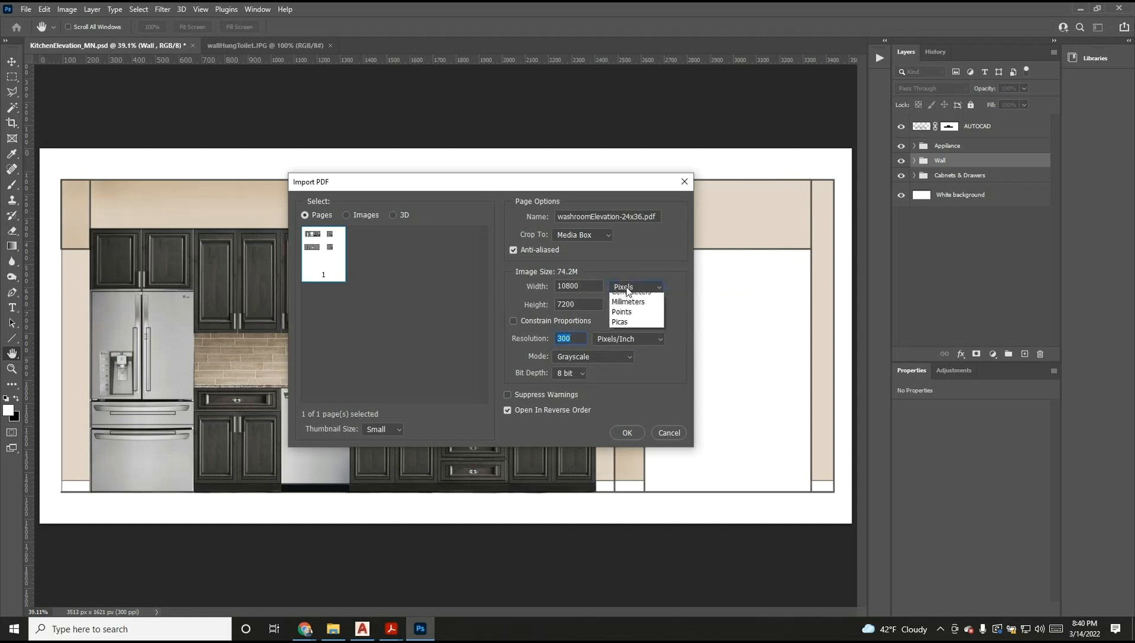
left_click(624, 308)
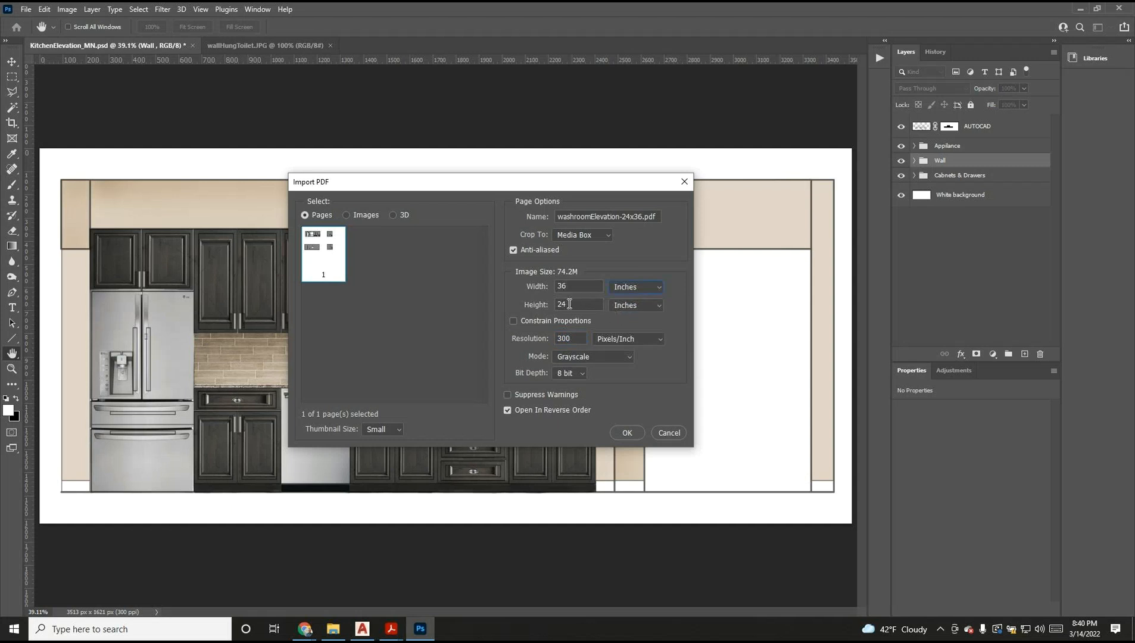
double_click(577, 338)
left_click(633, 290)
left_click(629, 301)
left_click(612, 289)
left_click(625, 297)
double_click(572, 304)
double_click(572, 338)
left_click(628, 433)
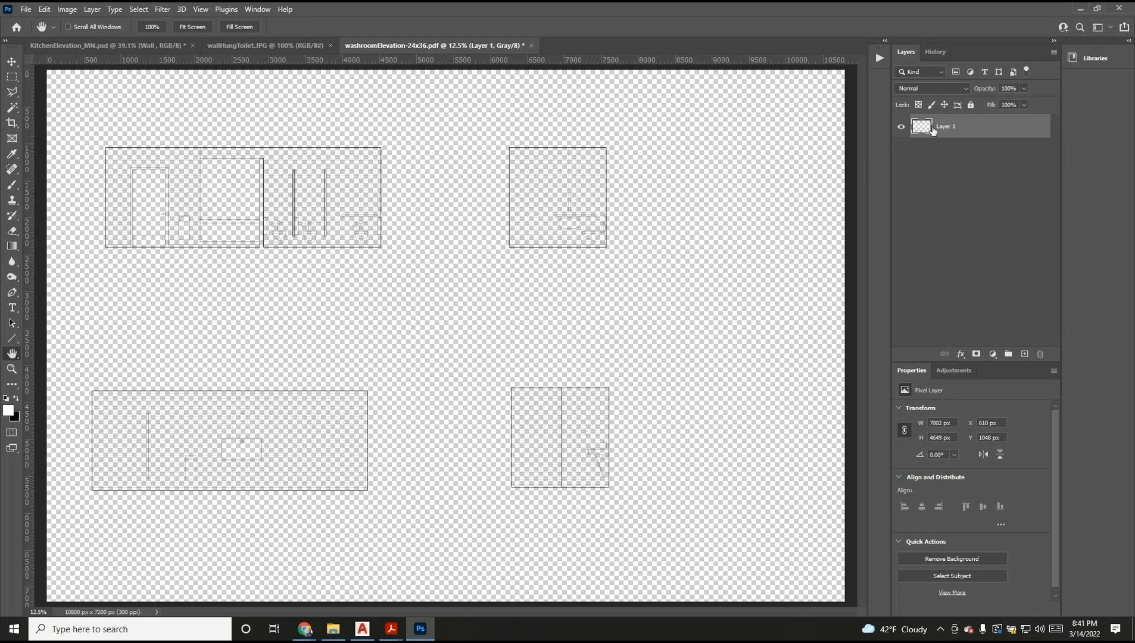
Step: Check Layer 1 by toggling its visibility and add a new empty layer above it
left_click(95, 11)
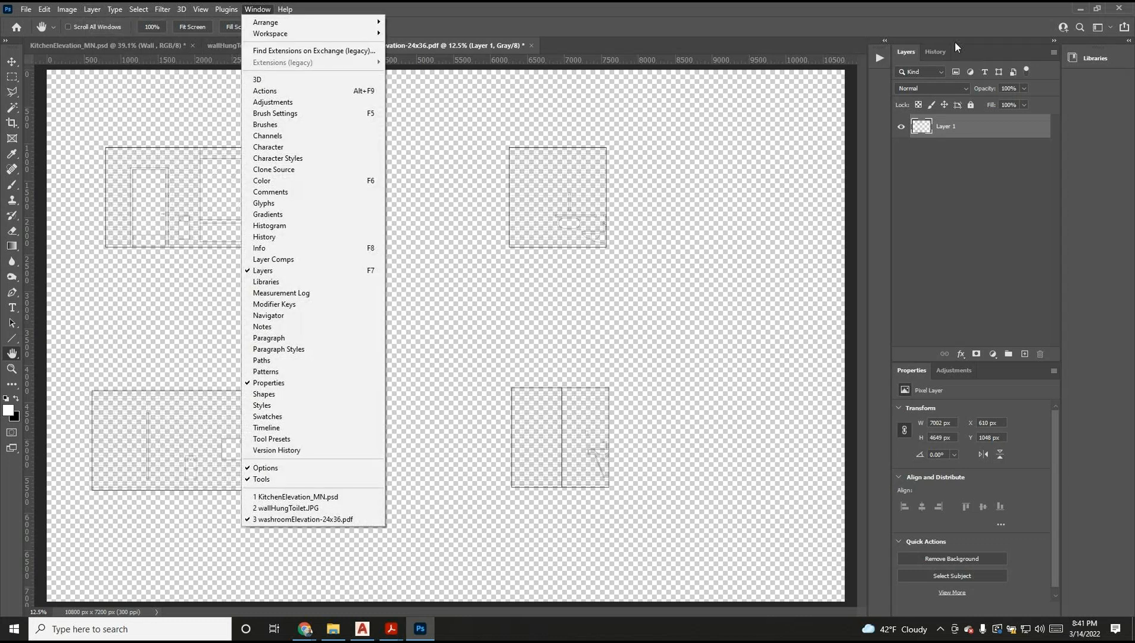
left_click(905, 52)
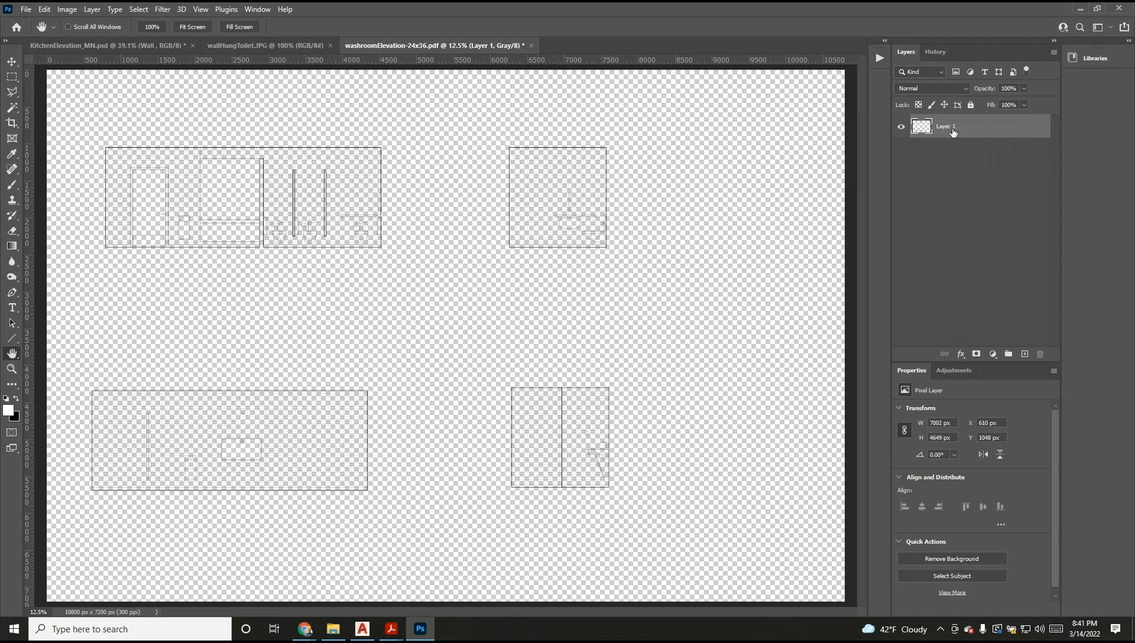
left_click(901, 127)
left_click(900, 126)
left_click(1025, 354)
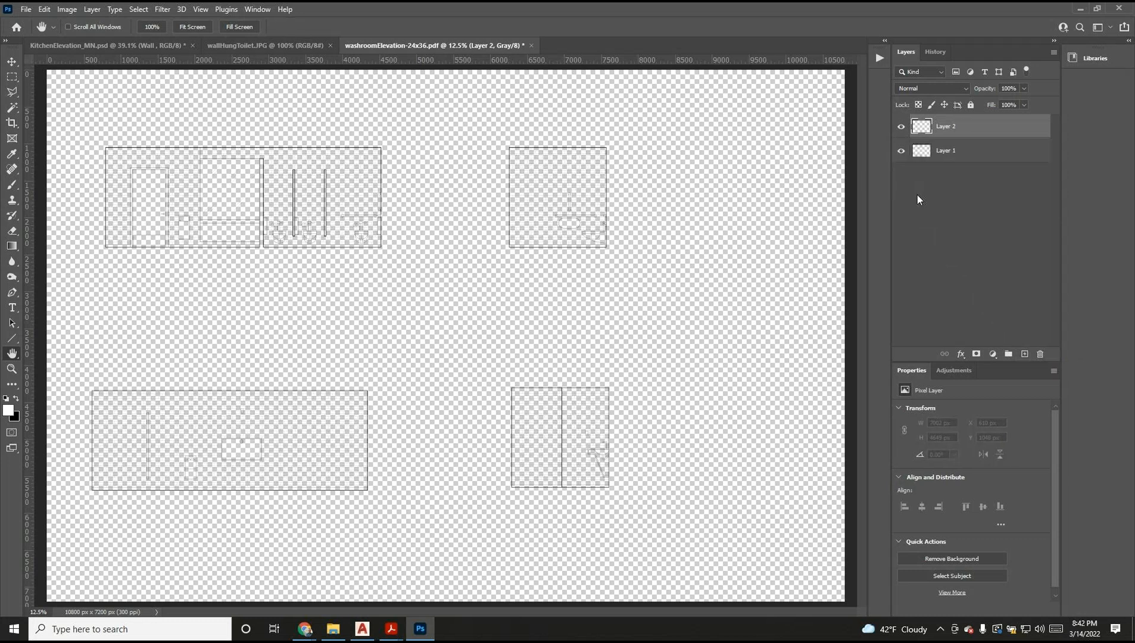
Step: Rename Layer 1 as WHITE BACKGROUND
left_click(962, 155)
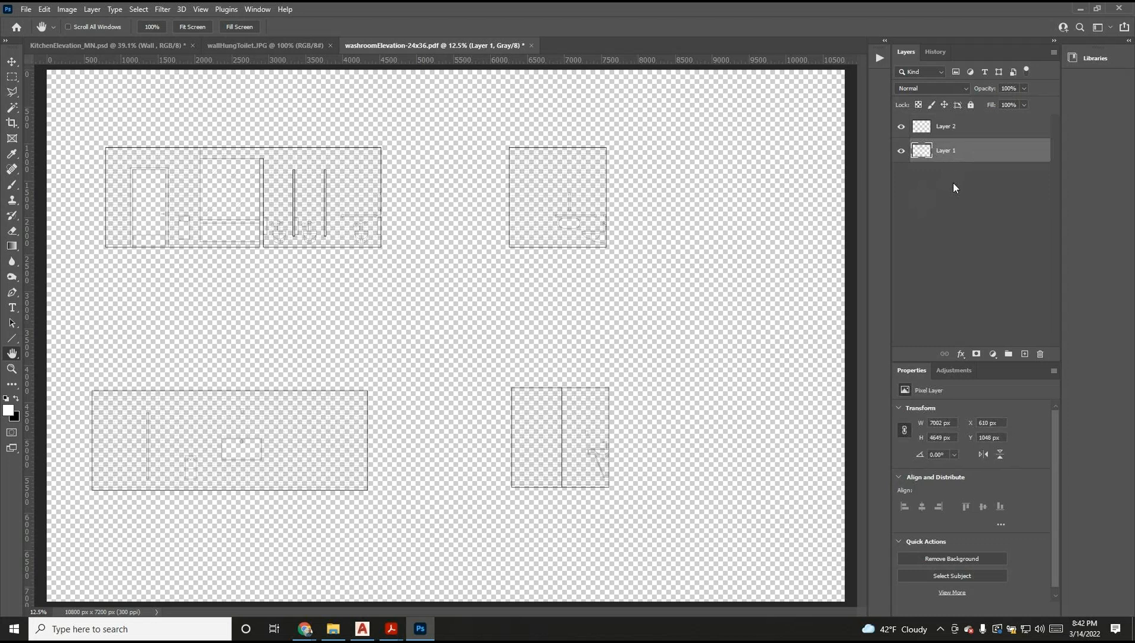
double_click(948, 151)
type("whi")
key("BackSpace")
key("BackSpace")
key("BackSpace")
type("WHITE BACKGROUND")
key("Return")
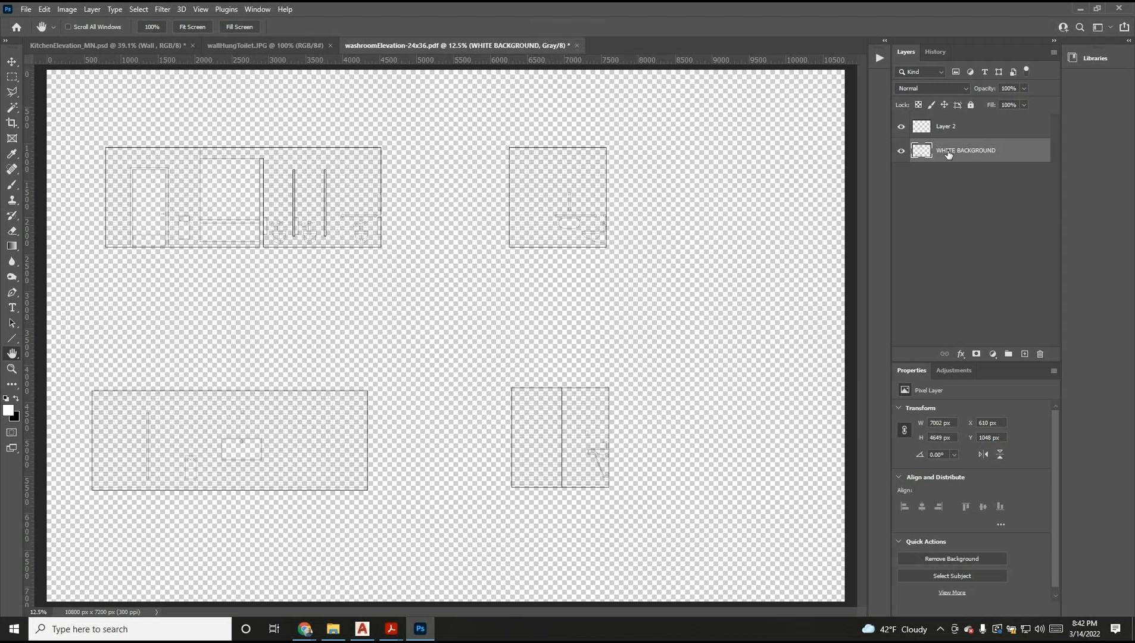
Step: Rename Layer 2 as AUTOCAD DRAWING
left_click(950, 131)
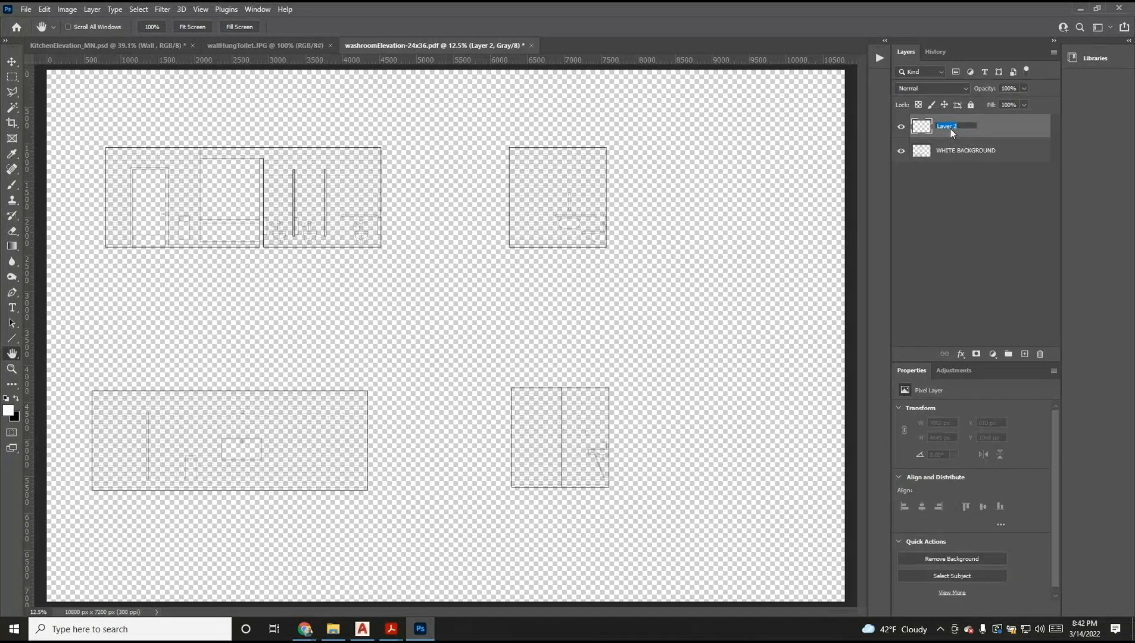
left_click(950, 127)
type("AUTOCAD DRAWING")
key("Return")
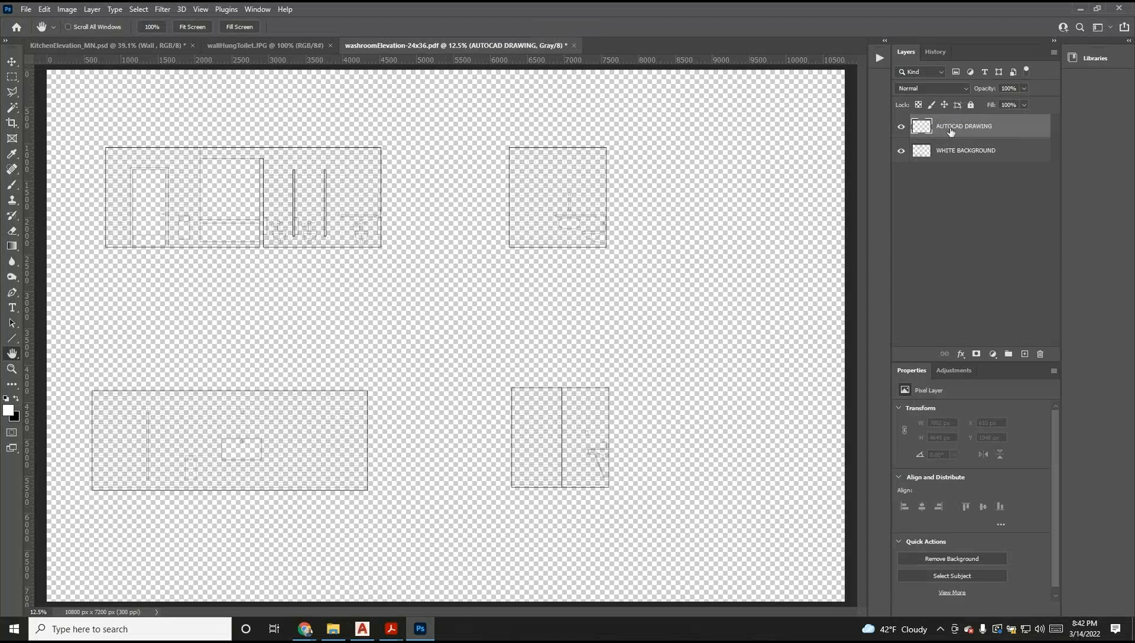
Step: Toggle the visibility of both layers to check which one holds the elevation linework
left_click(901, 128)
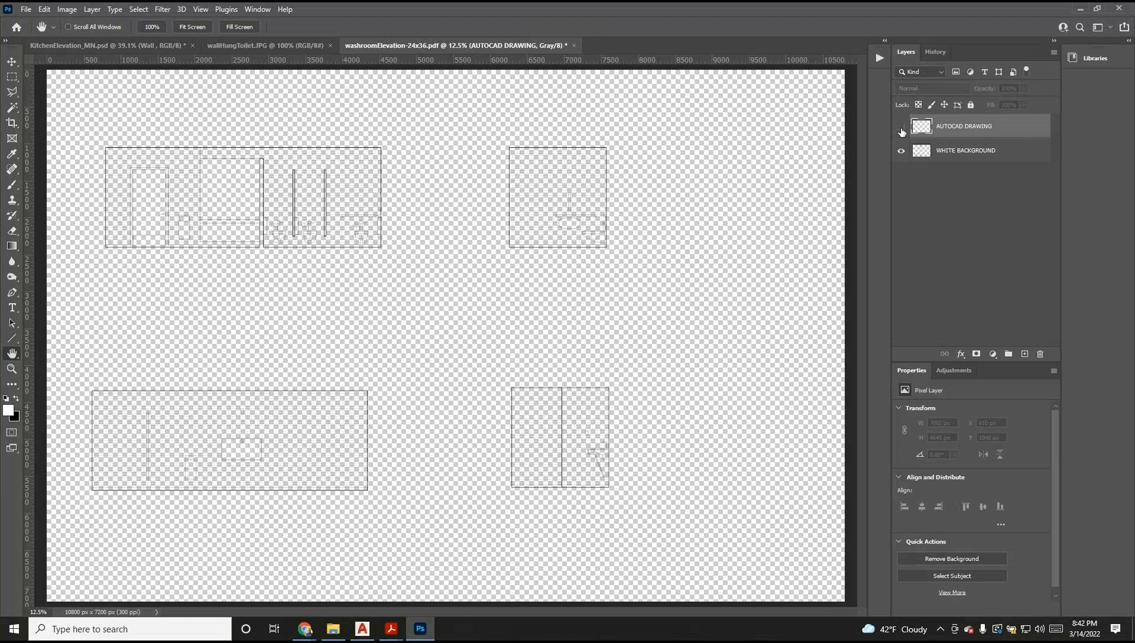
left_click(902, 151)
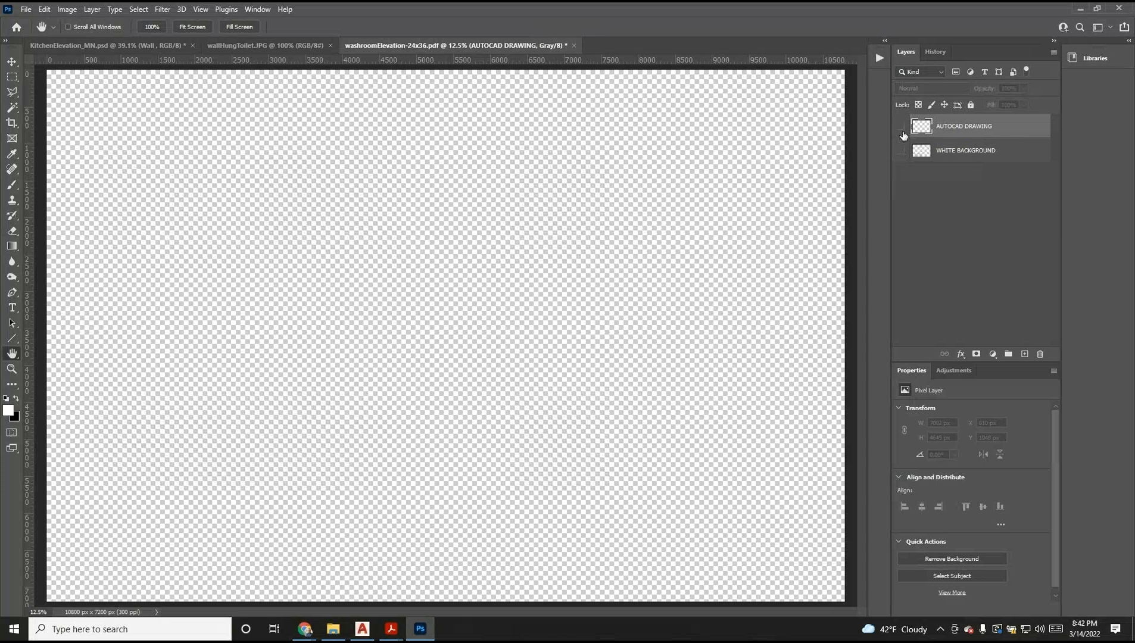
left_click(902, 126)
left_click(902, 126)
left_click(902, 150)
left_click(901, 152)
left_click(901, 151)
Step: Rename the lower layer containing the linework as AUTOCAD DRAWING
double_click(945, 151)
left_click(945, 151)
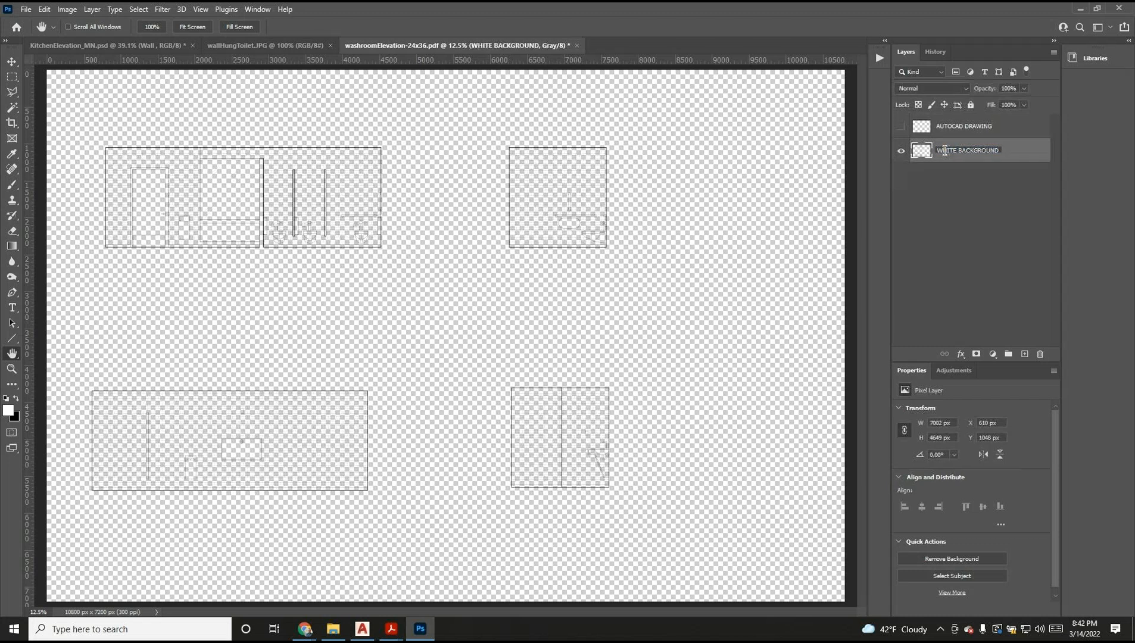
double_click(977, 151)
key("BackSpace")
key("BackSpace")
key("BackSpace")
key("BackSpace")
key("BackSpace")
key("BackSpace")
key("BackSpace")
type("AUTOCAD DRAWING")
key("Return")
Step: Rename the empty upper layer as WHITE BACKGROUND and place it, visible, beneath the linework layer
double_click(980, 131)
type("WHITE BACKGROUND")
key("Return")
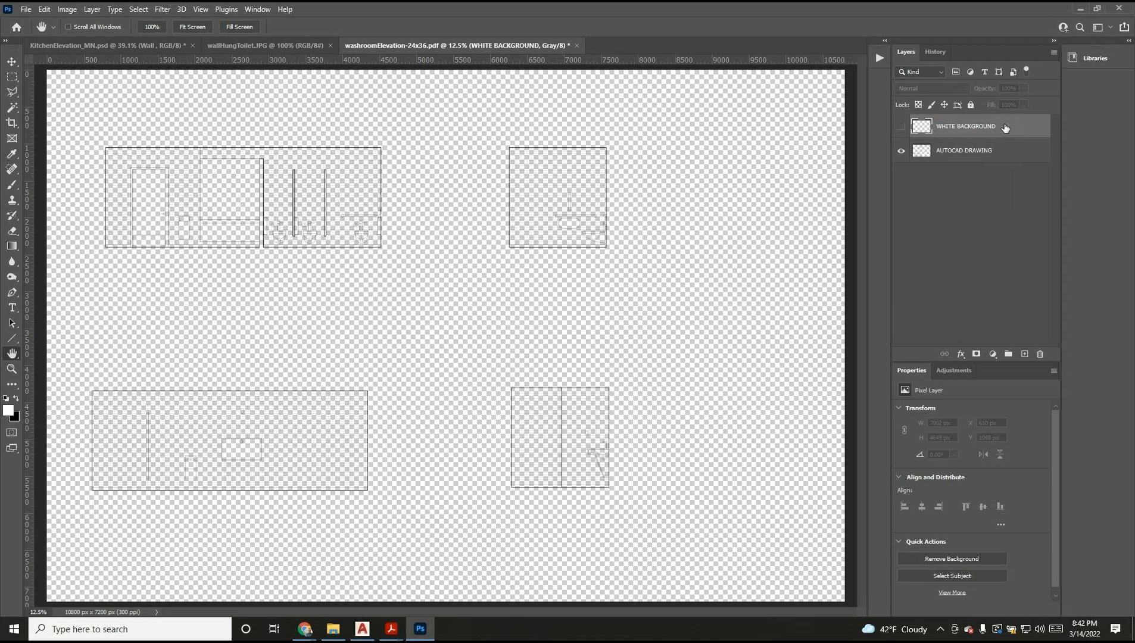
left_click_drag(1005, 128, 1003, 163)
left_click(901, 151)
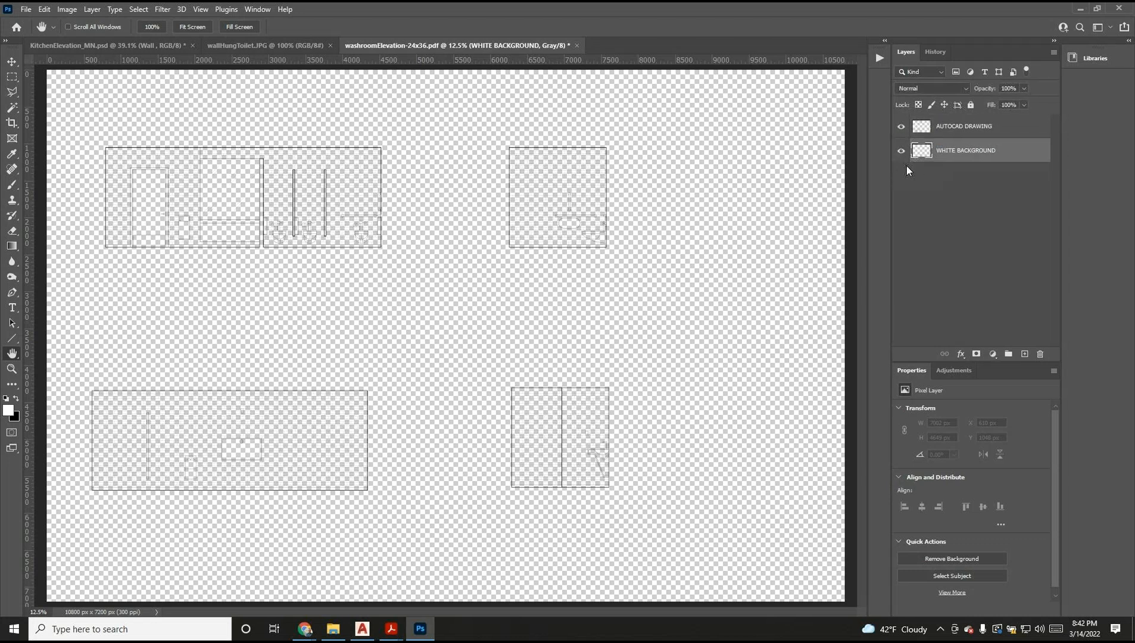
Step: Toggle both layers' visibility to verify their contents, leaving only the AUTOCAD DRAWING layer shown
left_click(901, 126)
left_click(901, 150)
left_click(901, 127)
left_click(901, 127)
left_click(901, 151)
left_click(901, 152)
left_click(902, 152)
left_click(902, 152)
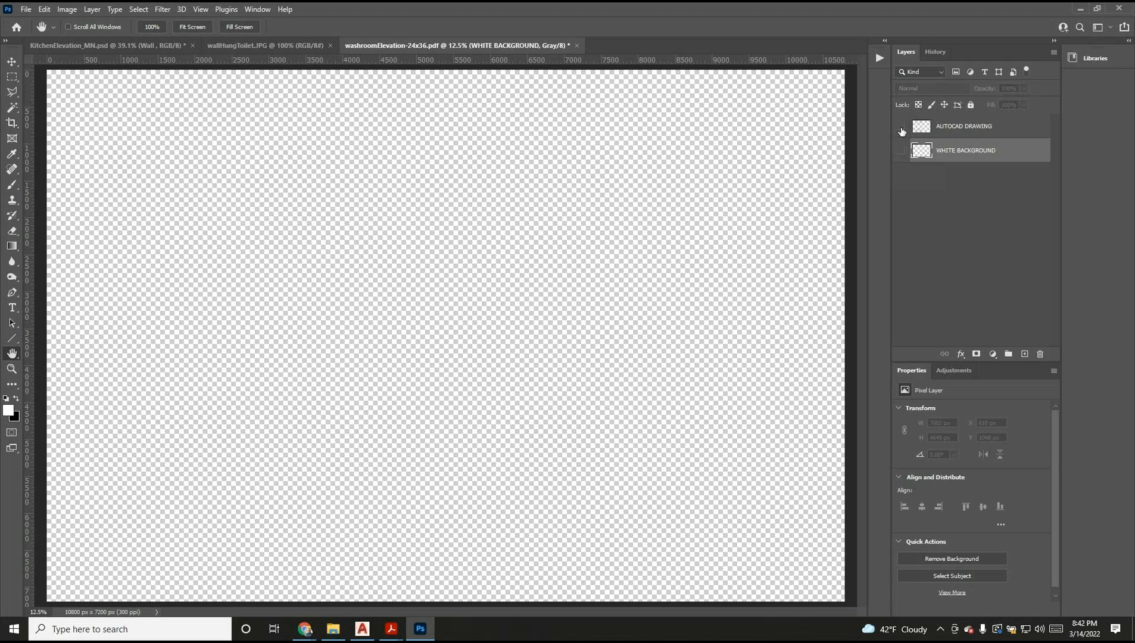
left_click(901, 126)
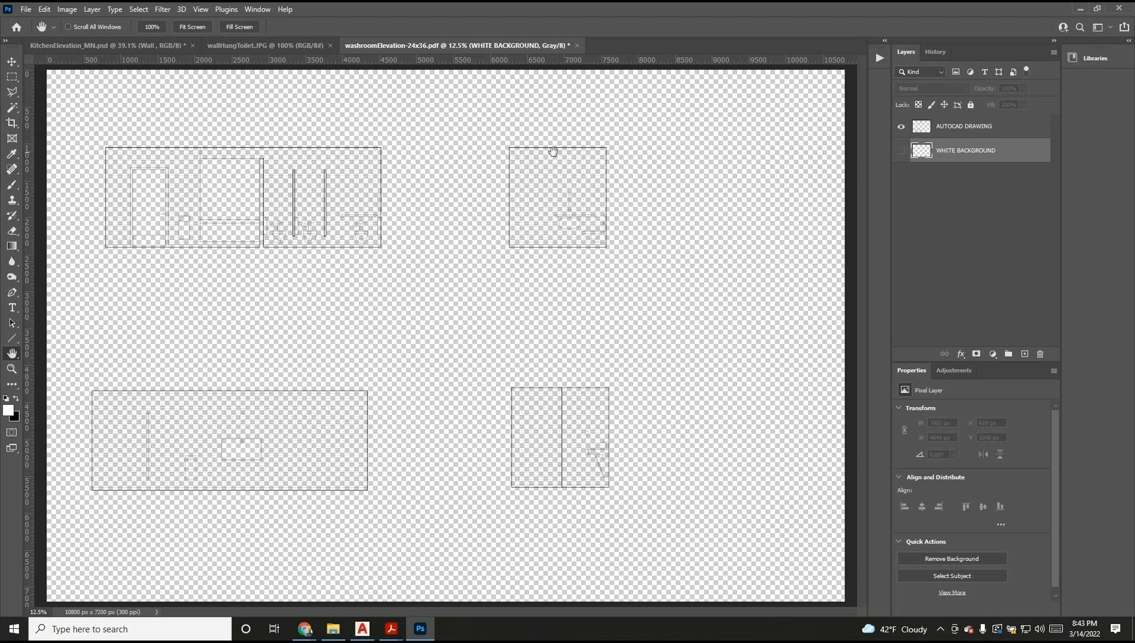
Step: Fill the WHITE BACKGROUND layer with the white foreground color in Normal mode at 100% opacity, with the AUTOCAD DRAWING layer shown over it
left_click(901, 127)
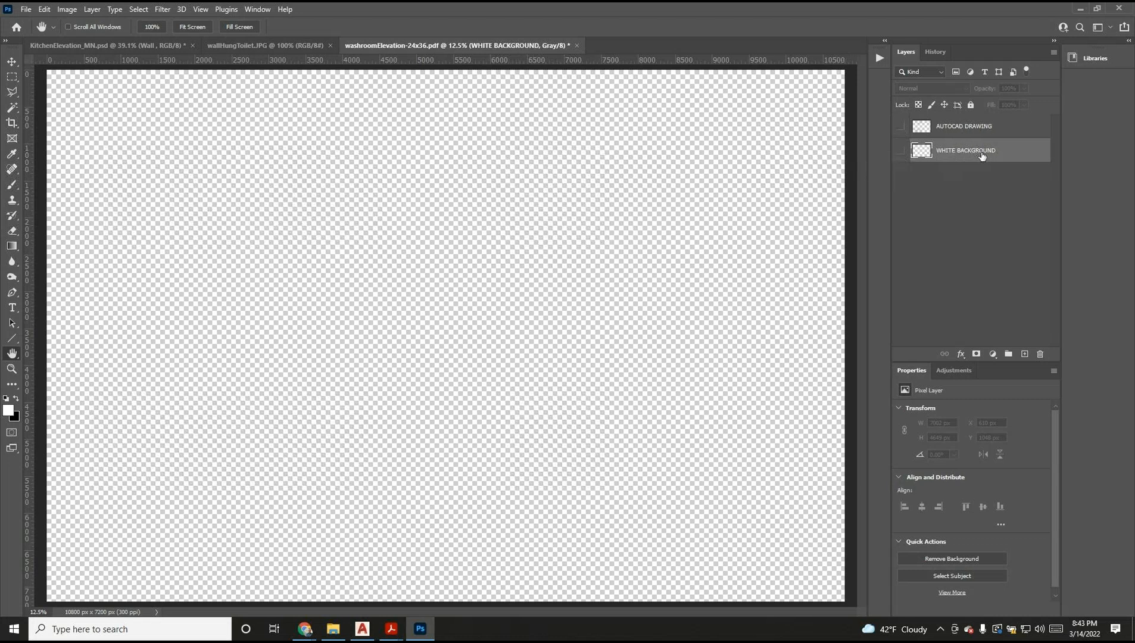
left_click(901, 152)
left_click(48, 11)
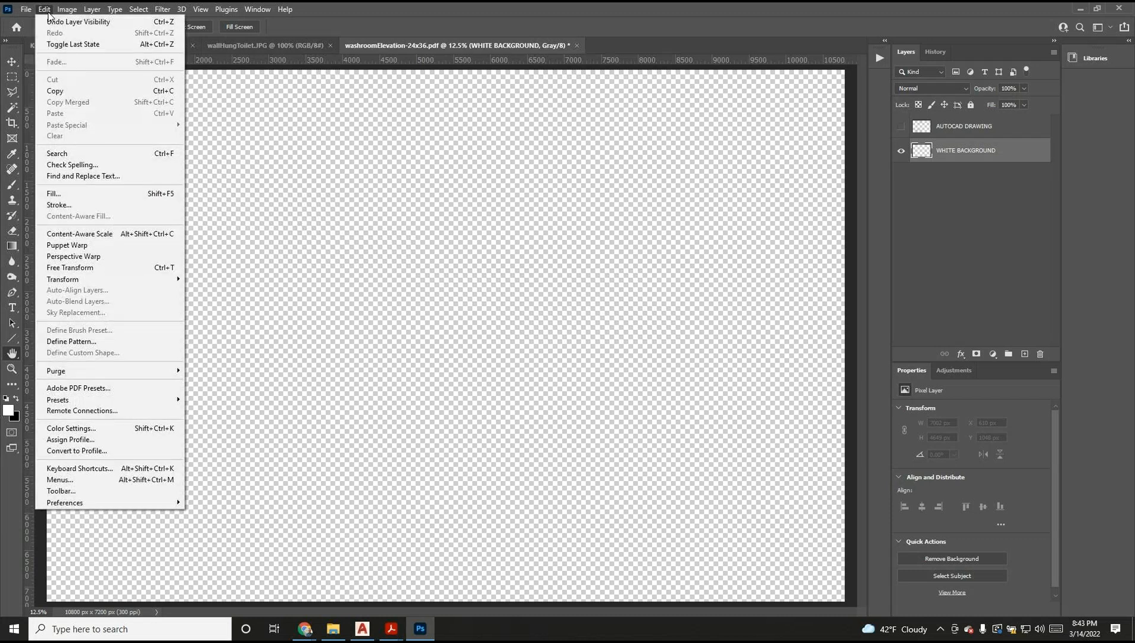
left_click(74, 195)
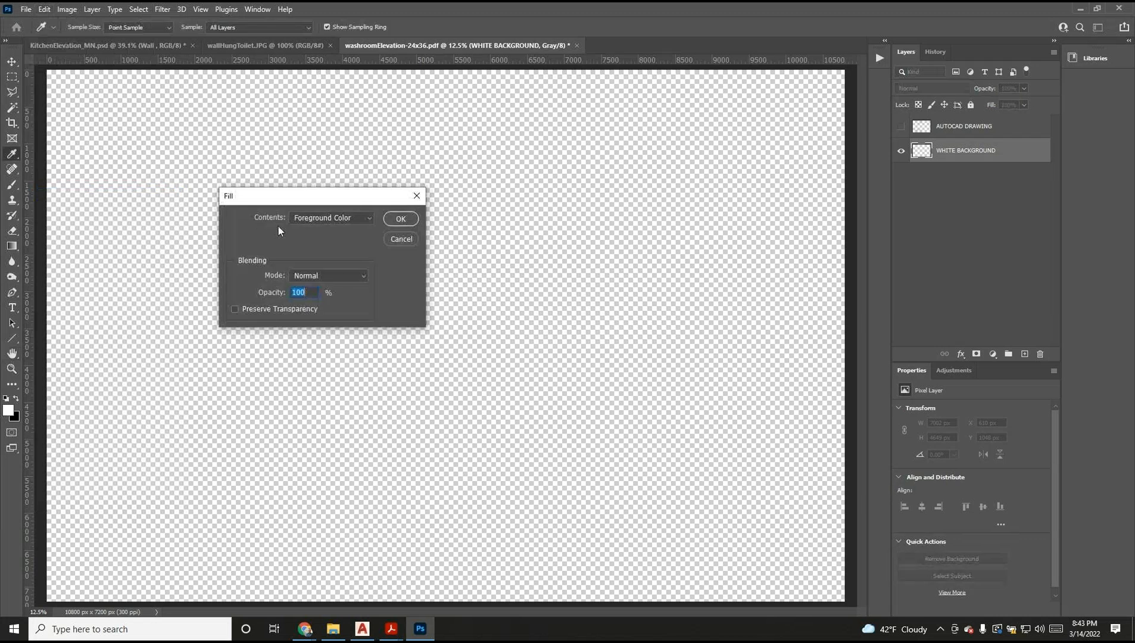
left_click(329, 218)
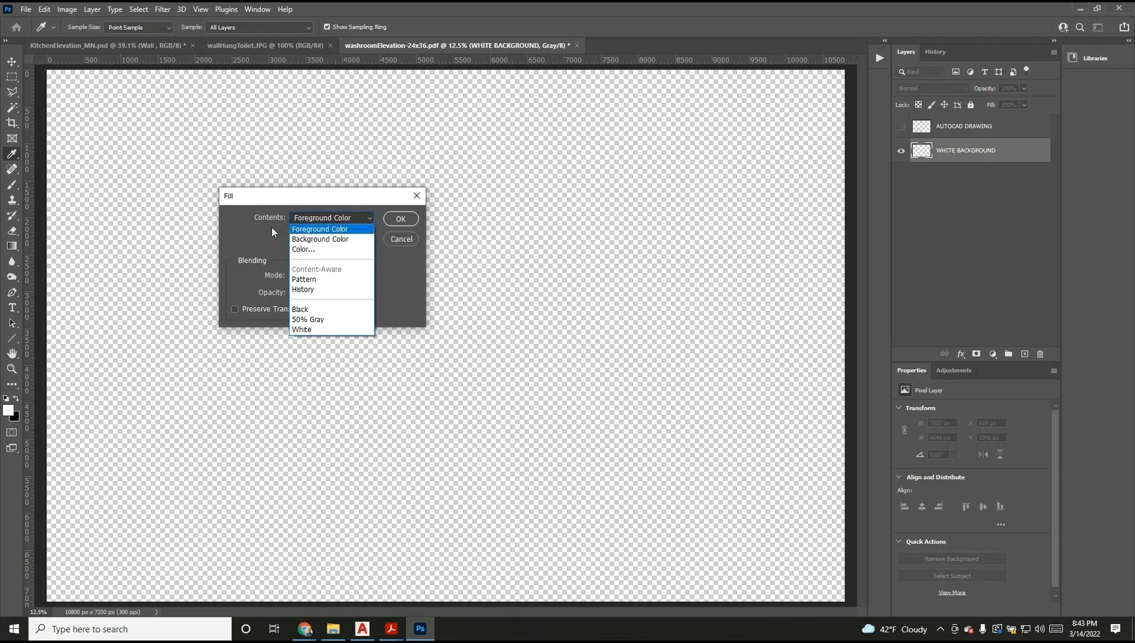
left_click(345, 218)
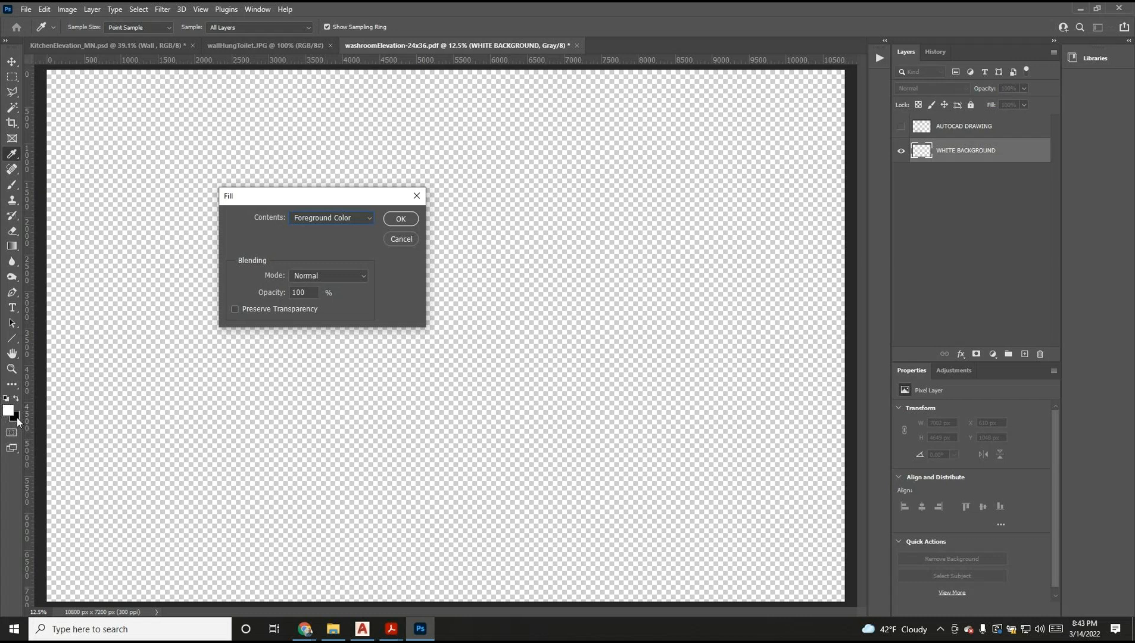
left_click(323, 218)
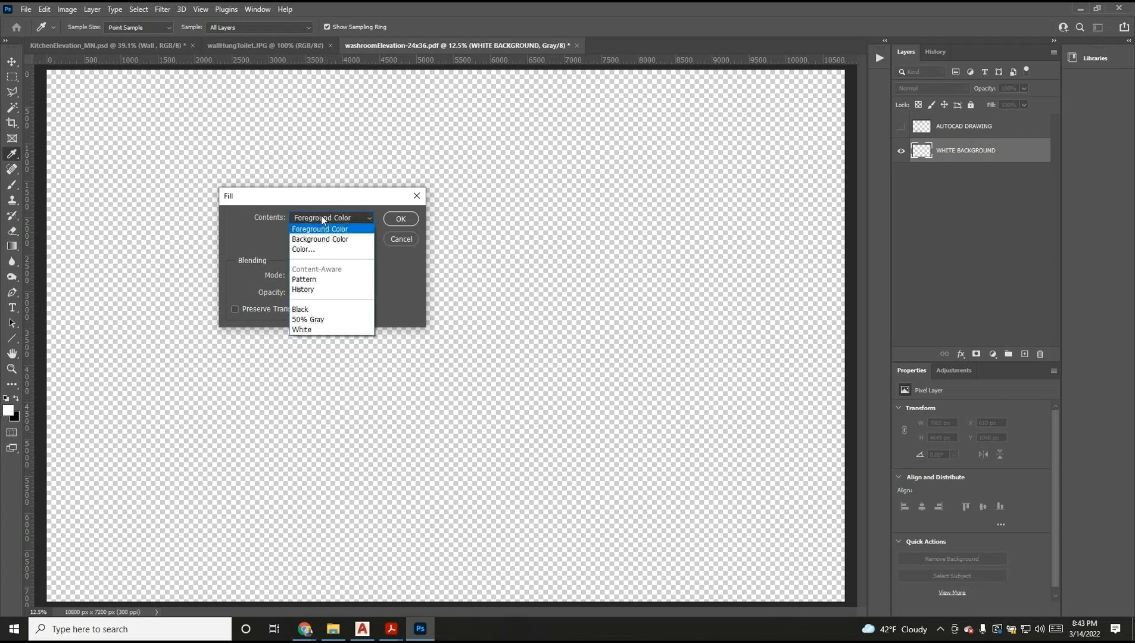
left_click(323, 218)
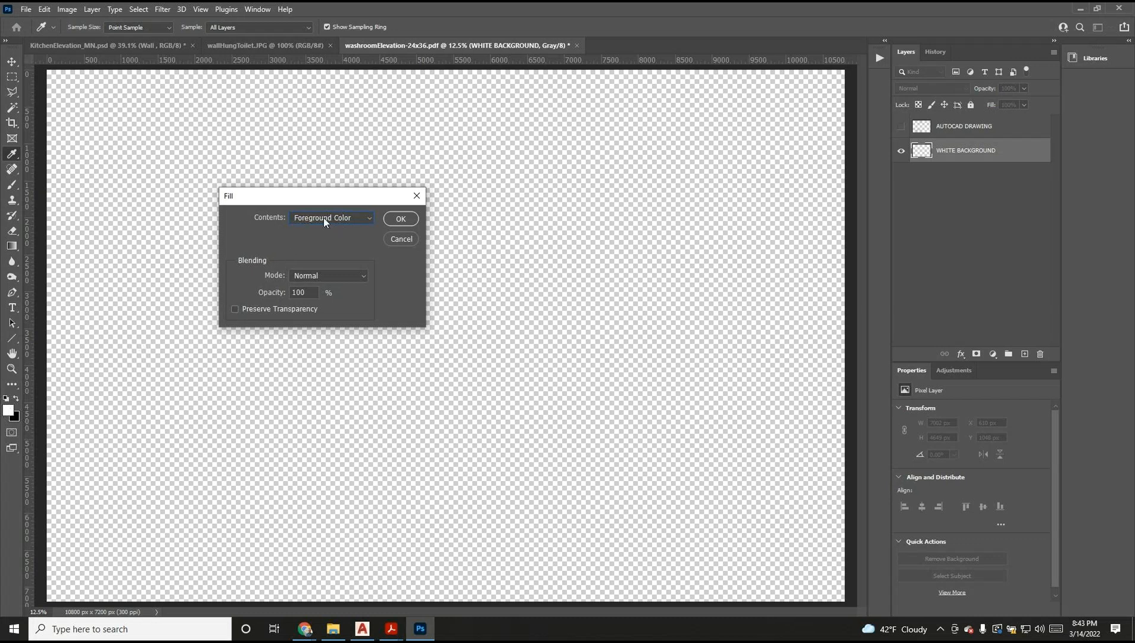
left_click(397, 219)
key("h")
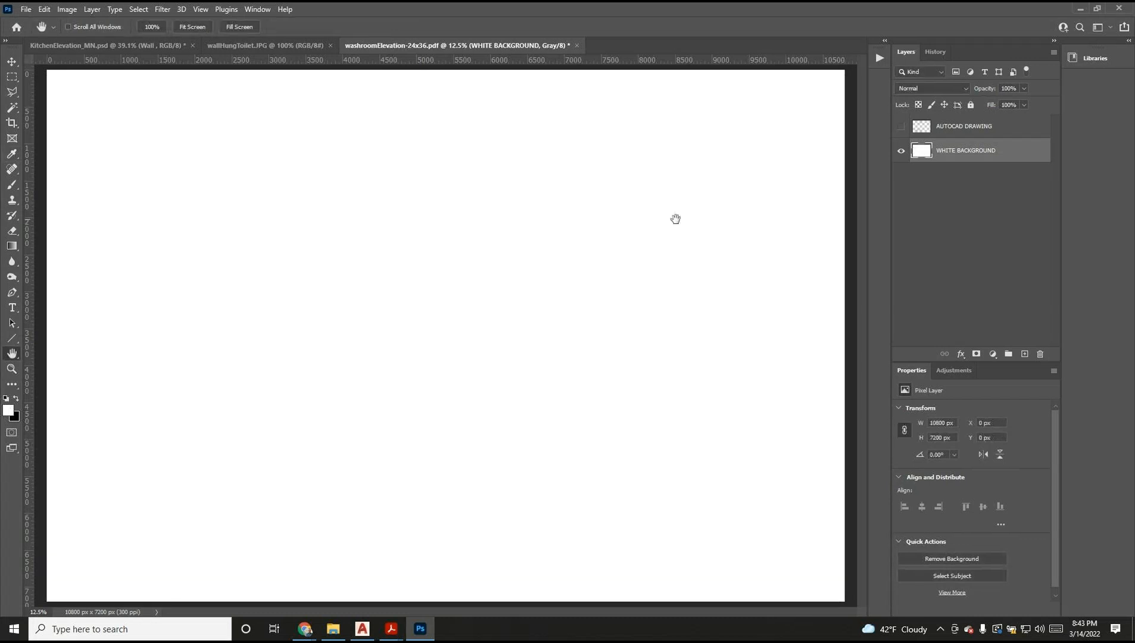
left_click(901, 126)
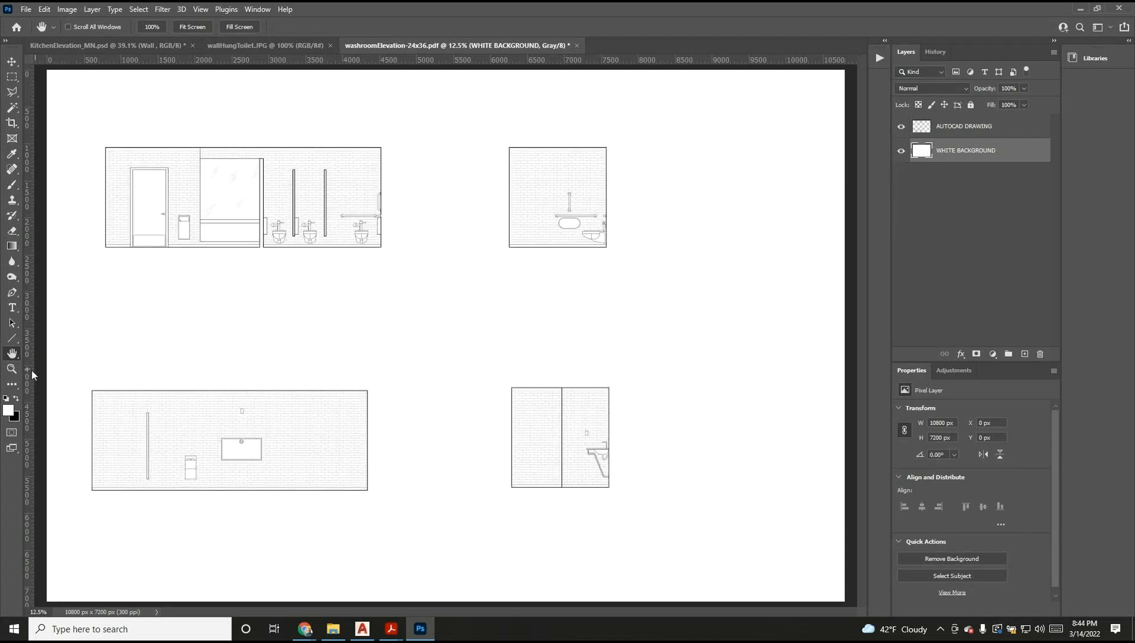
Step: Inspect the door, mirror and brick linework across the upper washroom elevations, ending at 100% magnification
left_click(12, 369)
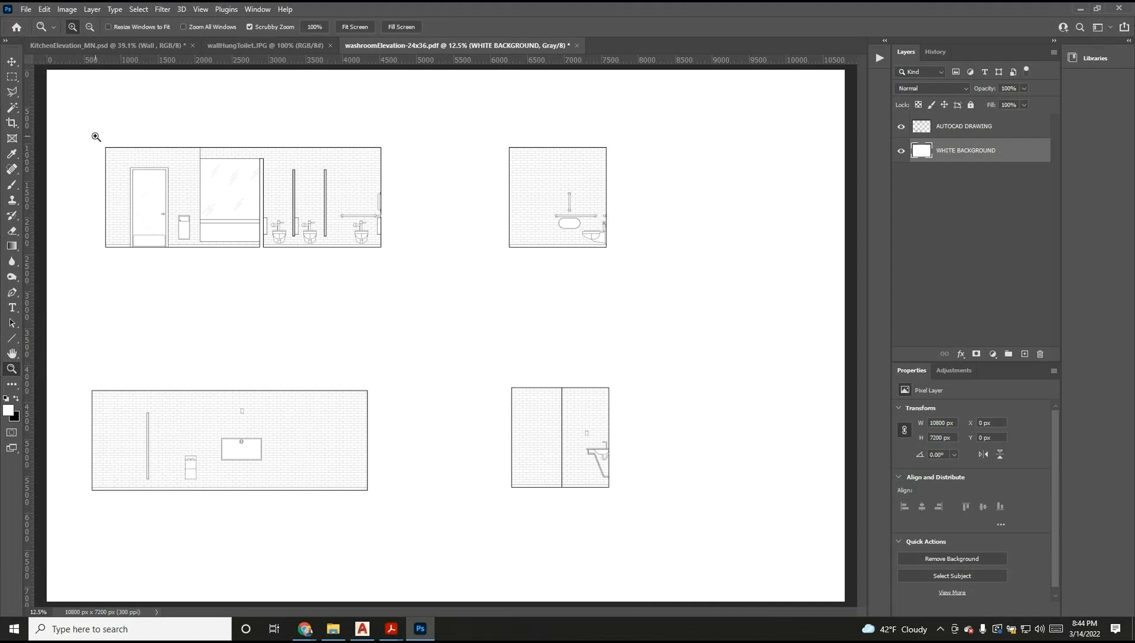
left_click_drag(96, 137, 166, 208)
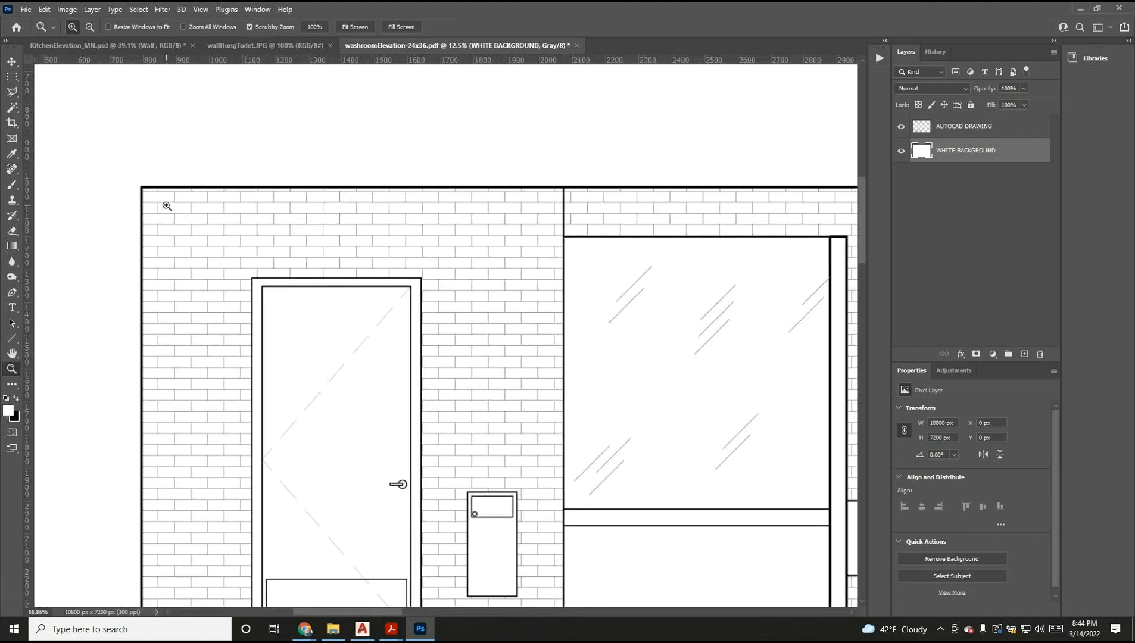
scroll(309, 380, "down", 3)
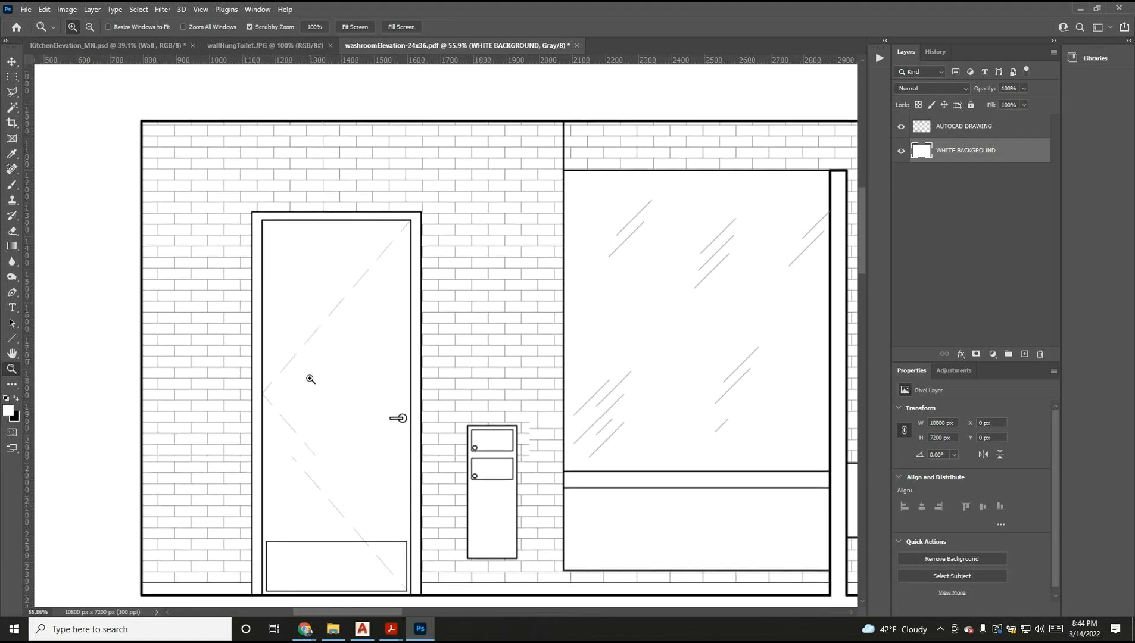
mouse_move(307, 610)
left_mouse_down()
mouse_move(563, 610)
mouse_move(494, 611)
left_mouse_up()
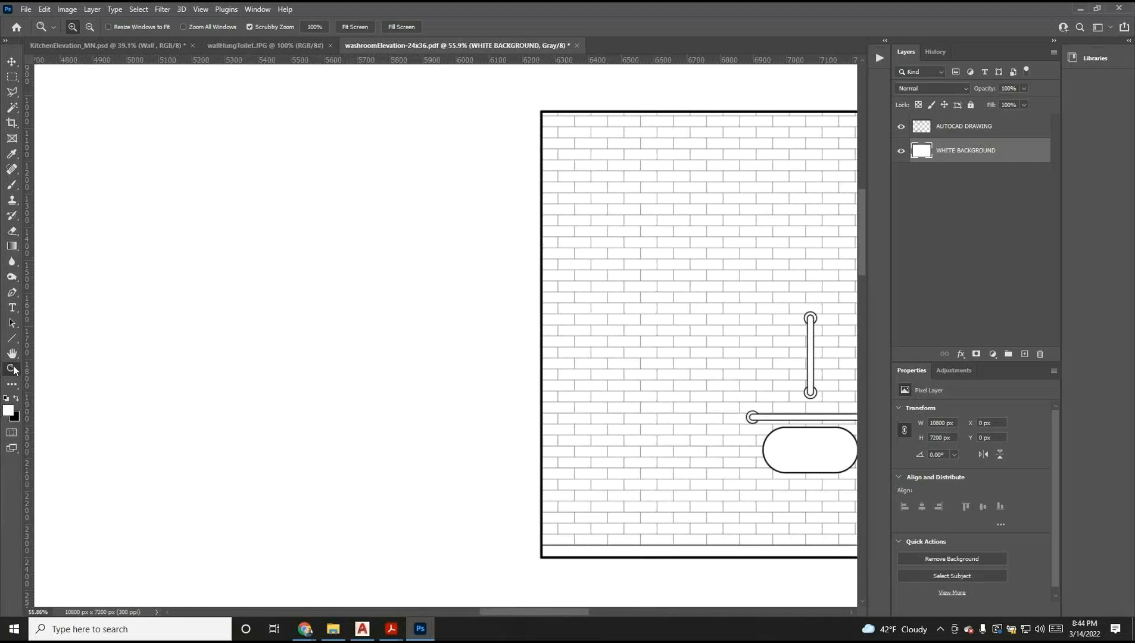
double_click(11, 369)
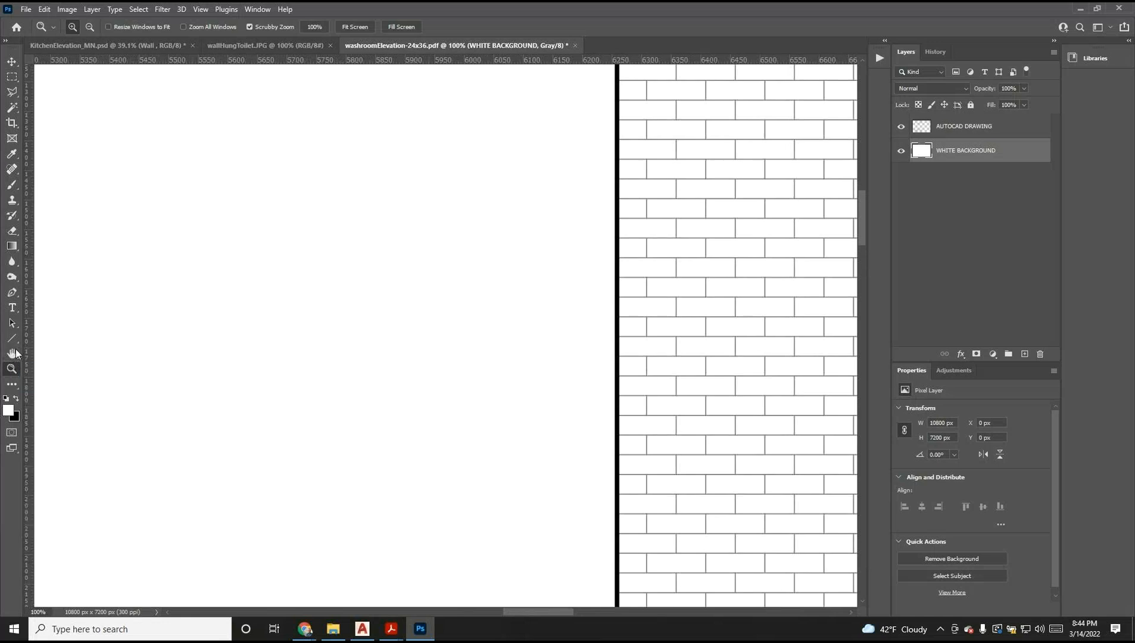
Step: Examine the brick wall linework at full magnification and return to a view of the whole sheet
left_click(12, 355)
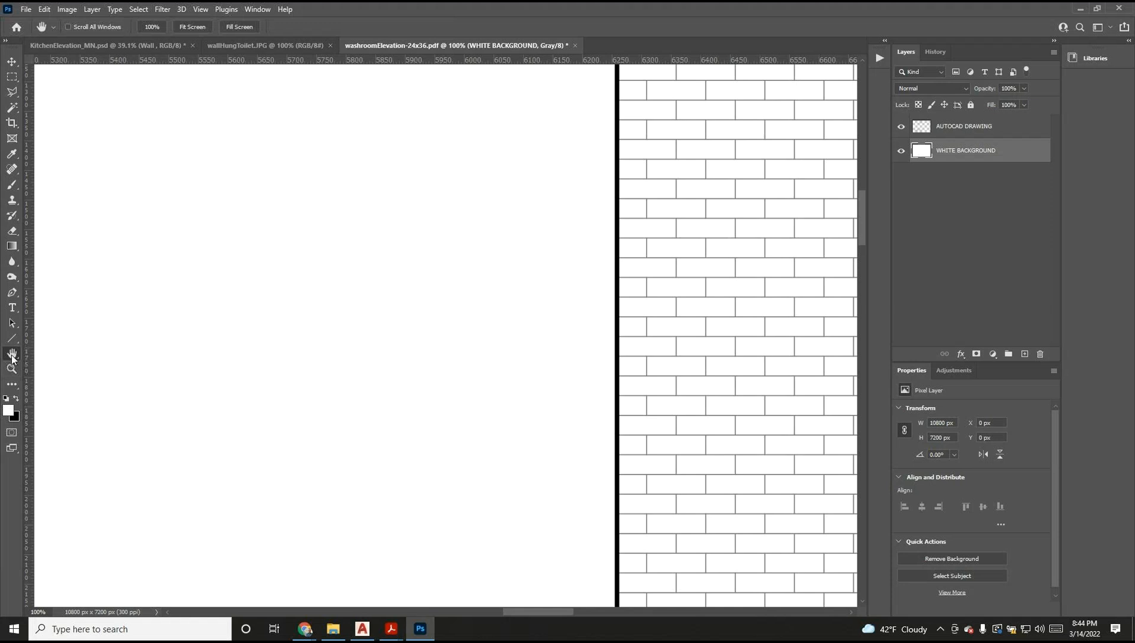
left_click_drag(522, 306, 221, 302)
left_click_drag(311, 305, 622, 306)
double_click(12, 354)
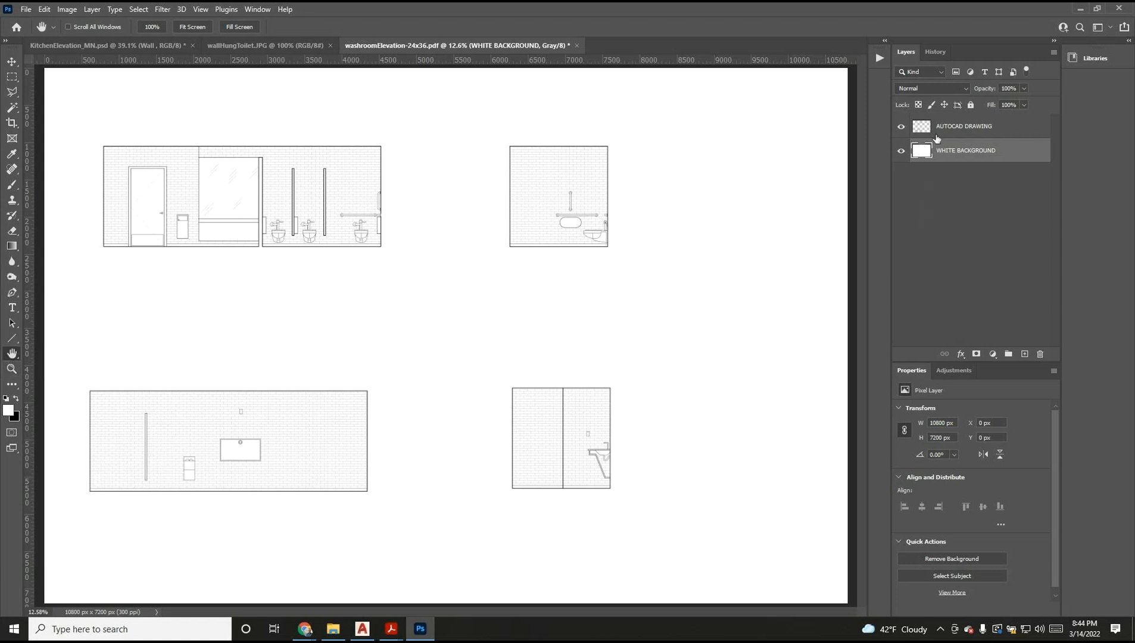
Step: Compare the two layers by selecting each in turn and briefly hiding WHITE BACKGROUND, leaving it visible and selected
left_click(959, 132)
left_click(959, 154)
left_click(964, 127)
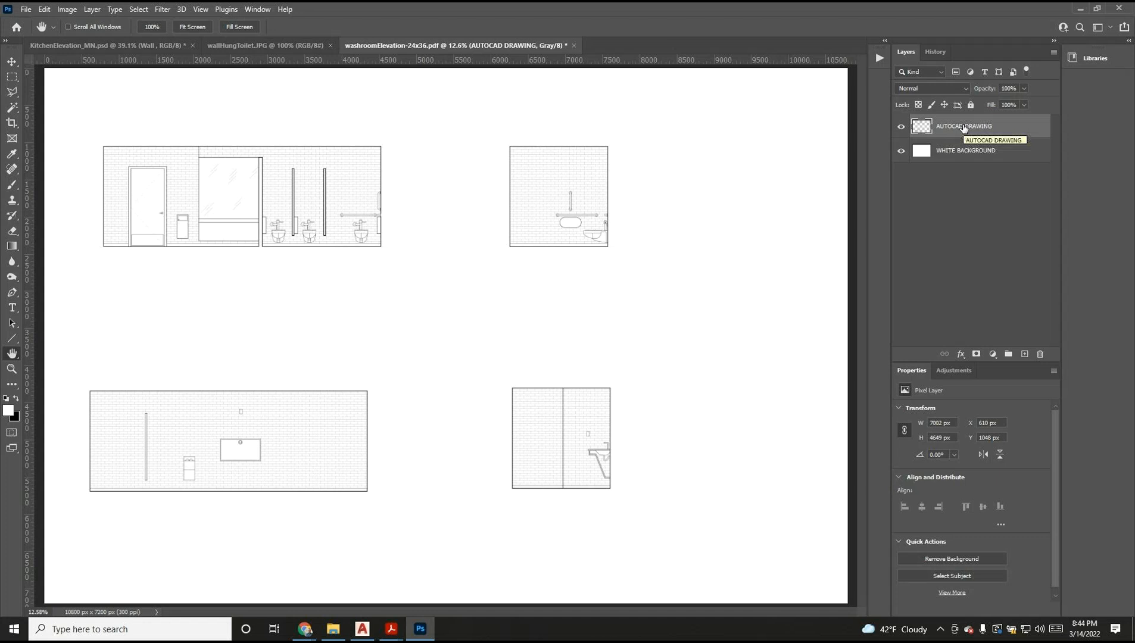
left_click(963, 155)
left_click(965, 132)
left_click(958, 155)
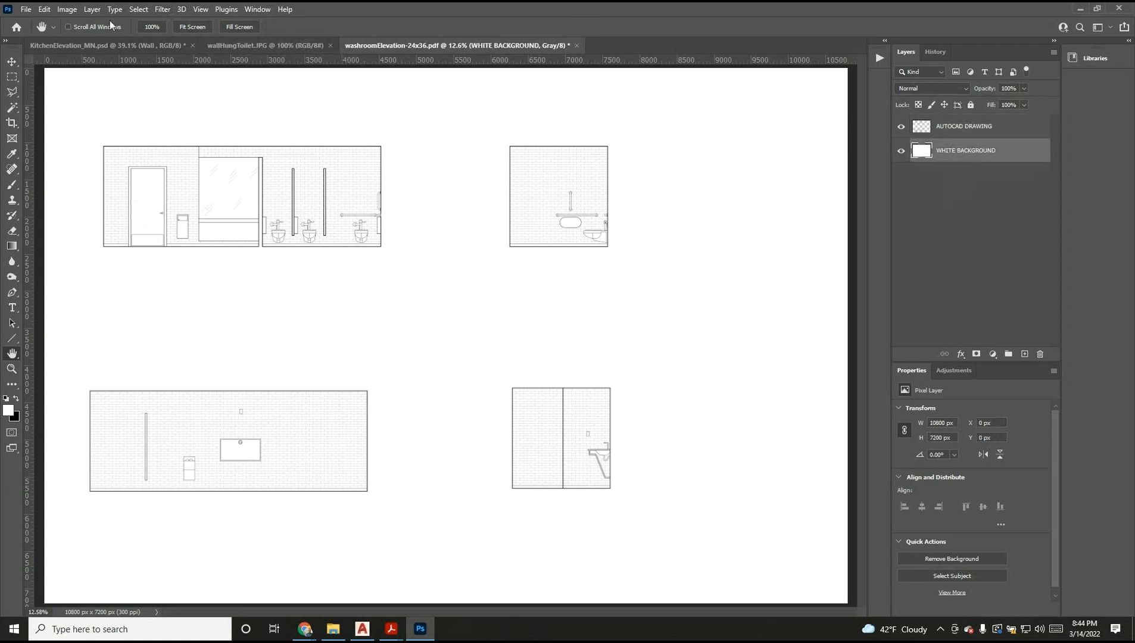
left_click(45, 9)
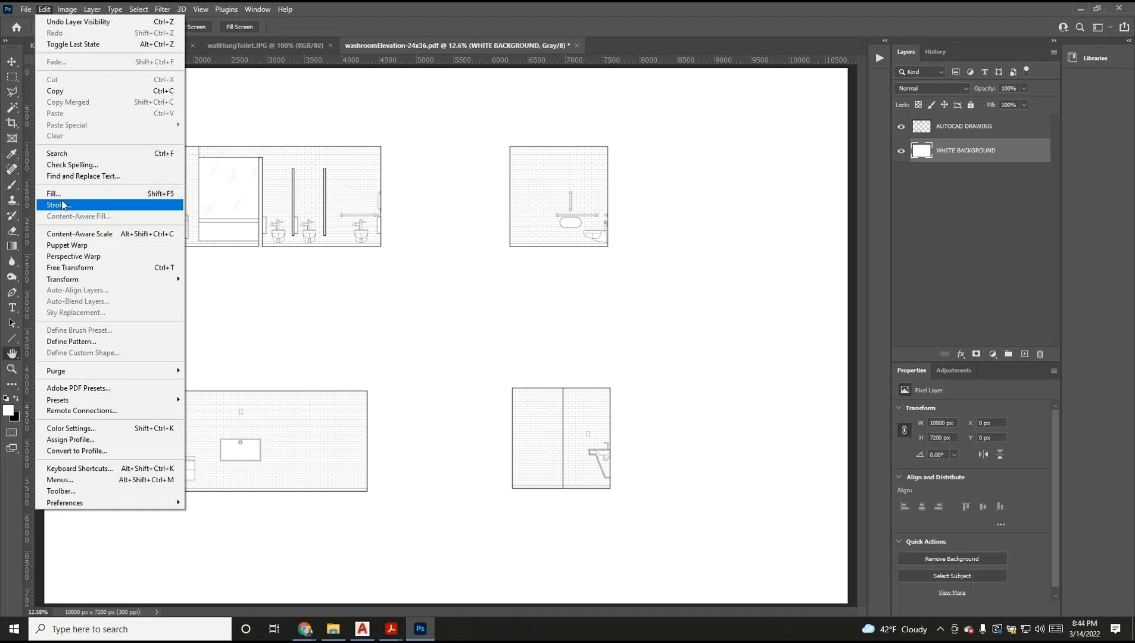
left_click(1004, 183)
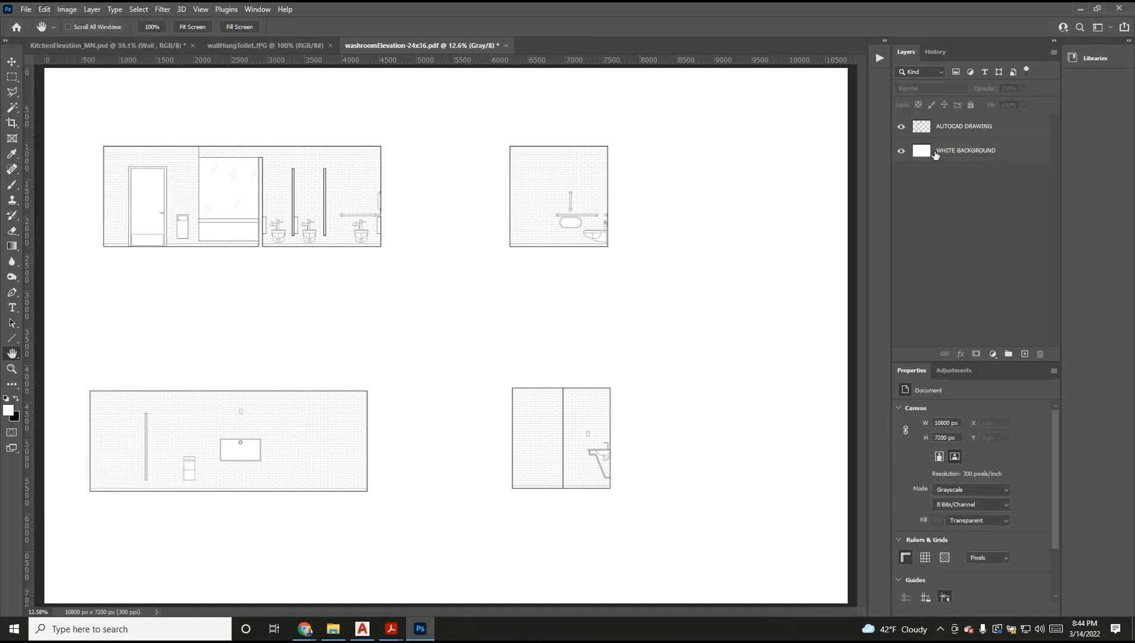
left_click(980, 155)
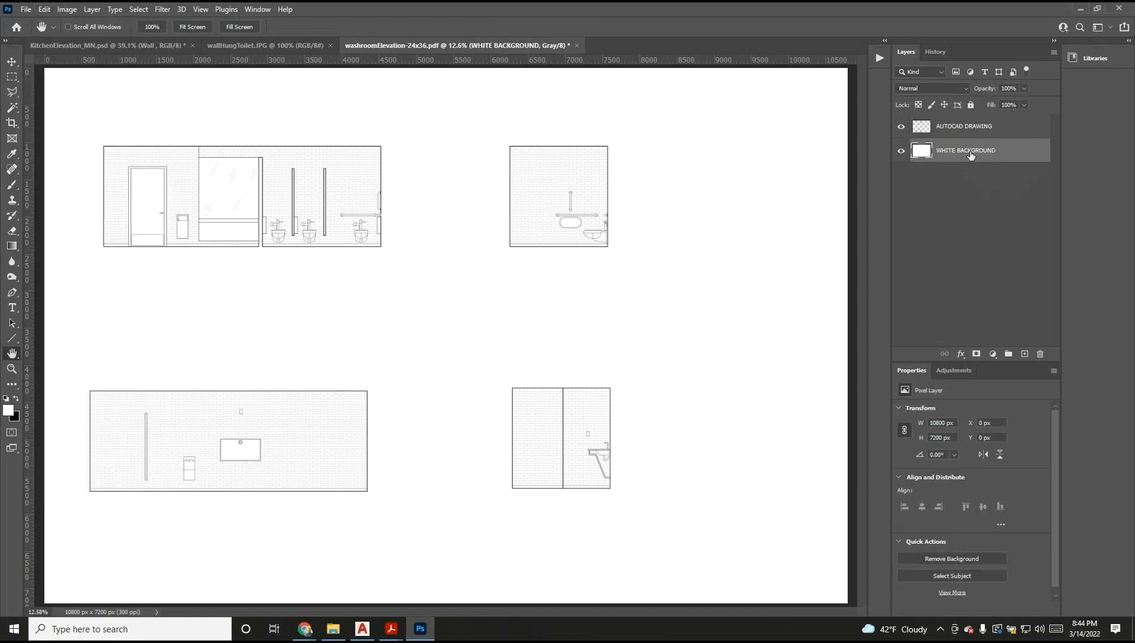
left_click(902, 151)
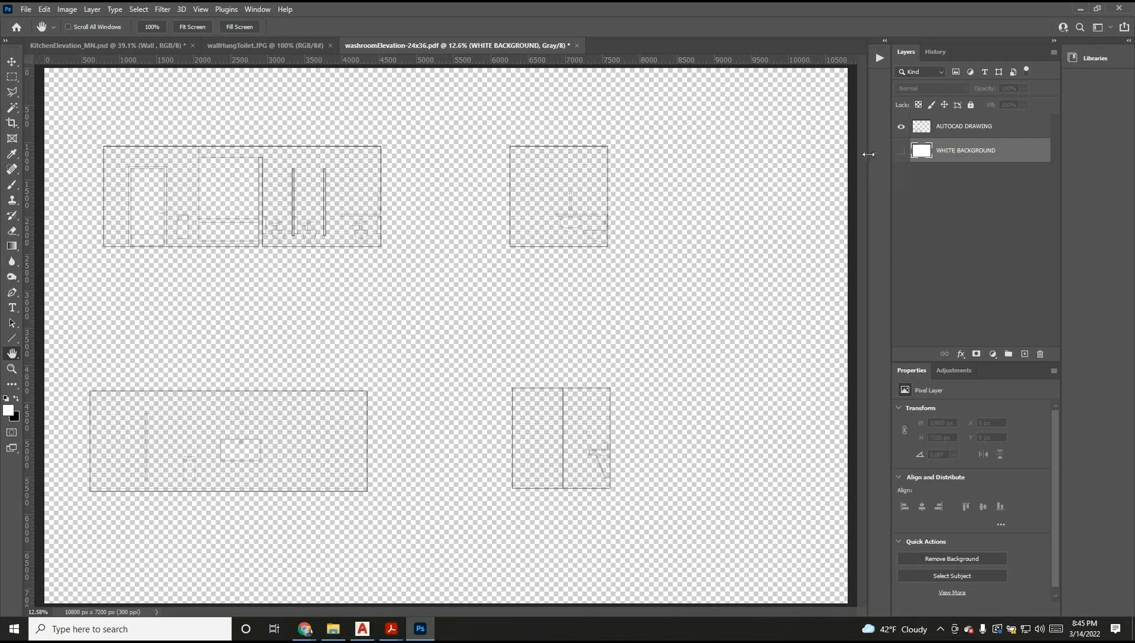
left_click(901, 151)
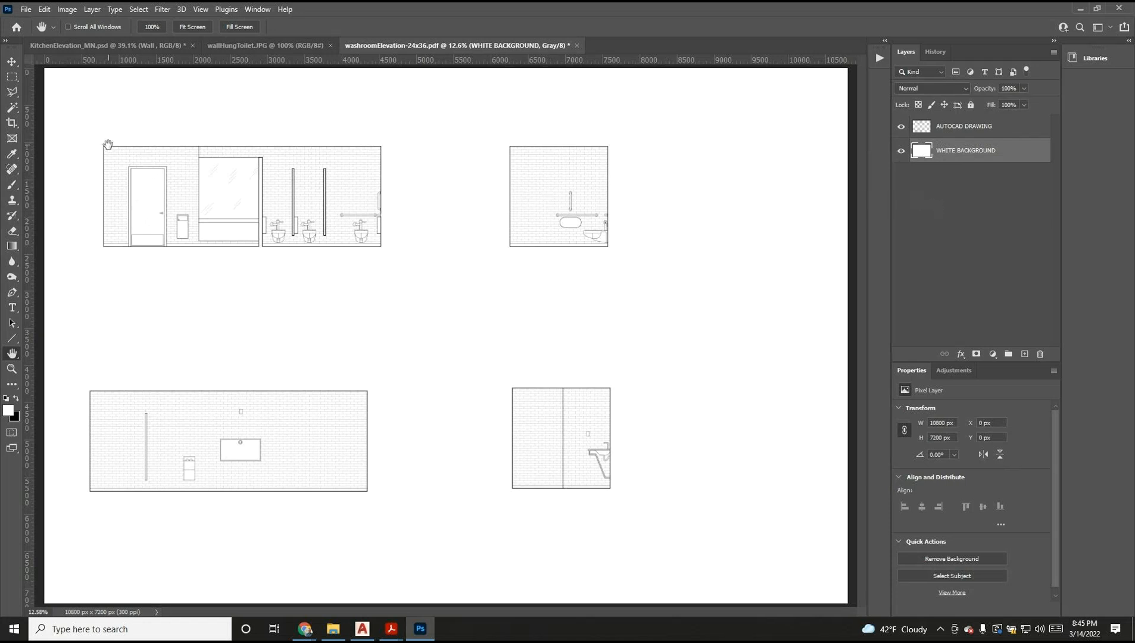
Step: Open the washroom drawing's Image Size settings and show the width and height in inches
left_click(67, 9)
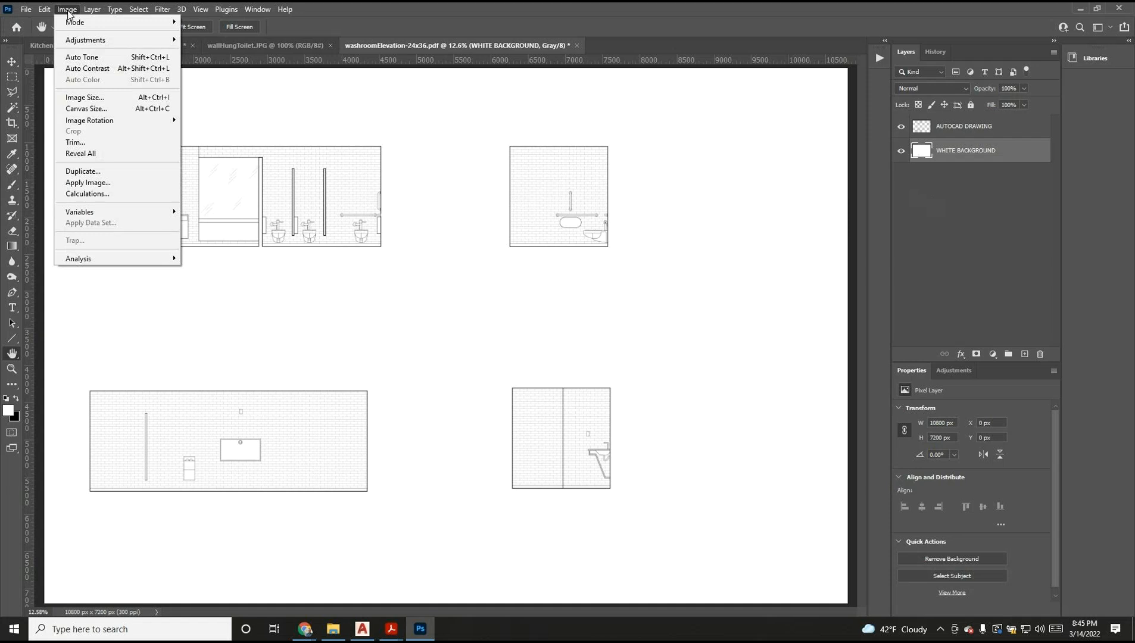
left_click(89, 98)
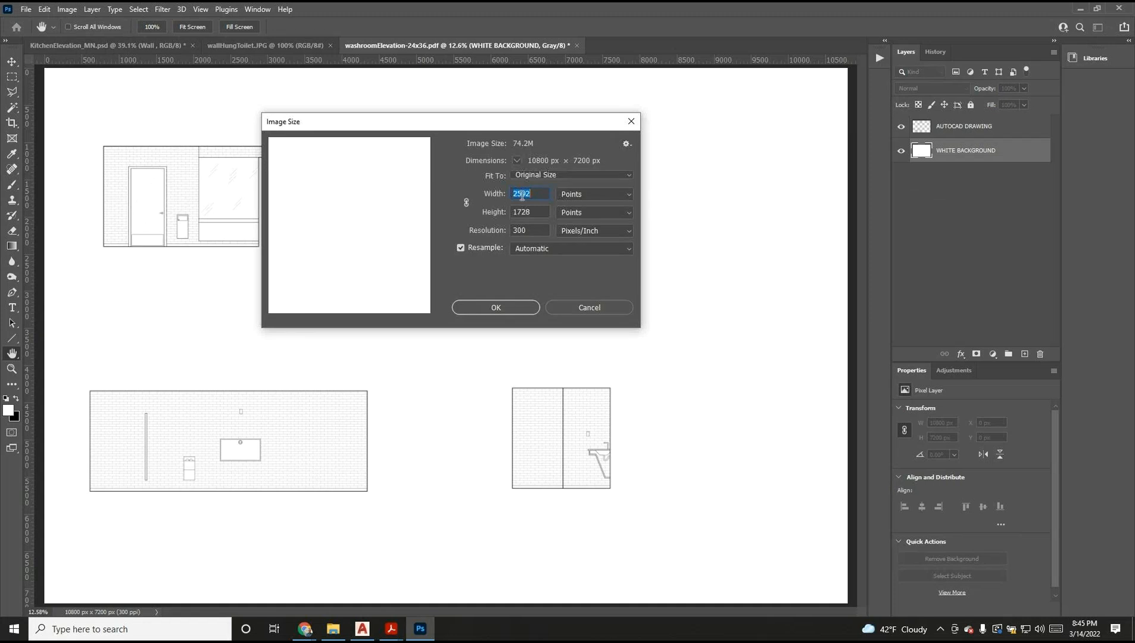
left_click(582, 194)
left_click(577, 224)
Step: Review the washroom drawing's width, height and resolution values, and close the Image Size settings with the values kept
double_click(531, 194)
left_click(531, 196)
left_click(532, 211)
double_click(531, 231)
left_click(532, 231)
double_click(521, 230)
left_click(541, 229)
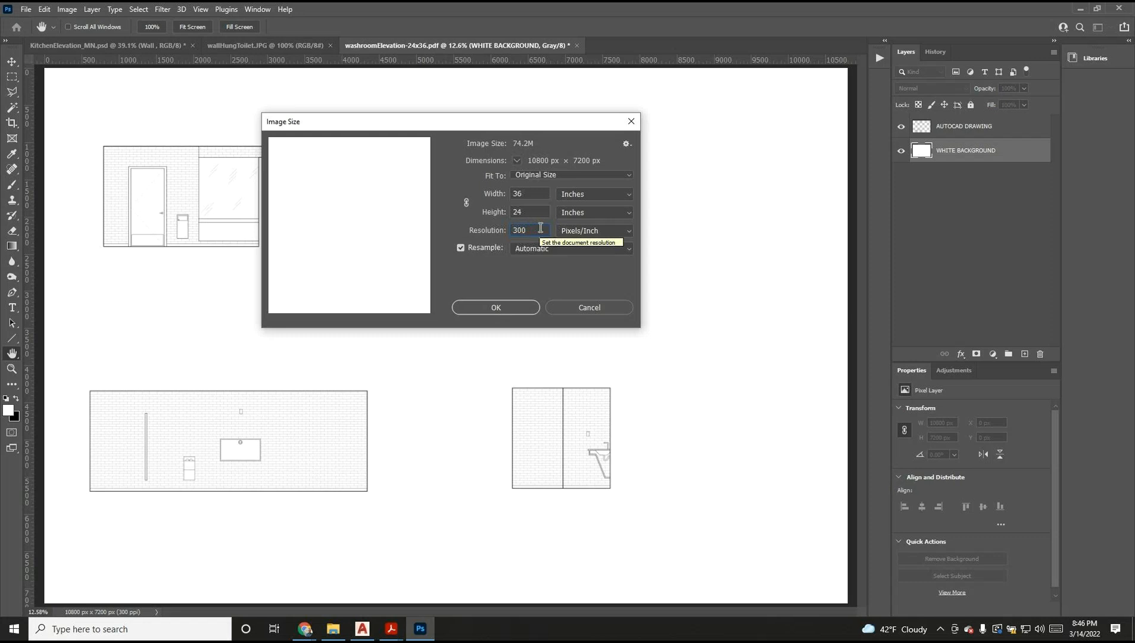
double_click(534, 190)
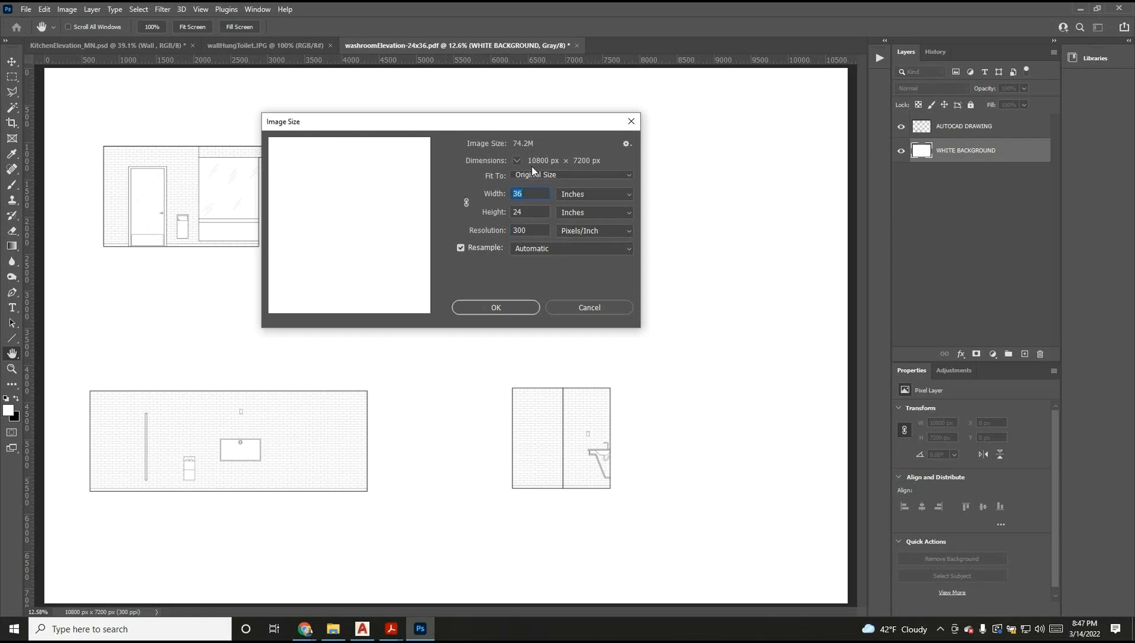
double_click(533, 208)
double_click(533, 230)
key("Return")
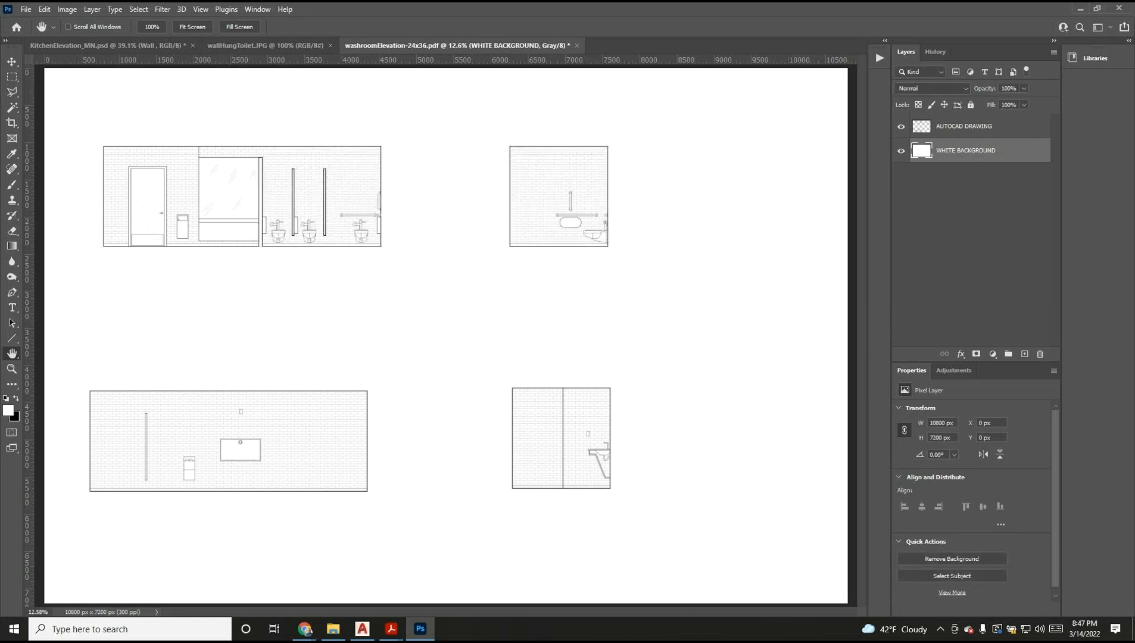
Step: Switch to Chrome and run a Google image search for DOG
key("alt+Tab")
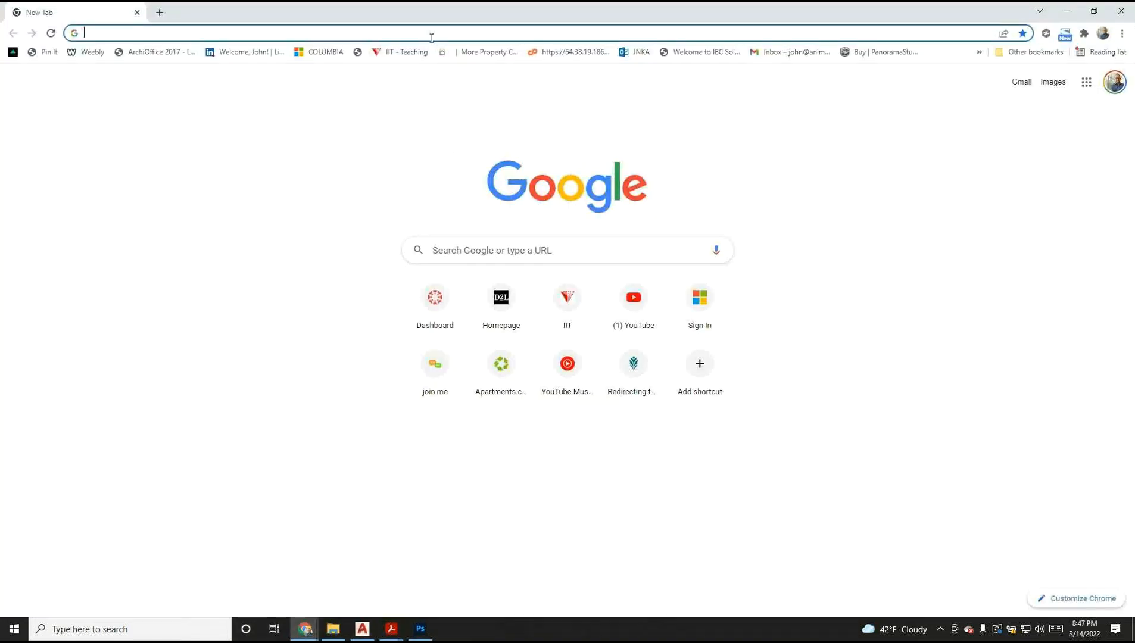
left_click(433, 34)
type("DOG")
key("Return")
left_click(434, 35)
type("DOG")
key("Return")
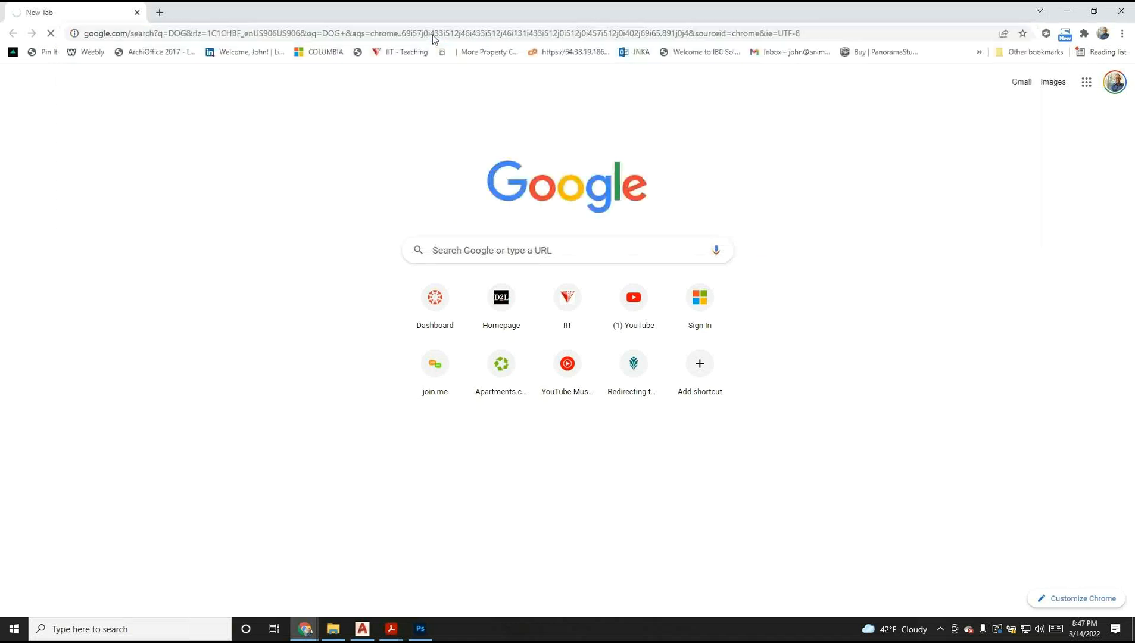
left_click(171, 130)
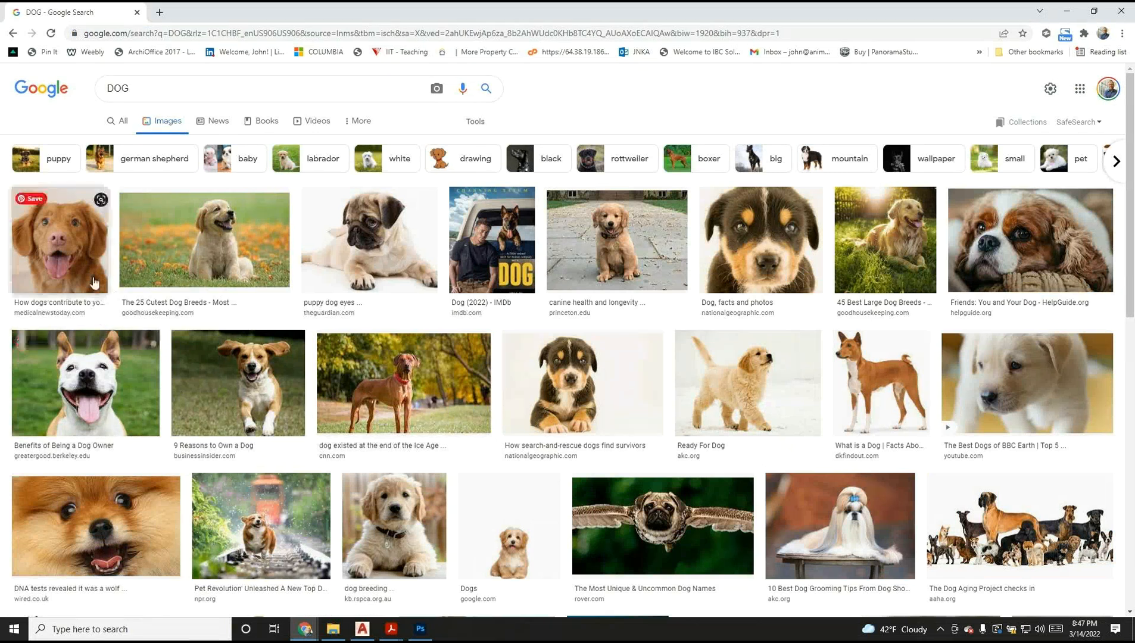
Step: Enlarge the first dog photo in the results and save it as sampleDog.jpg in the WEEK 8 SUPPORT folder
left_click(85, 257)
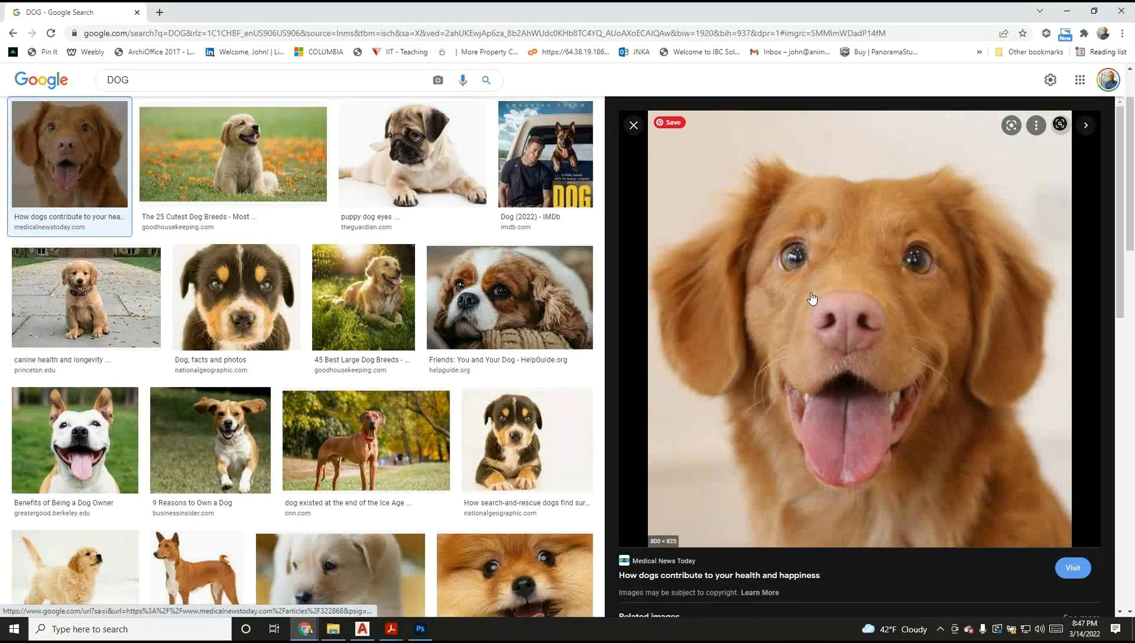
right_click(821, 279)
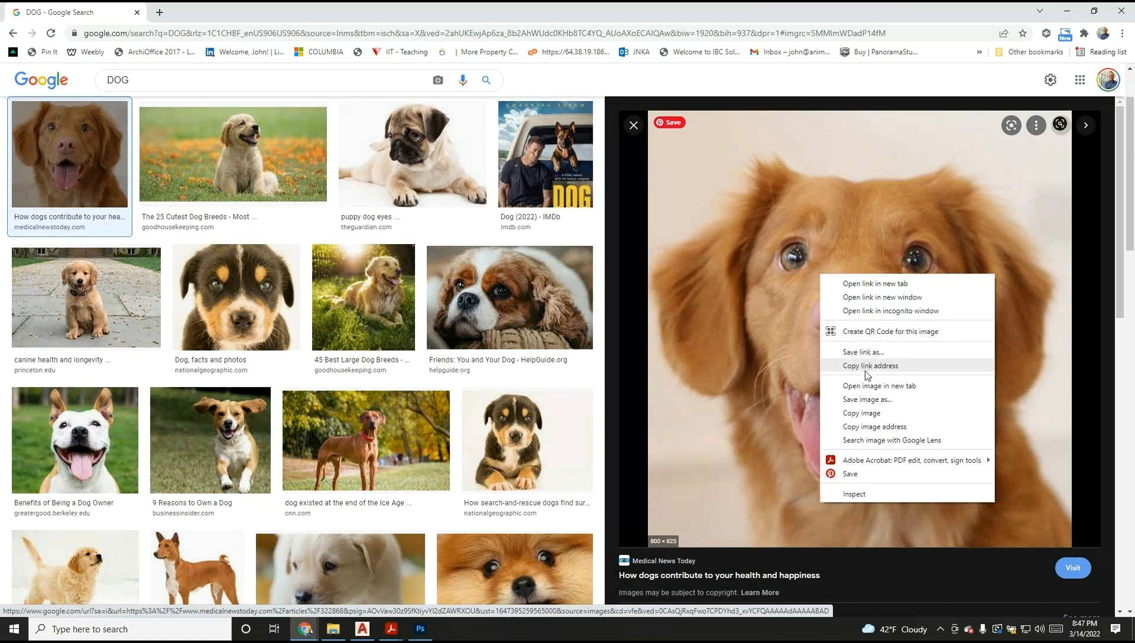
left_click(868, 401)
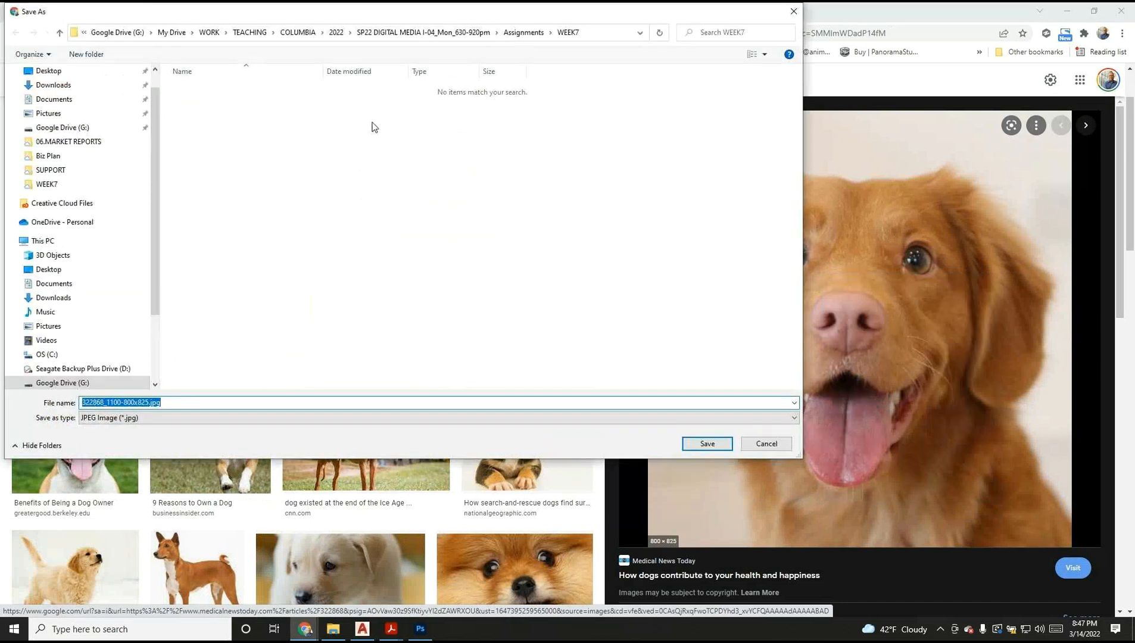
left_click(477, 32)
key("Return")
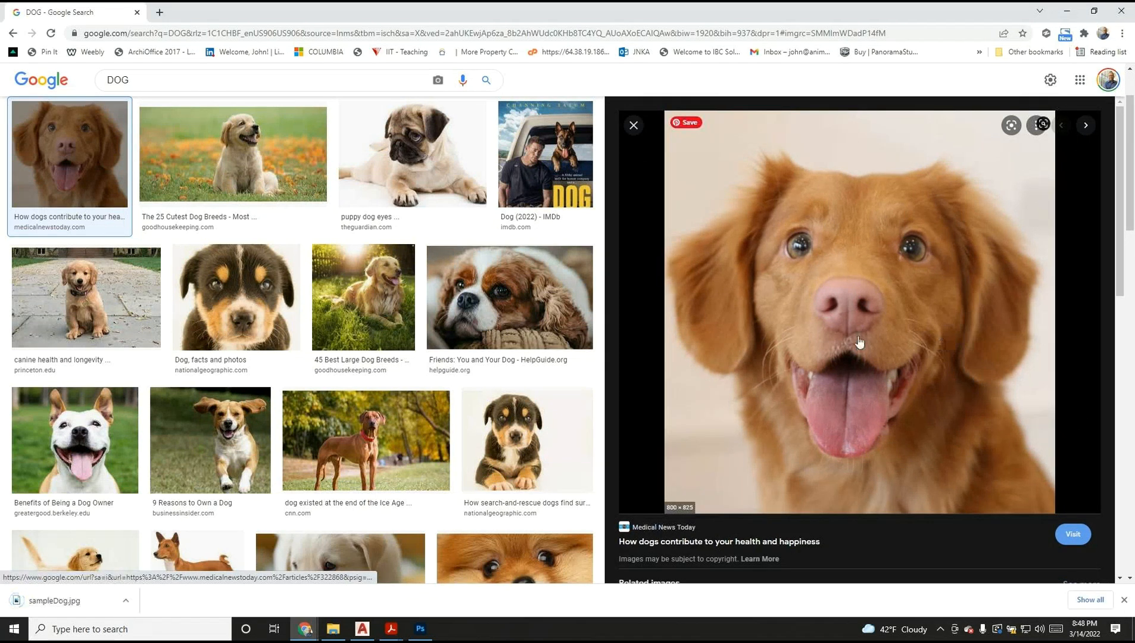
Step: Save the same enlarged dog photo again as a JPEG named dogPhoto in the WEEK 8 SUPPORT folder
right_click(778, 171)
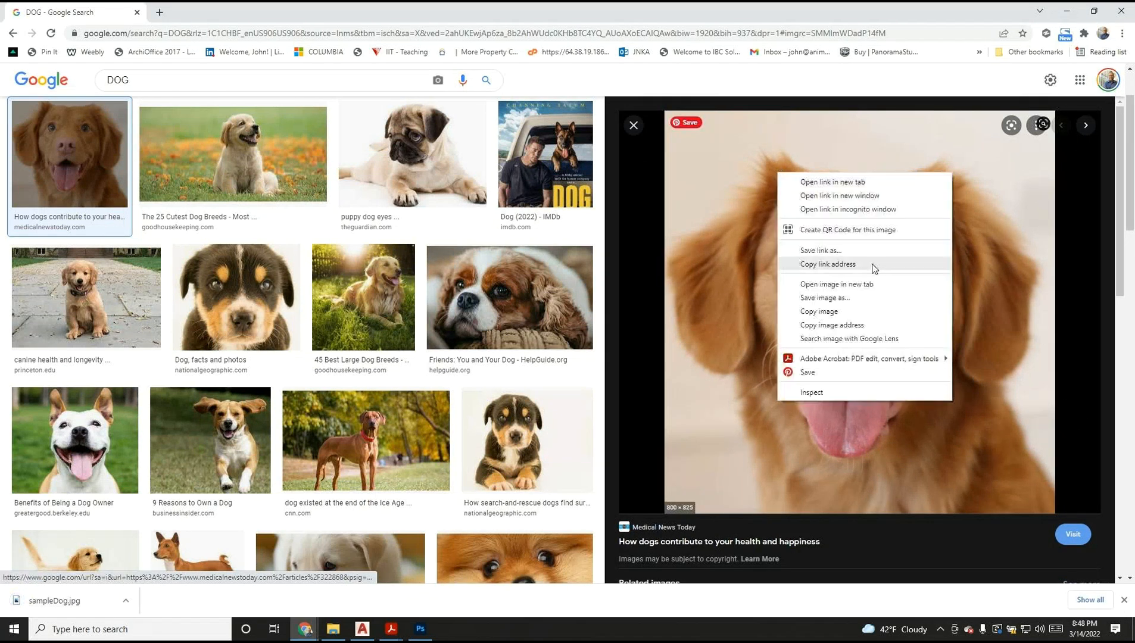
left_click(865, 298)
left_click_drag(1134, 116, 304, 87)
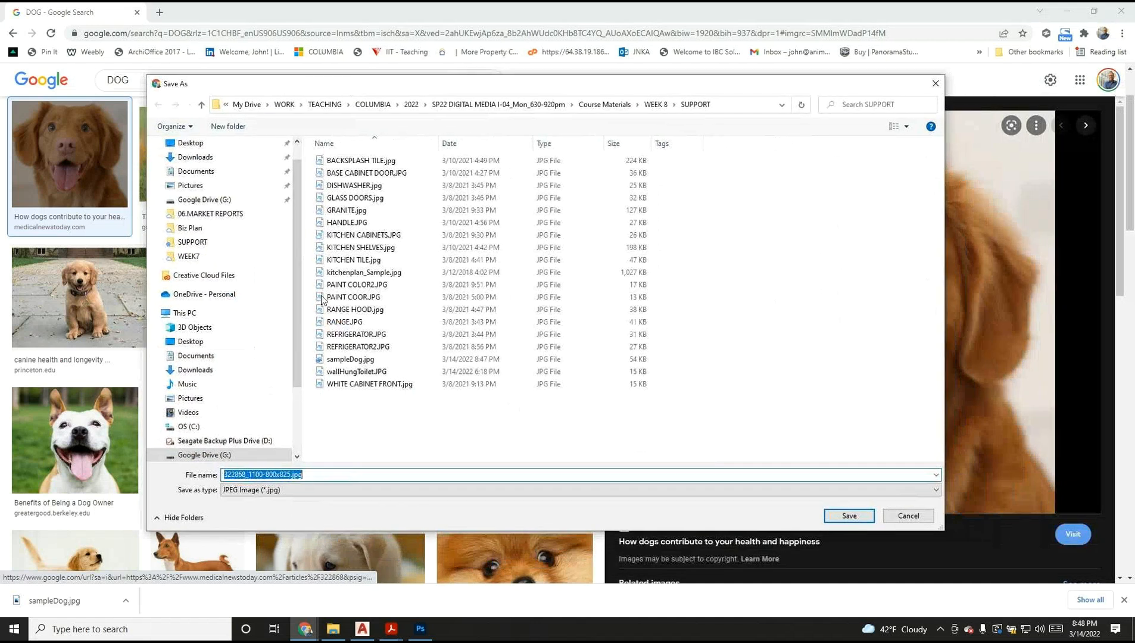
left_click(269, 496)
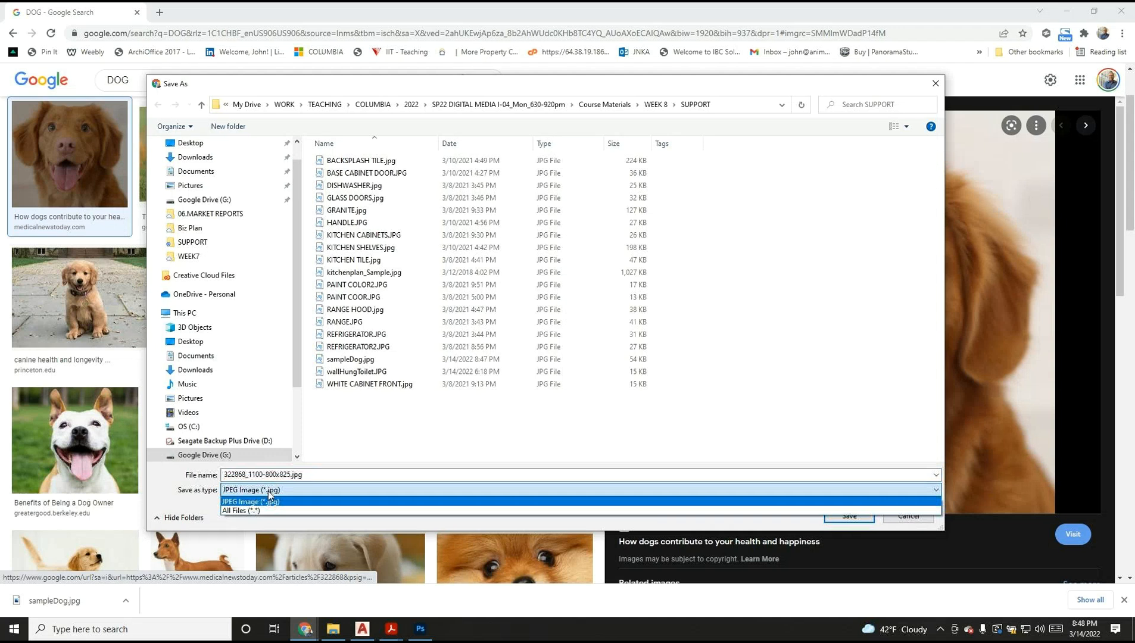
left_click(269, 495)
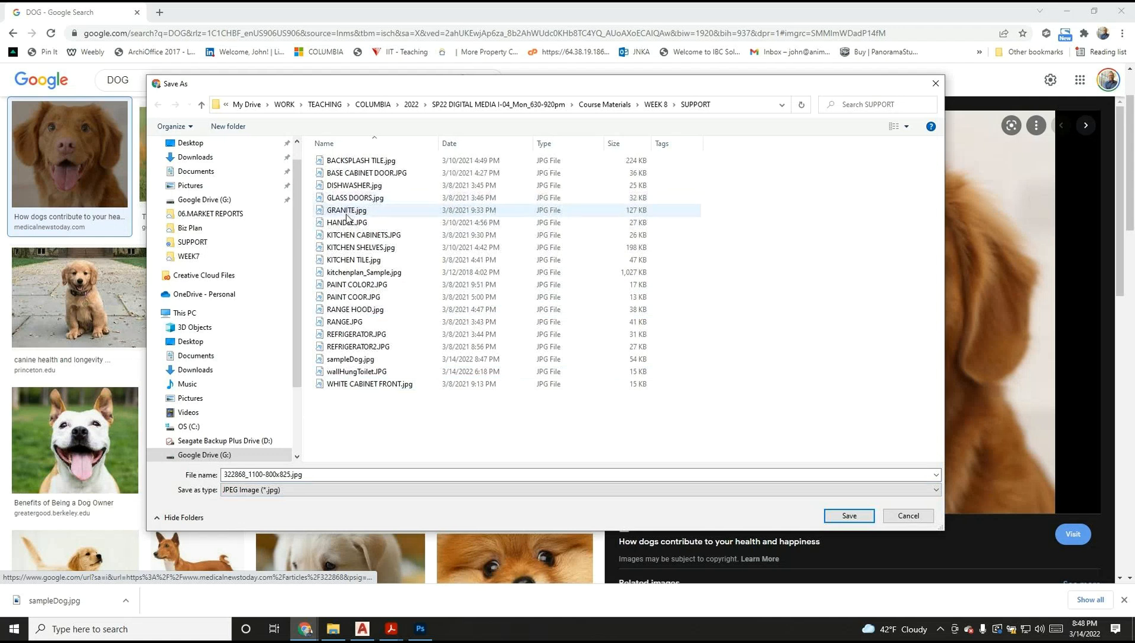
left_click(319, 475)
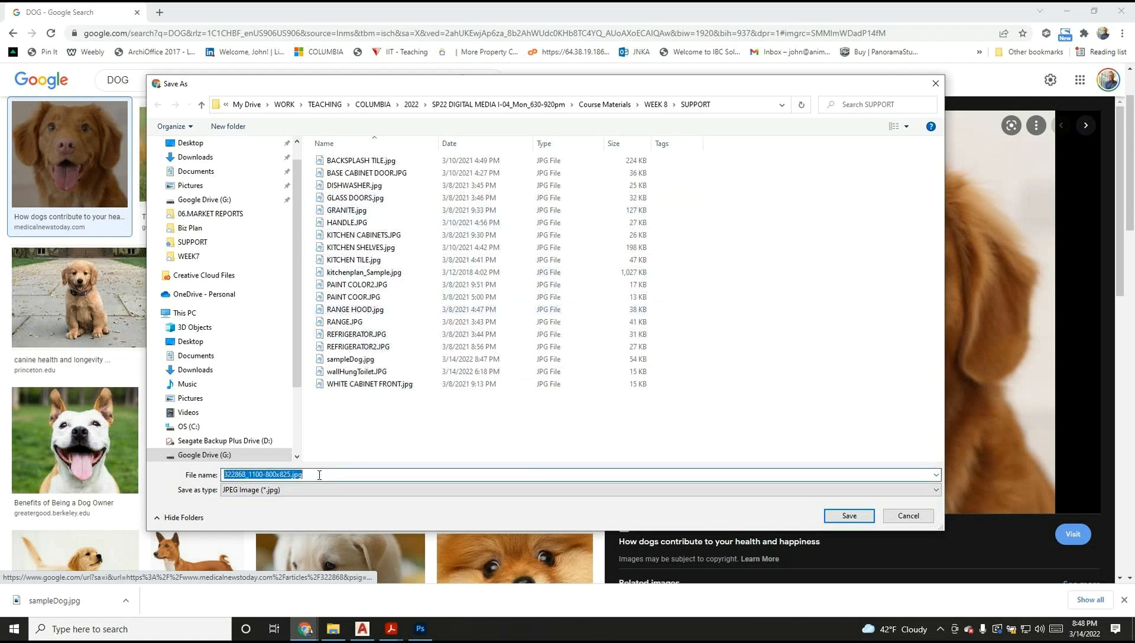
type("dogPhoto")
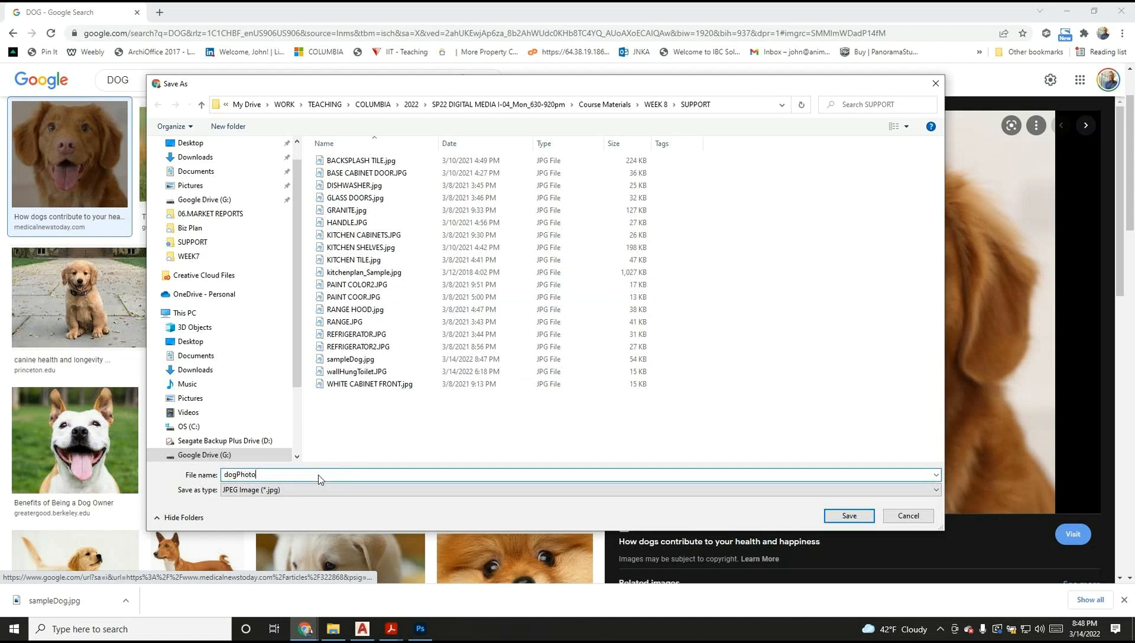
left_click(844, 518)
Step: Switch back to Photoshop and open dogPhoto.jpg
left_click(420, 630)
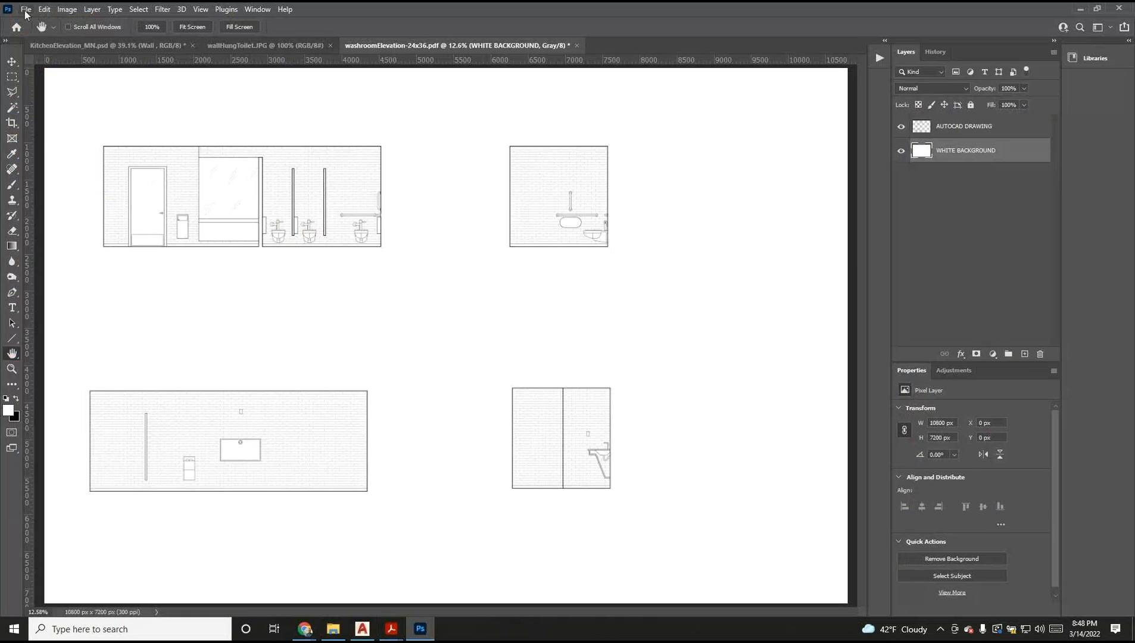
left_click(25, 9)
left_click(32, 33)
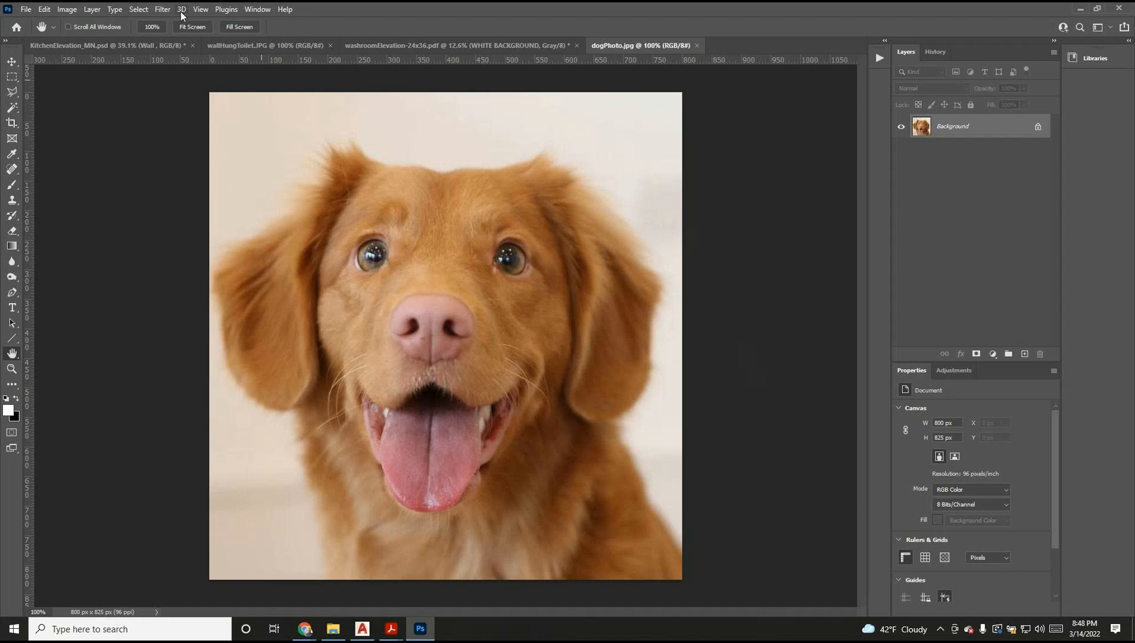
Step: Check the dog photo's width and height in inches and its resolution in Image Size, keeping the original values
left_click(68, 10)
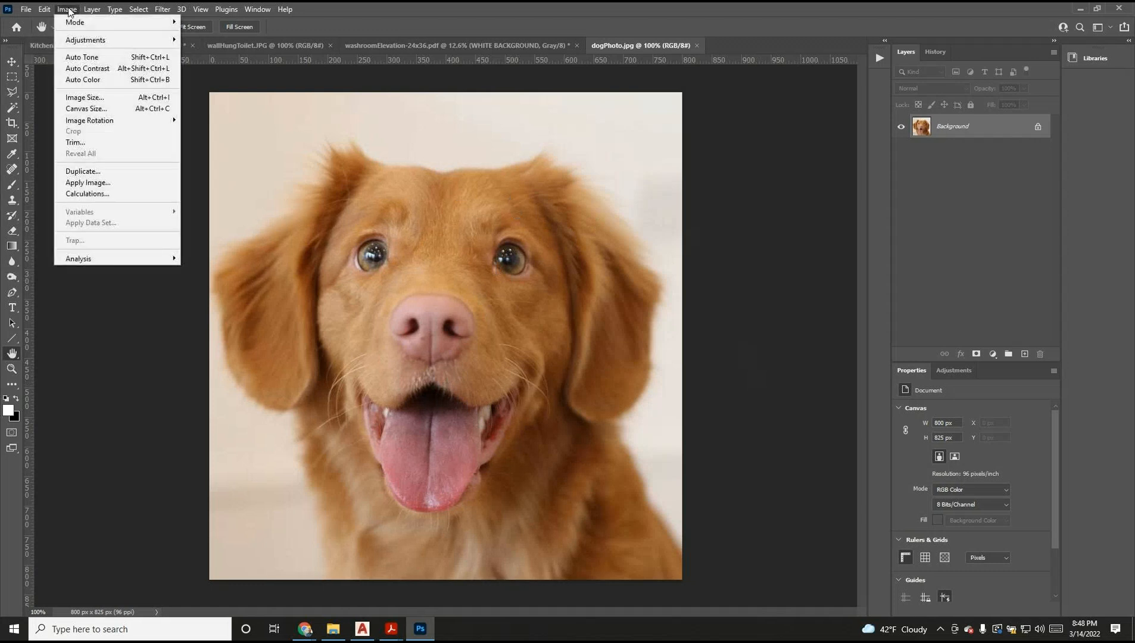
left_click(84, 97)
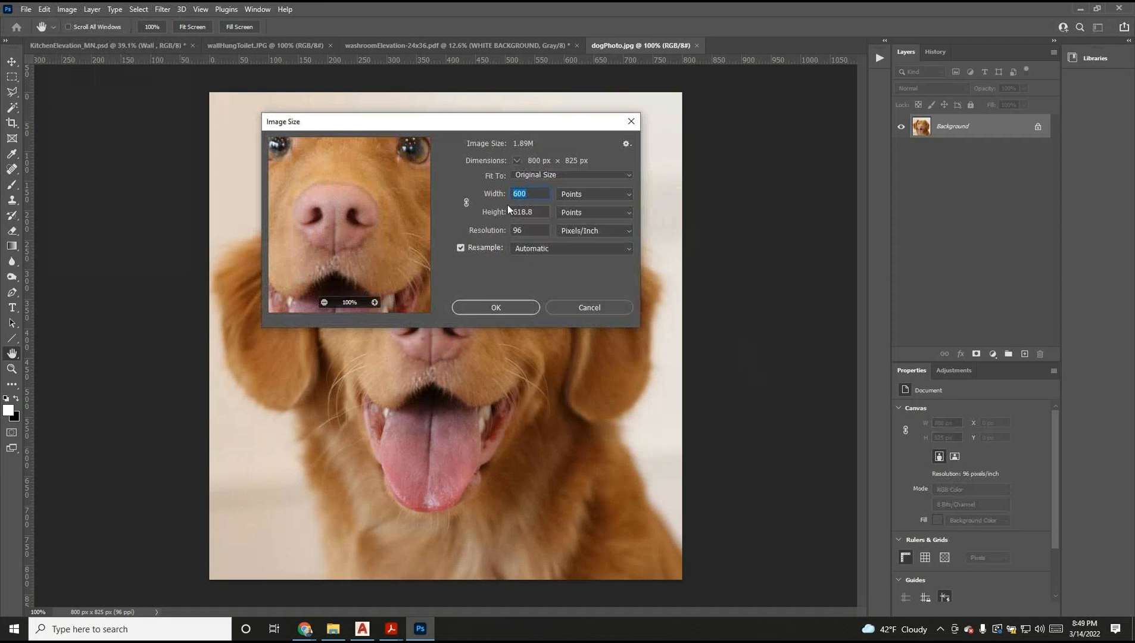
left_click(533, 194)
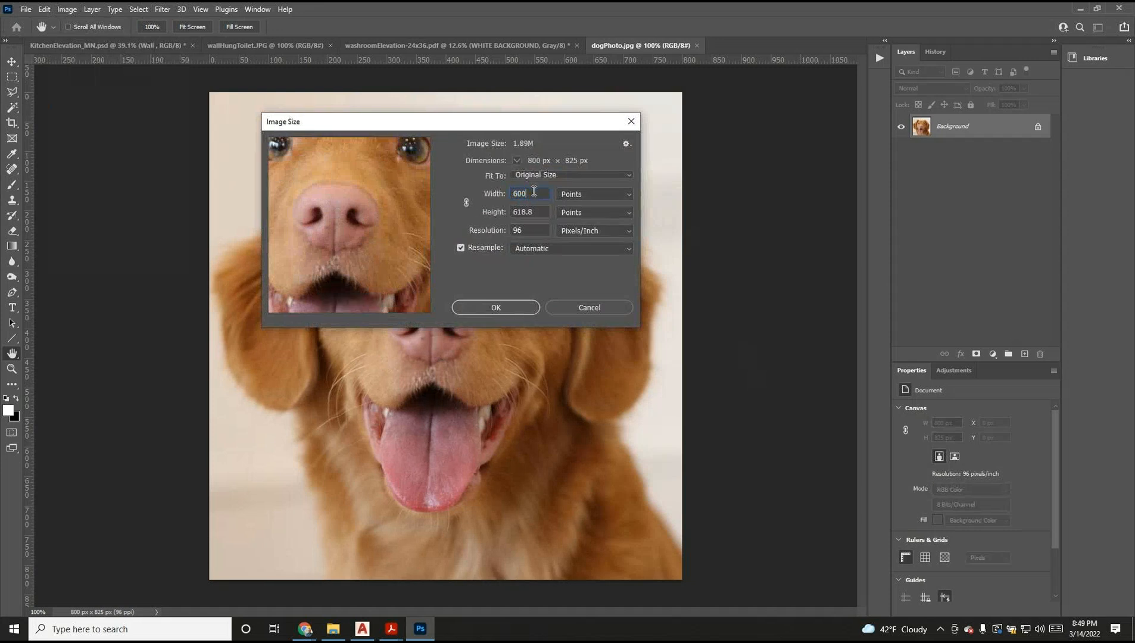
left_click(577, 197)
left_click(579, 214)
left_click(502, 194)
left_click(497, 212)
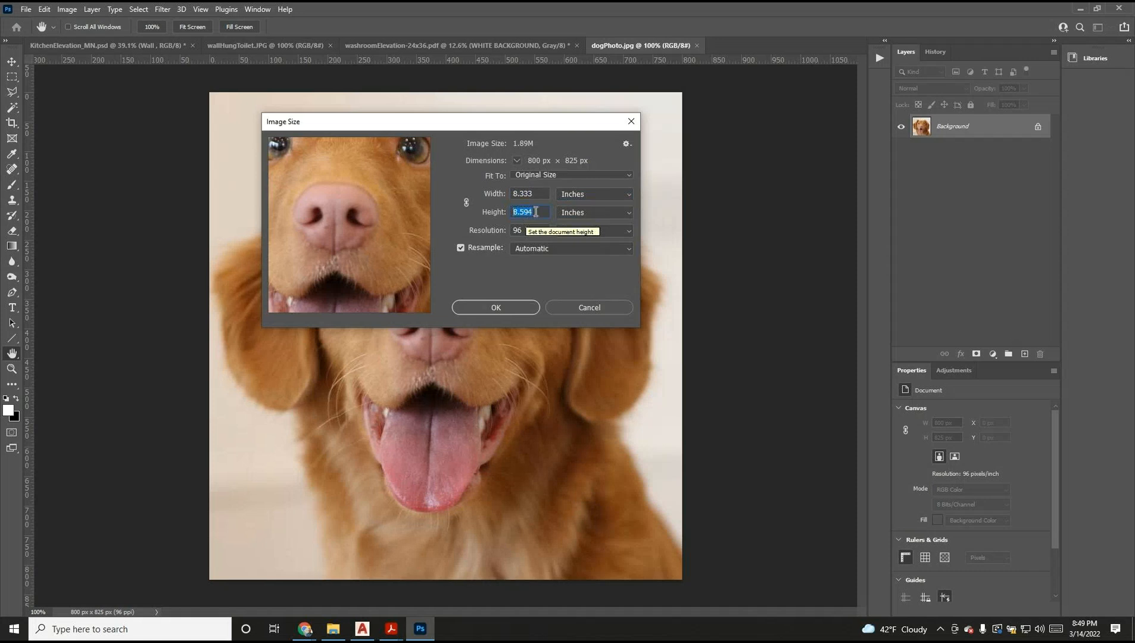
left_click(530, 228)
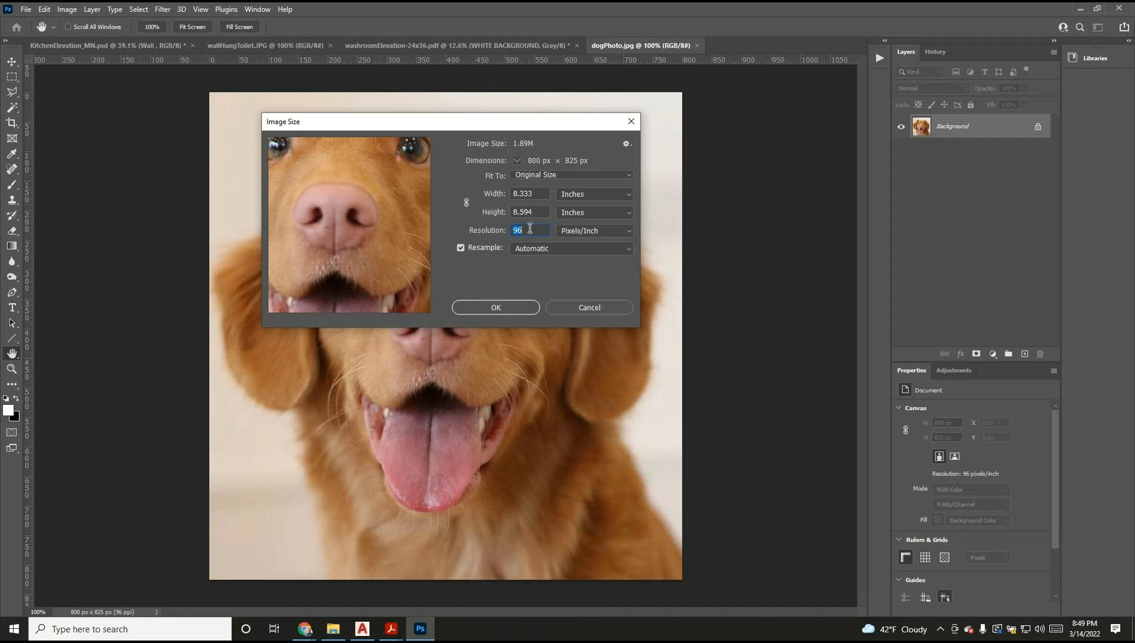
left_click(493, 310)
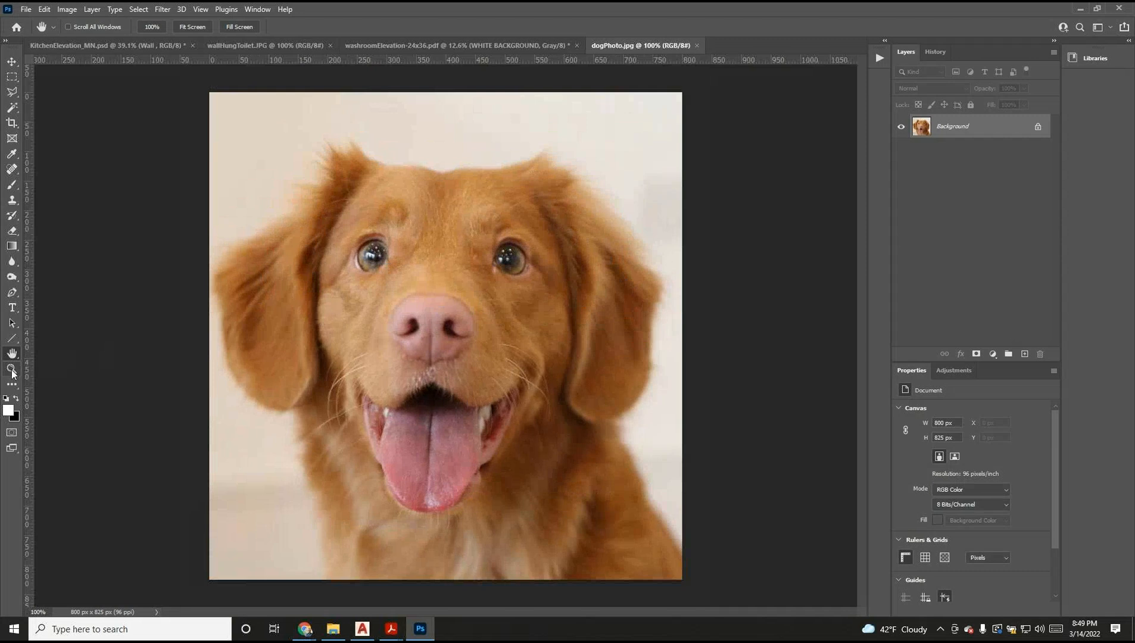
Step: Magnify the dog photo around the eye to about 2800% to examine its individual pixels
left_click(12, 371)
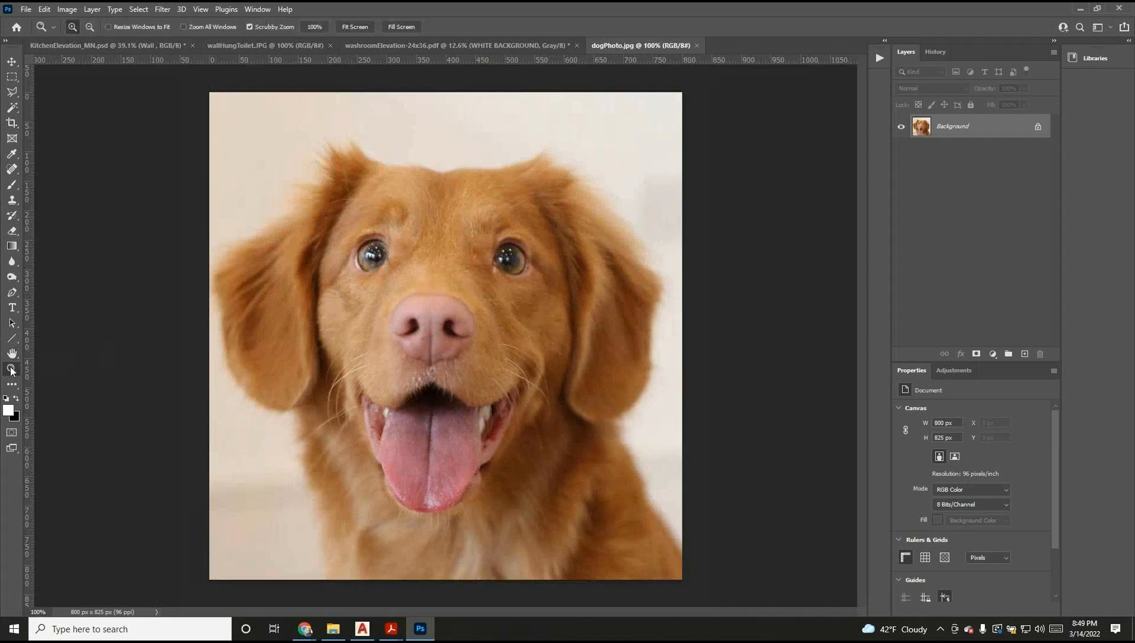
left_click(386, 254)
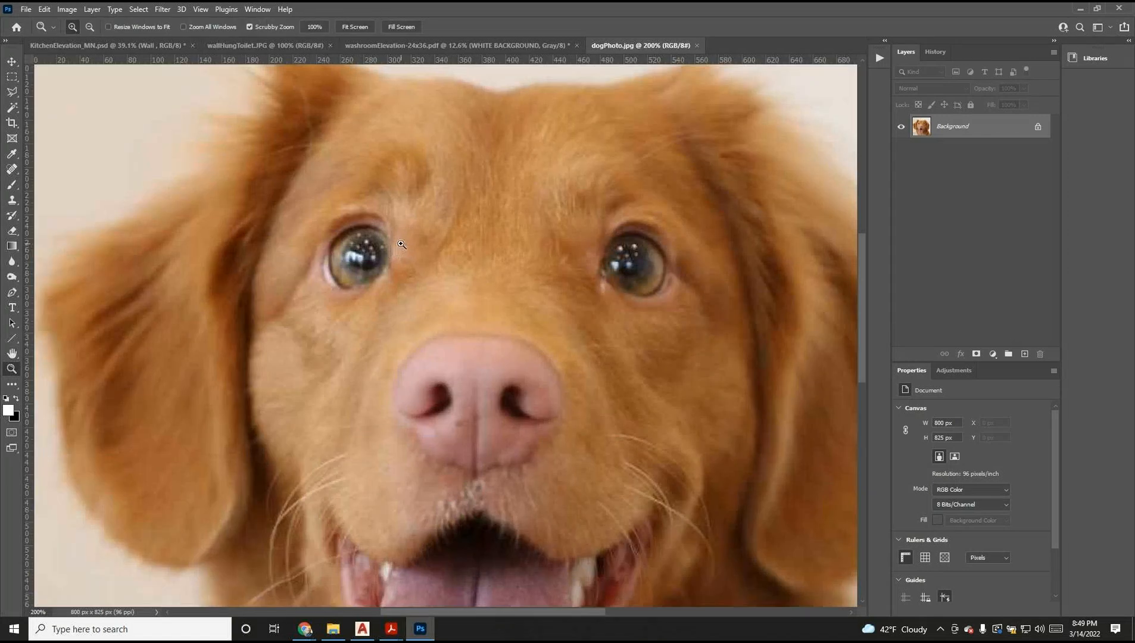
left_click(396, 247)
left_click(405, 242)
left_click(410, 238)
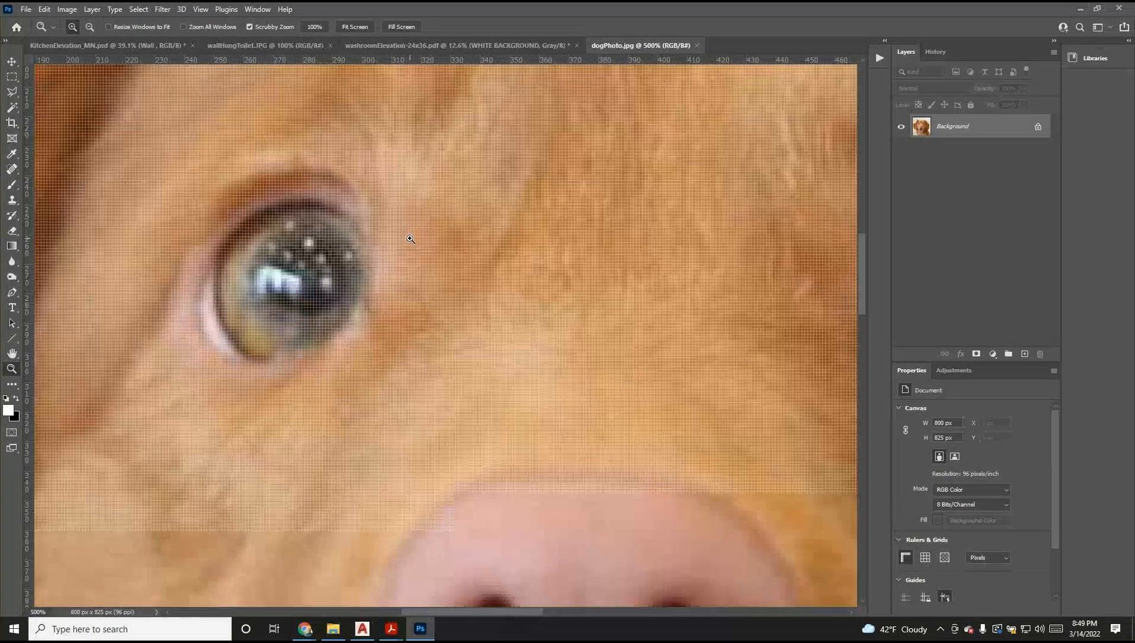
left_click(409, 237)
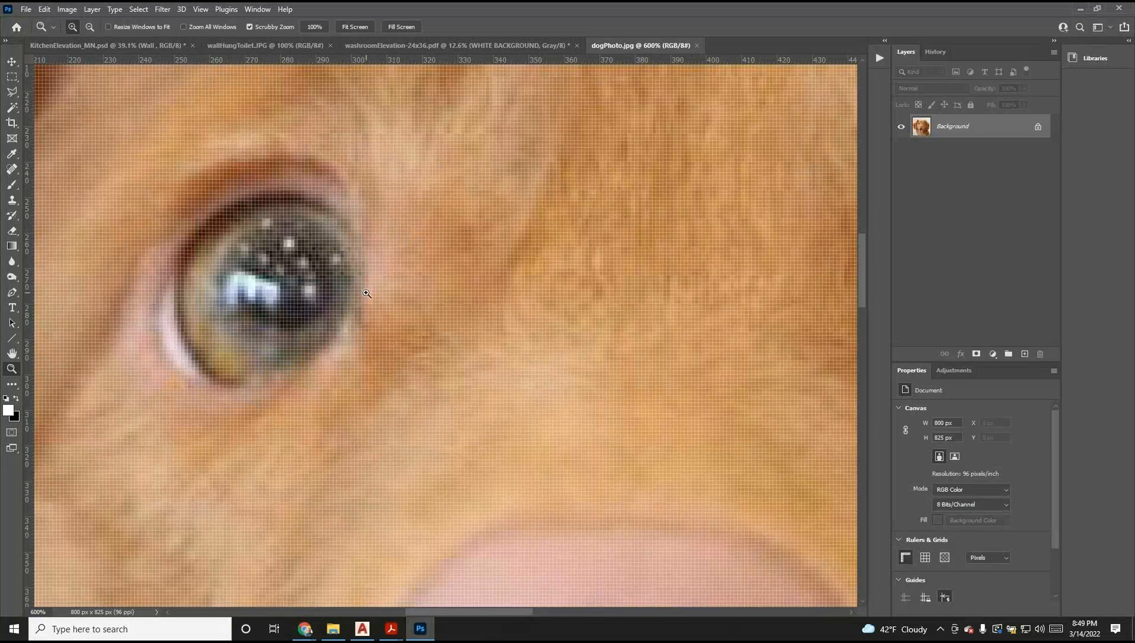
left_click_drag(172, 152, 314, 250)
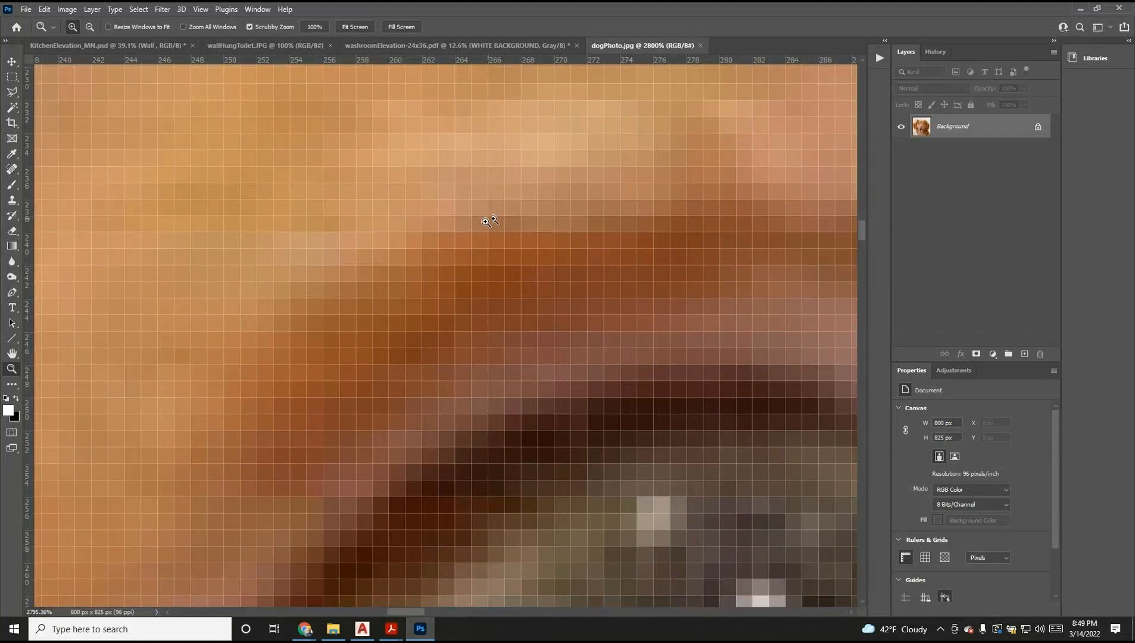
scroll(462, 249, "down", 2)
scroll(460, 247, "down", 2)
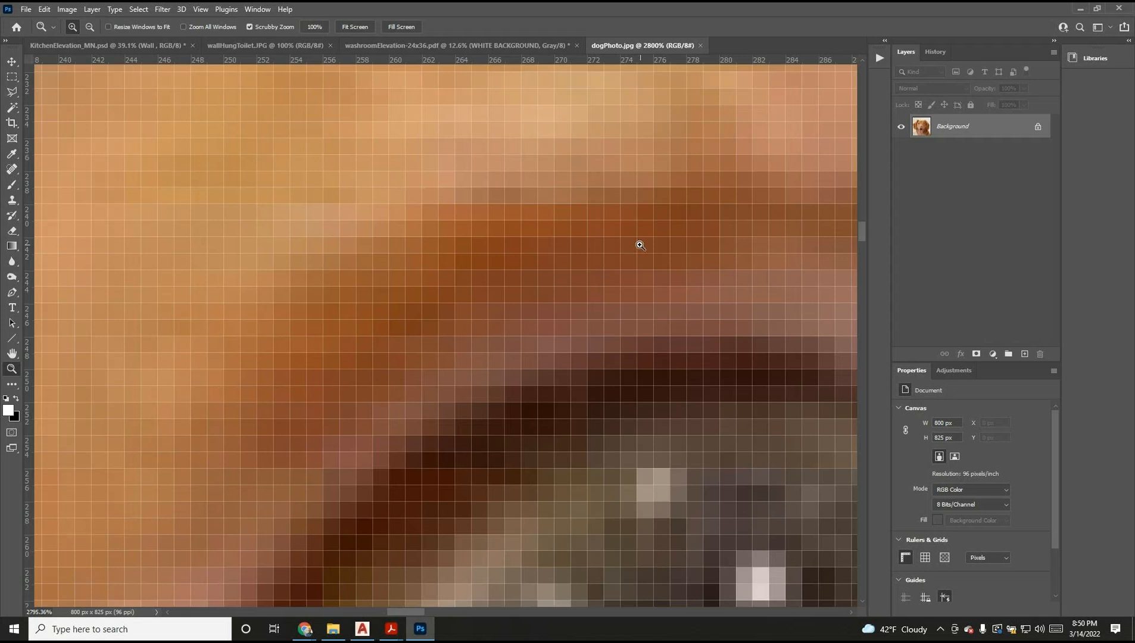
Step: Reset the dog photo to 100%, and magnify the eye and nose area to 400% to examine its sharpness
double_click(12, 369)
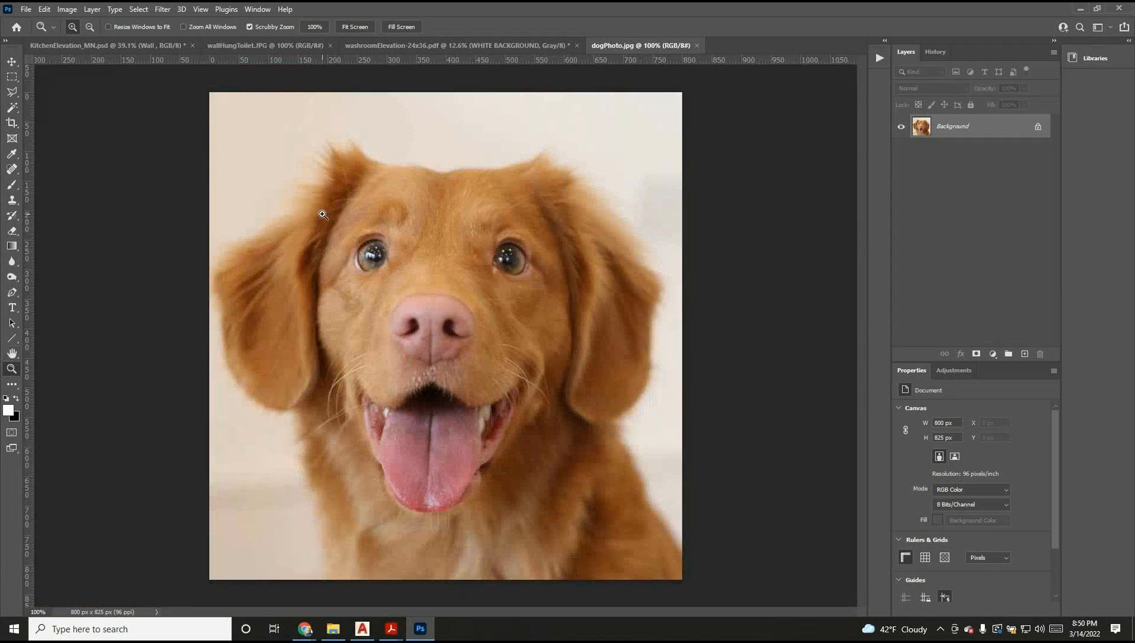
left_click(346, 251)
left_click(355, 246)
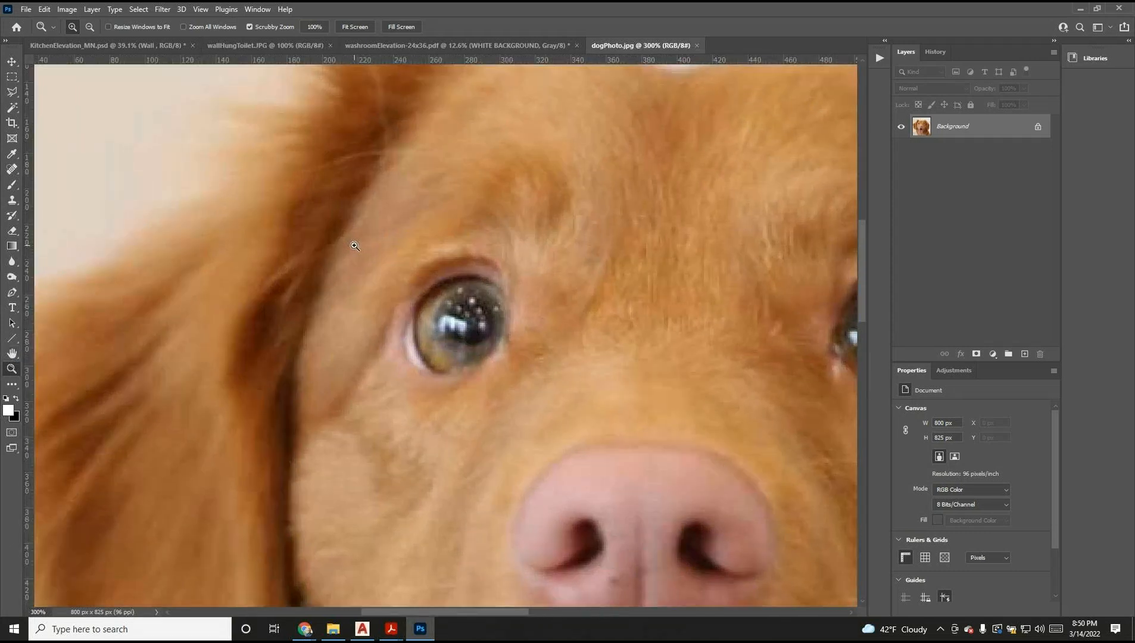
left_click(355, 246)
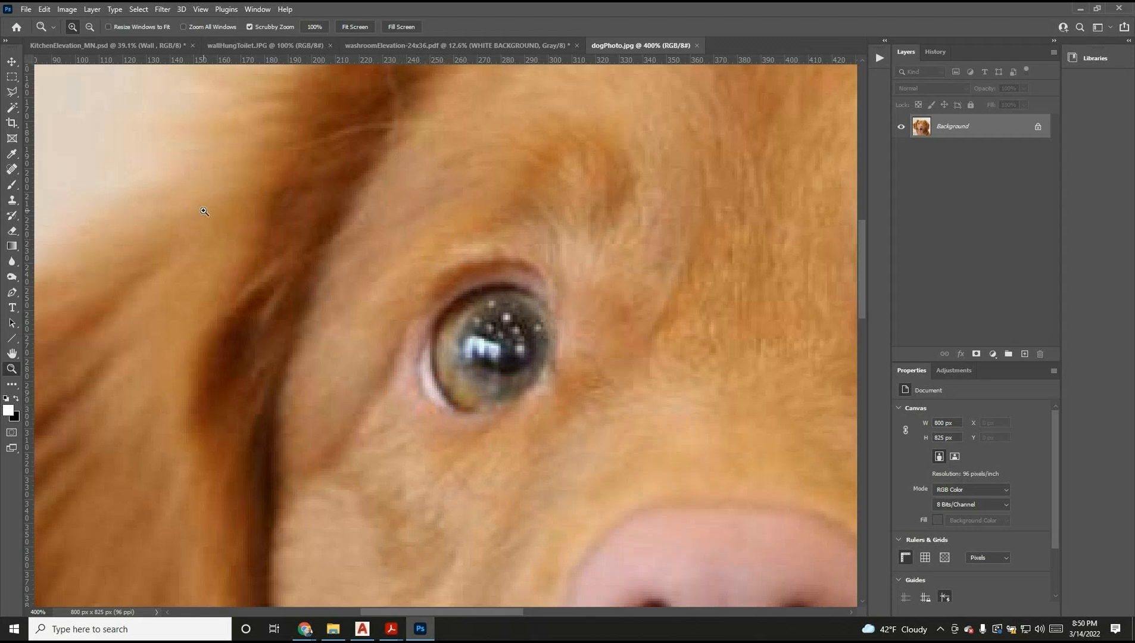
scroll(465, 280, "down", 5)
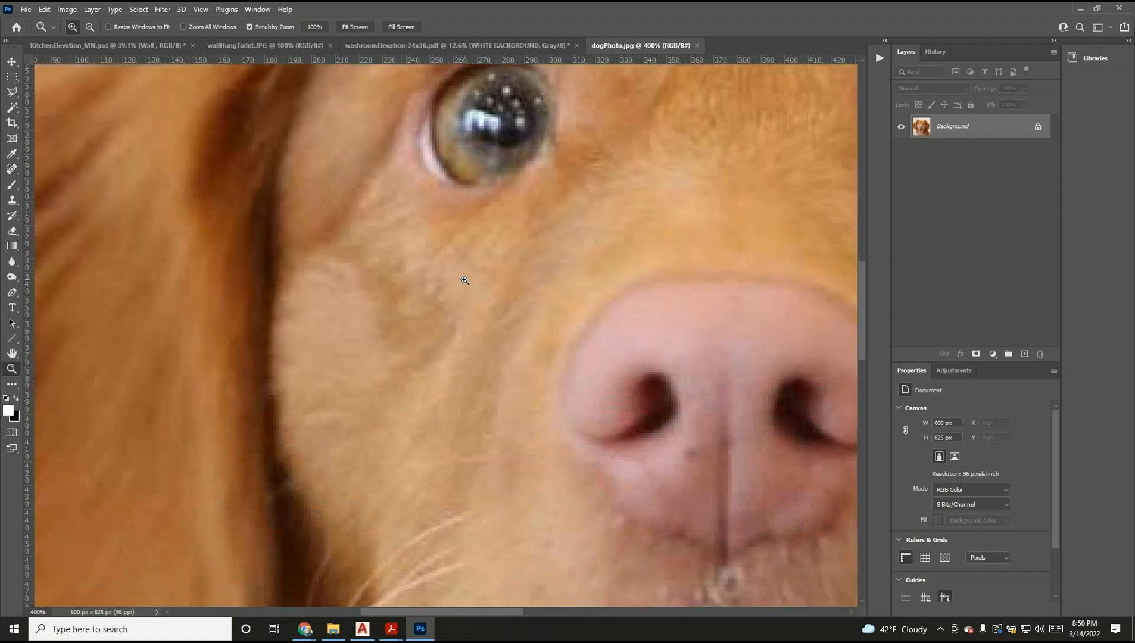
scroll(453, 238, "up", 1)
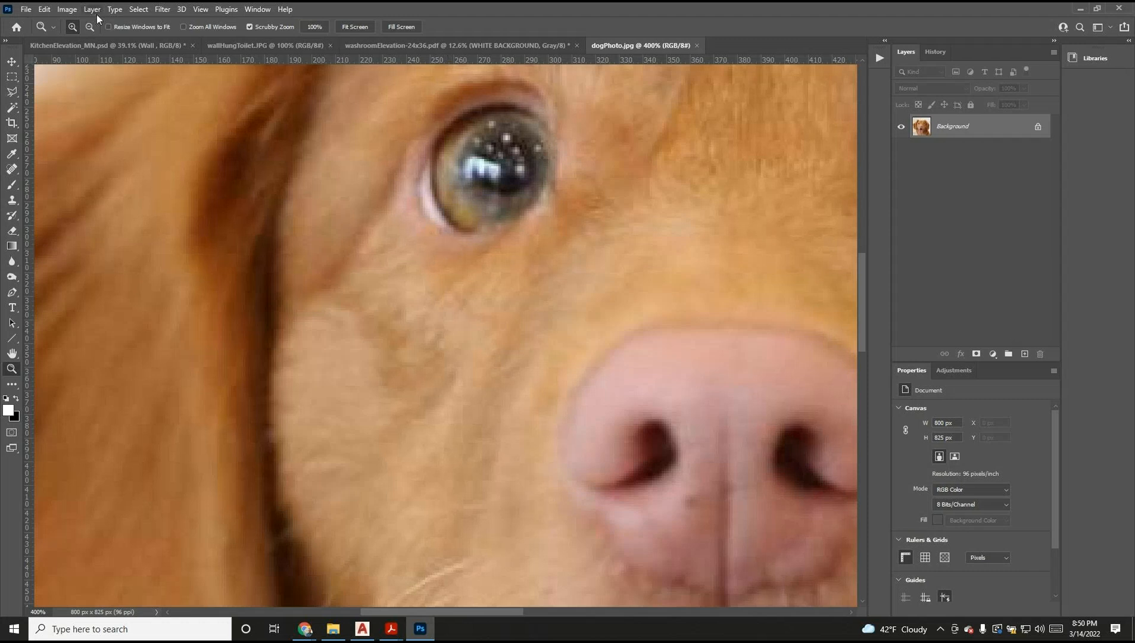
Step: Check the dog photo's resolution in Image Size without changing it, and fit the whole photo in view
left_click(66, 9)
left_click(91, 98)
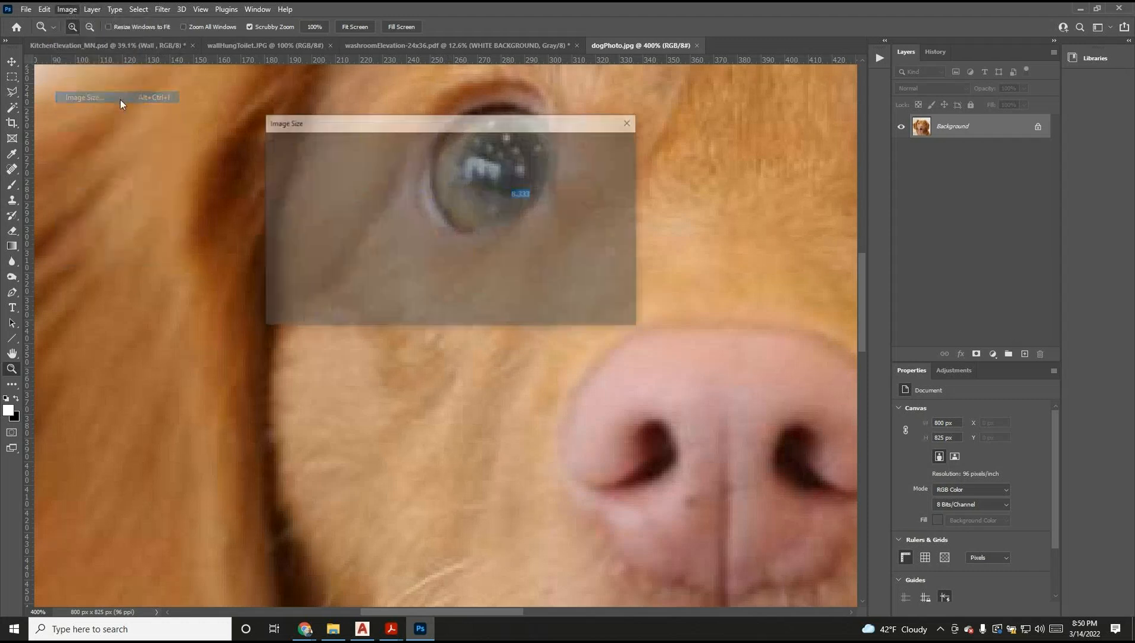
double_click(529, 230)
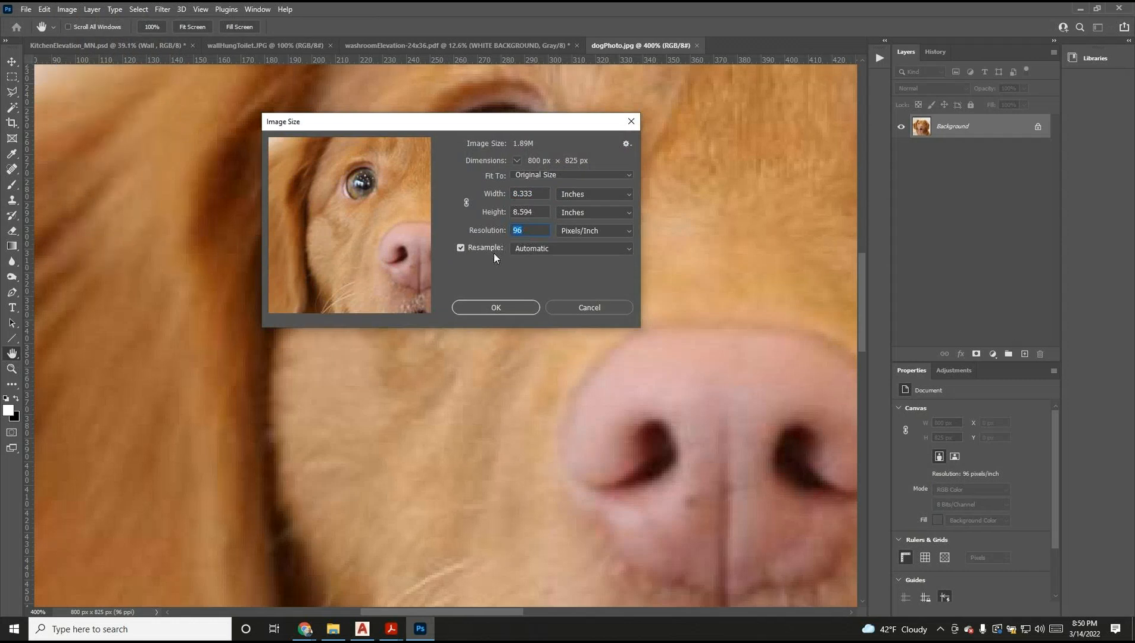
left_click(578, 308)
double_click(11, 354)
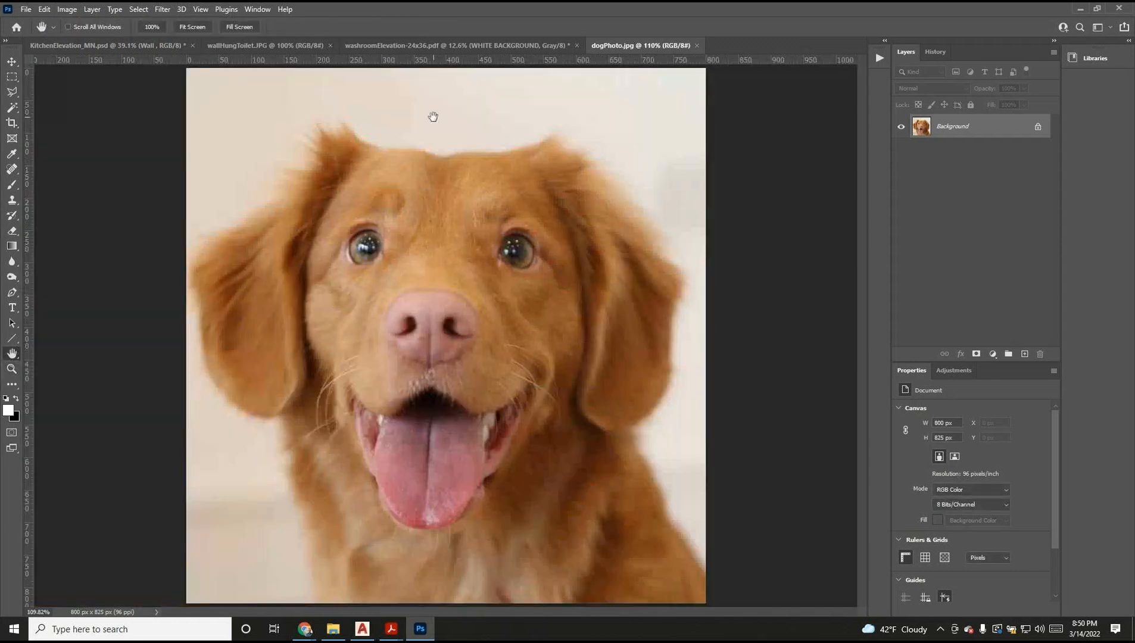
Step: Bring up the washroomElevation-24x36.pdf document to compare it with the dog photo
left_click(474, 46)
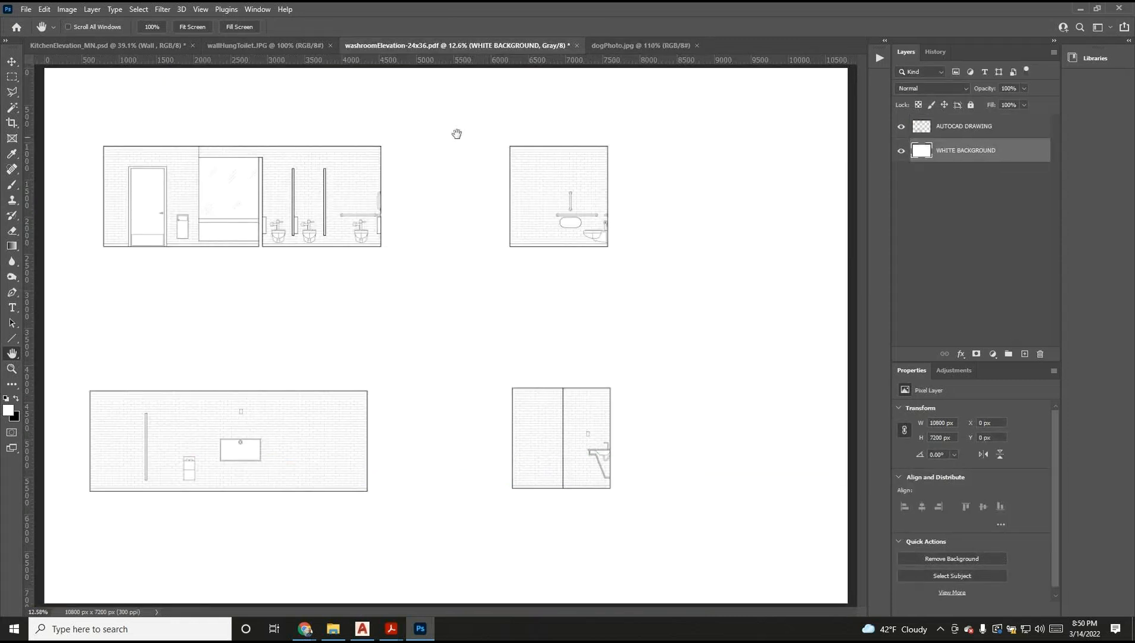
left_click(66, 9)
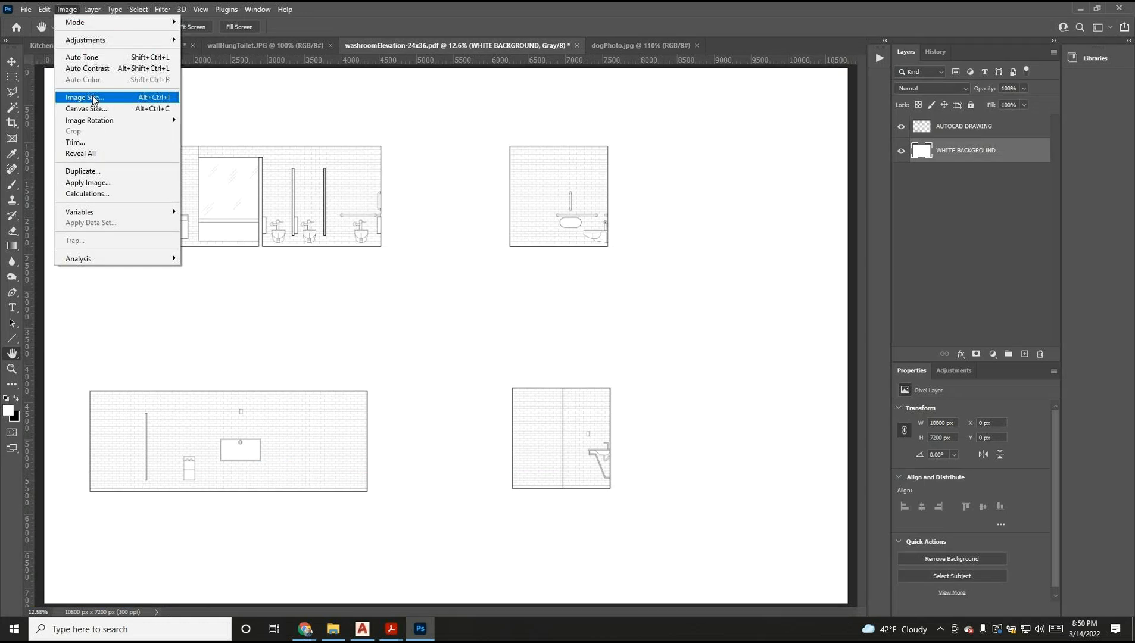
left_click(400, 115)
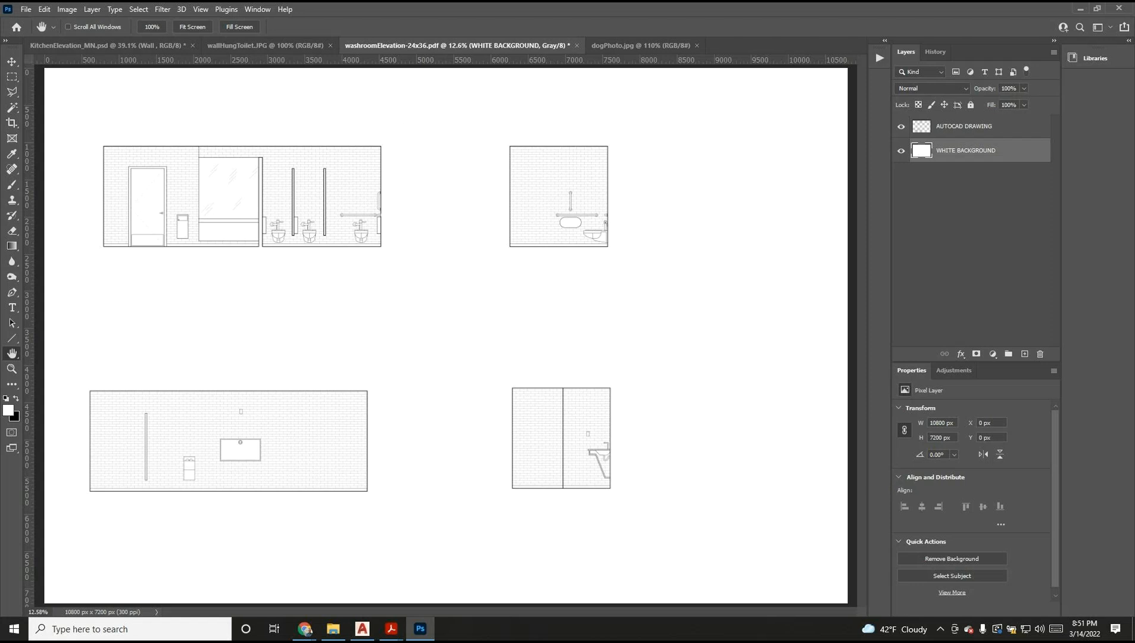
Step: Switch to Acrobat and view the Photoshop file formats list in the Week 8 class topics PDF at 150%
left_click_drag(1134, 107, 588, 119)
double_click(588, 119)
left_click(510, 63)
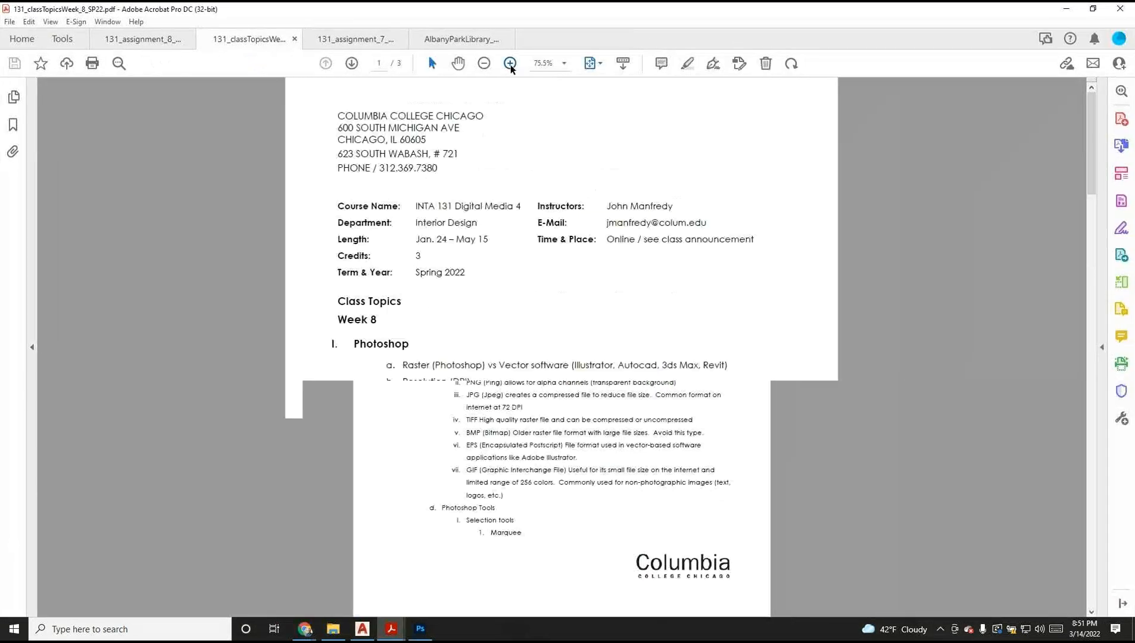
left_click(510, 63)
left_click(509, 63)
scroll(527, 292, "down", 3)
scroll(530, 325, "down", 4)
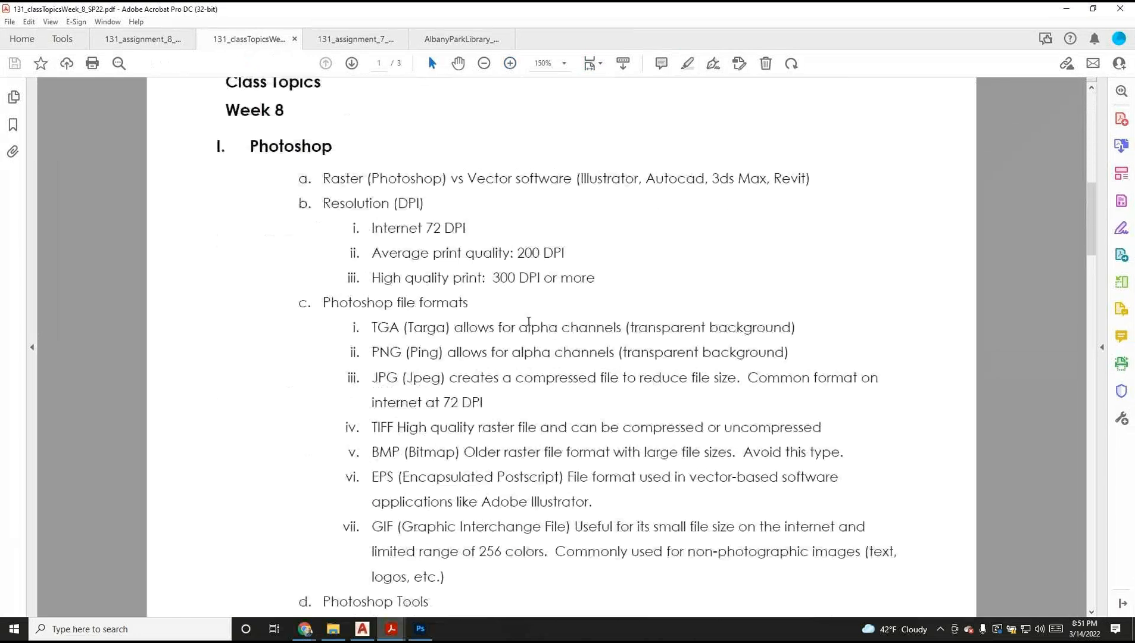
Step: Review the JPG entry in the file formats list, marking its name and the PNG name above it
double_click(379, 246)
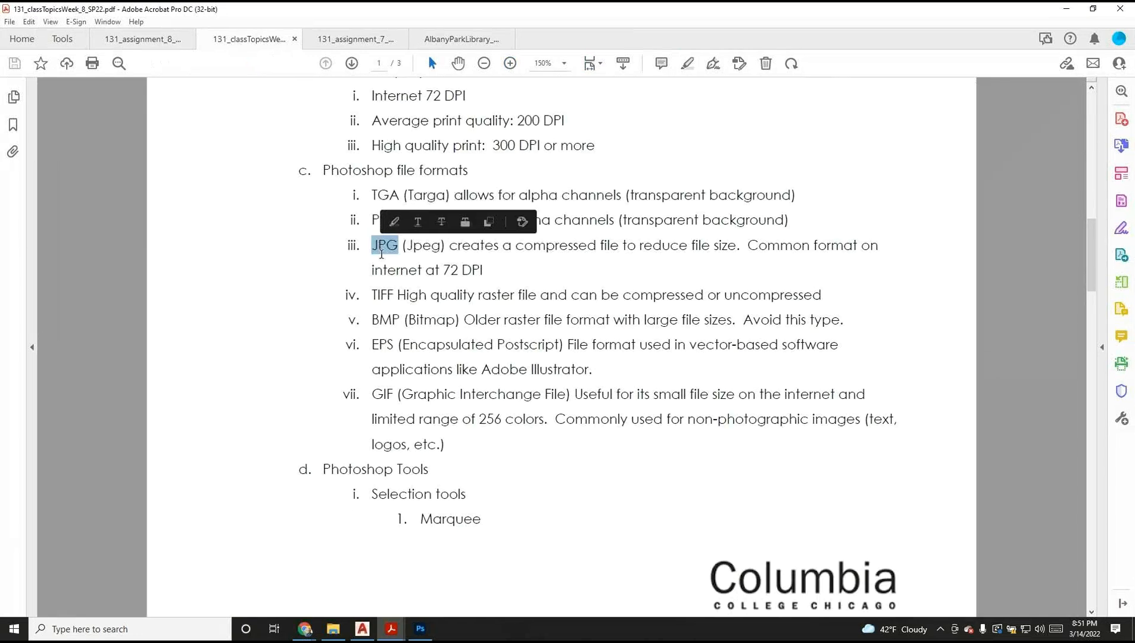
left_click(422, 245)
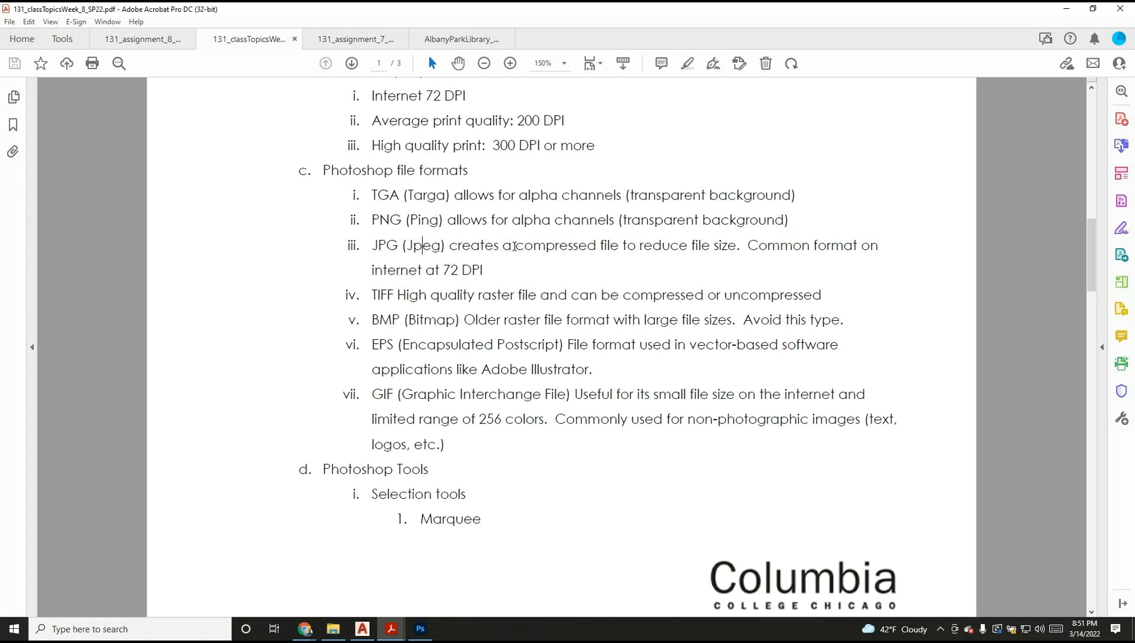
double_click(395, 246)
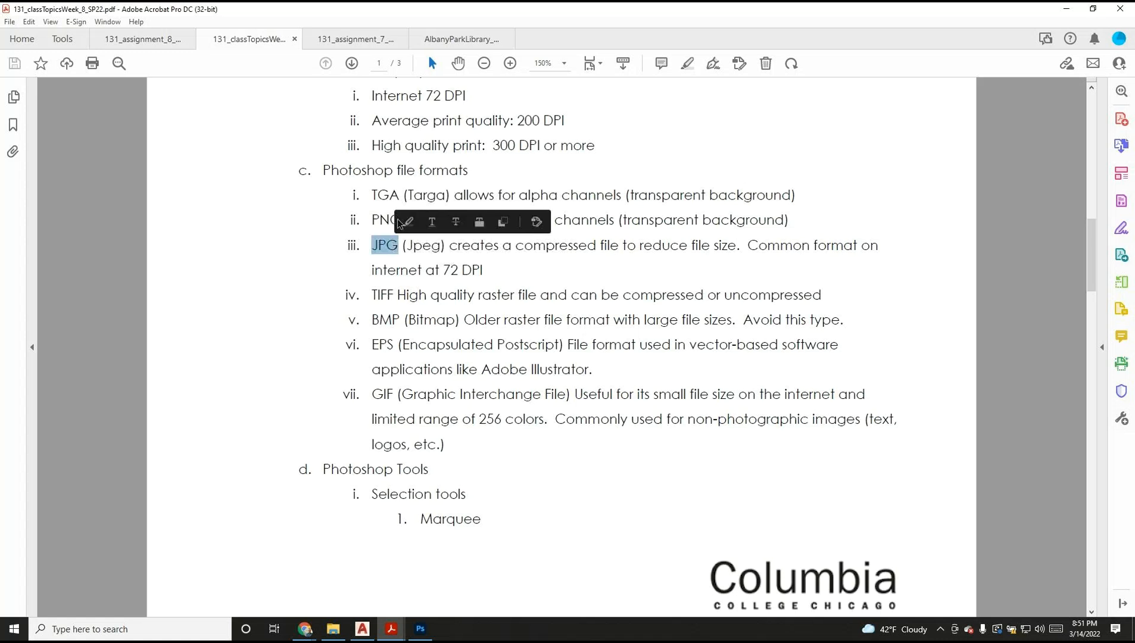
left_click(392, 258)
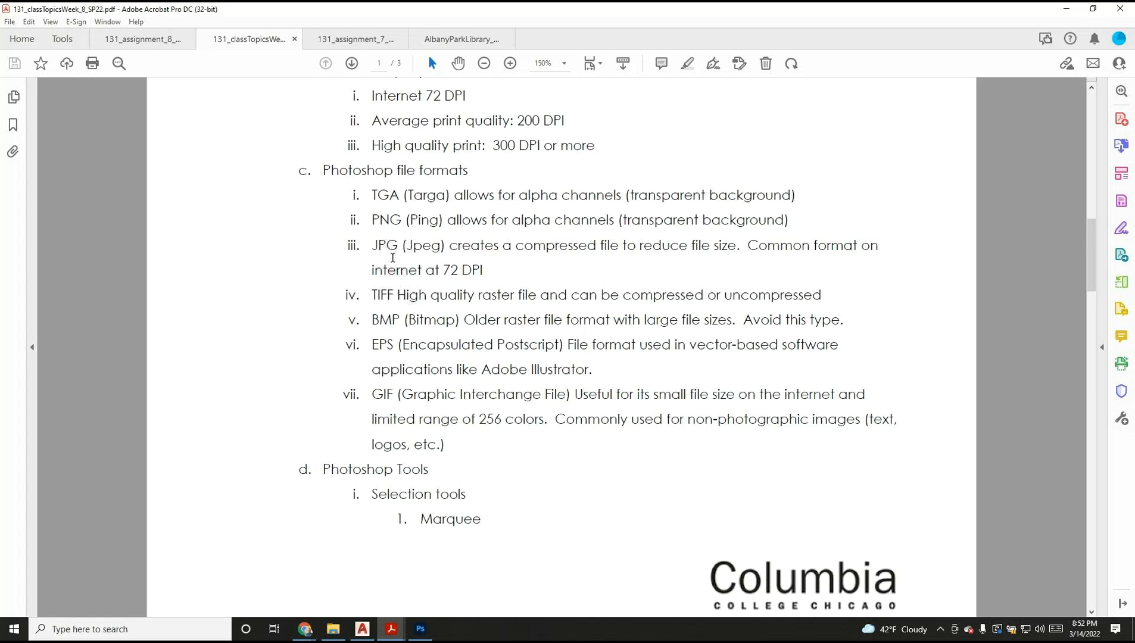
double_click(391, 245)
left_click(382, 222)
double_click(382, 222)
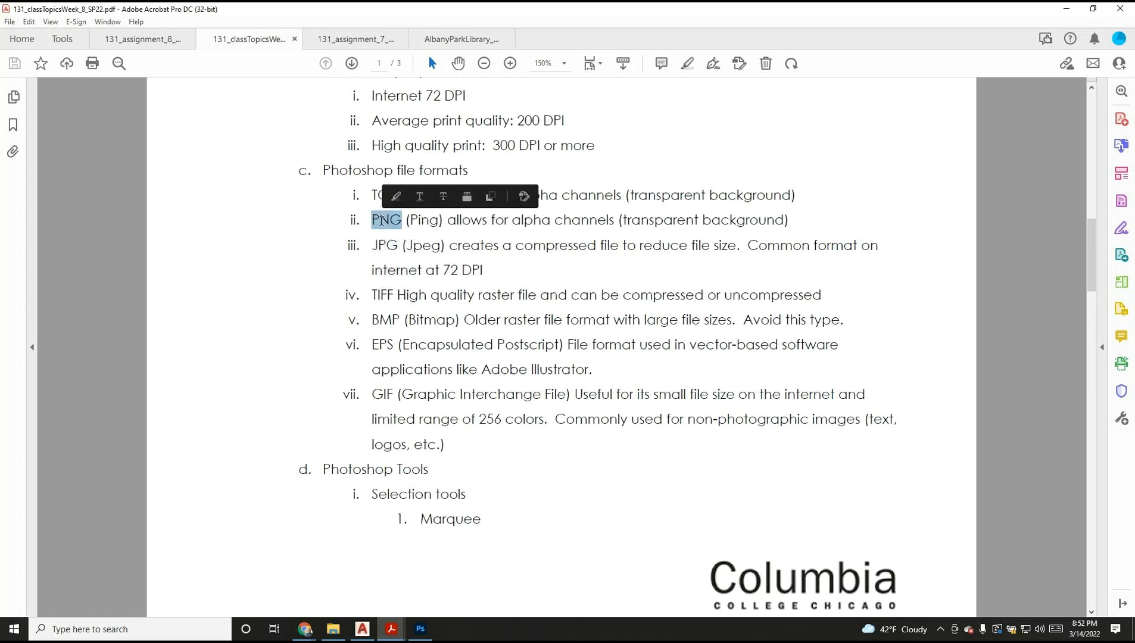
left_click(382, 222)
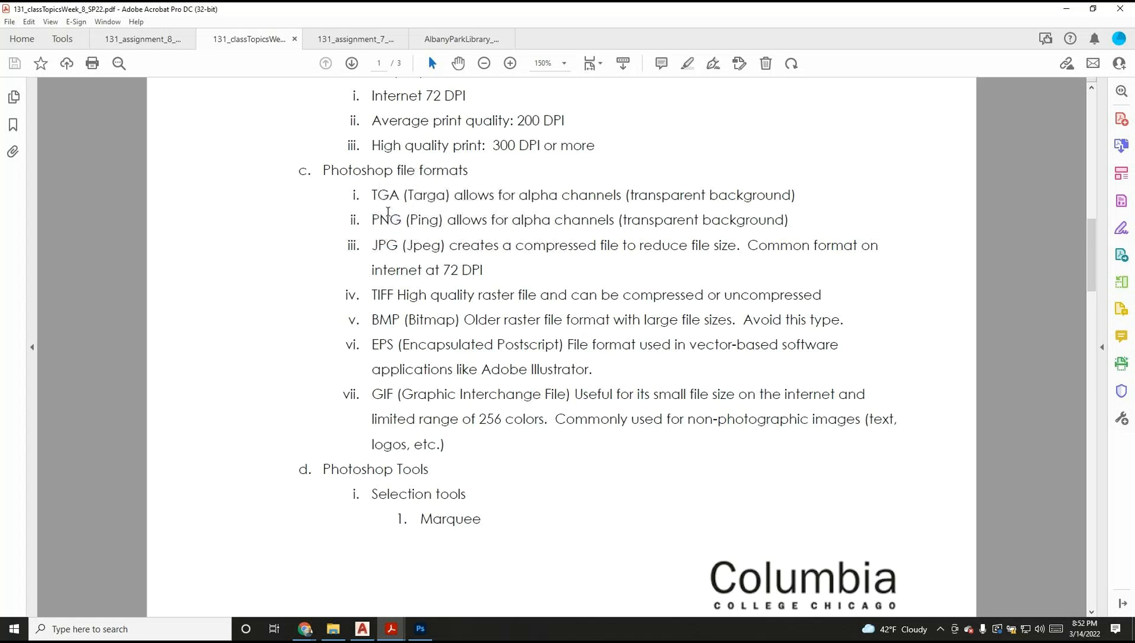
Step: Go through the TGA, TIFF, BMP, EPS and GIF entries in the file formats list, marking each format name
double_click(387, 195)
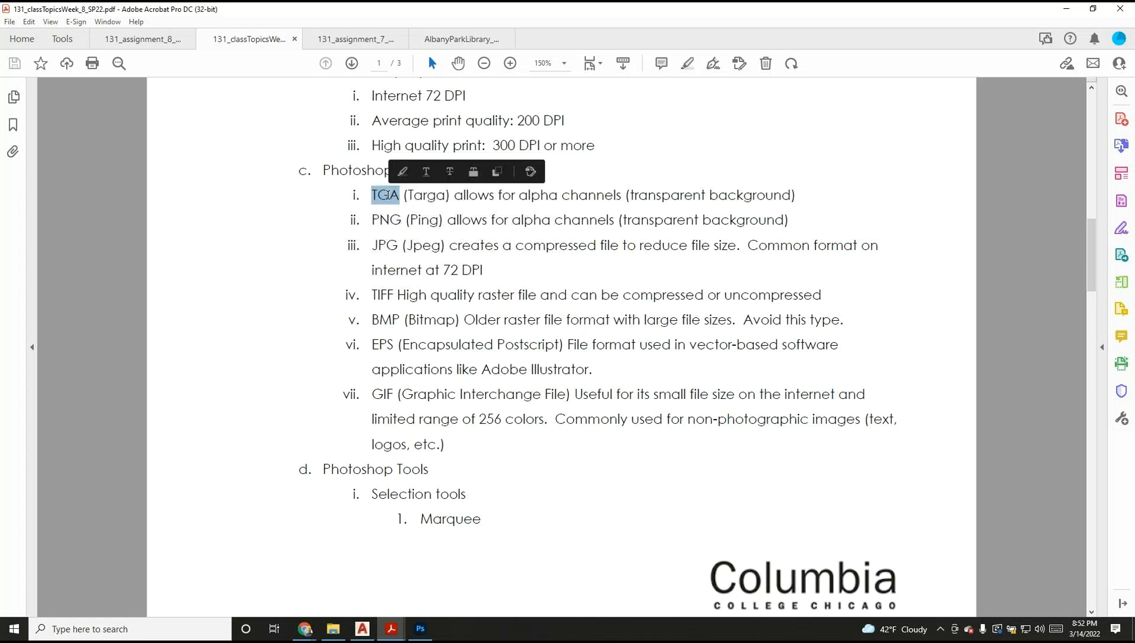
left_click(387, 195)
double_click(387, 194)
left_click(387, 294)
double_click(383, 295)
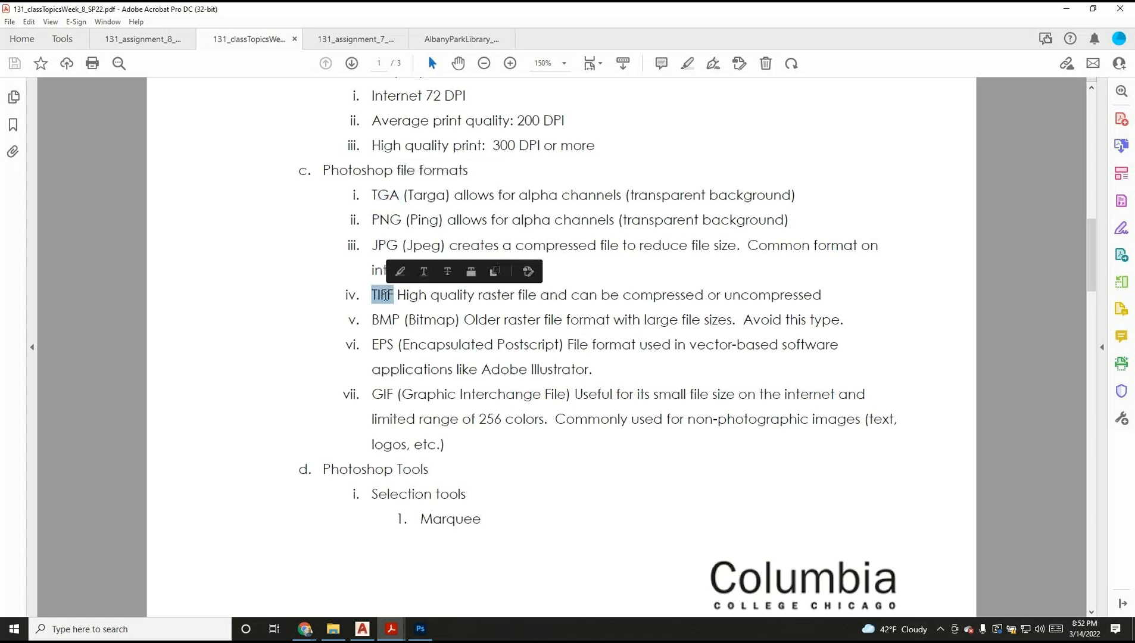
double_click(385, 320)
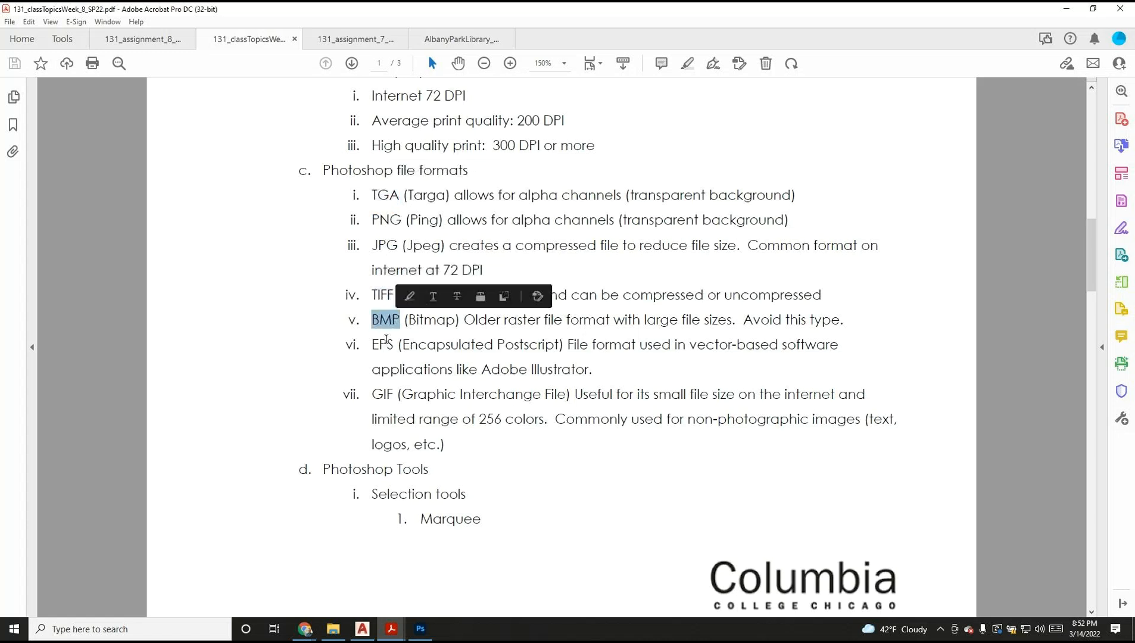
left_click(385, 344)
double_click(385, 345)
double_click(383, 393)
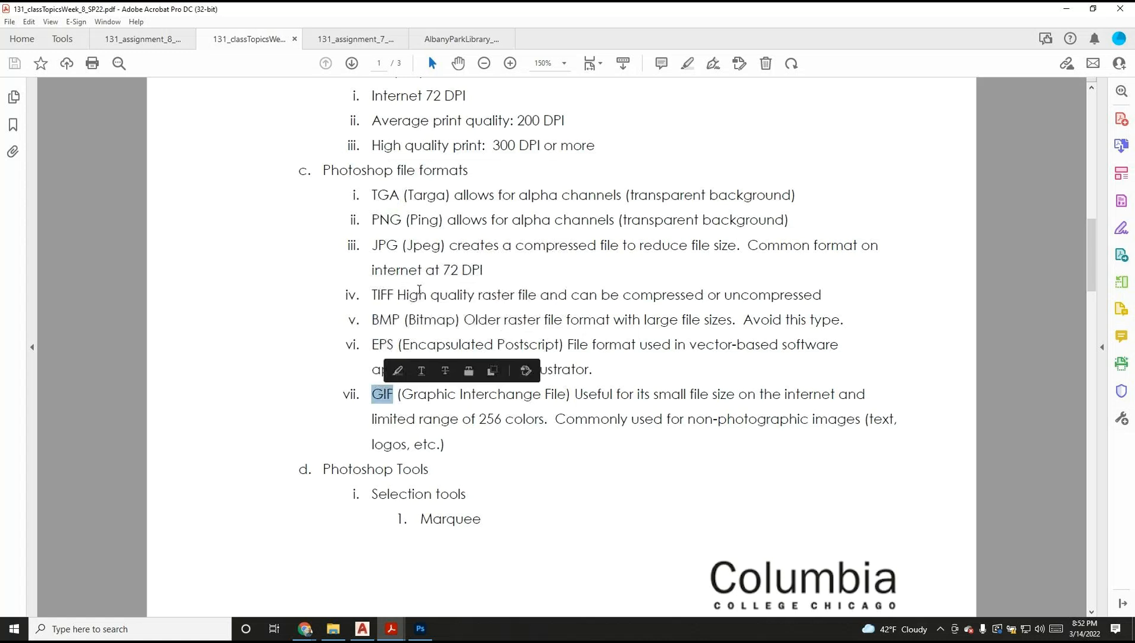
left_click(420, 295)
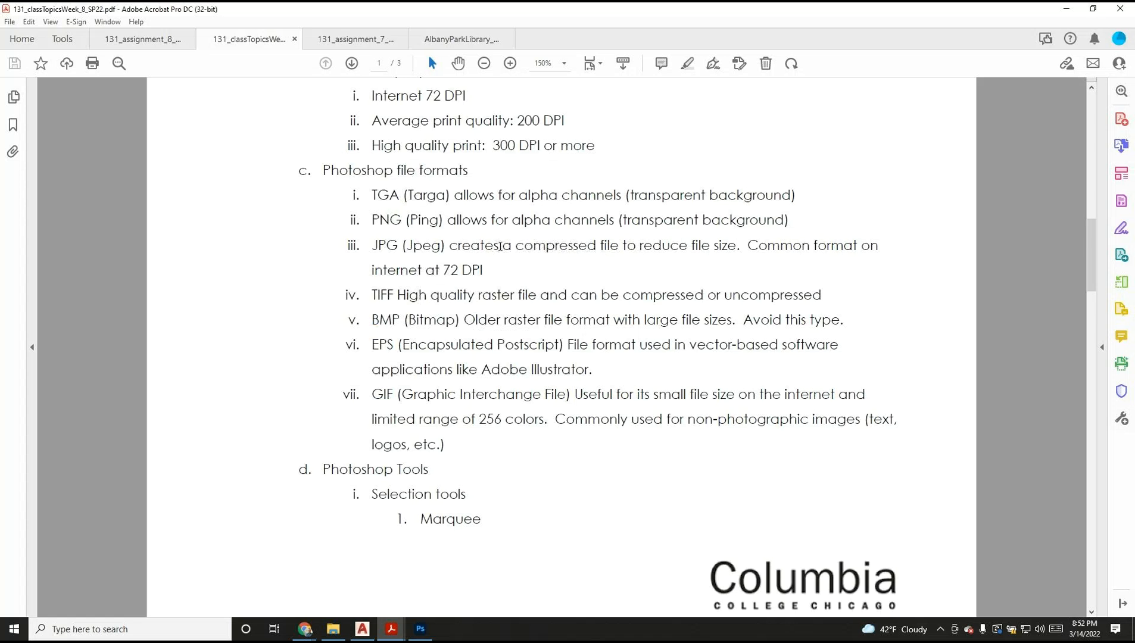
Step: Compare the JPG format with the transparency-capable PNG and TGA formats, marking each name in the list
double_click(389, 246)
left_click(423, 248)
double_click(388, 221)
left_click(387, 242)
double_click(387, 243)
left_click(384, 221)
double_click(383, 220)
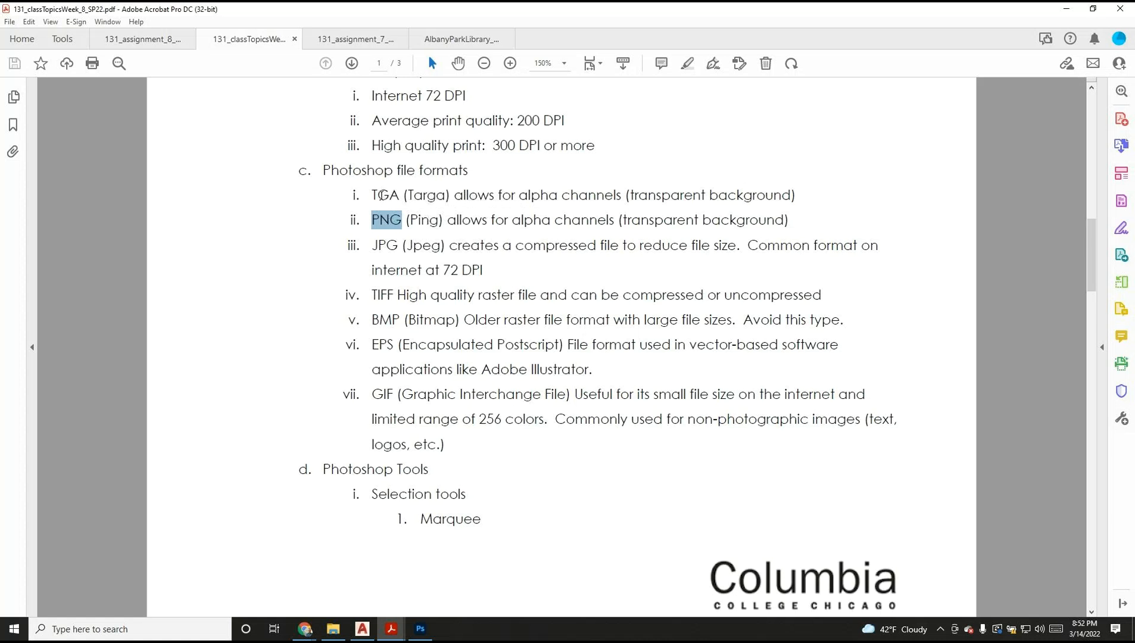
double_click(383, 196)
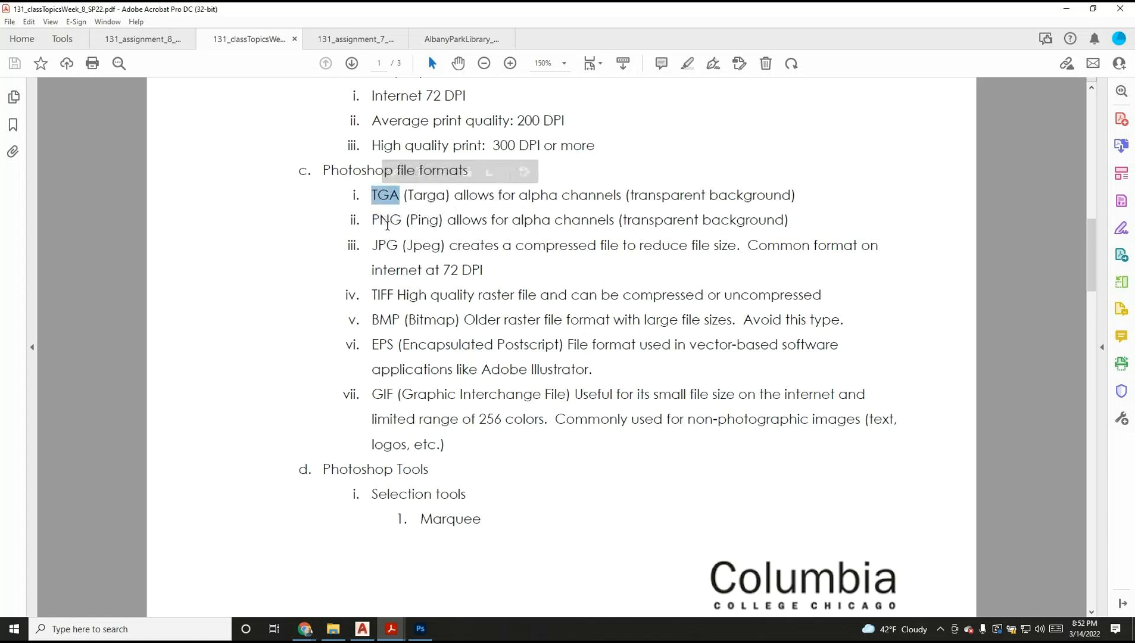
Step: Compare the TIFF and JPG entries in the list, marking each name and finishing on TIFF
double_click(387, 295)
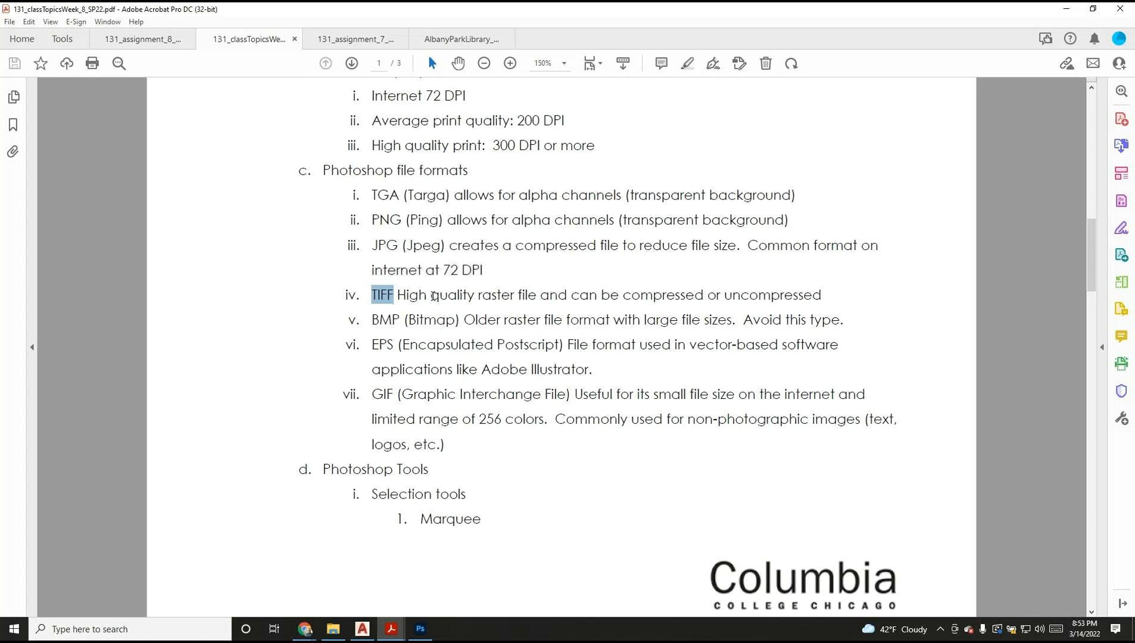
mouse_move(390, 299)
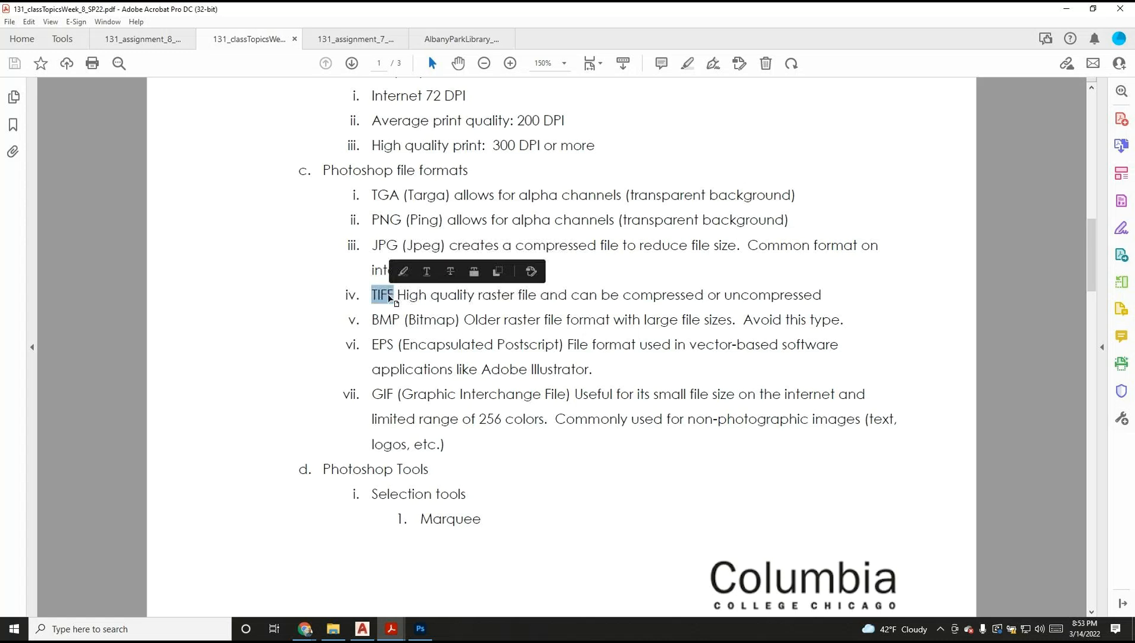
left_click(387, 245)
double_click(384, 294)
double_click(383, 246)
double_click(384, 294)
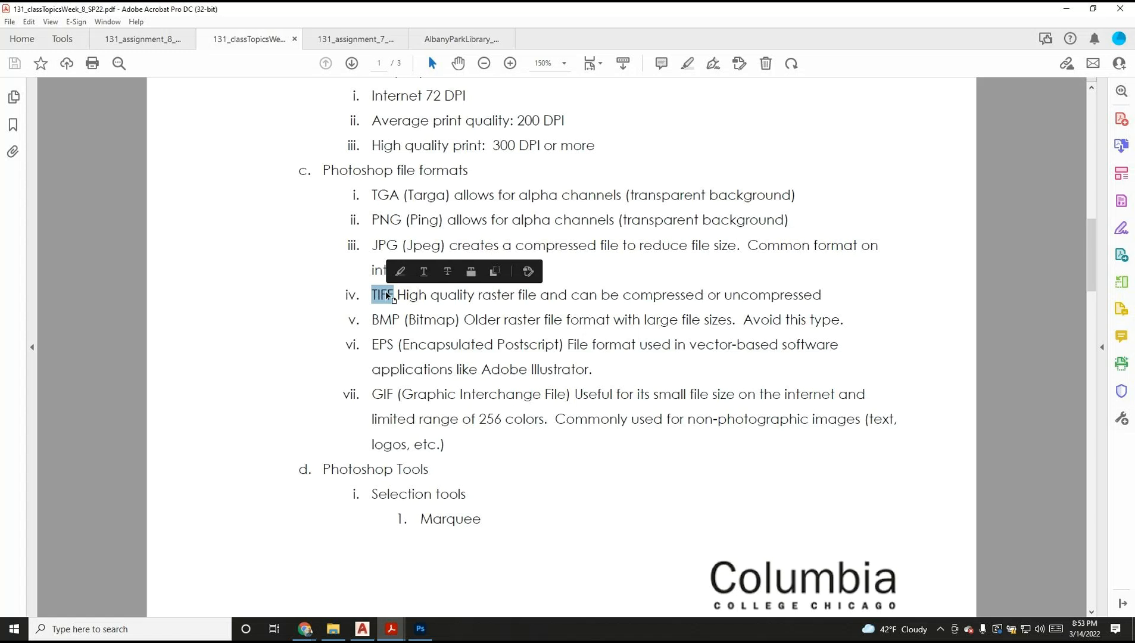
Step: Compare the BMP, TIFF and JPG entries in the file formats list, marking each name and finishing on BMP
double_click(386, 320)
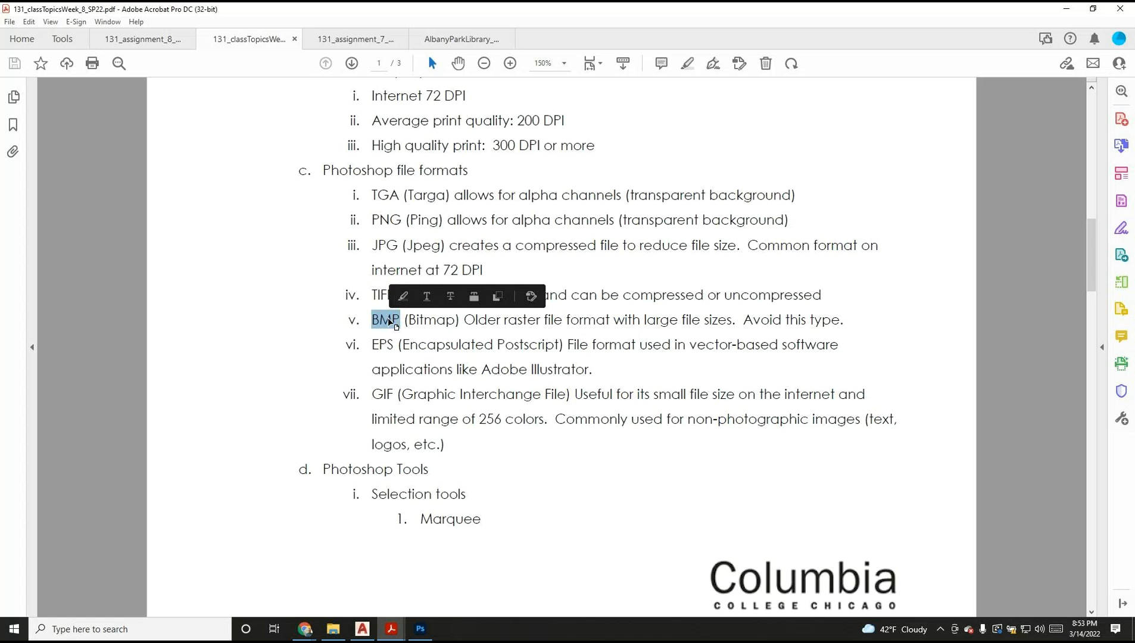
double_click(381, 296)
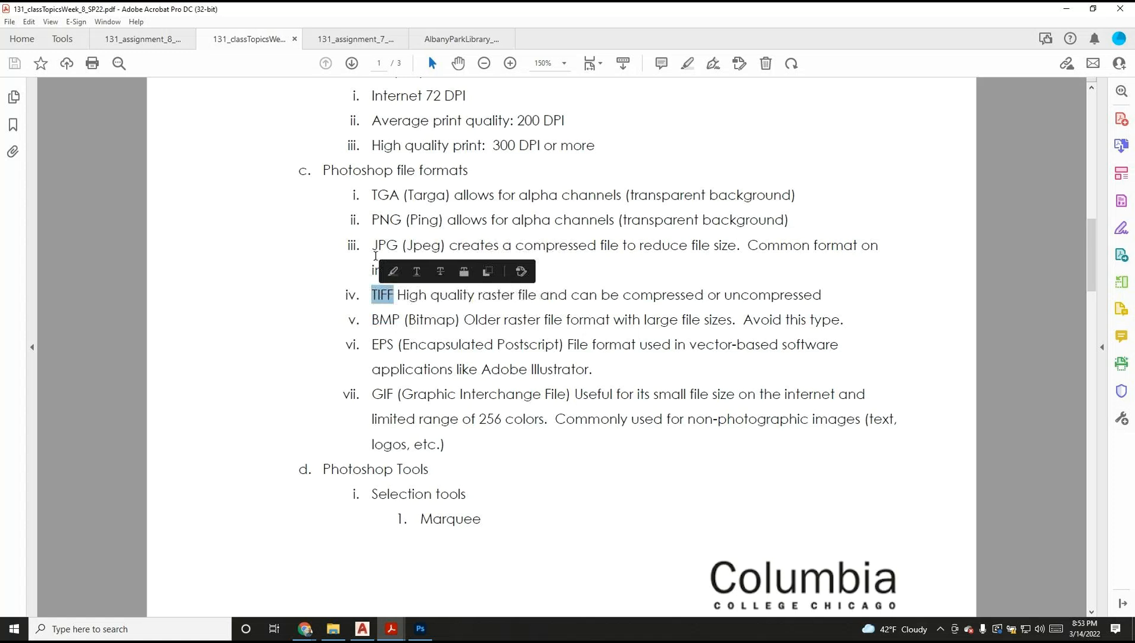
double_click(378, 246)
double_click(381, 294)
left_click(392, 320)
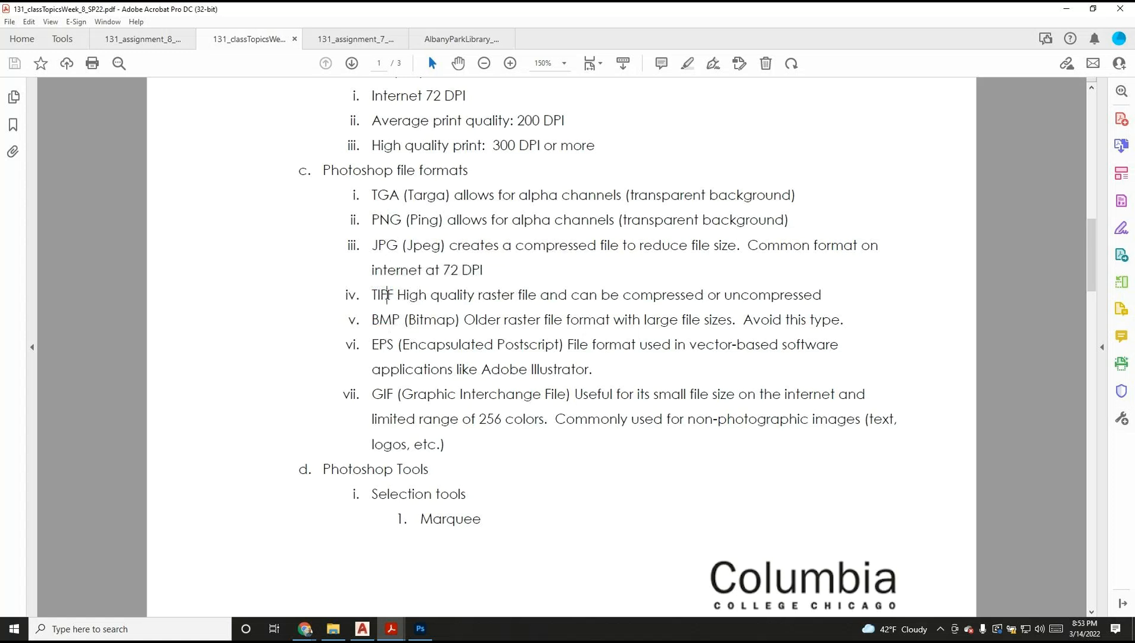
double_click(387, 295)
double_click(387, 320)
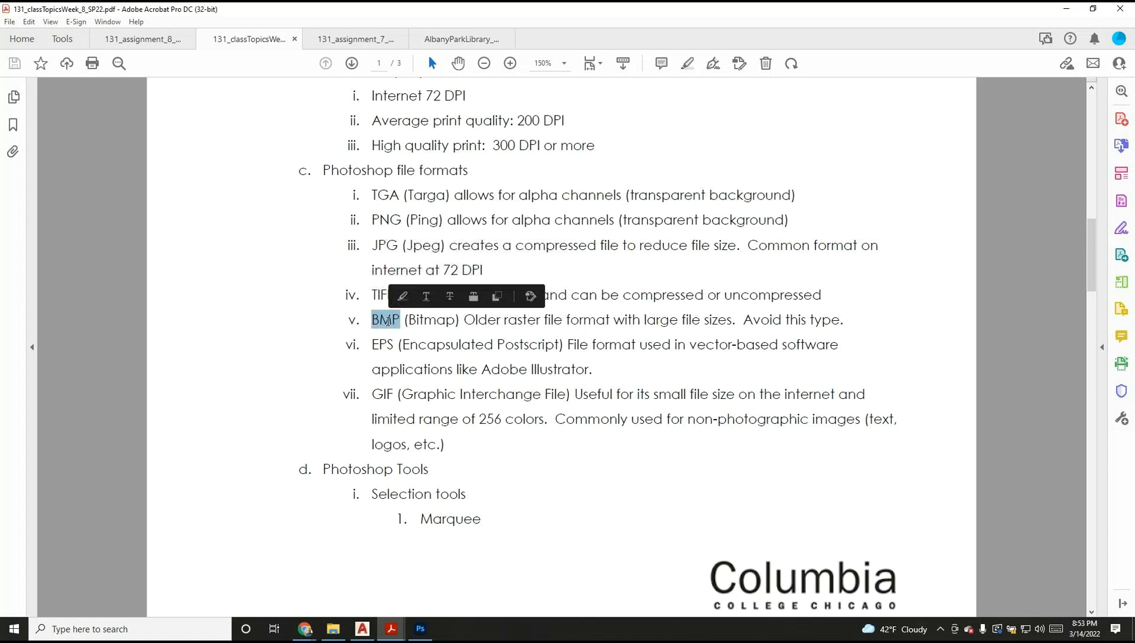
left_click(384, 322)
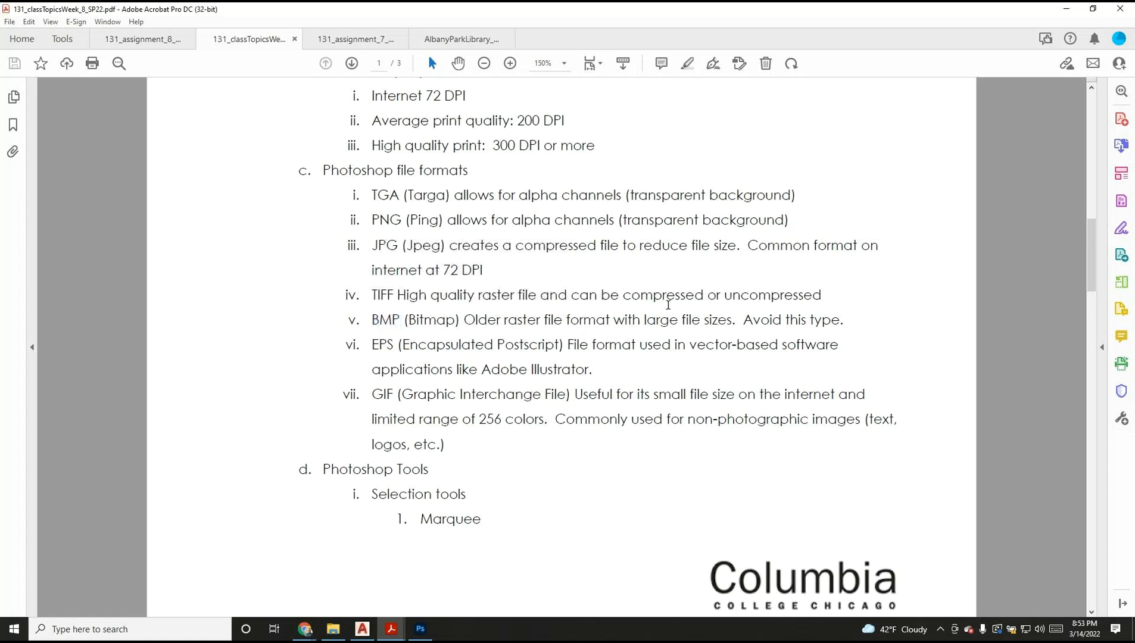
double_click(390, 321)
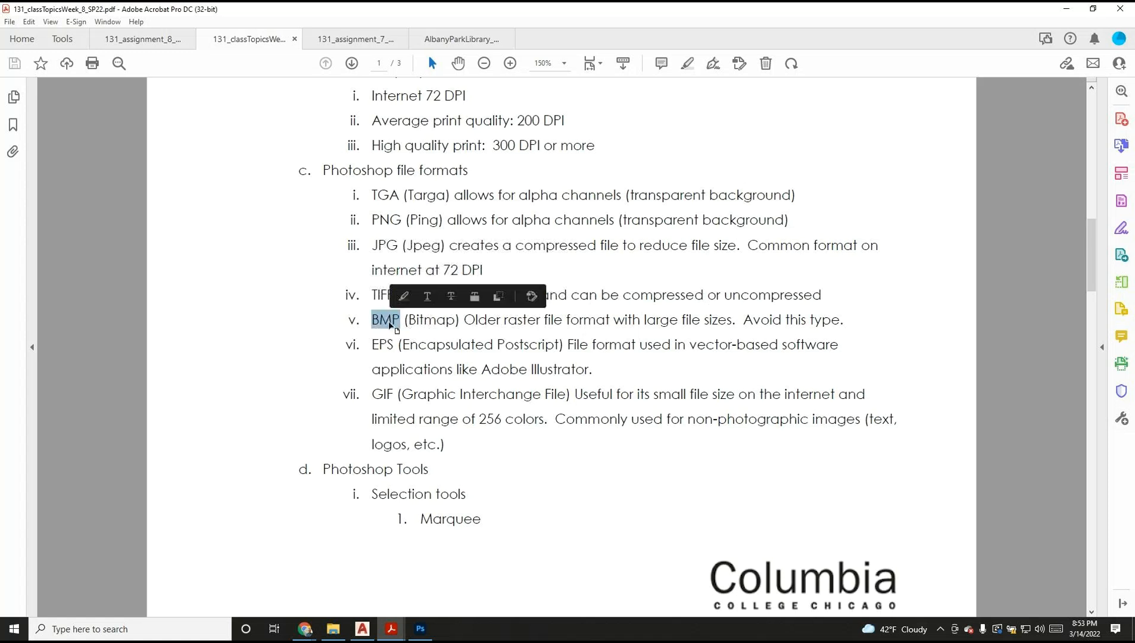
Step: Review the EPS and GIF entries and compare GIF's 256-color range with JPG, marking the names and the color count
double_click(383, 345)
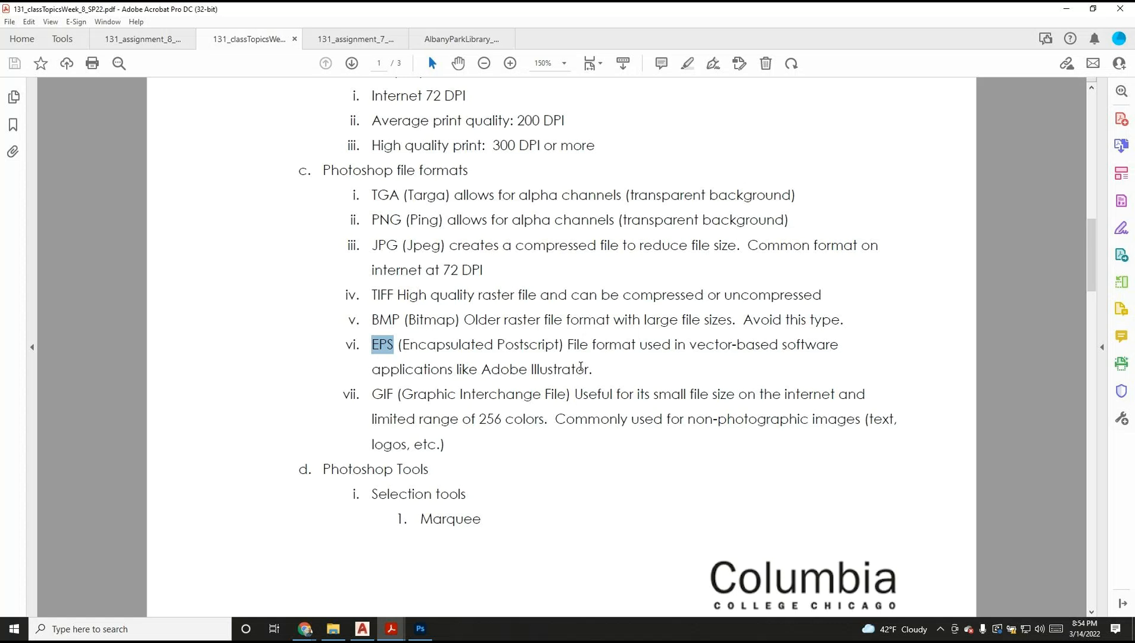
double_click(390, 393)
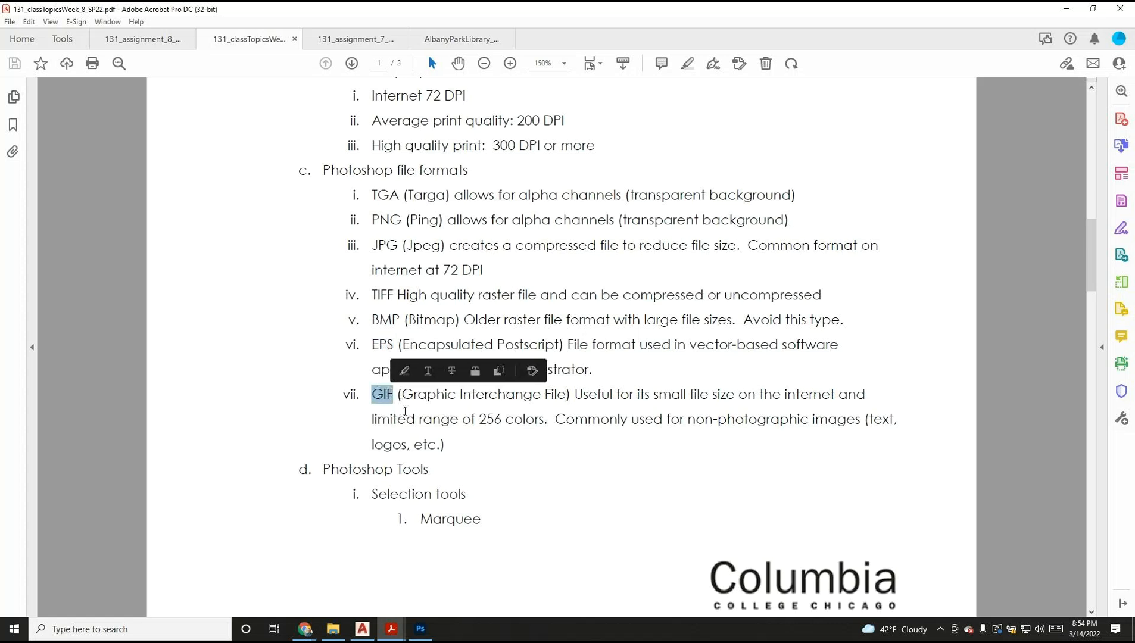
double_click(384, 246)
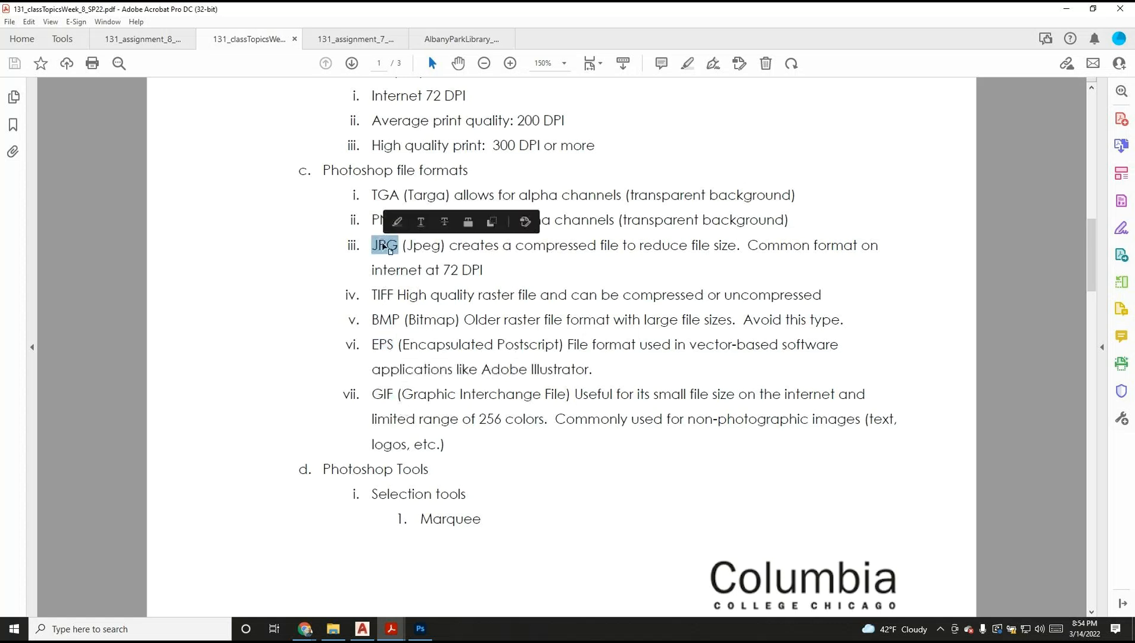
left_click(405, 396)
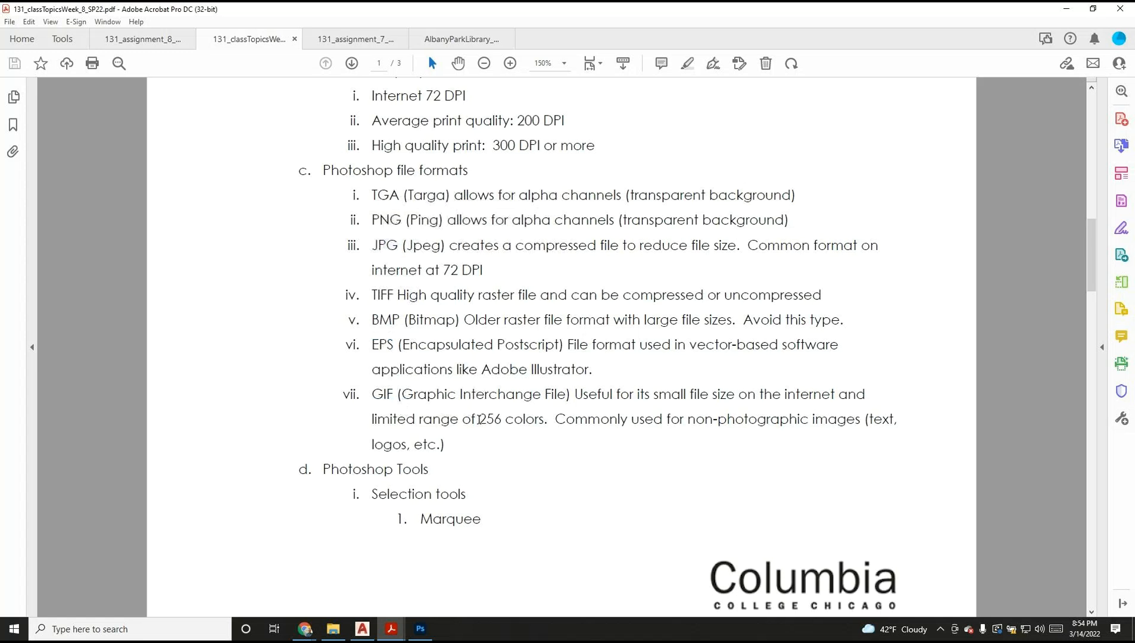
double_click(481, 420)
double_click(381, 246)
double_click(491, 421)
left_click(429, 397)
Step: Compare the JPG and PNG entries in the list, marking each name in turn, and clear the text selection
double_click(389, 248)
double_click(382, 222)
double_click(379, 248)
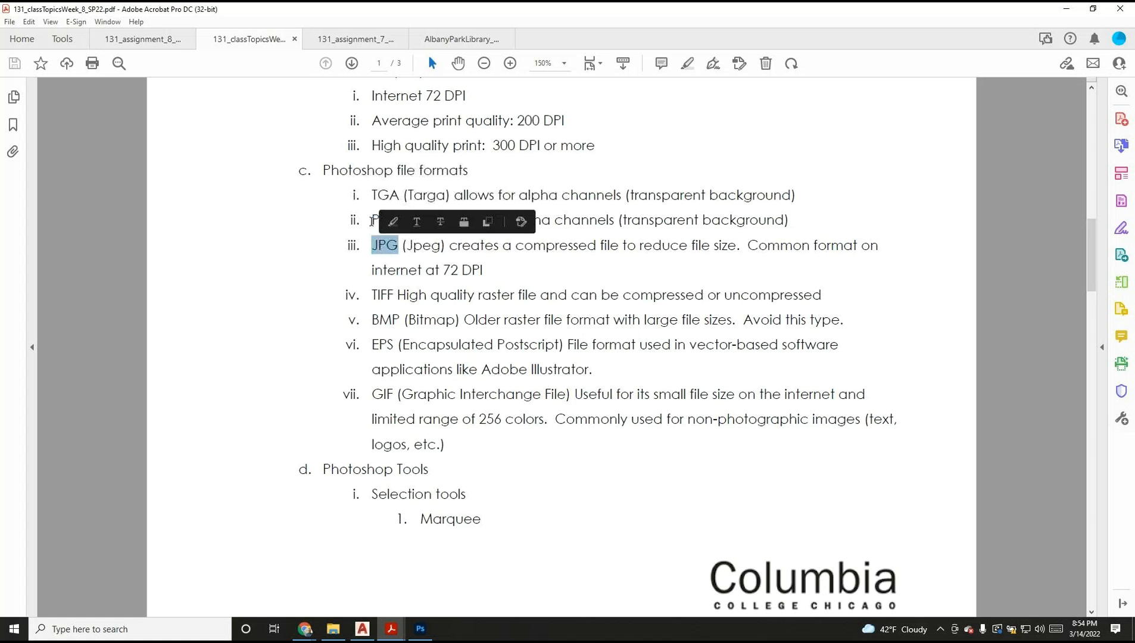
double_click(377, 221)
left_click(372, 240)
double_click(372, 245)
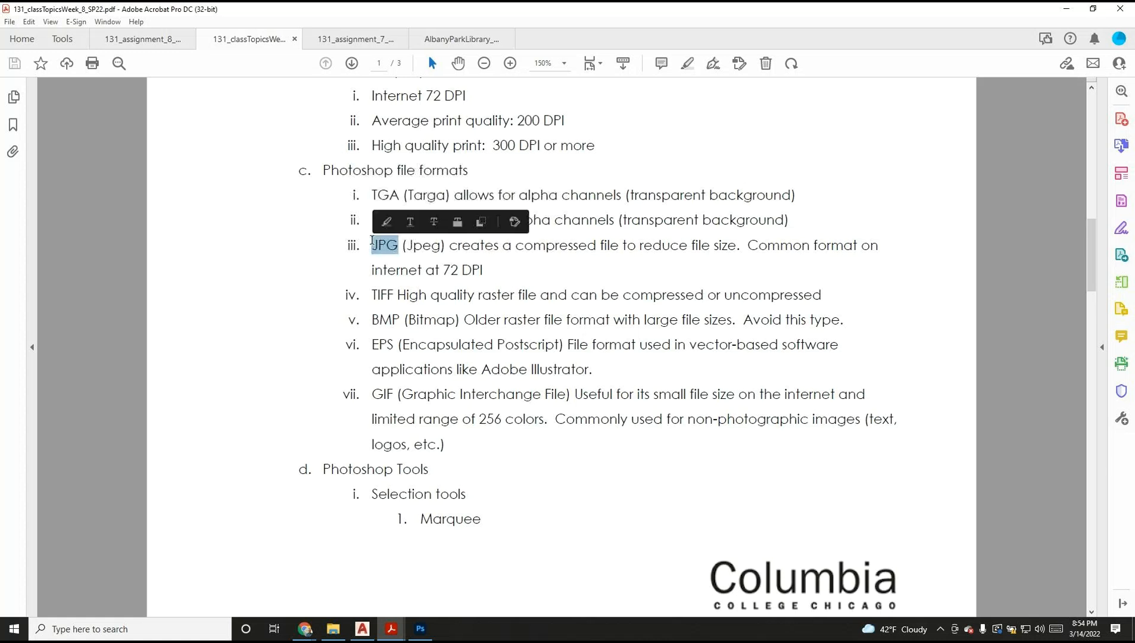
left_click(367, 220)
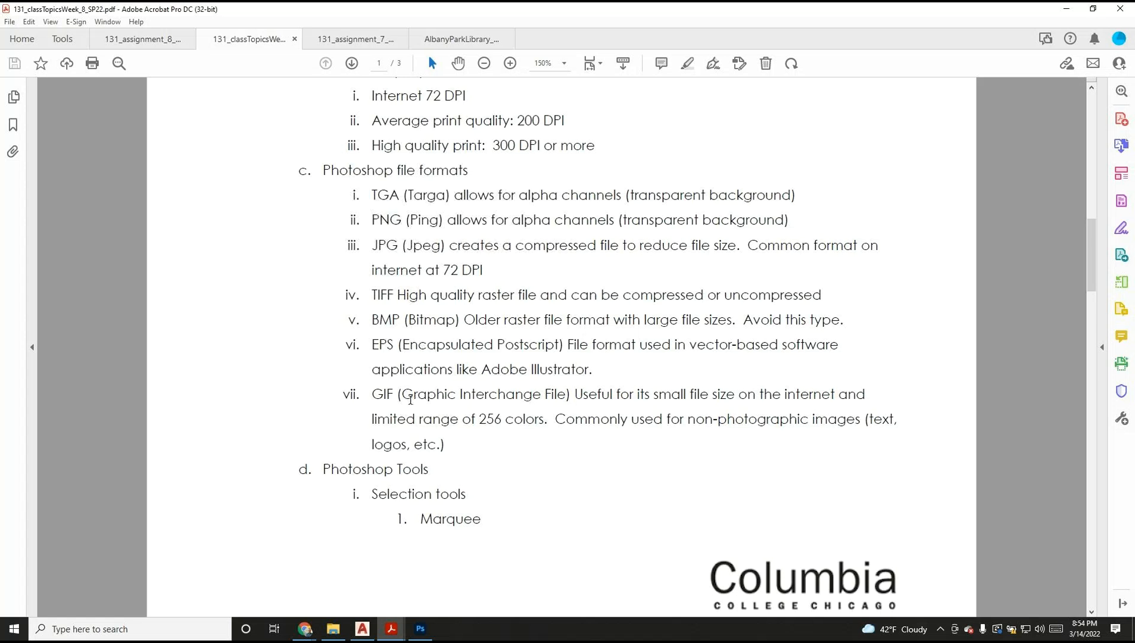
Step: Look over the Photoshop Tools list in the notes, and switch to the dogPhoto.jpg document in Photoshop
scroll(460, 277, "down", 2)
scroll(460, 277, "down", 8)
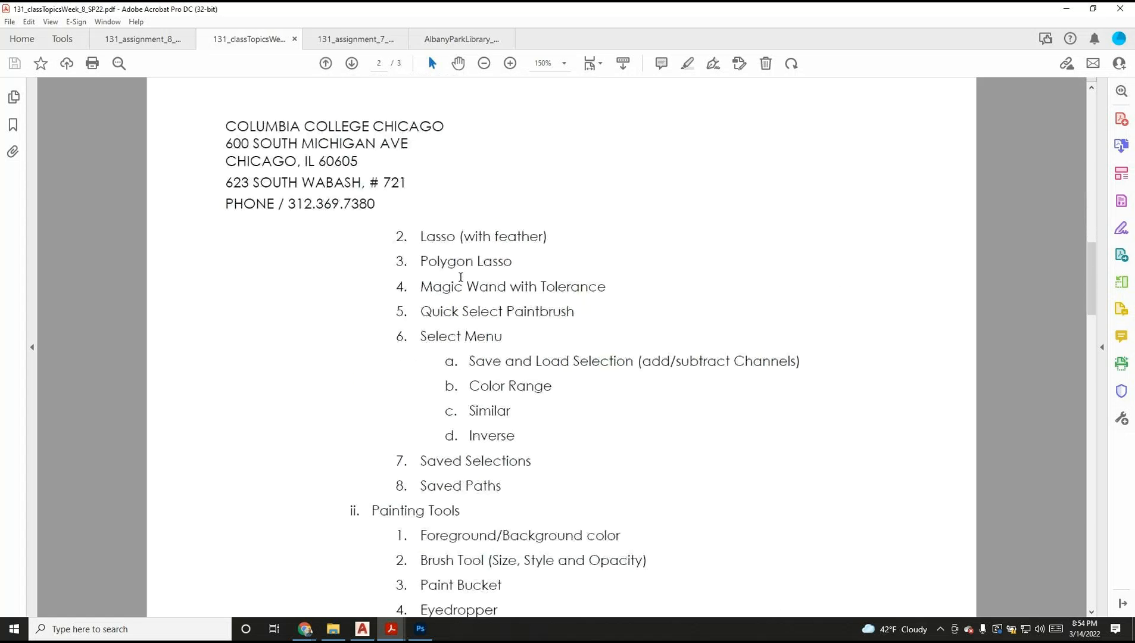
scroll(460, 277, "up", 8)
left_click_drag(553, 10, 551, 0)
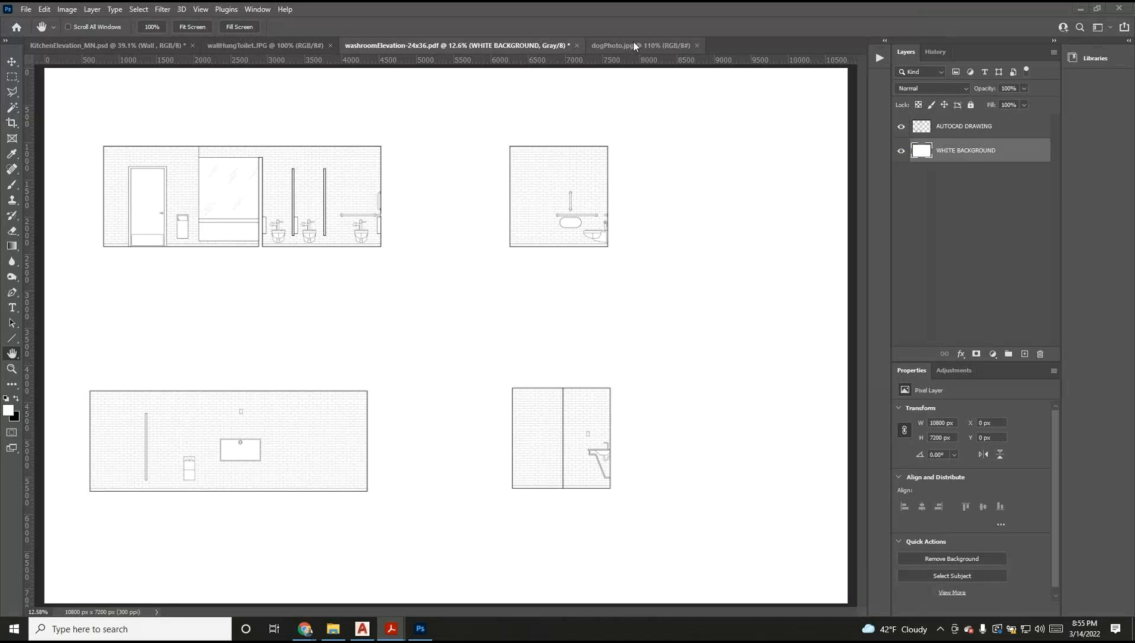
left_click(667, 46)
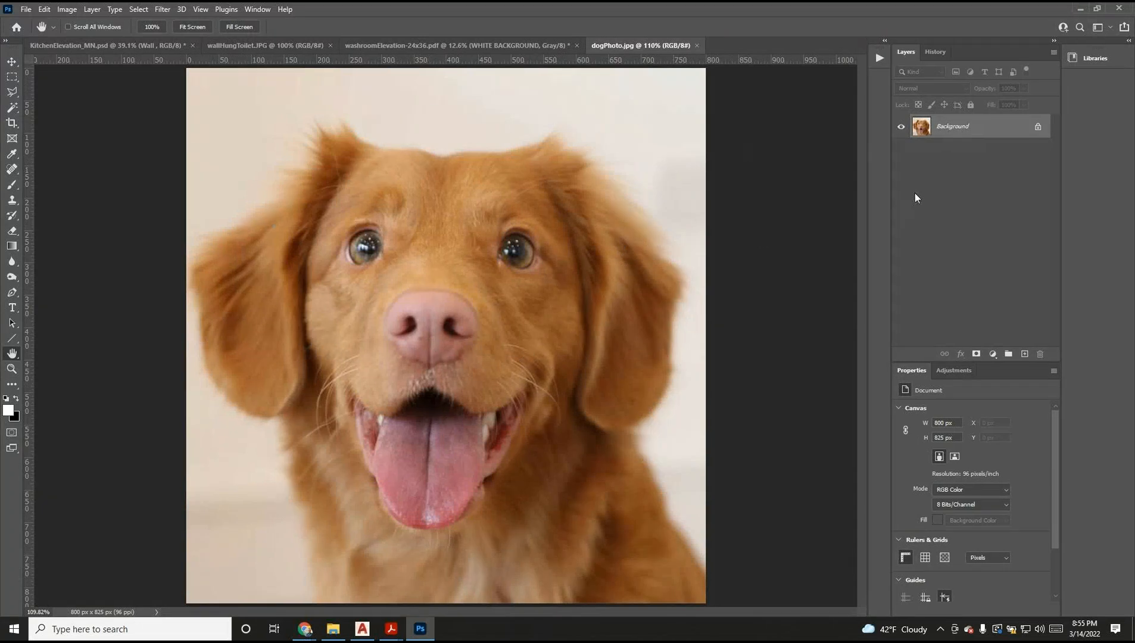
Step: Convert the locked background of dogPhoto.jpg into a regular layer named BACKGROUND
double_click(947, 127)
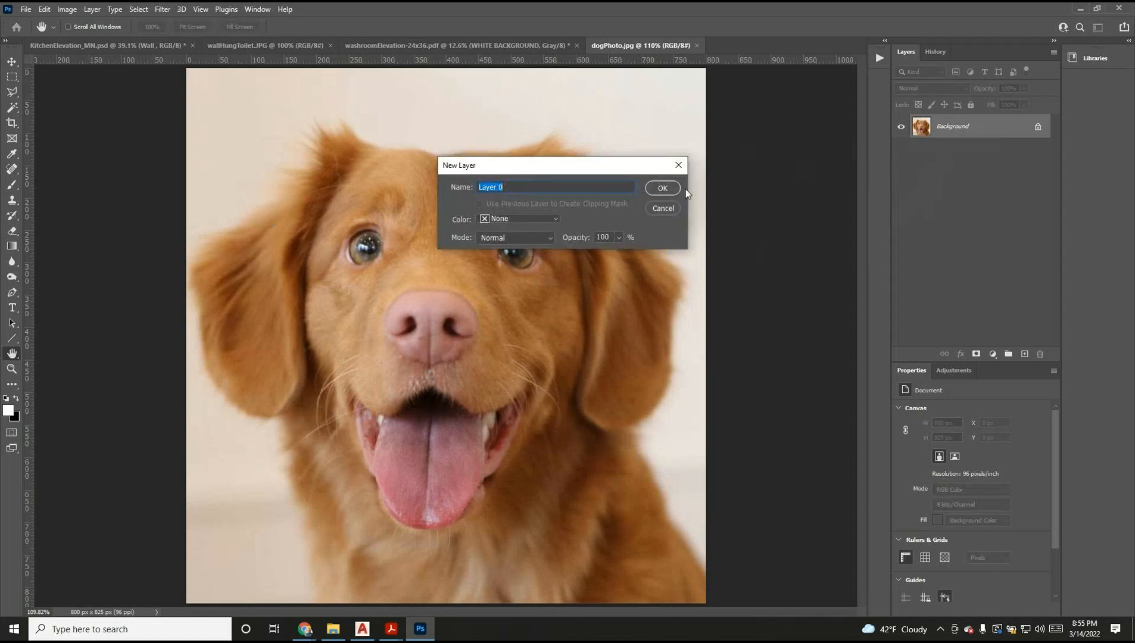
type("back")
key("BackSpace")
key("BackSpace")
key("BackSpace")
key("BackSpace")
type("BC")
key("BackSpace")
type("ACKGROUND")
left_click(662, 189)
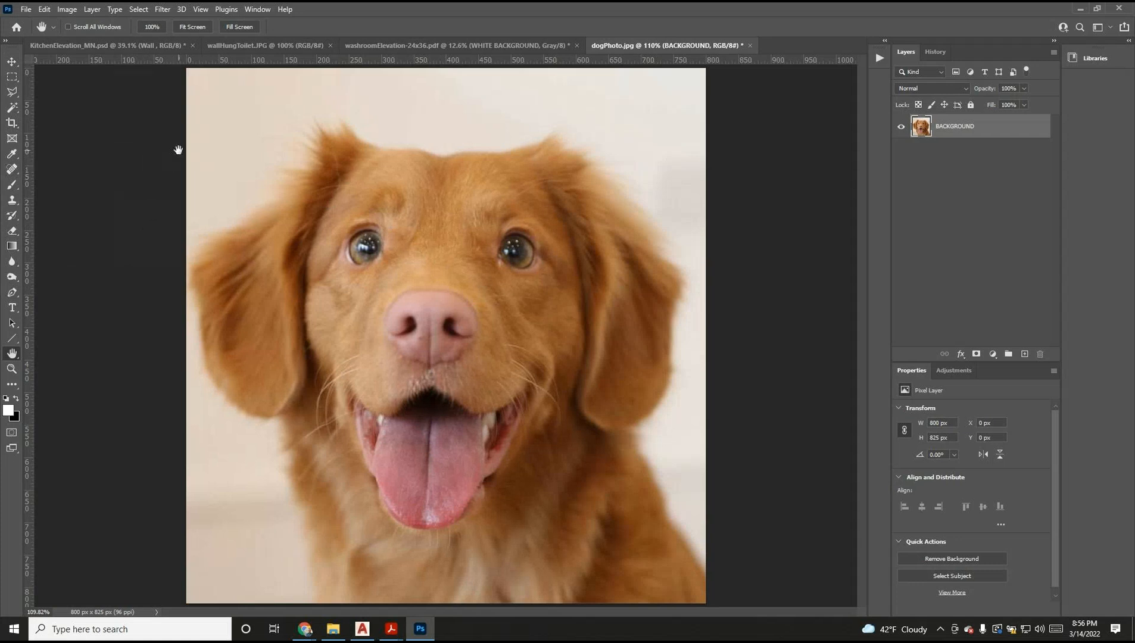
Step: Select a rectangle about 298 by 306 px around the dog's left-hand ear and eye with the Rectangular Marquee tool
left_click(15, 84)
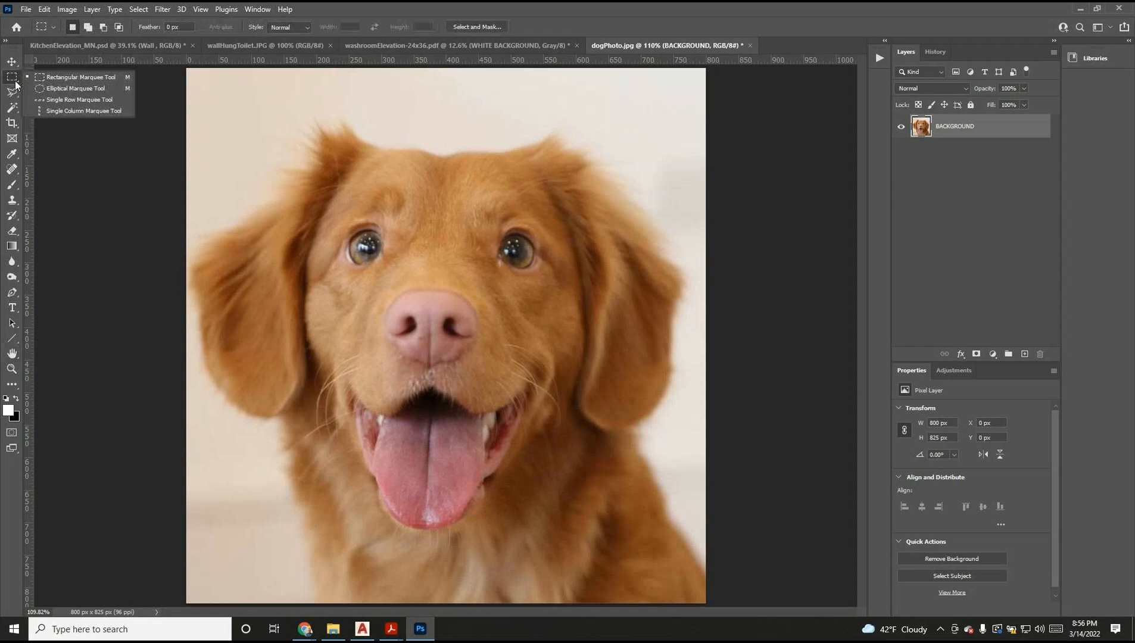
left_click(67, 81)
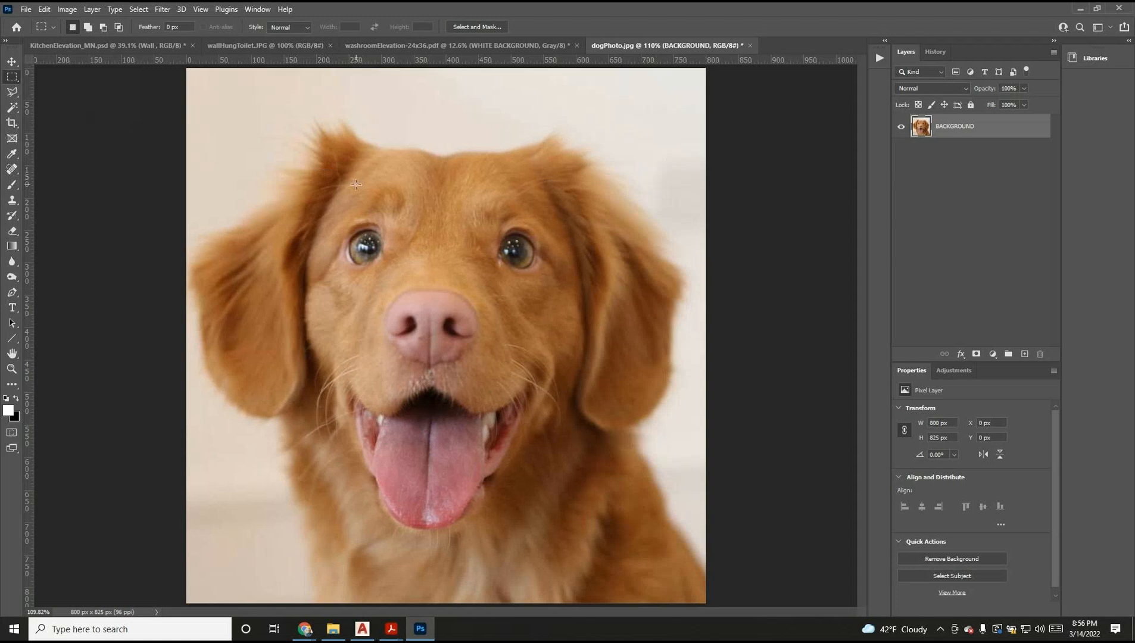
left_click_drag(259, 119, 452, 318)
Step: Move the selected piece of the photo over the dog's face with the Move tool and return it to its original place
left_click(16, 63)
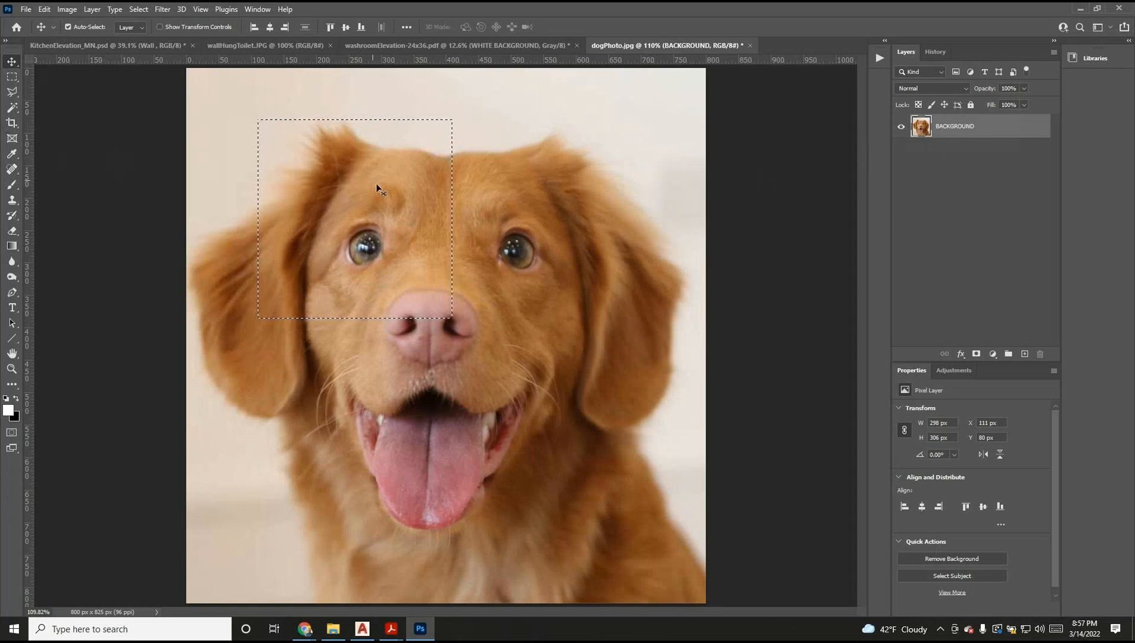
left_click_drag(367, 195, 458, 231)
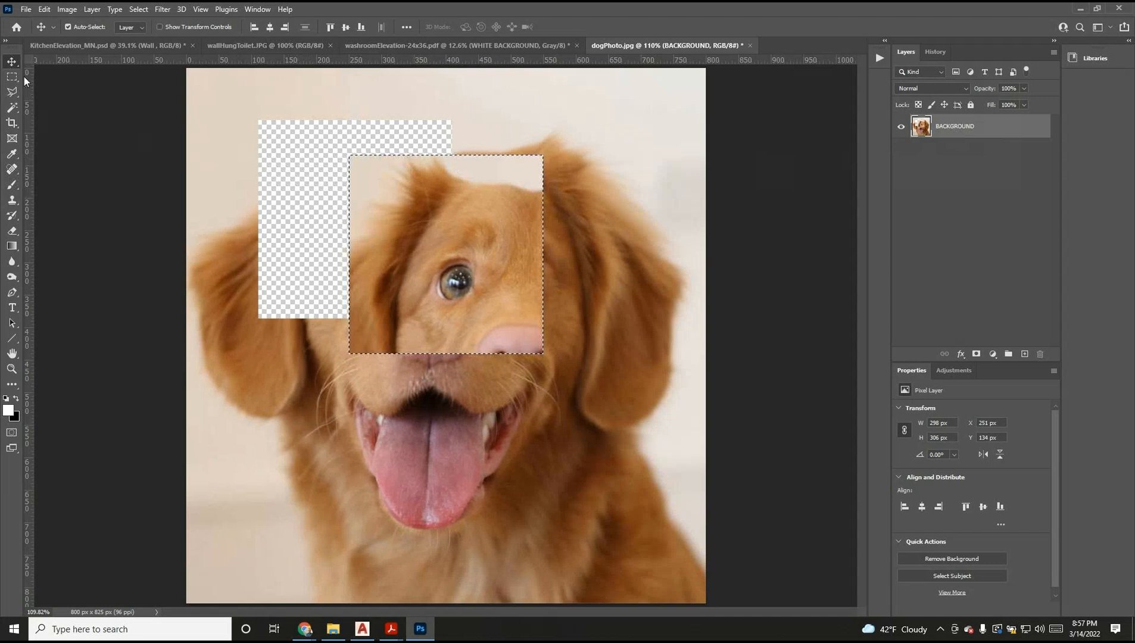
left_click_drag(428, 253, 366, 209)
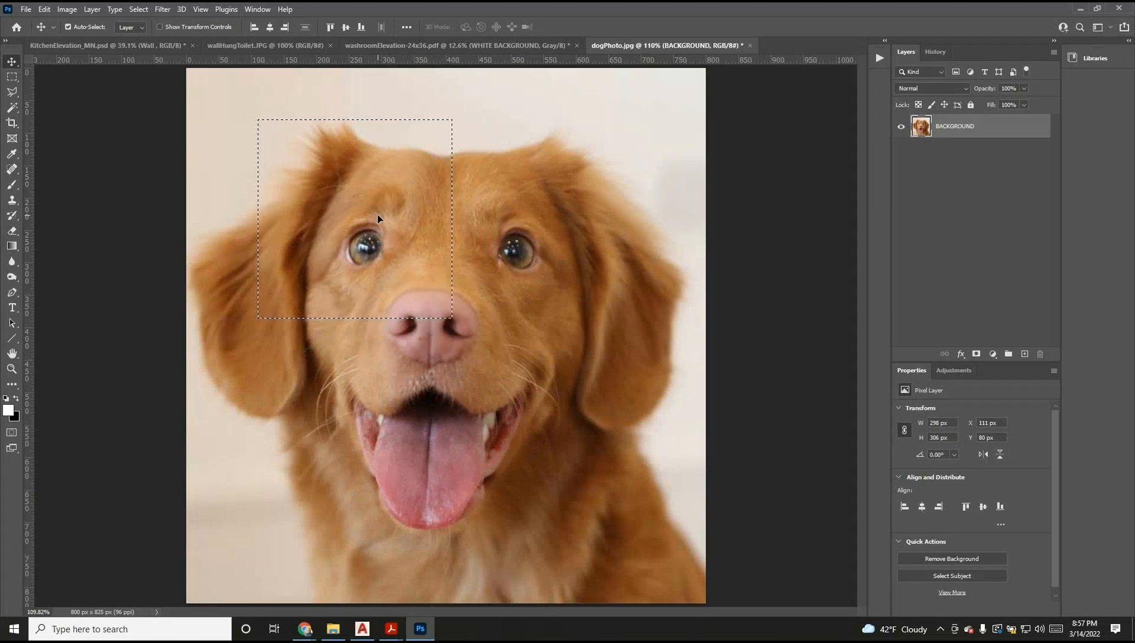
left_click(44, 9)
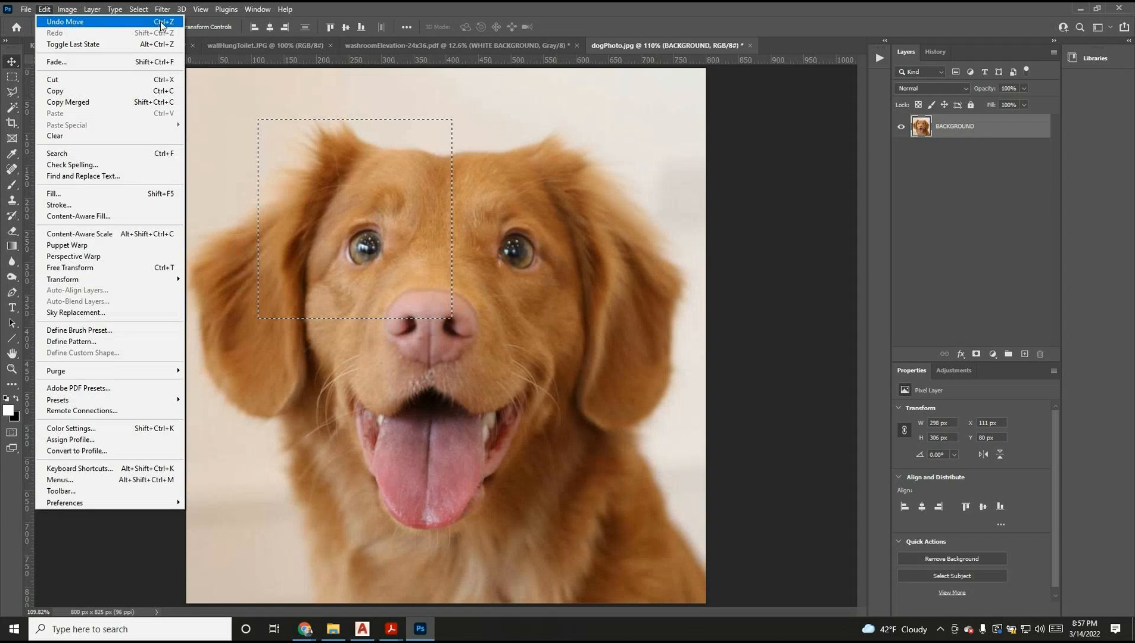
left_click(358, 6)
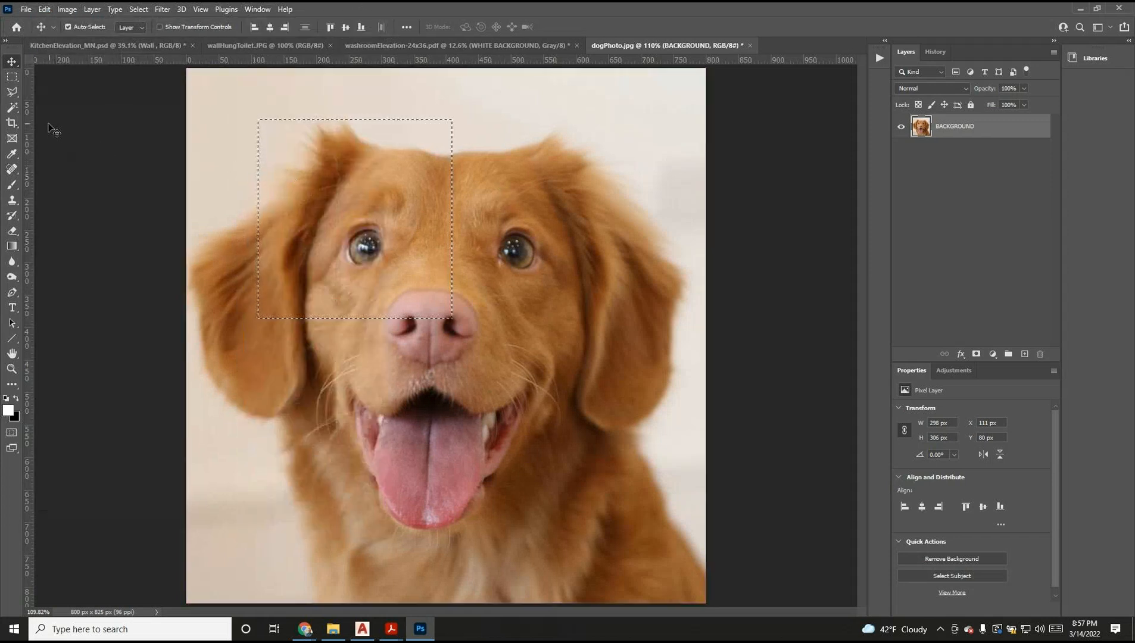
Step: Replace the selection with a rectangular marquee about 288 by 232 px over the dog's forehead and left-hand eye
left_click(13, 77)
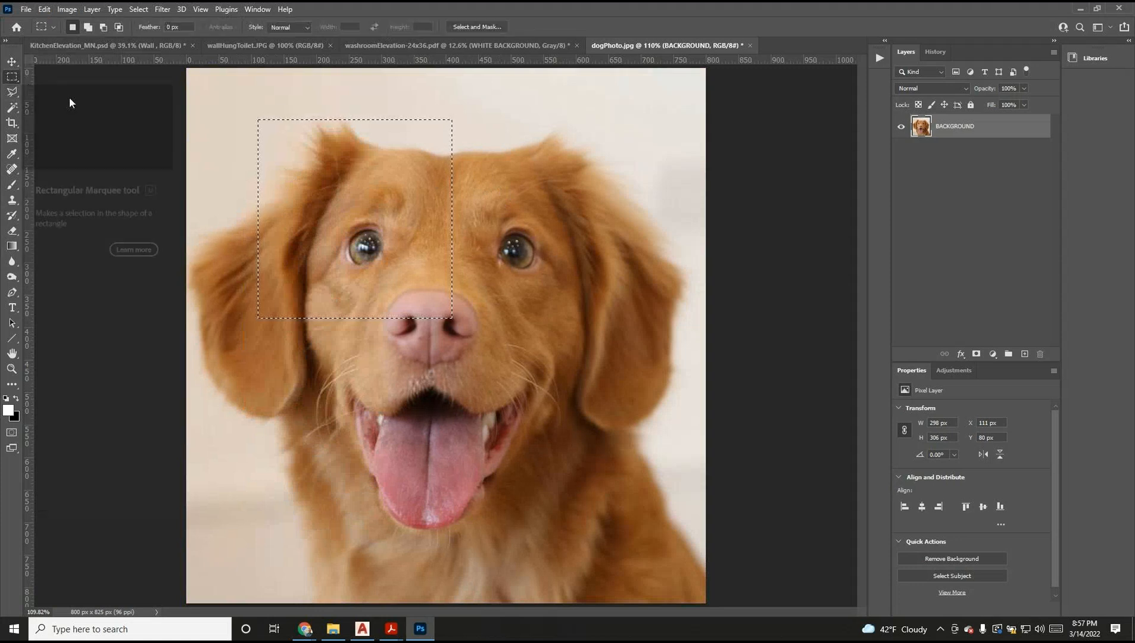
left_click(566, 158)
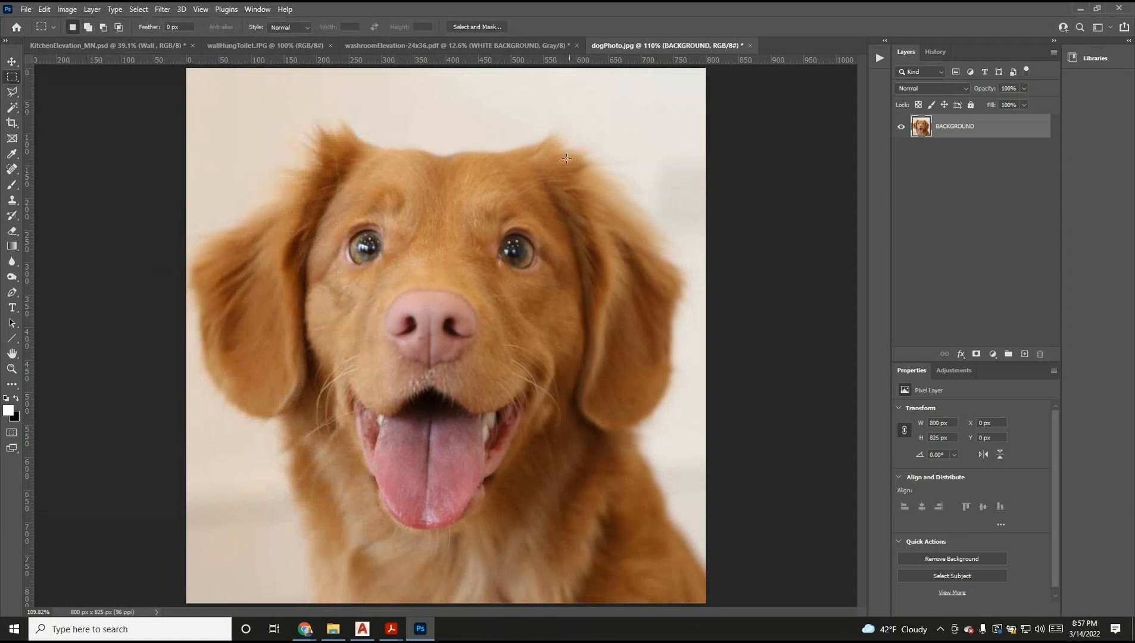
left_click_drag(294, 120, 480, 270)
Step: Try to delete the contents of the rectangular selection, and clear the selection
key("Delete")
key("h")
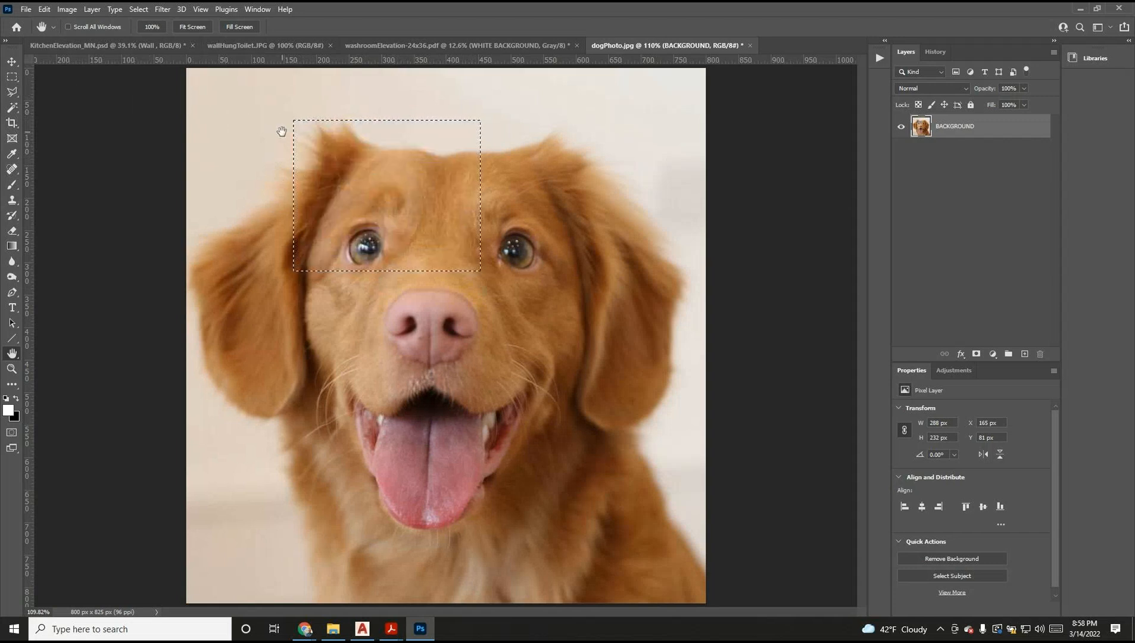
left_click(14, 77)
left_click(101, 106)
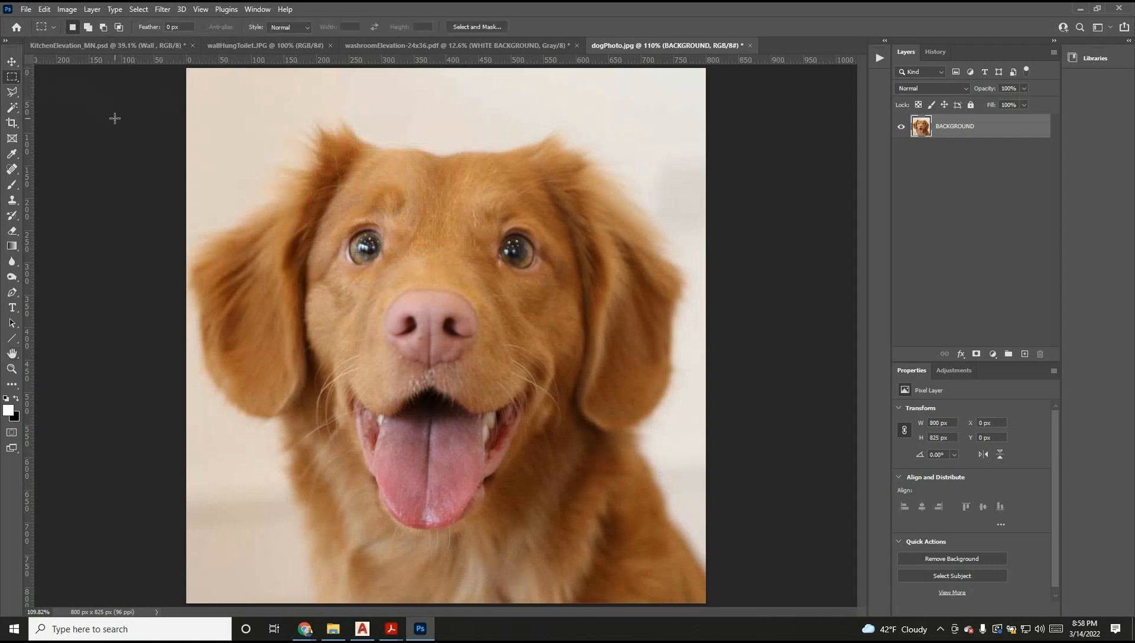
left_click(201, 10)
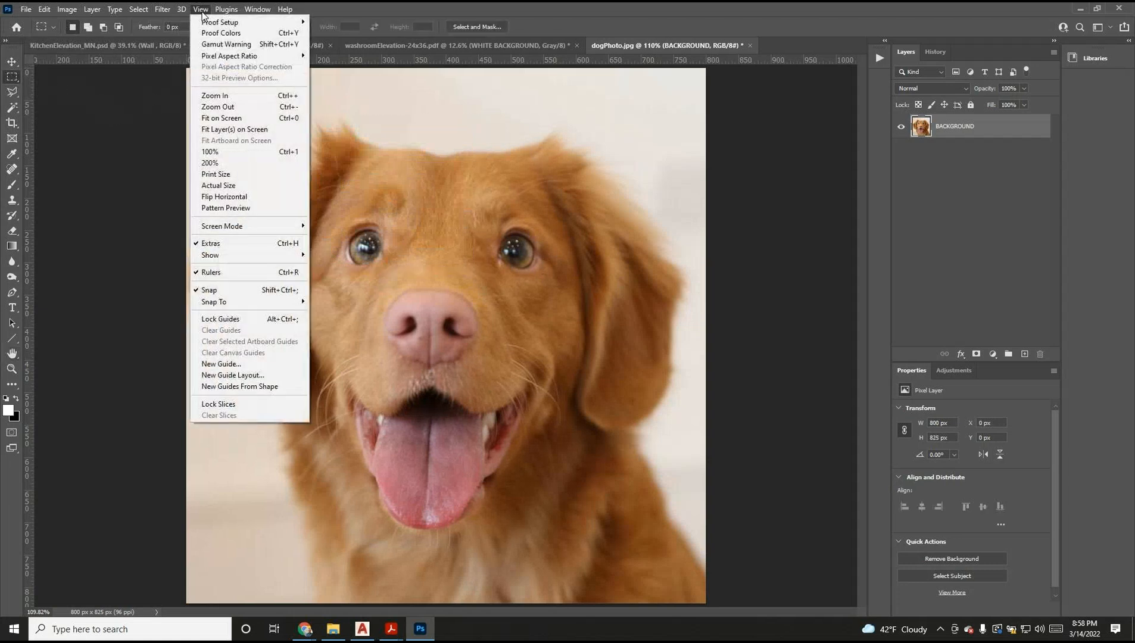
left_click(157, 112)
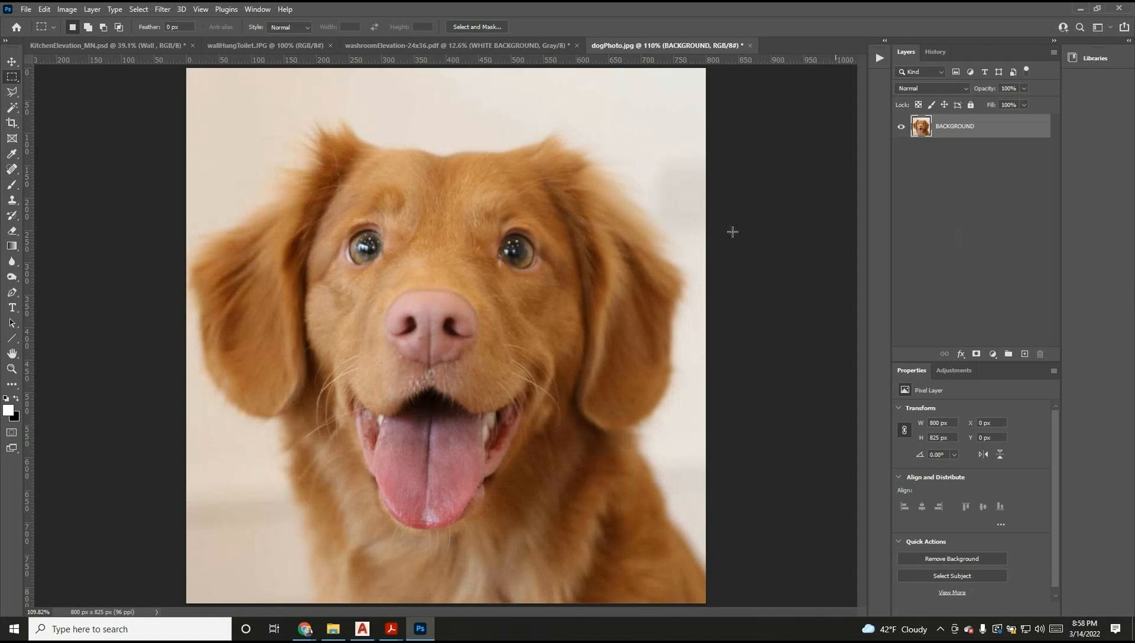
Step: Draw a freehand Lasso selection around the dog's eyes and nose, extending it to about 411 by 333 px
left_click(12, 91)
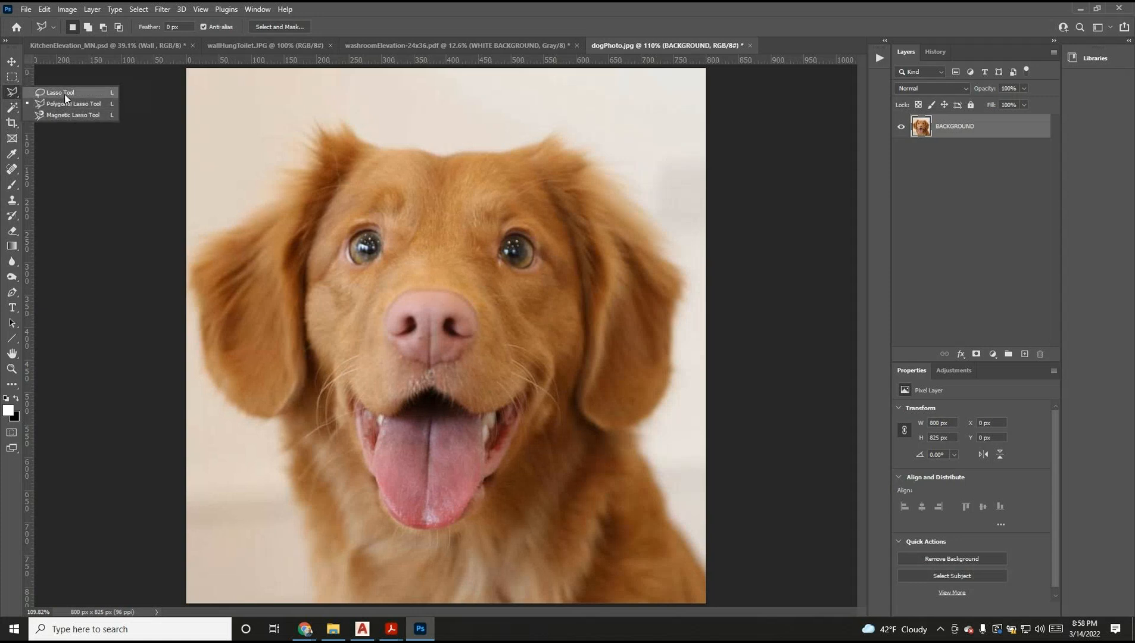
left_click(60, 93)
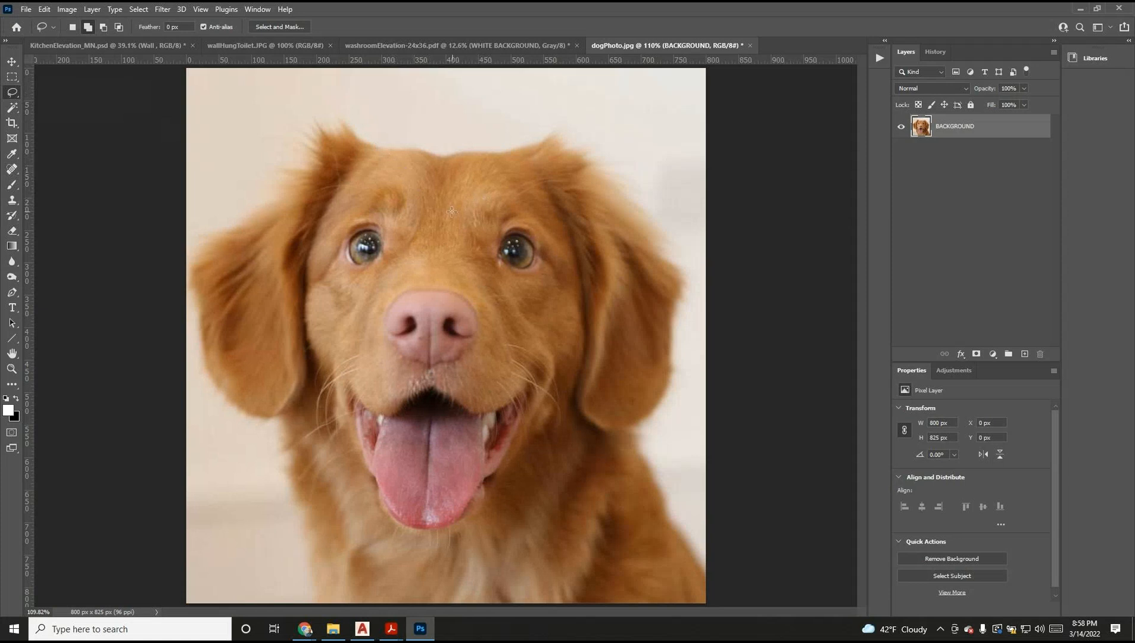
mouse_move(449, 201)
left_mouse_down()
mouse_move(437, 156)
mouse_move(396, 153)
mouse_move(314, 235)
mouse_move(307, 280)
mouse_move(327, 319)
left_mouse_up()
mouse_move(365, 358)
left_mouse_down()
mouse_move(394, 367)
mouse_move(507, 359)
mouse_move(564, 308)
mouse_move(571, 252)
mouse_move(555, 187)
mouse_move(533, 165)
mouse_move(438, 185)
left_mouse_up()
Step: Zoom in to 12800% on the edge of the lasso selection to examine how it follows the pixels
left_click(11, 368)
left_click_drag(360, 192, 328, 148)
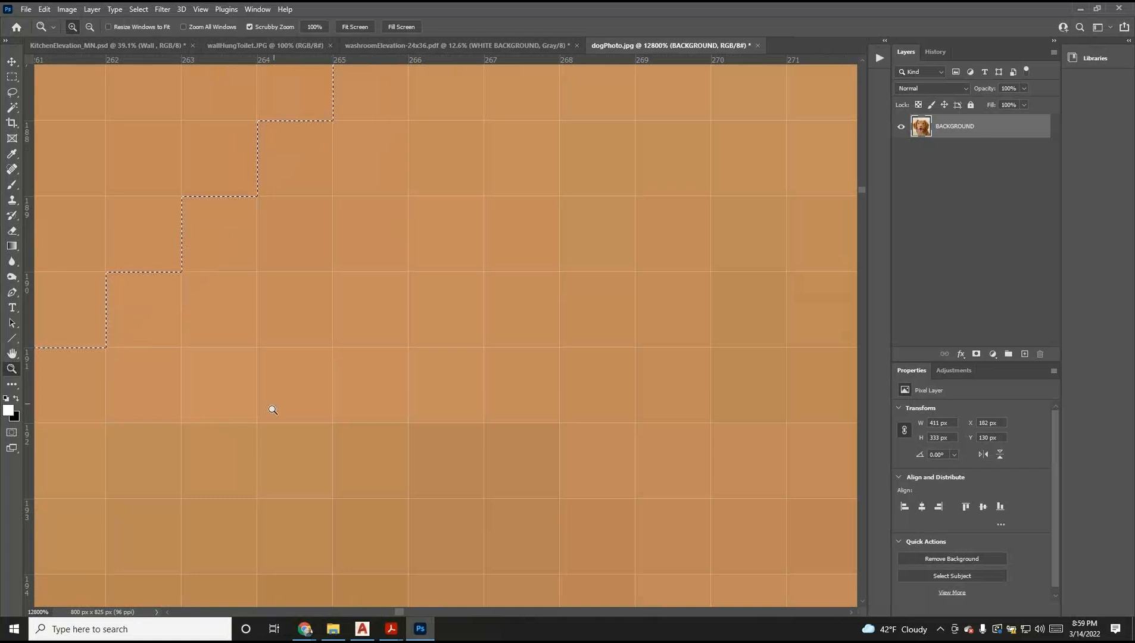
scroll(339, 337, "down", 1)
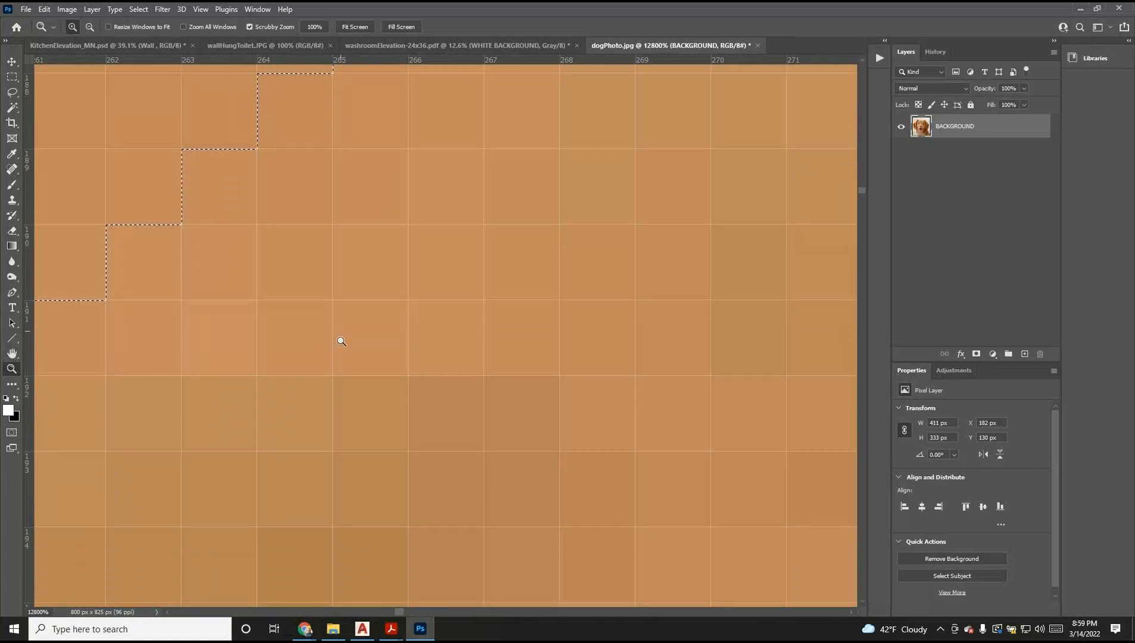
Step: Outline the dog's face with a Polygonal Lasso selection about 461 by 445 px, following the forehead, cheeks and upper lip
double_click(12, 353)
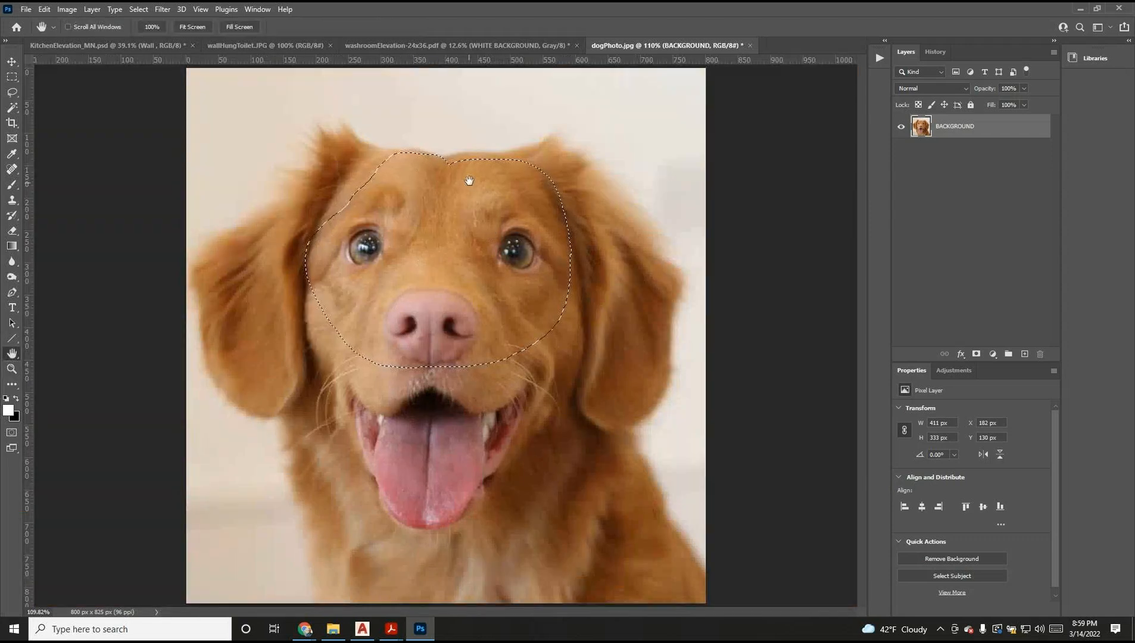
left_click(11, 92)
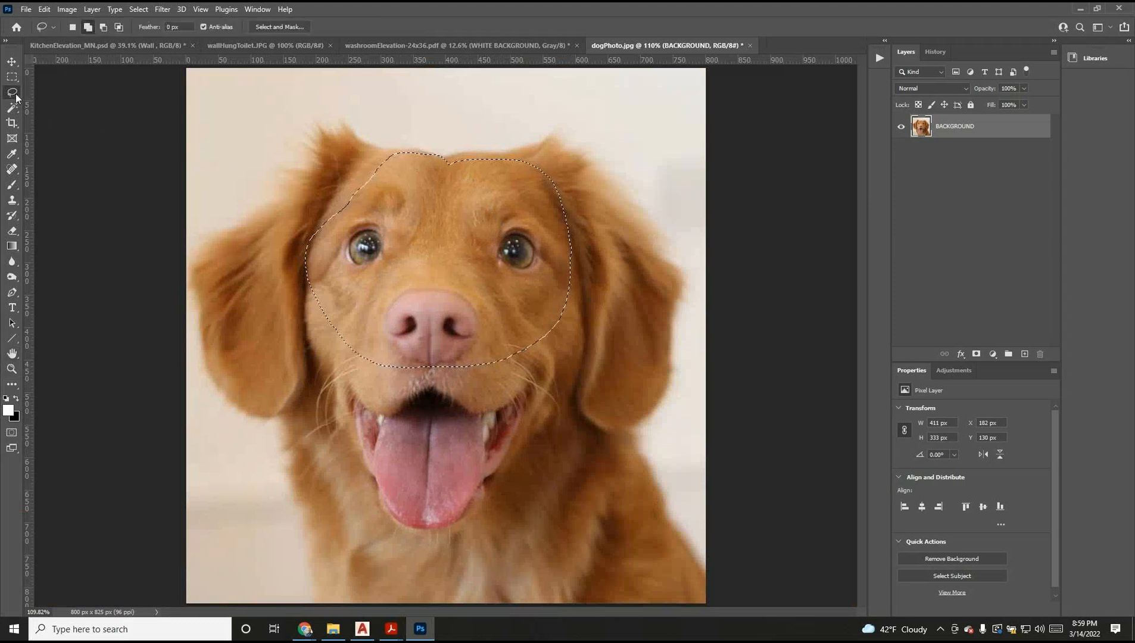
left_click(63, 104)
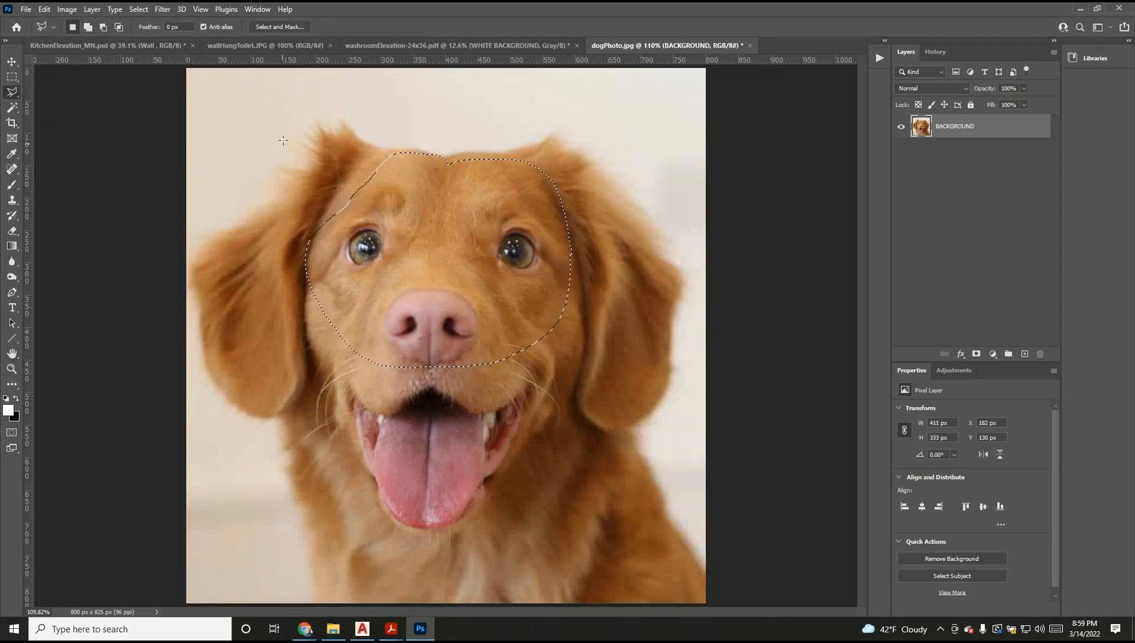
left_click(274, 161)
left_click(320, 224)
left_click(304, 269)
left_click(303, 308)
left_click(332, 386)
left_click(358, 404)
left_click(381, 417)
left_click(436, 390)
left_click(484, 417)
left_click(531, 386)
left_click(540, 373)
left_click(581, 358)
left_click(580, 275)
left_click(555, 197)
left_click(530, 151)
left_click(475, 151)
left_click(446, 158)
left_click(411, 149)
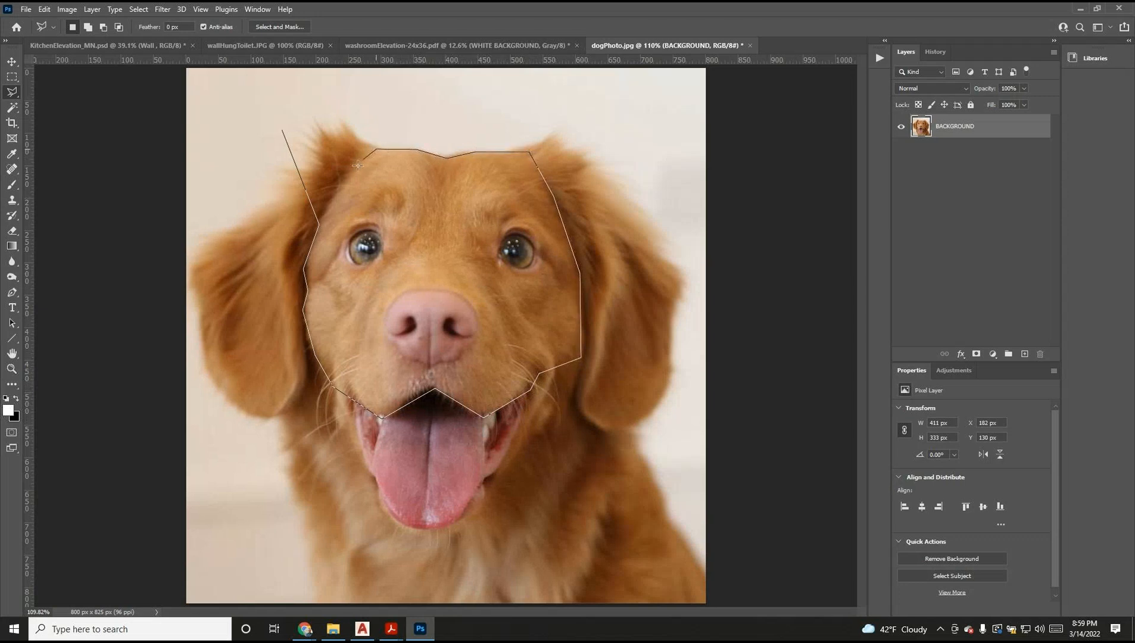
double_click(317, 223)
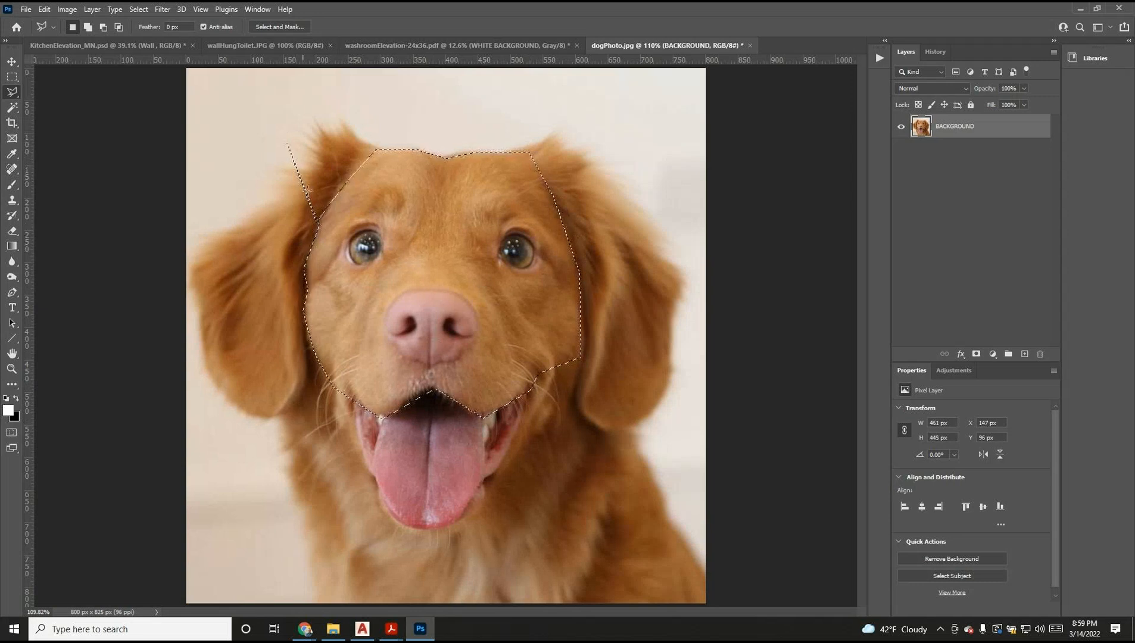
Step: Move the selected face area up over the dog's right-hand ear, and undo the move
left_click(12, 62)
left_click_drag(446, 393, 519, 359)
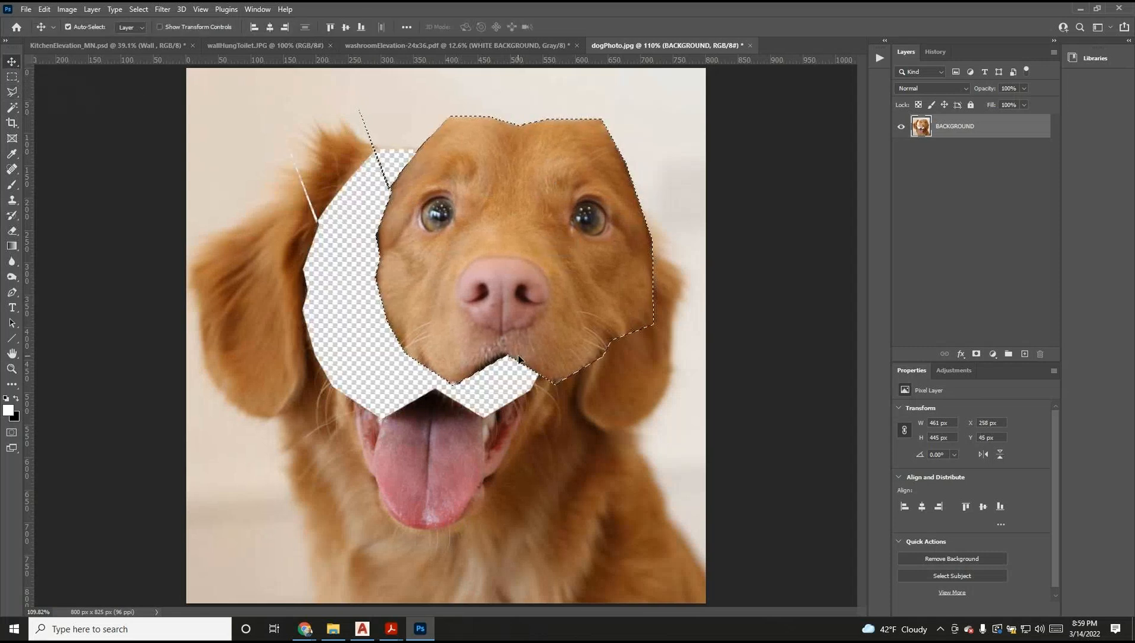
key("ctrl+z")
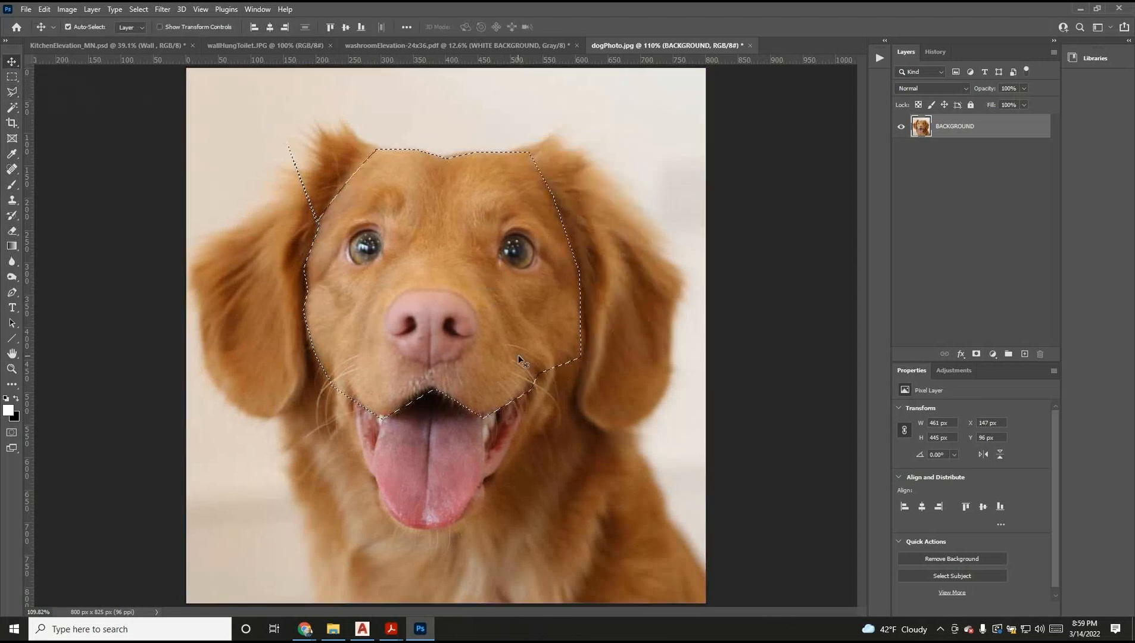
Step: Delete the selected face area twice, undoing each deletion, and clear the selection
key("Delete")
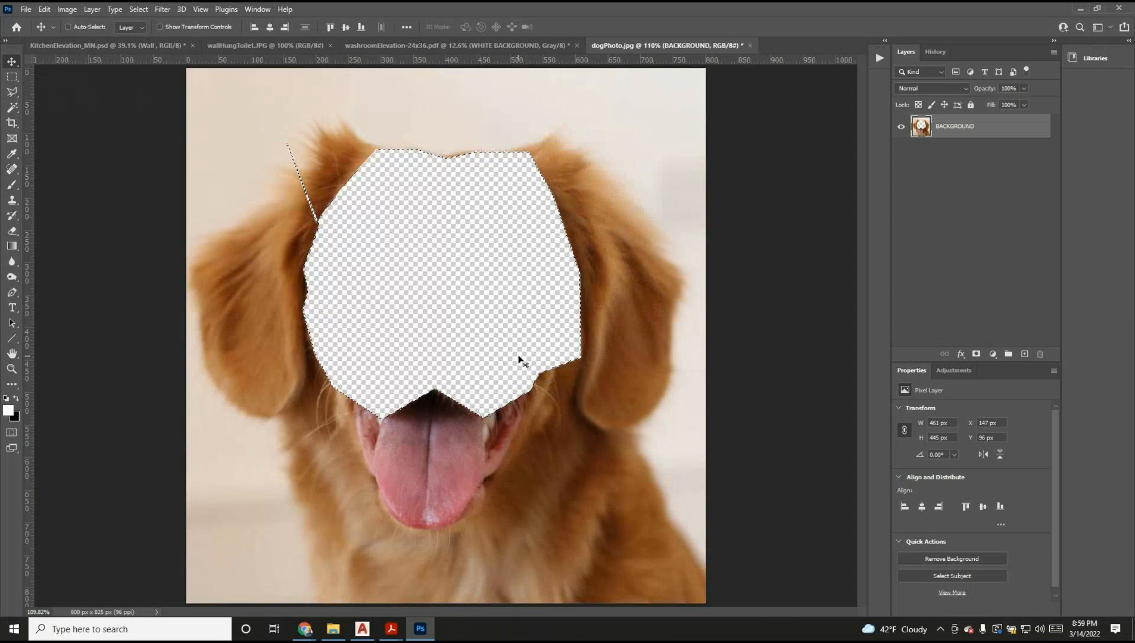
key("ctrl+z")
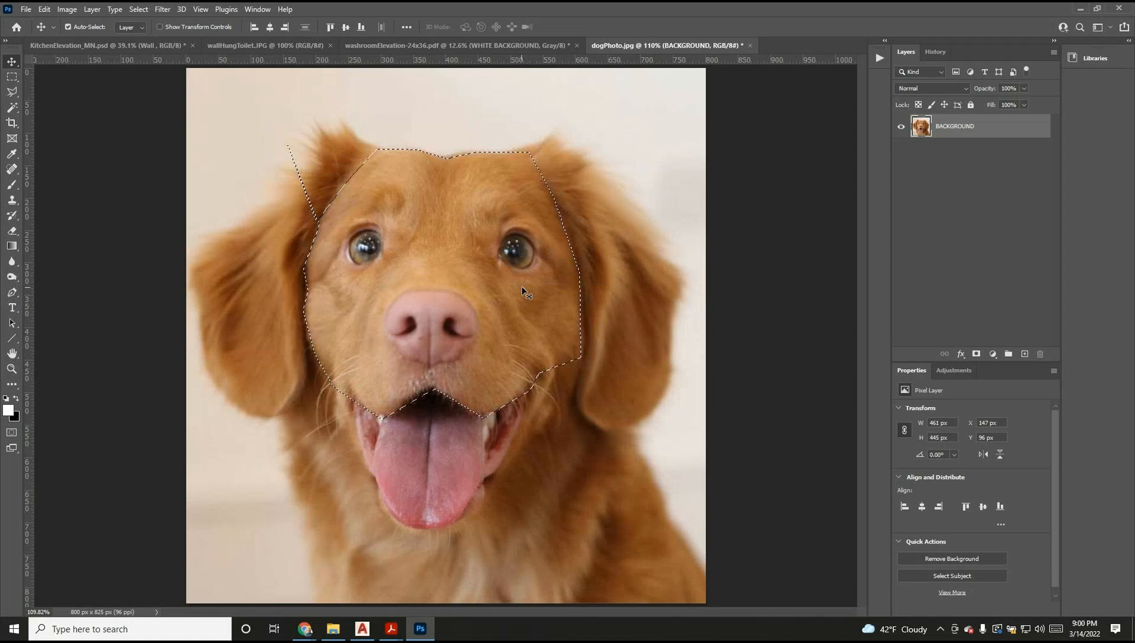
key("Delete")
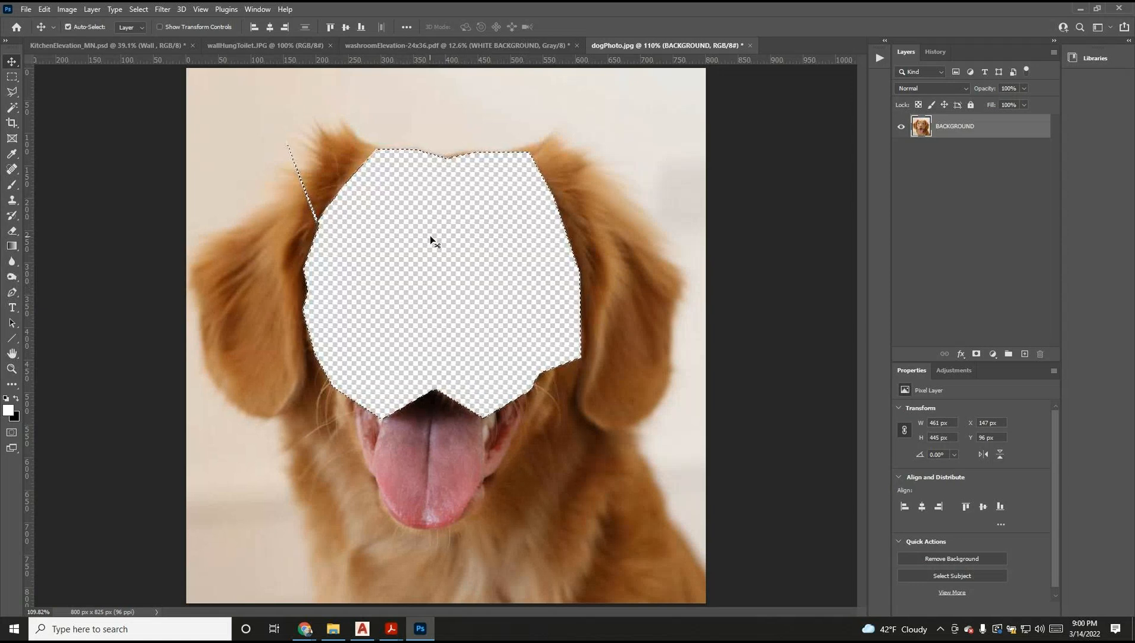
key("ctrl+z")
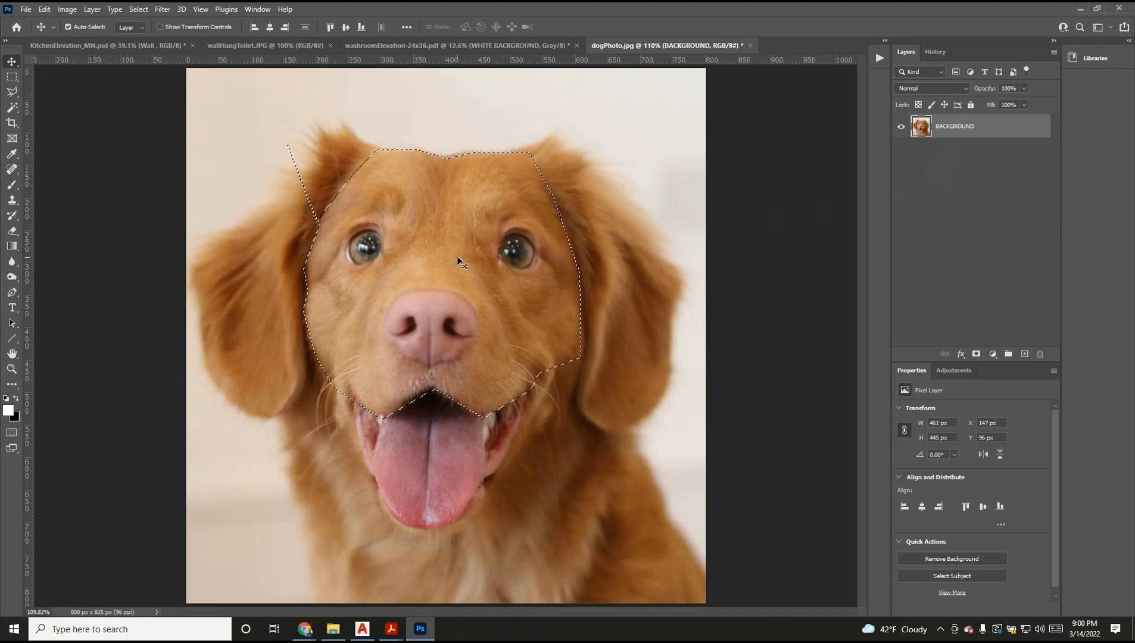
left_click(11, 76)
left_click(131, 160)
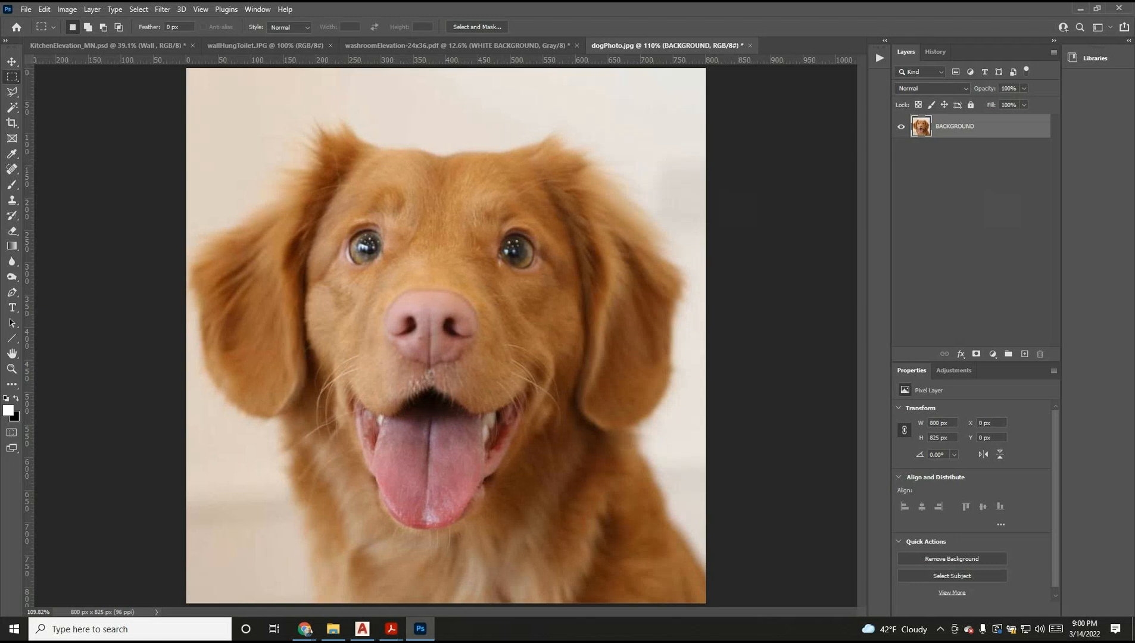
left_click(12, 92)
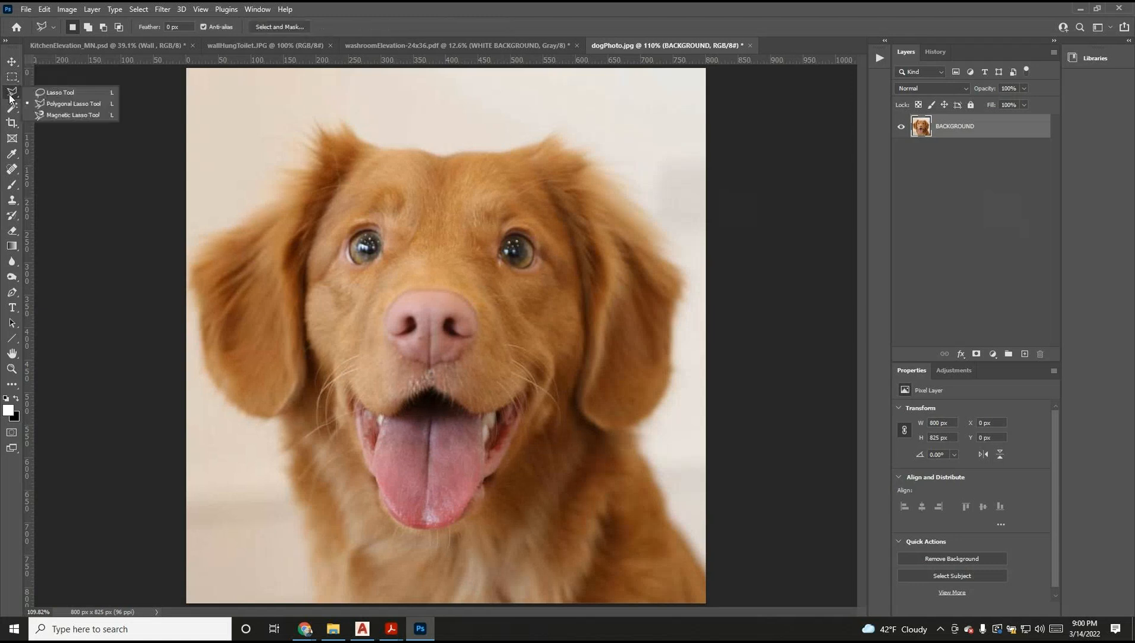
left_click(59, 92)
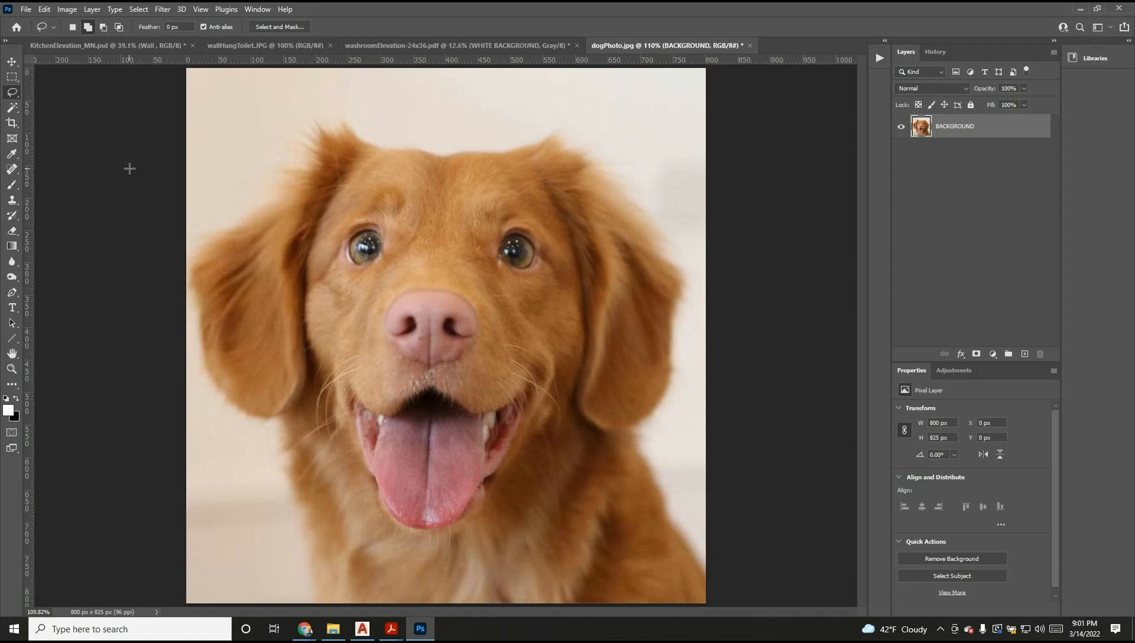
Step: Select the dog's fur with the Magic Wand at tolerance 50, sampling the forehead, and add the tongue to the selection
left_click(13, 109)
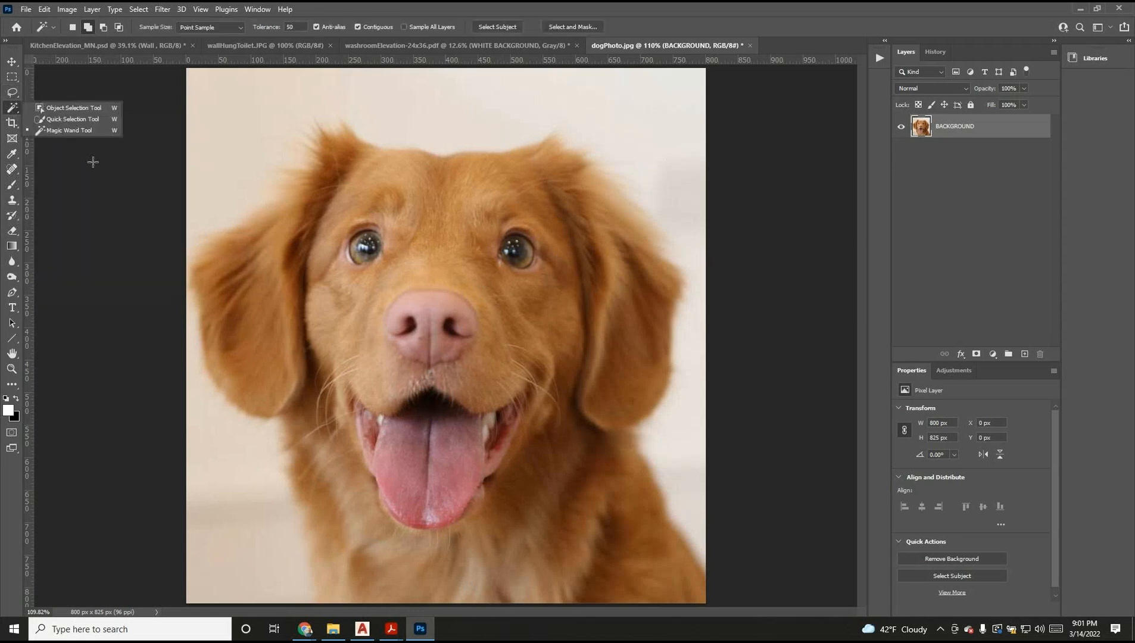
left_click(12, 111)
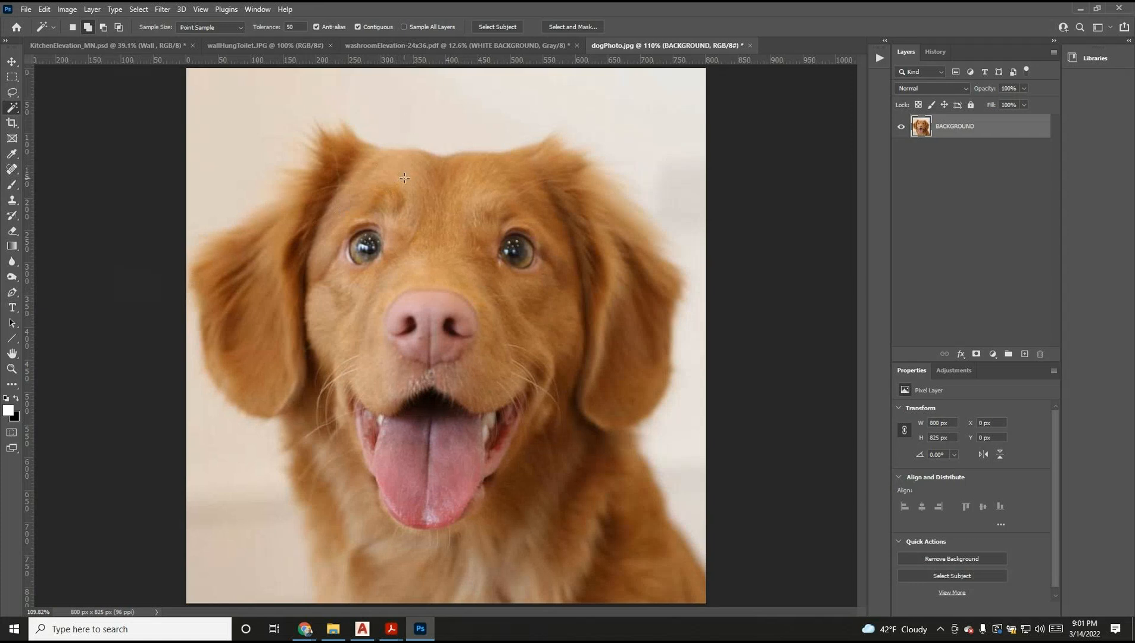
left_click(305, 27)
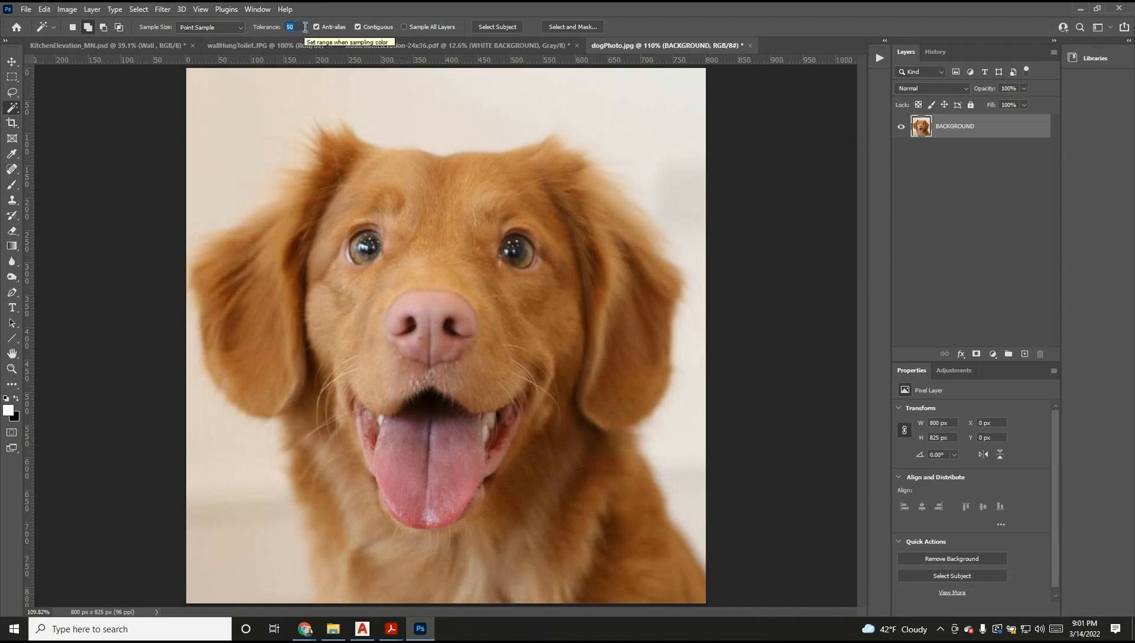
left_click(305, 27)
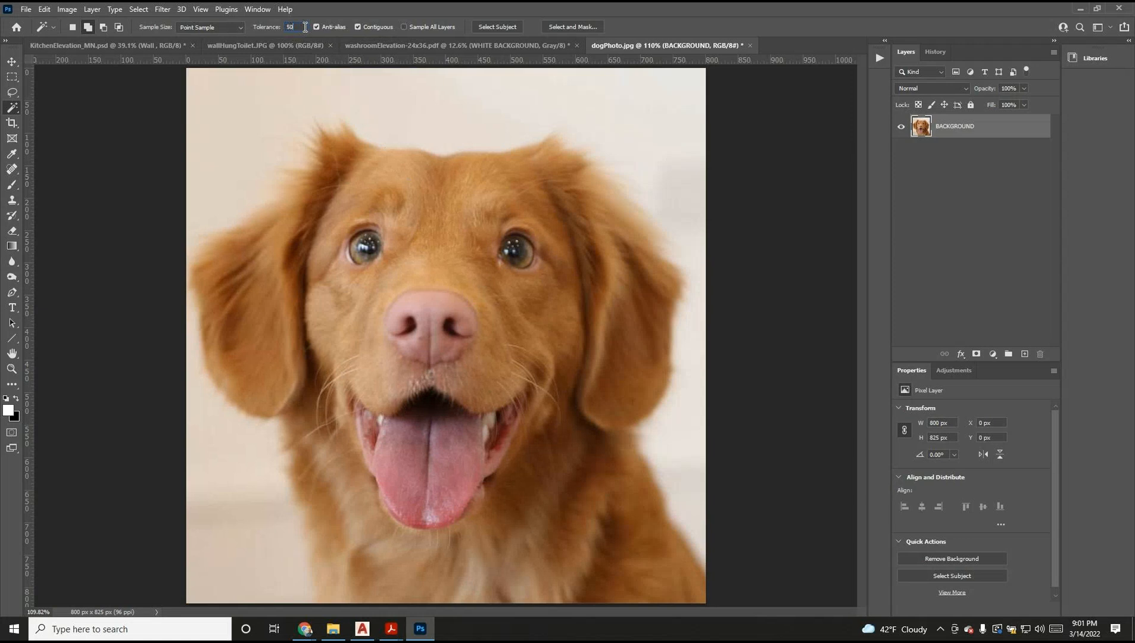
left_click_drag(305, 27, 278, 26)
left_click(411, 185)
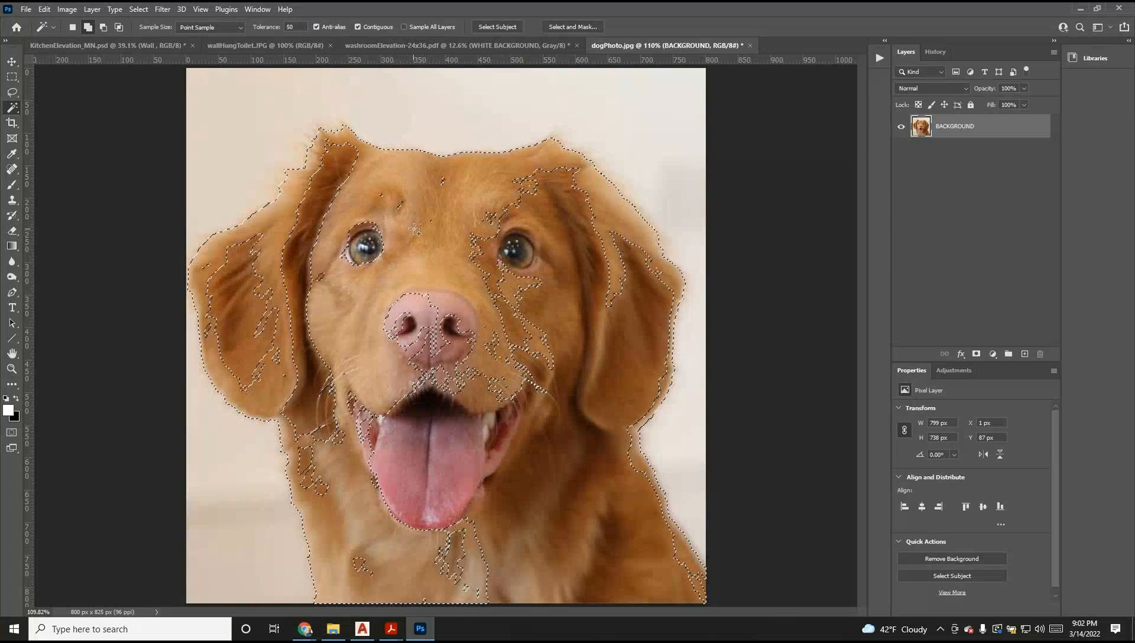
left_click(412, 462)
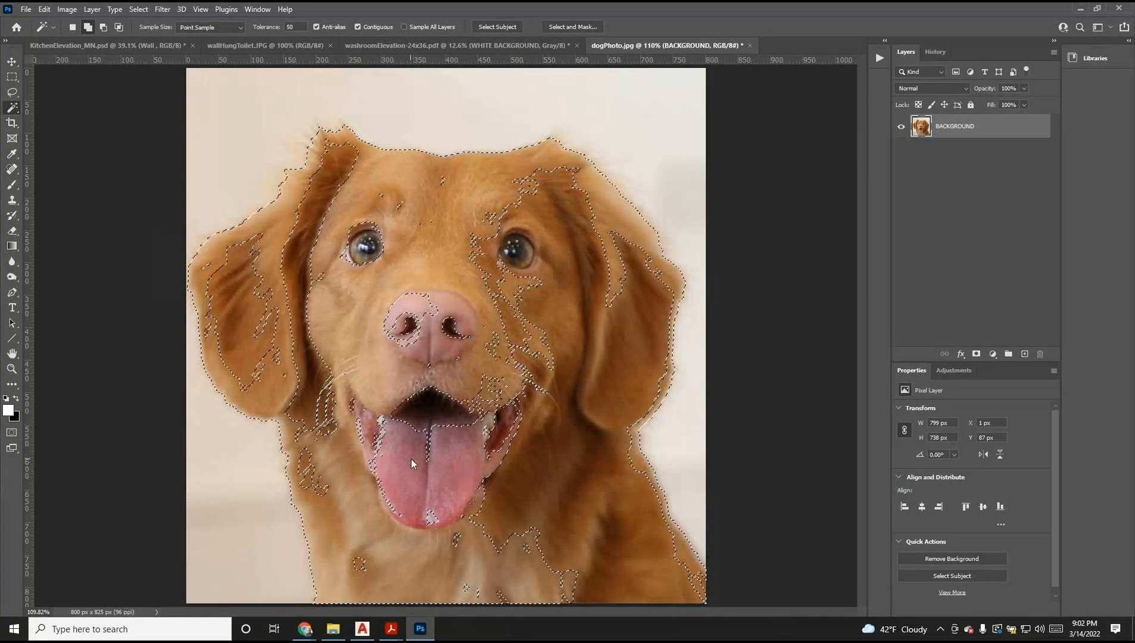
Step: Clear the selection and sample only the tongue with the Magic Wand at tolerance 50
left_click(12, 76)
left_click(269, 176)
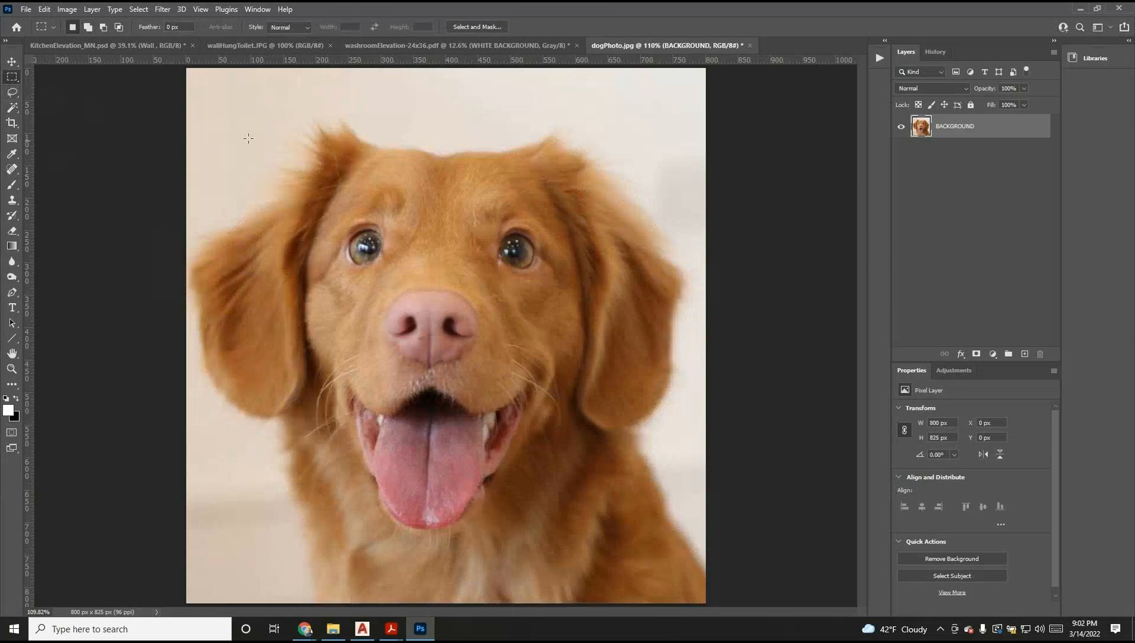
left_click(12, 108)
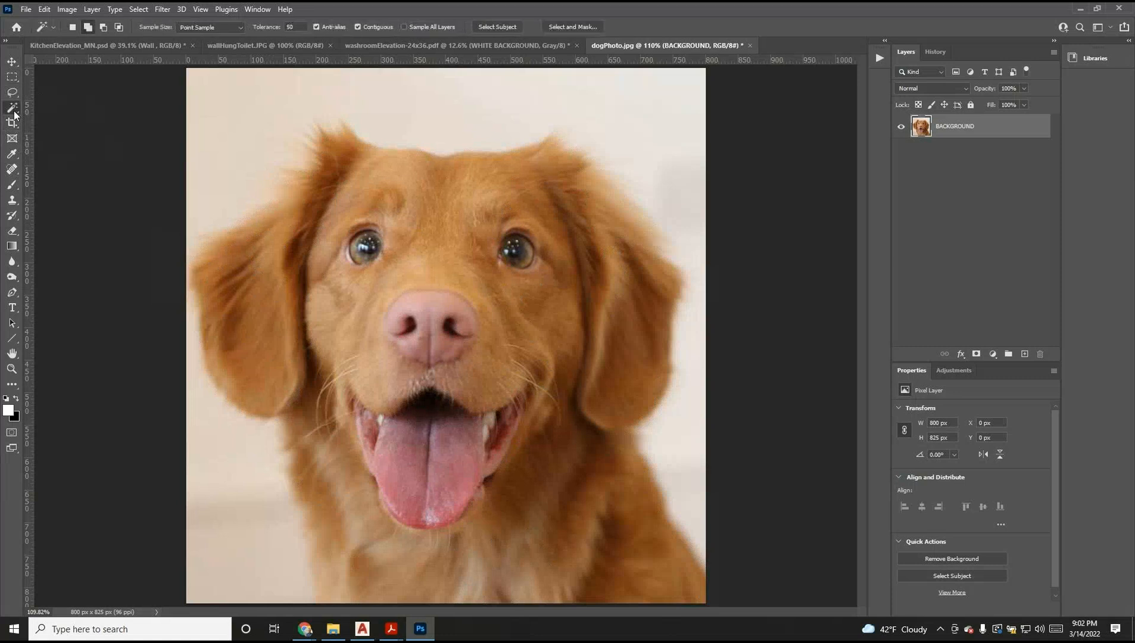
left_click(405, 463)
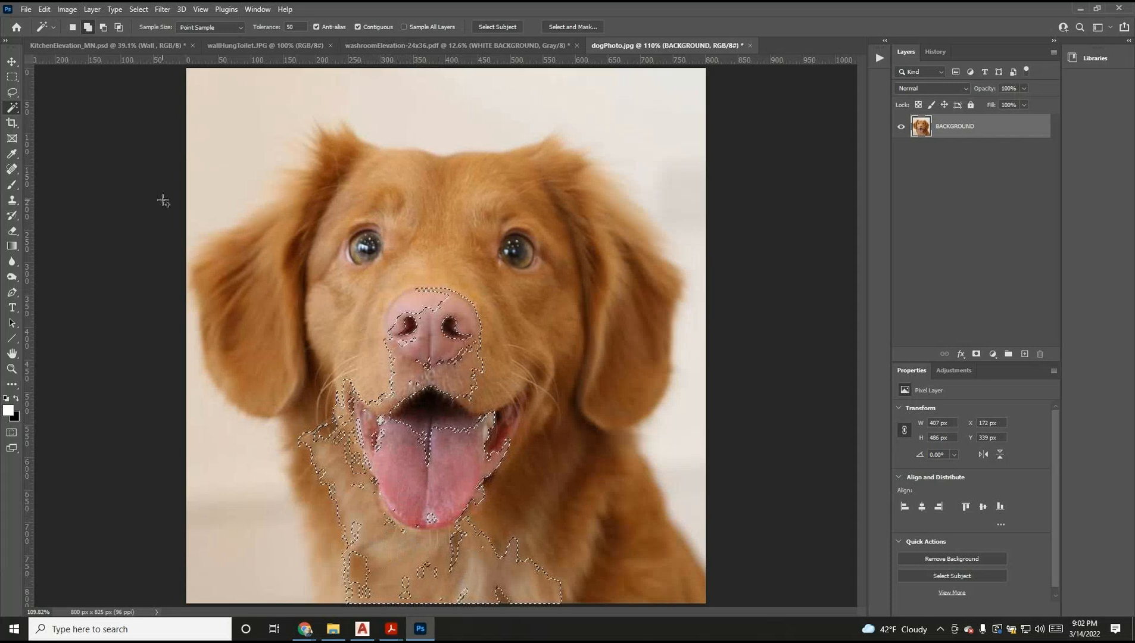
Step: Set the Magic Wand tolerance to 20, clear the old selection, and sample the left-hand half of the tongue
left_click(295, 27)
type("20")
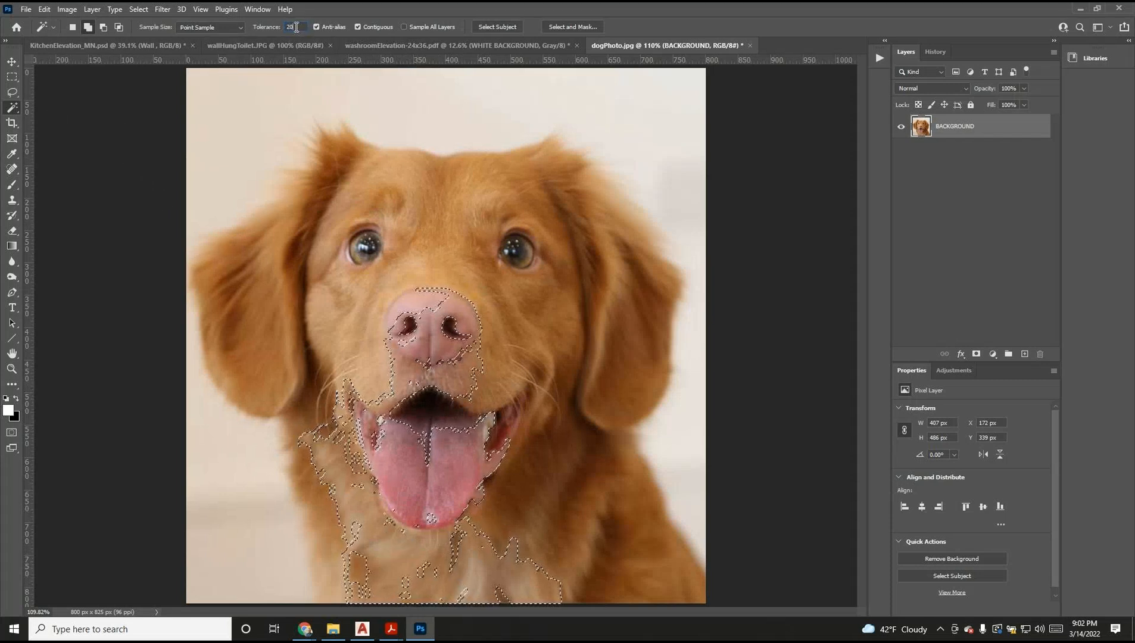
type("l")
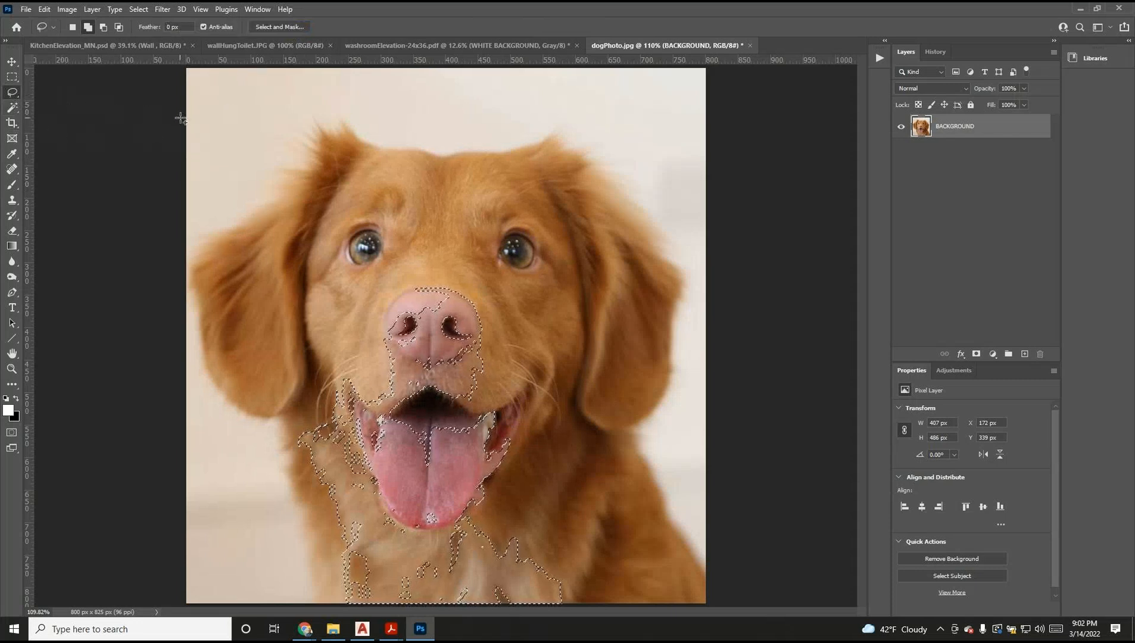
left_click(12, 77)
left_click(273, 150)
left_click(12, 109)
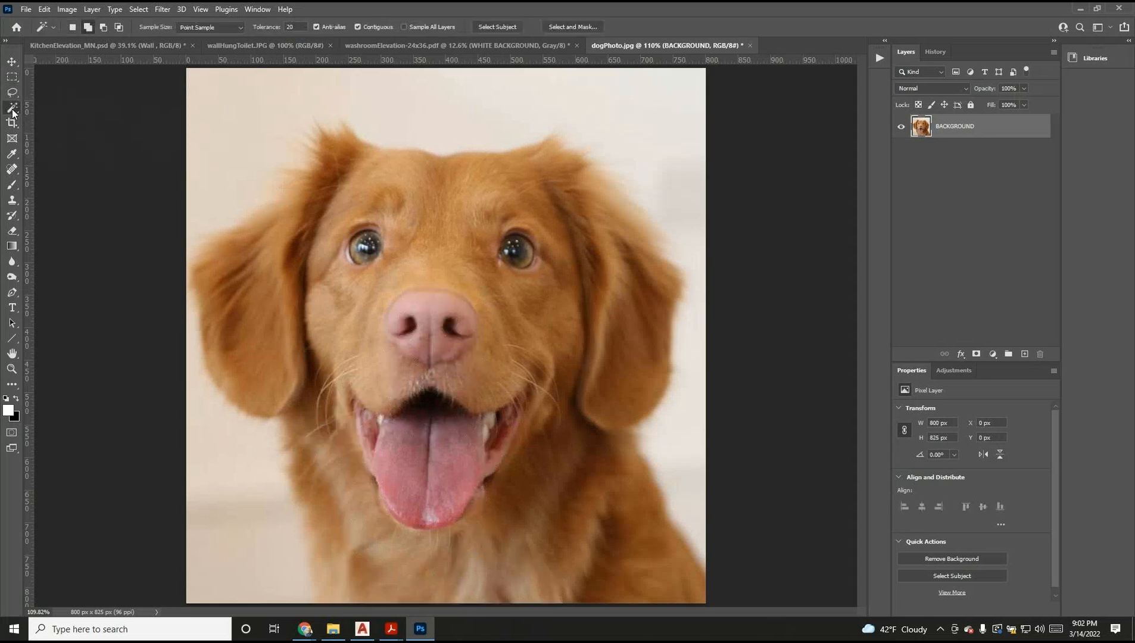
left_click(416, 464)
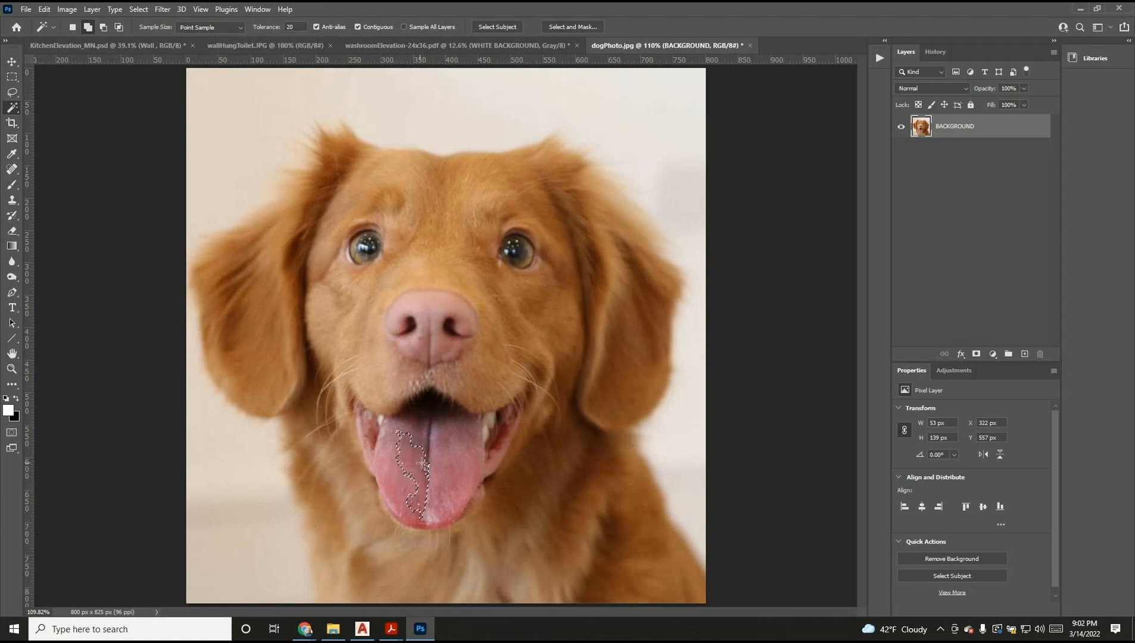
Step: Set the Magic Wand tolerance to 30 and add the rest of the tongue and dark mouth area, extending the selection to about 234 by 224 px
left_click(273, 27)
type("30")
left_click(432, 455)
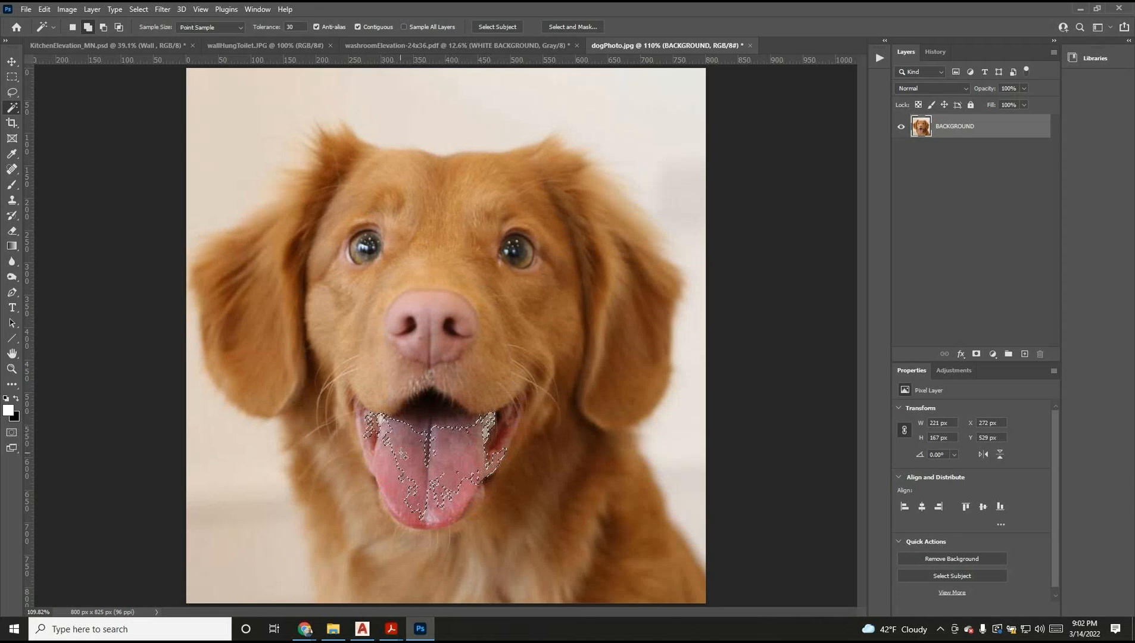
left_click(420, 424)
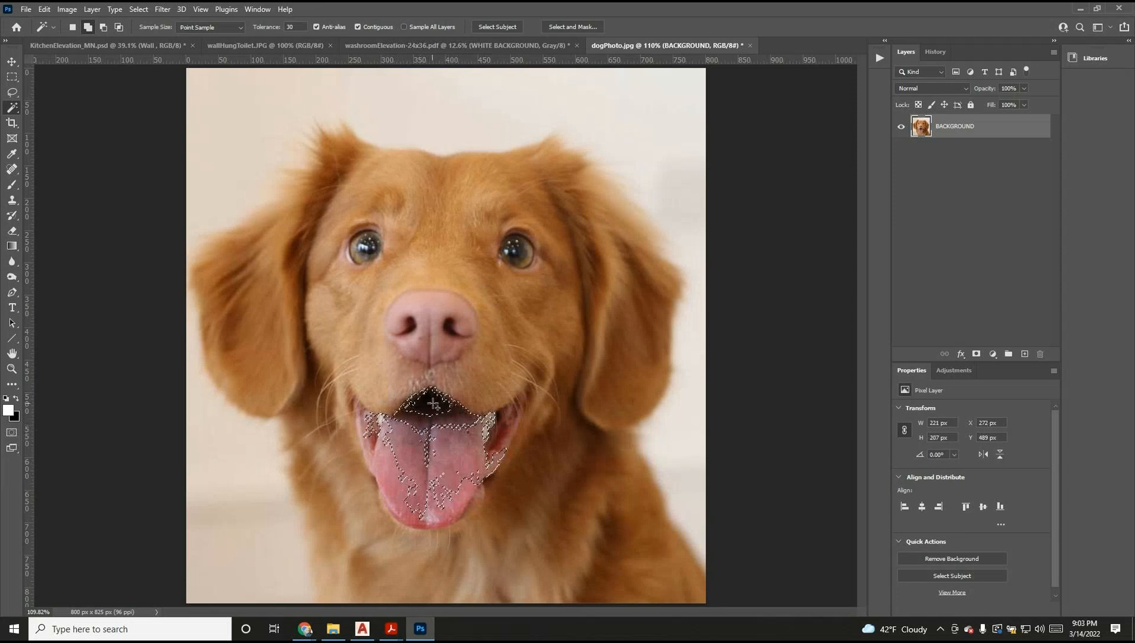
left_click(388, 463)
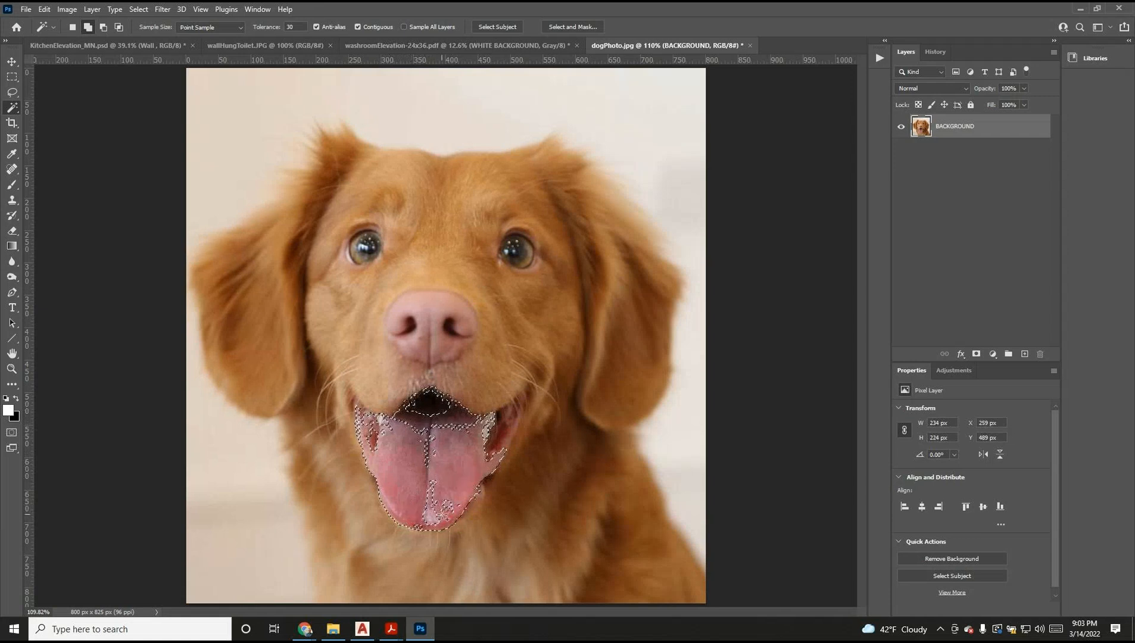
left_click(432, 492)
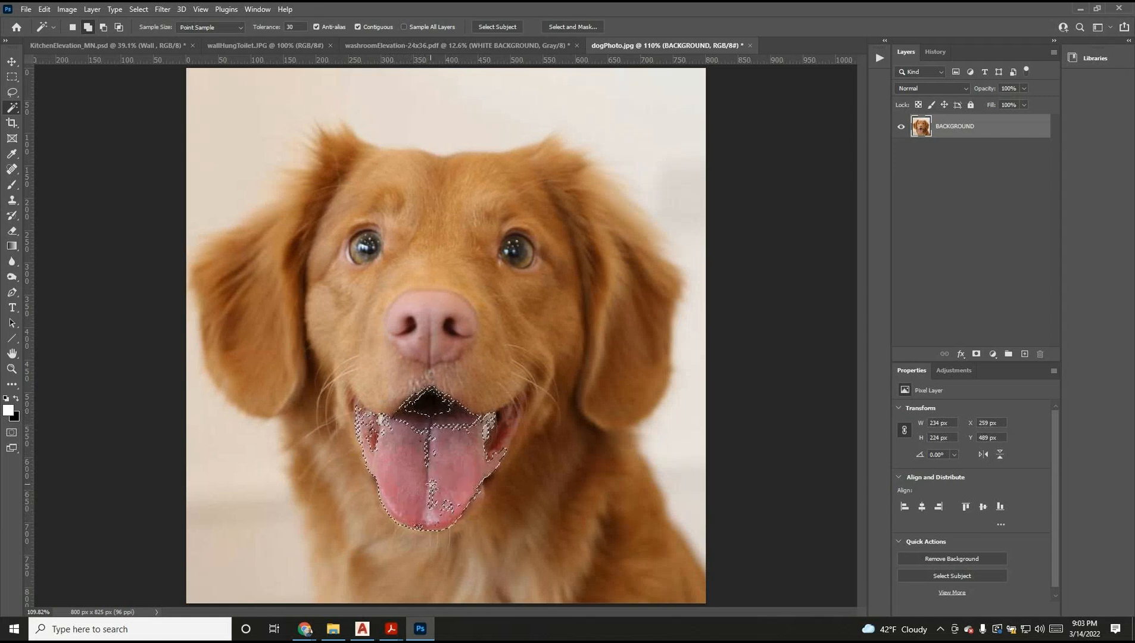
left_click(285, 26)
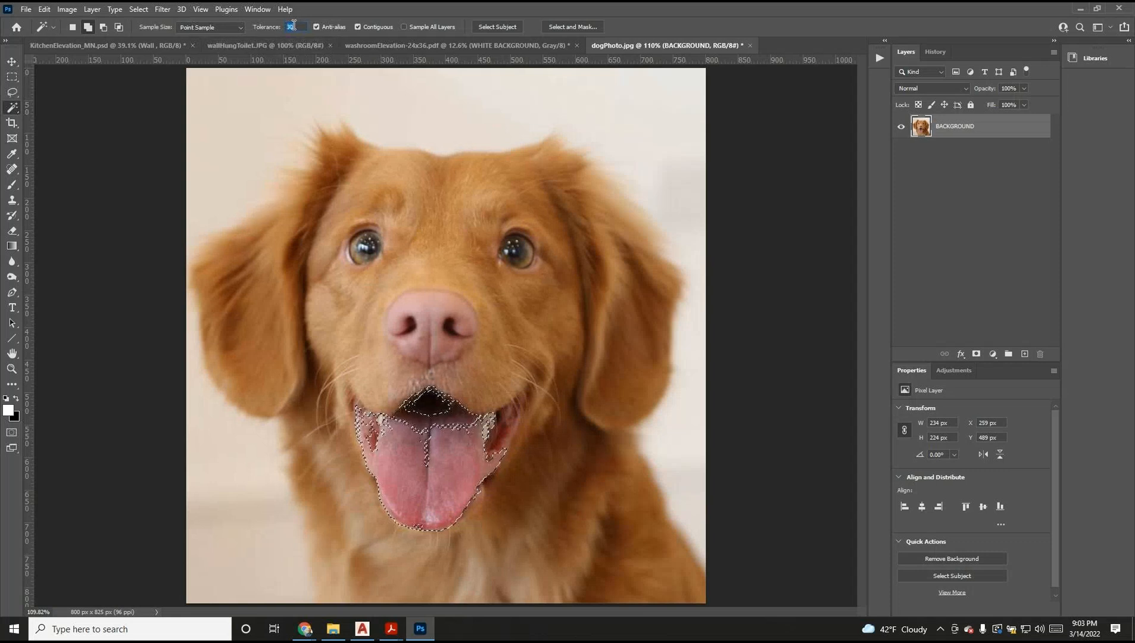
left_click(420, 421)
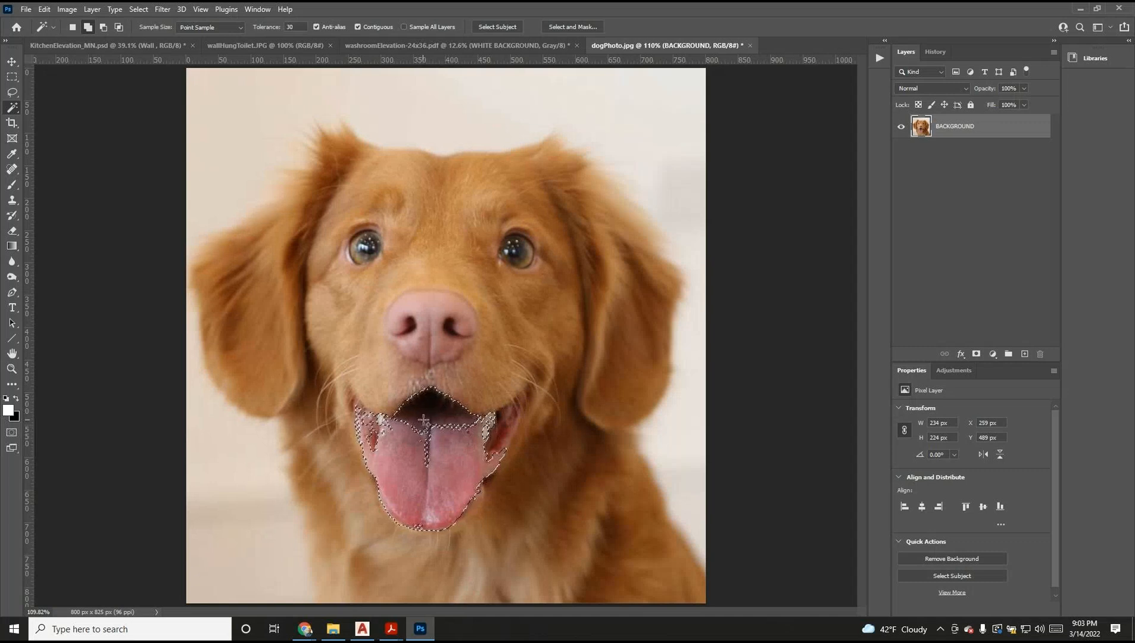
left_click(420, 440)
Step: Move the selected tongue up onto the dog's right-hand cheek and ear, and undo the move
left_click(11, 62)
left_click_drag(417, 459, 592, 352)
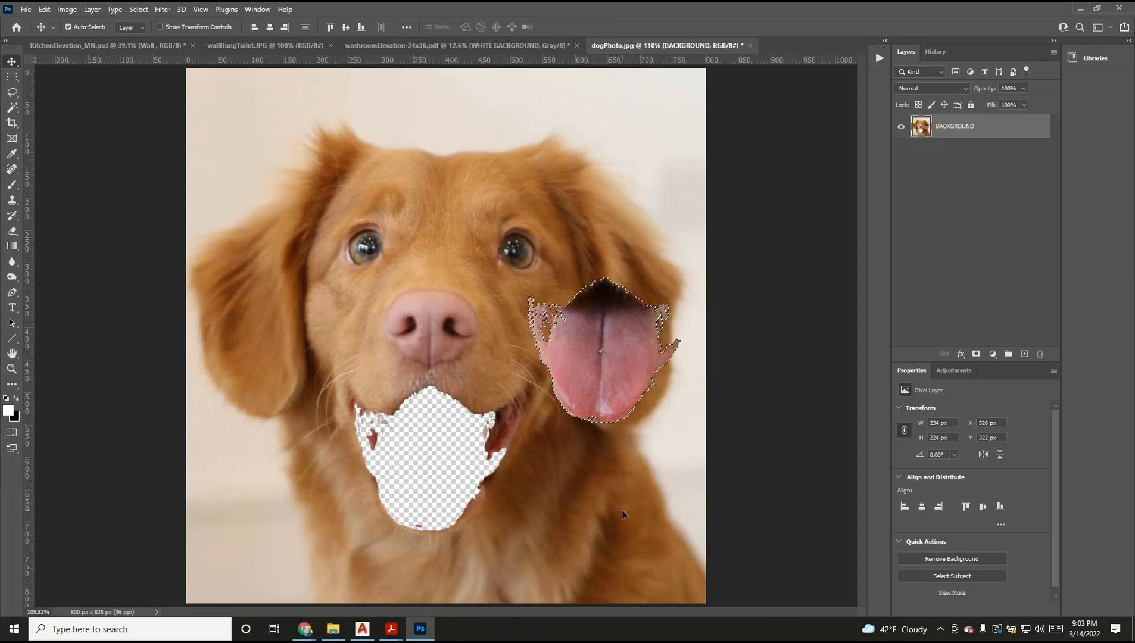
key("ctrl+z")
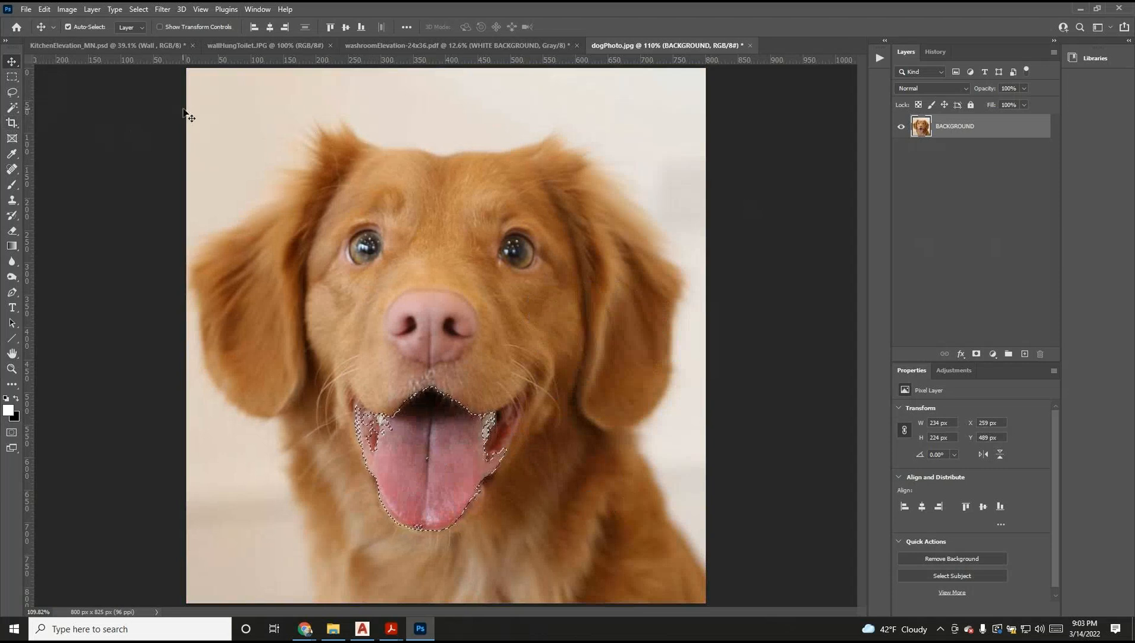
Step: Clear the tongue selection and marquee a rectangle about 360 by 129 px around both of the dog's eyes
left_click(11, 77)
left_click(98, 139)
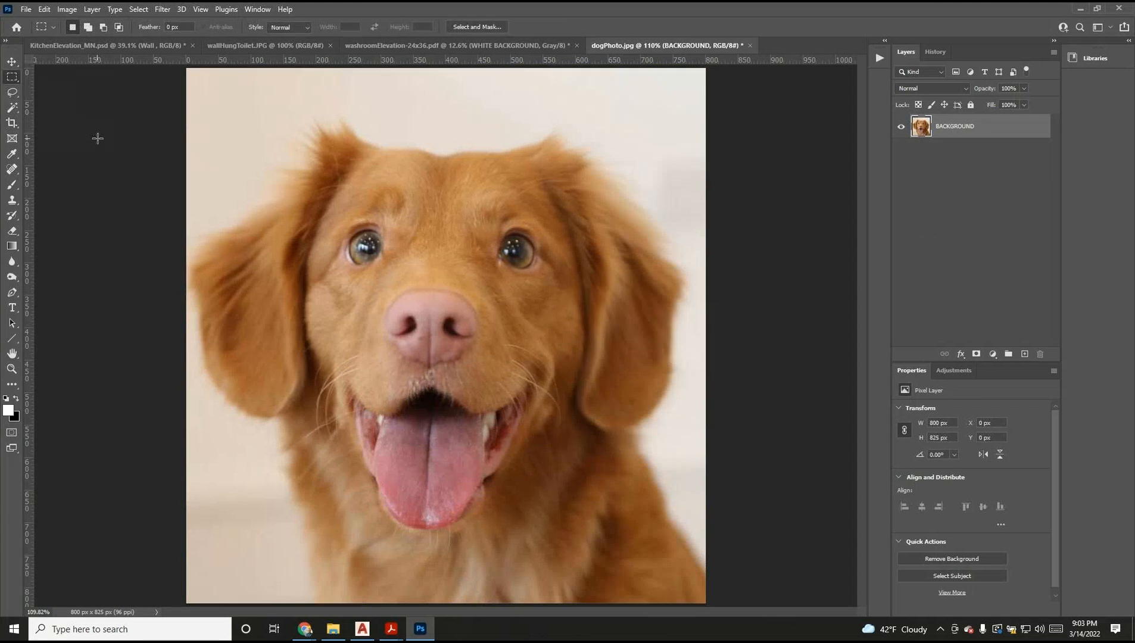
left_click(15, 185)
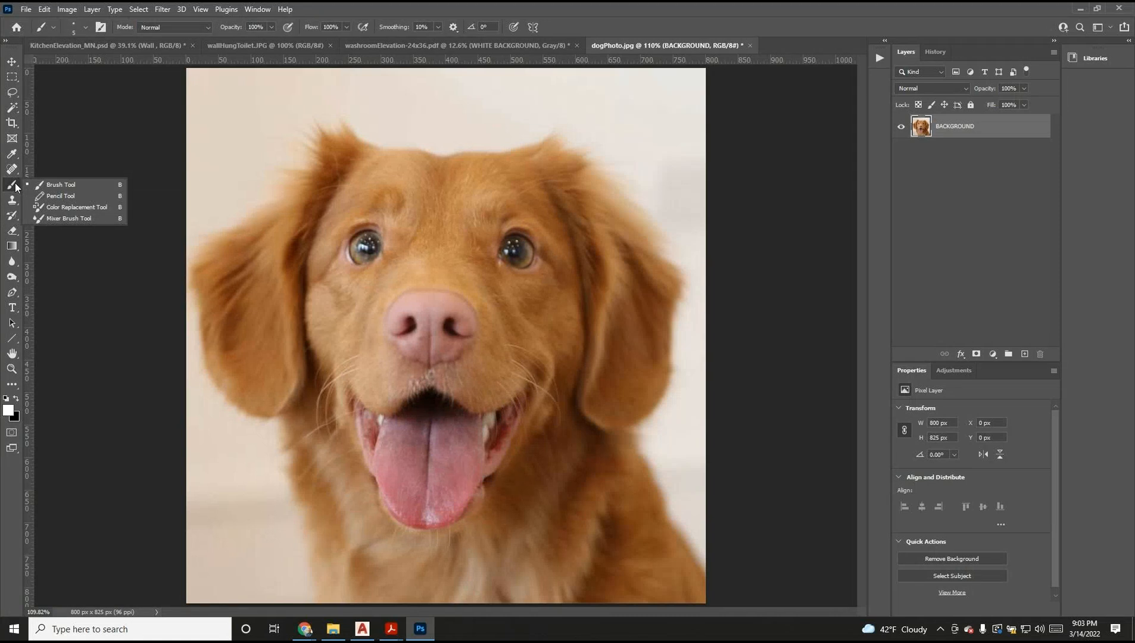
left_click(13, 109)
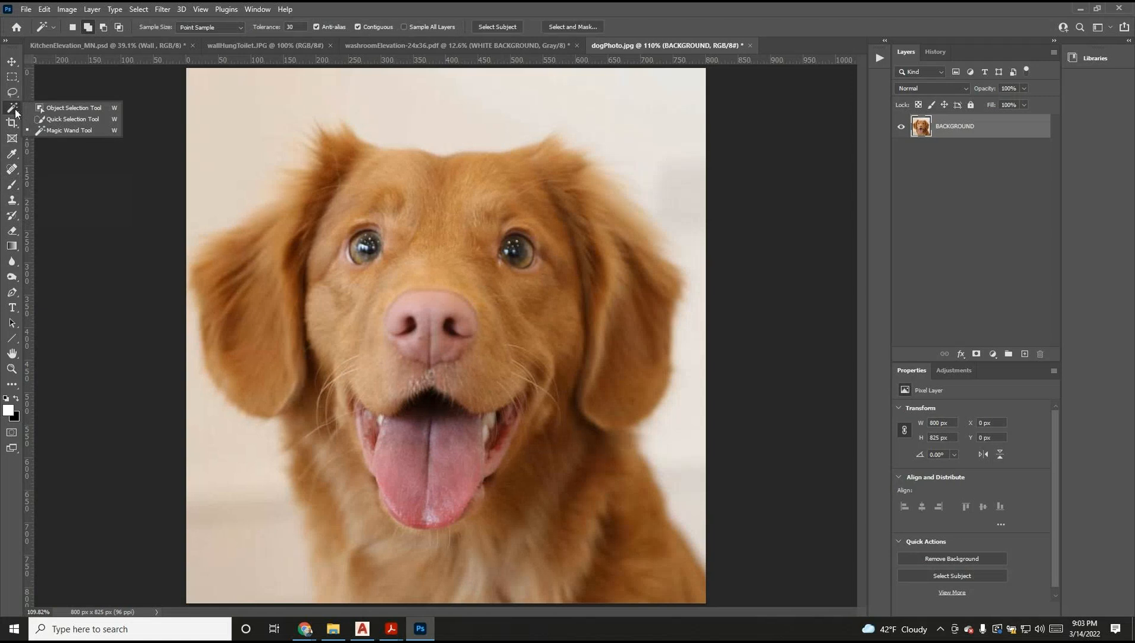
left_click(9, 80)
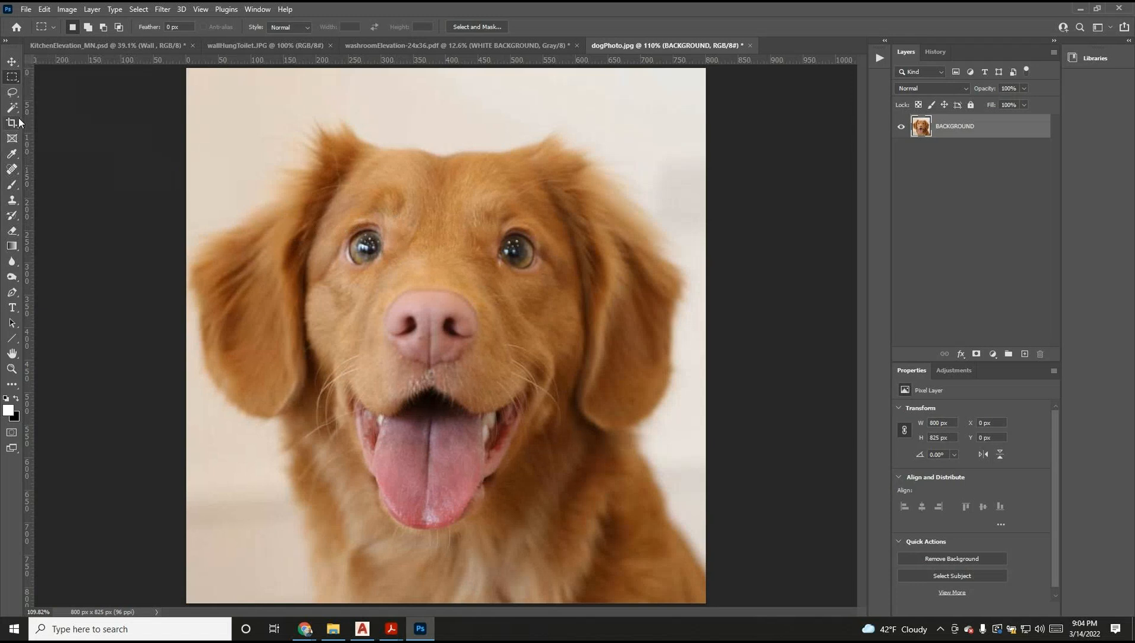
left_click_drag(331, 205, 565, 289)
Step: Add part of the tongue and dark mouth to the eye rectangle with the Magic Wand, and clear the whole selection
left_click(48, 9)
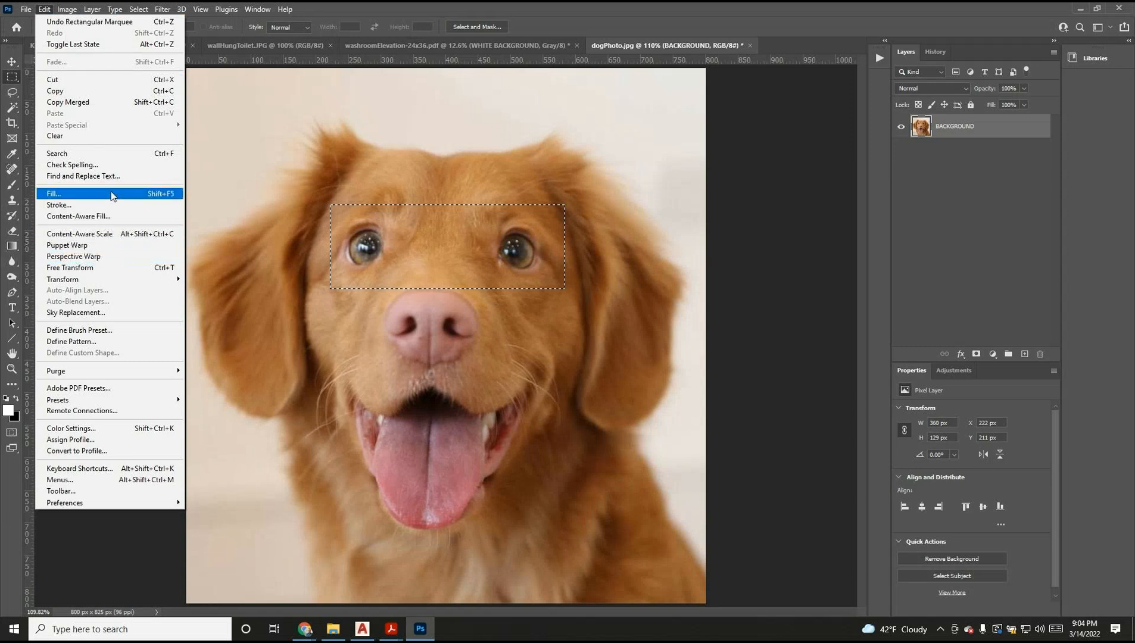
mouse_move(68, 13)
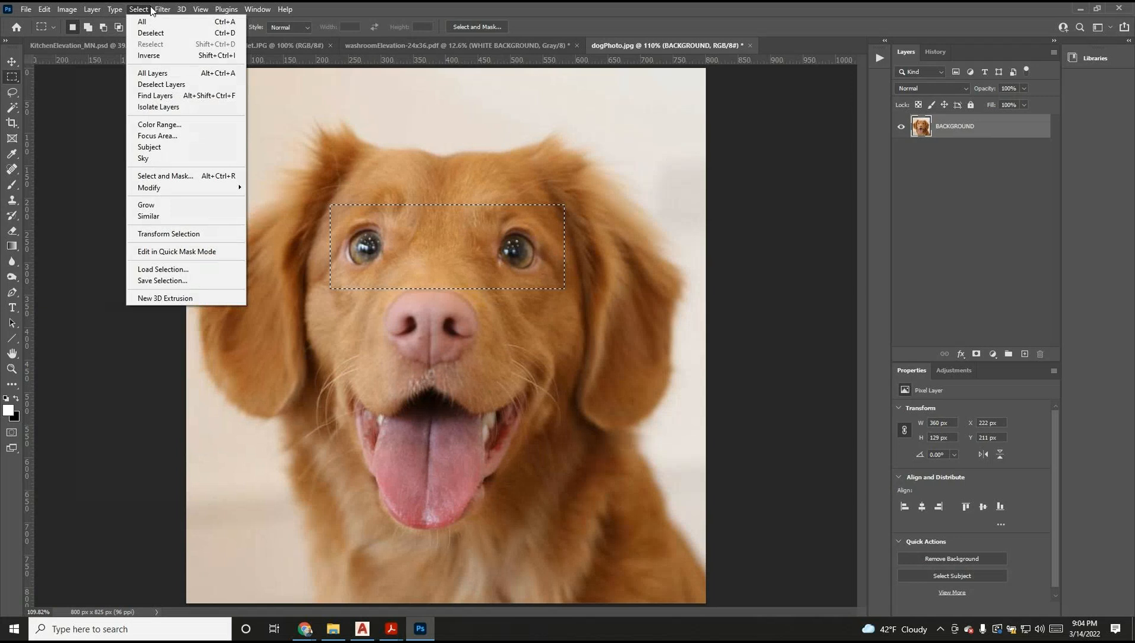
mouse_move(192, 187)
left_click(12, 108)
left_click(434, 417)
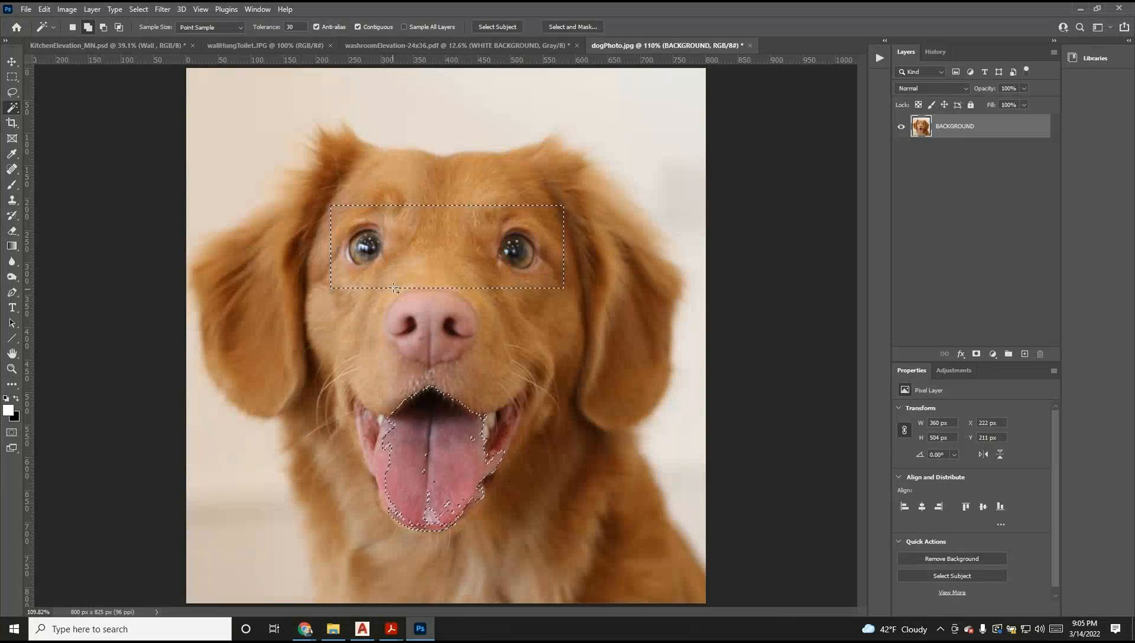
key("m")
left_click(307, 174)
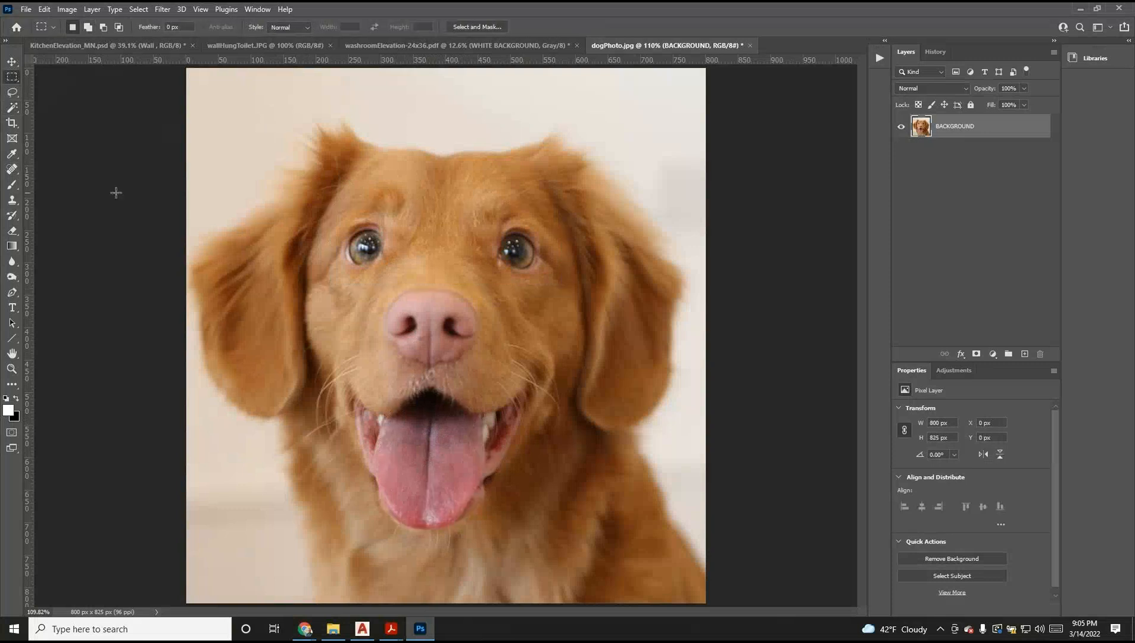
Step: Select the tongue and dark mouth with the Magic Wand at tolerance 30, covering about 231 by 224 px
left_click(17, 106)
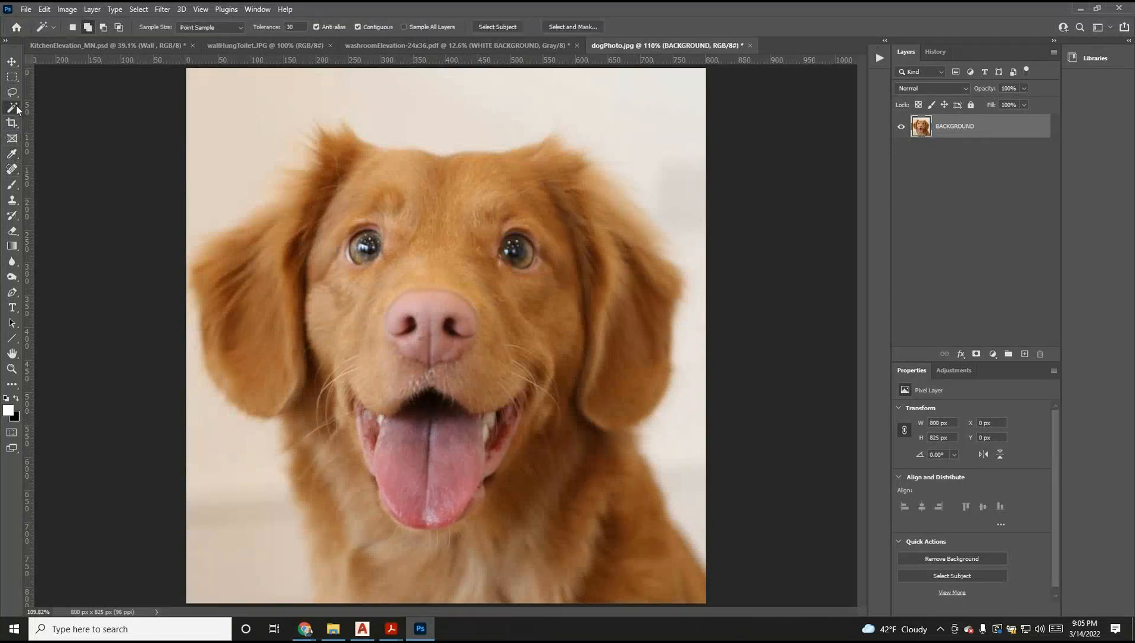
left_click(414, 441)
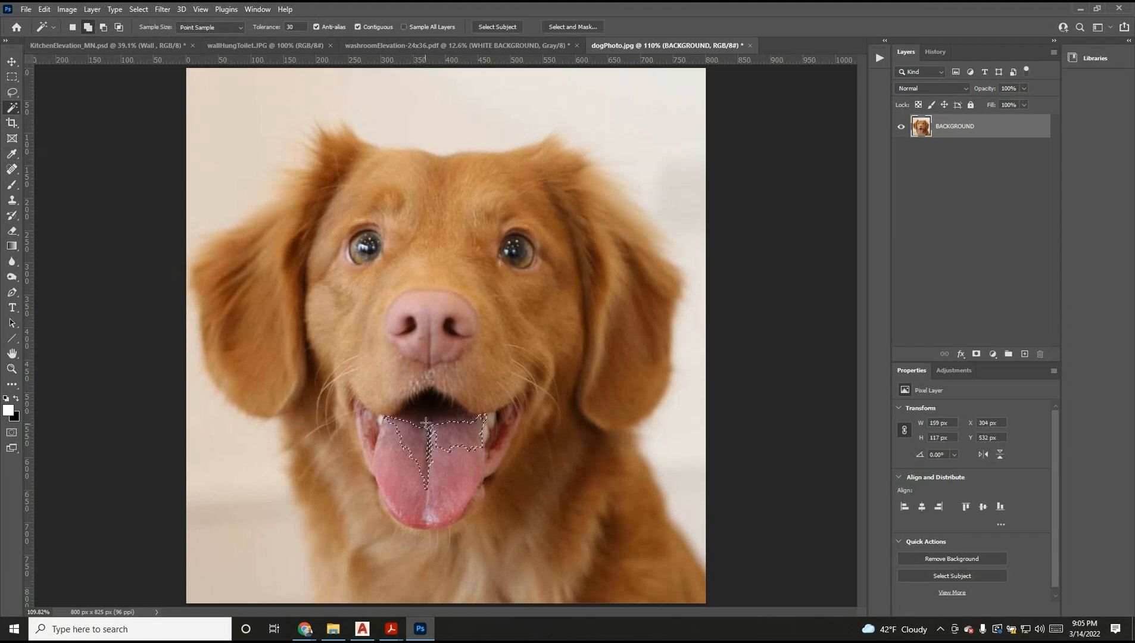
left_click(403, 458)
left_click(457, 453)
left_click(466, 421)
left_click(429, 466)
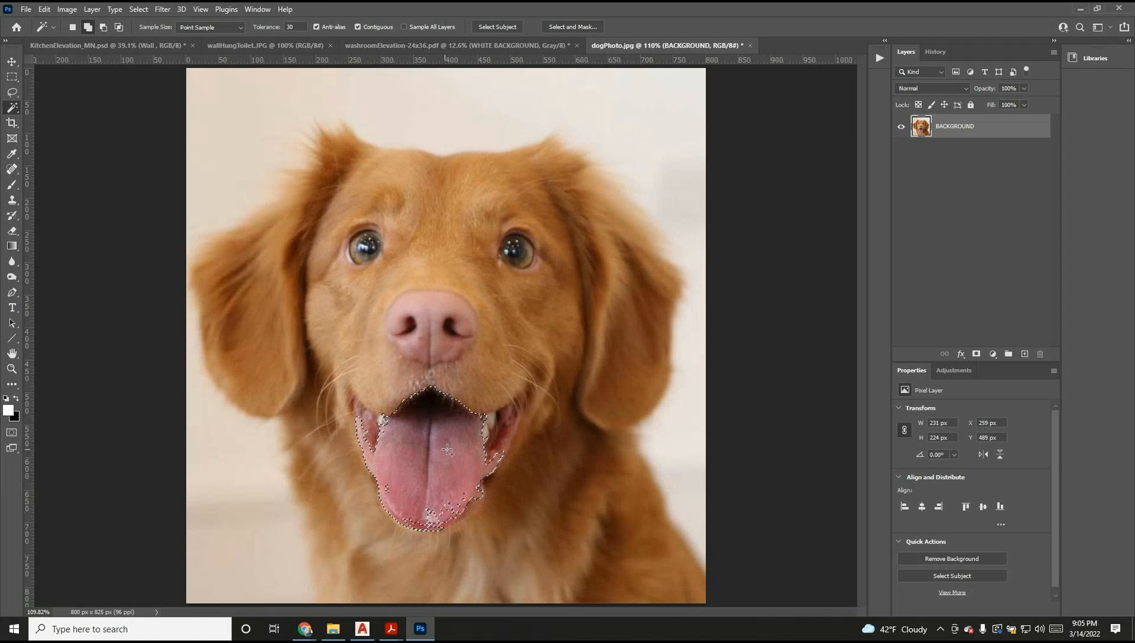
Step: Save the mouth selection as a new channel named Tongue in dogPhoto.jpg
left_click(75, 12)
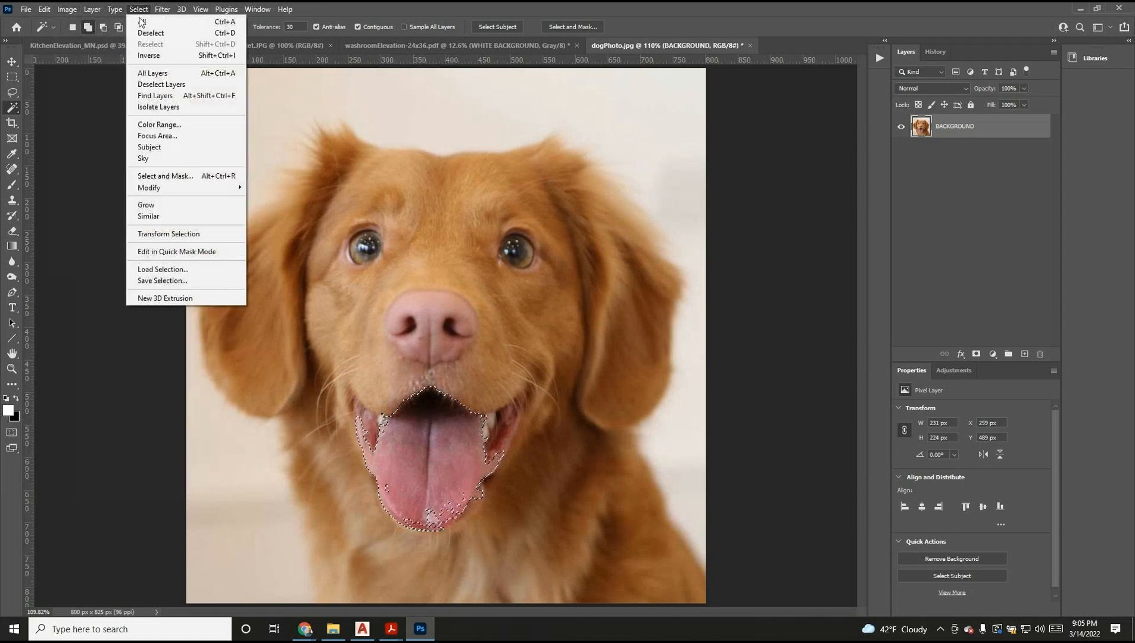
left_click(162, 280)
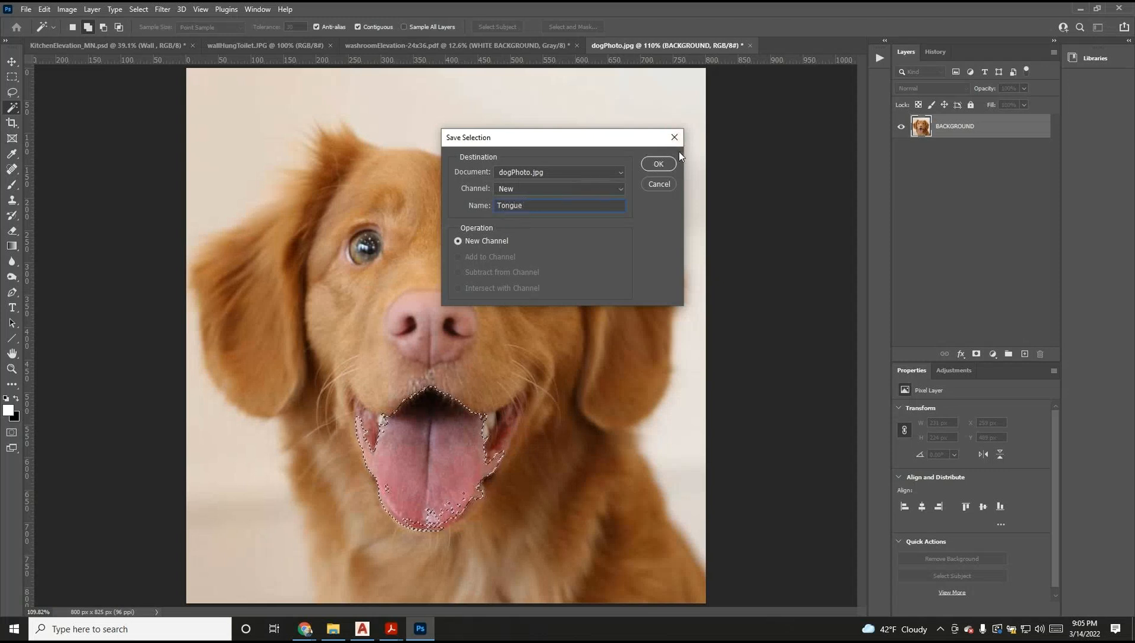
left_click(657, 165)
Step: Clear the current selection and load the saved Tongue channel as a new selection
key("l")
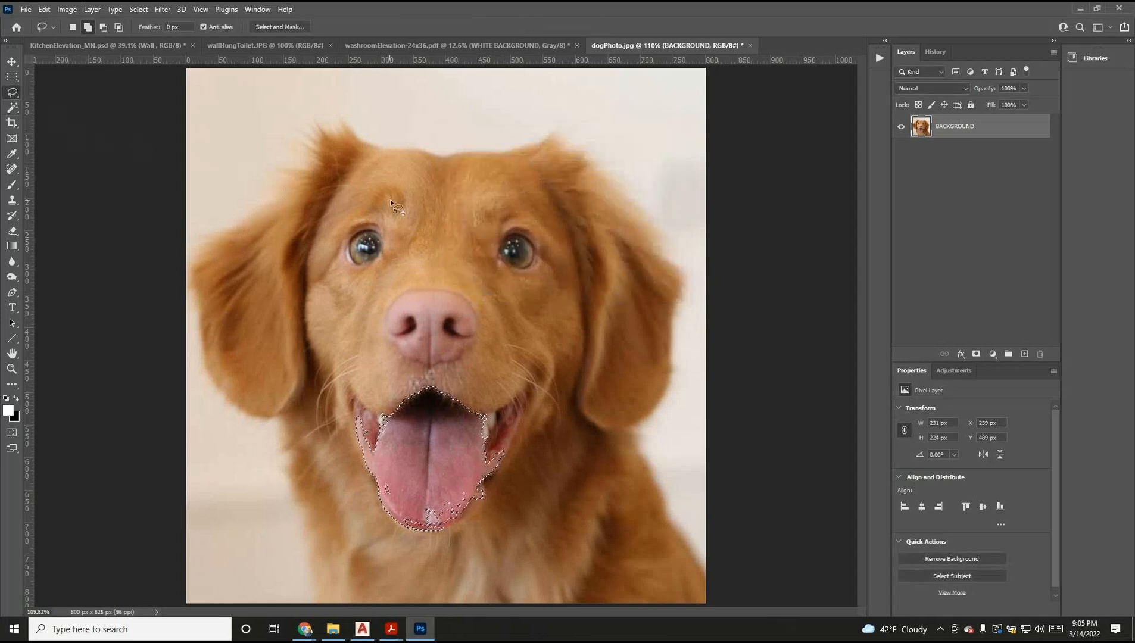
left_click(12, 76)
left_click(373, 202)
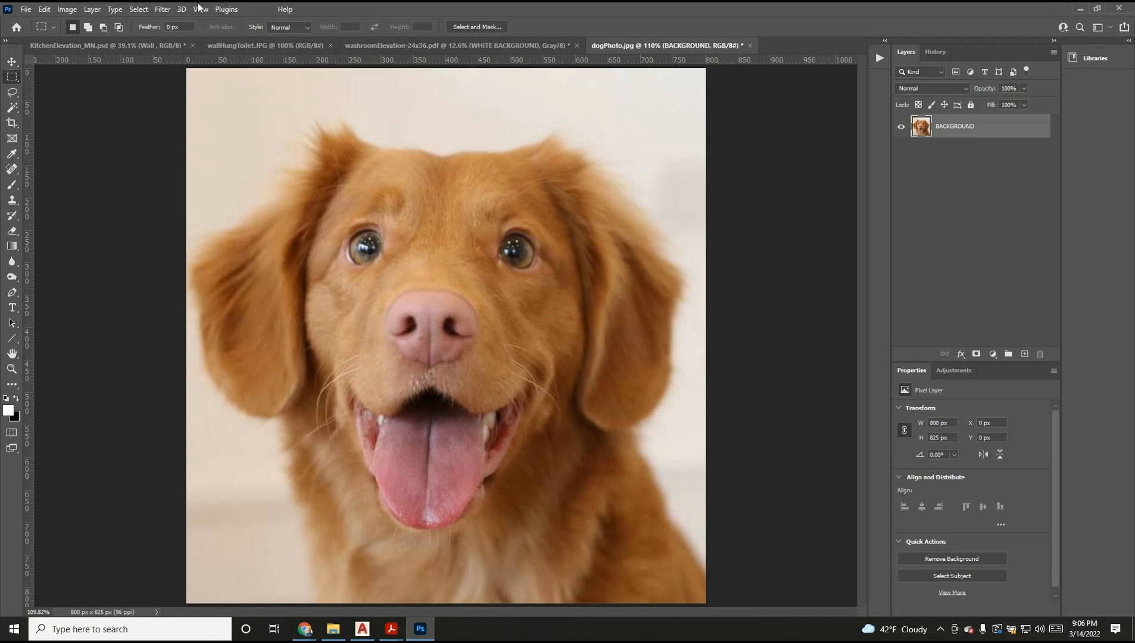
left_click(138, 9)
left_click(180, 267)
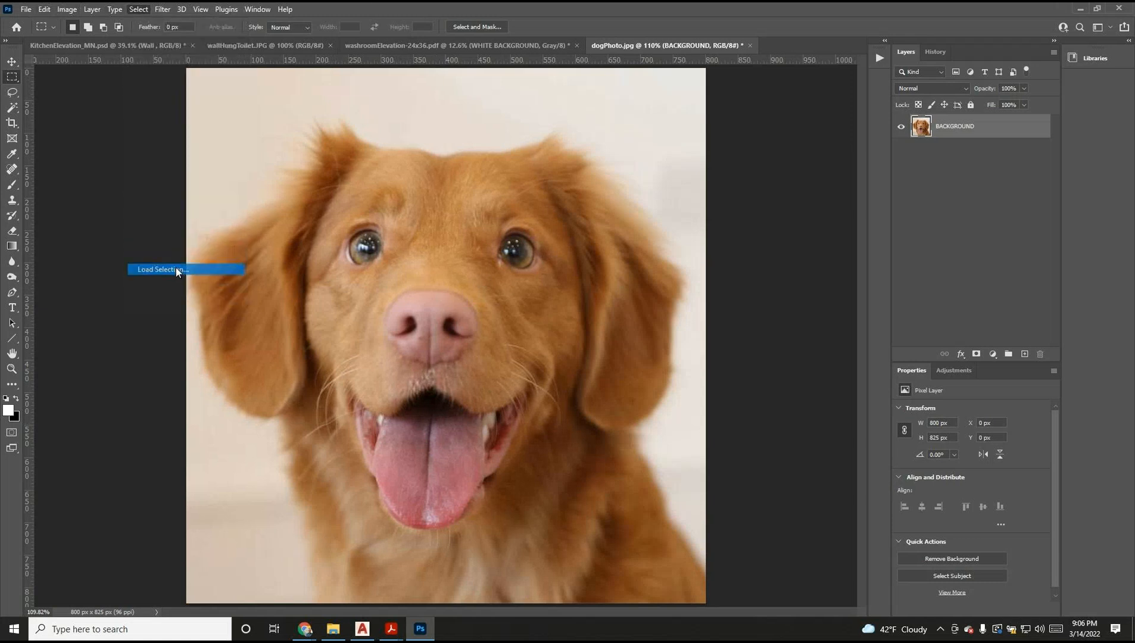
left_click(560, 189)
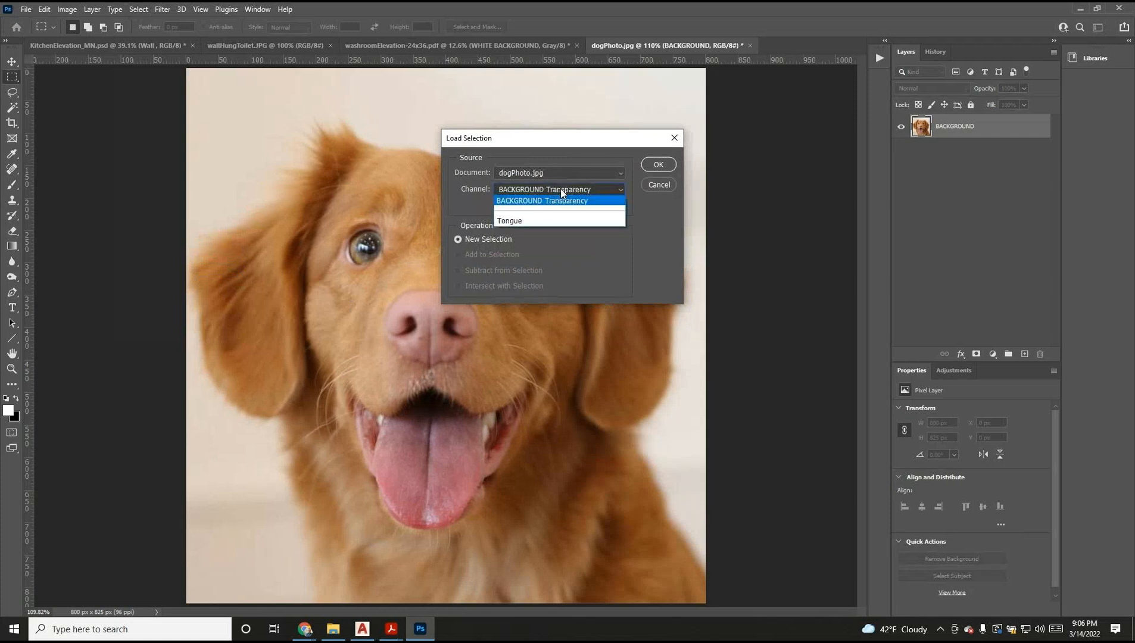
left_click(560, 189)
left_click(561, 189)
left_click(528, 219)
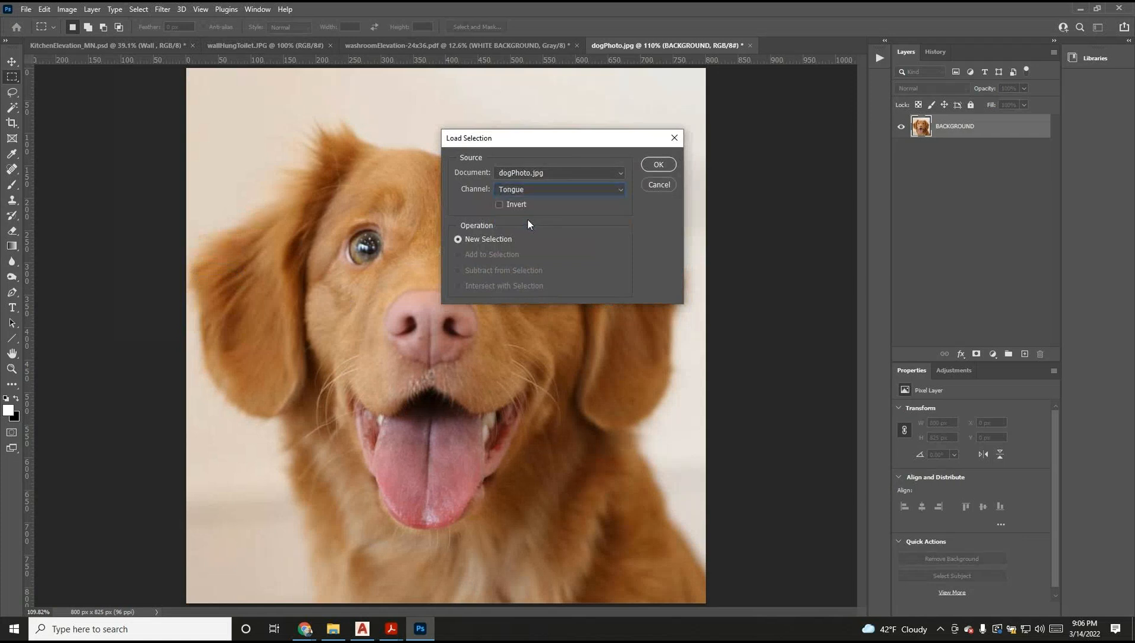
left_click(659, 164)
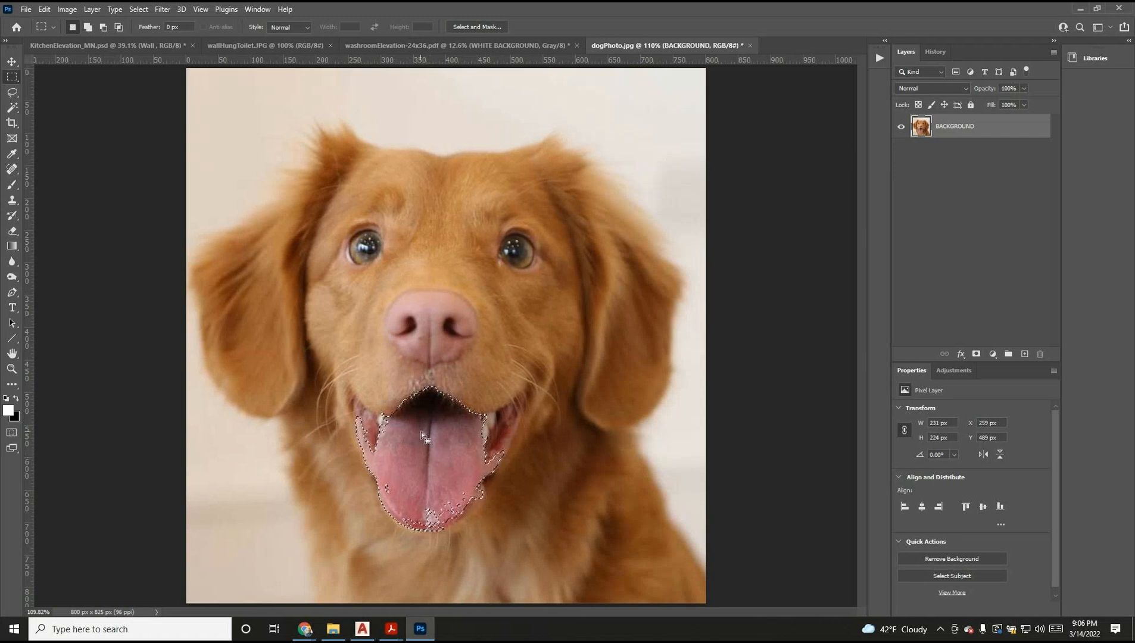
Step: Clear the tongue selection, start Color Range with Sampled Colors, and sample the pink upper part of the dog's nose
left_click(15, 94)
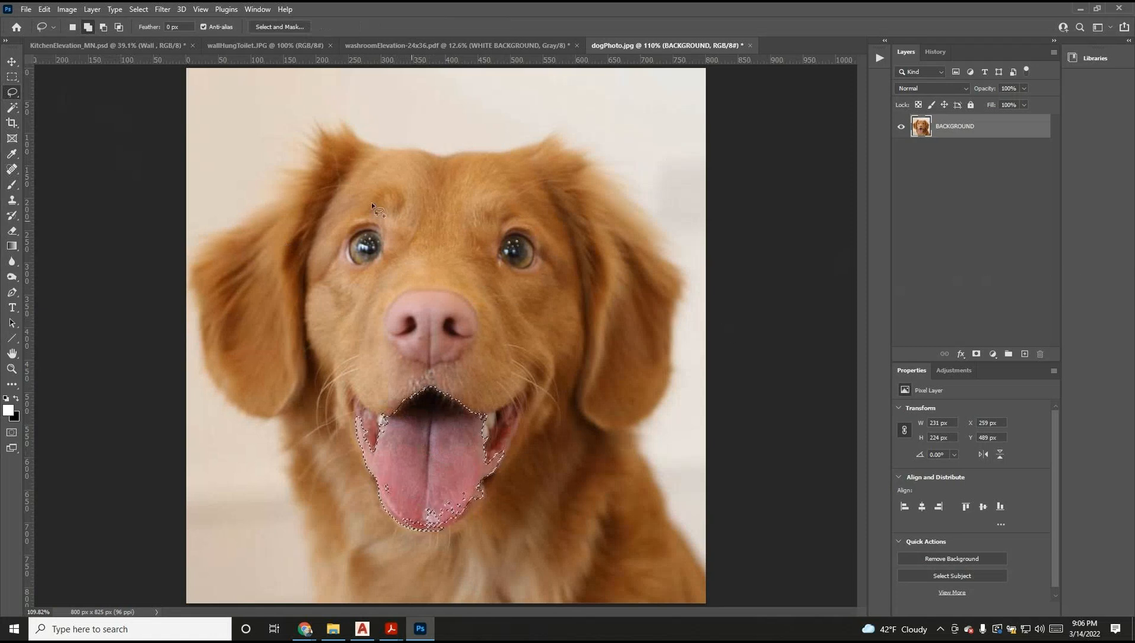
left_click(12, 77)
left_click(225, 204)
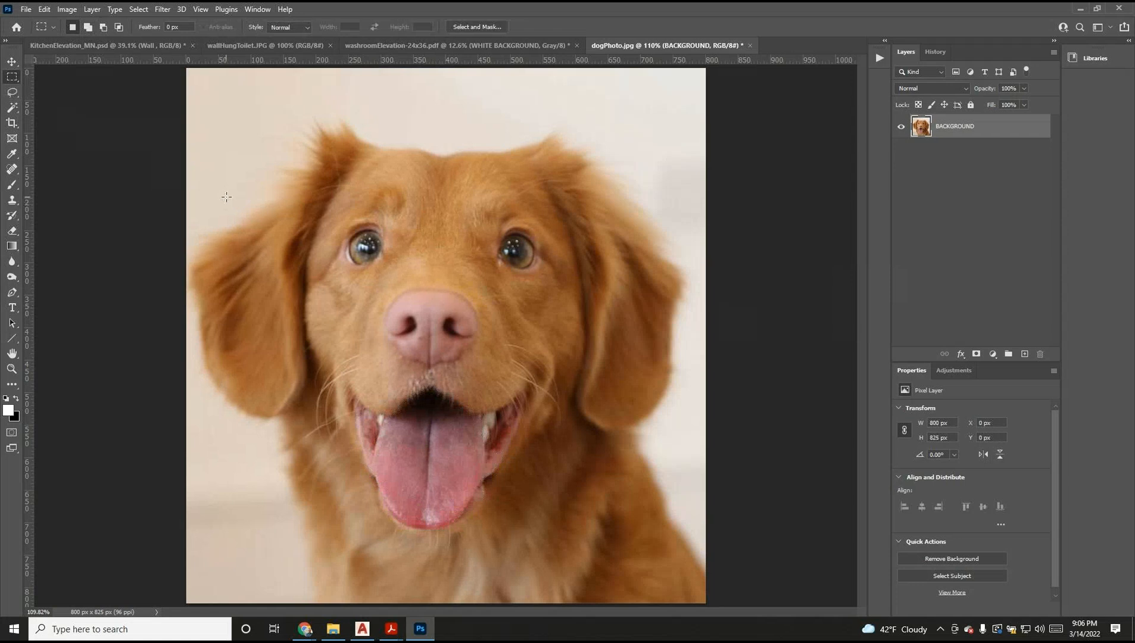
left_click(139, 10)
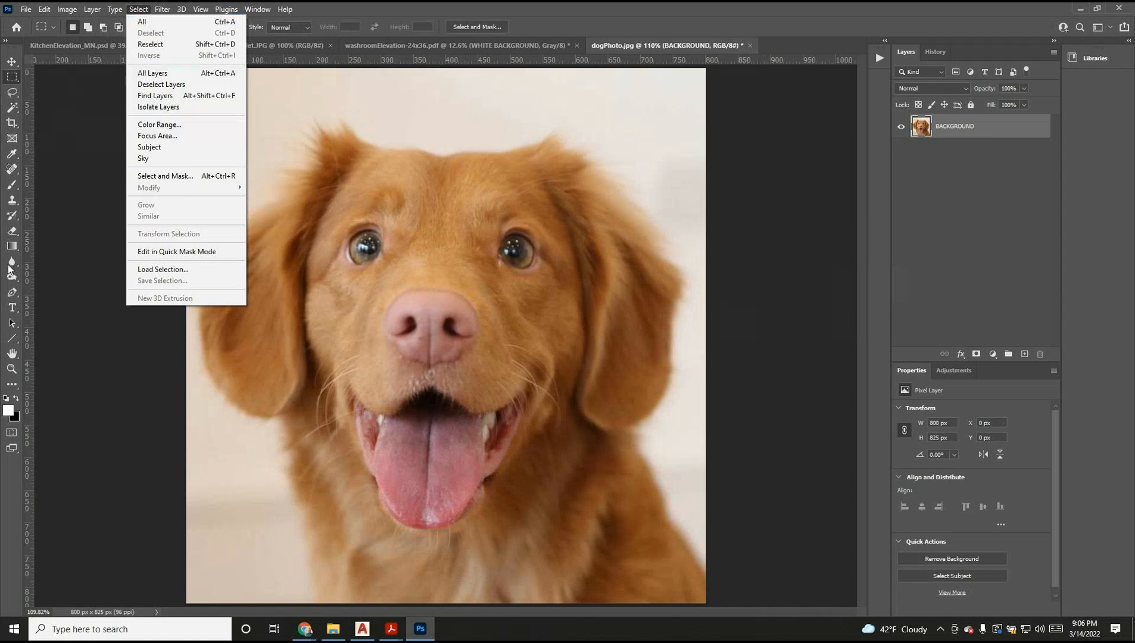
left_click(138, 11)
left_click(138, 11)
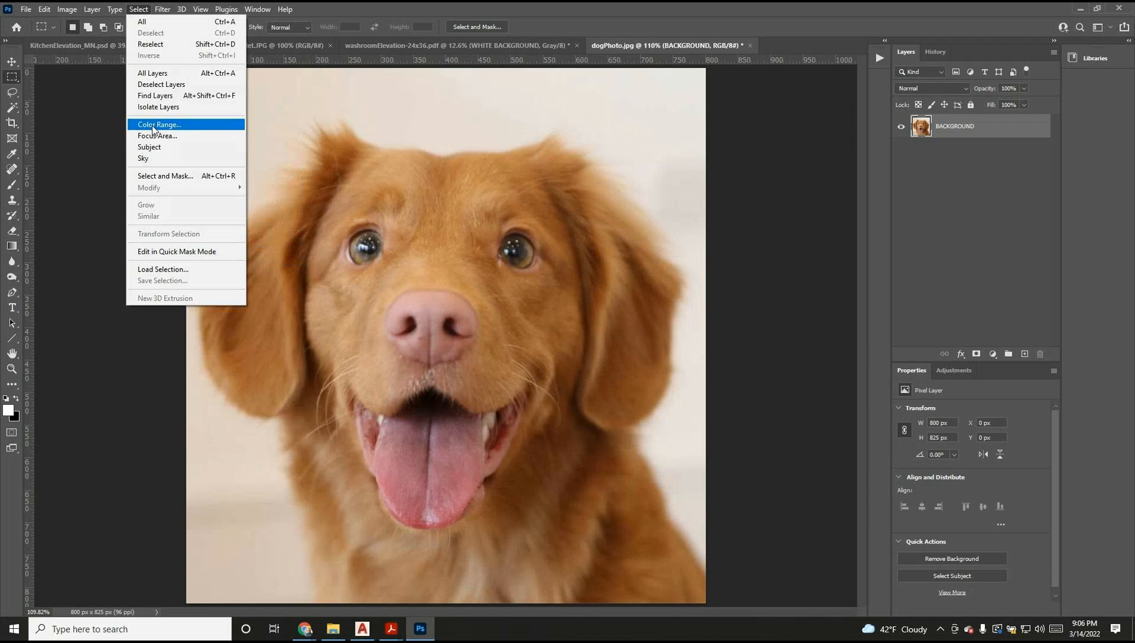
left_click(154, 126)
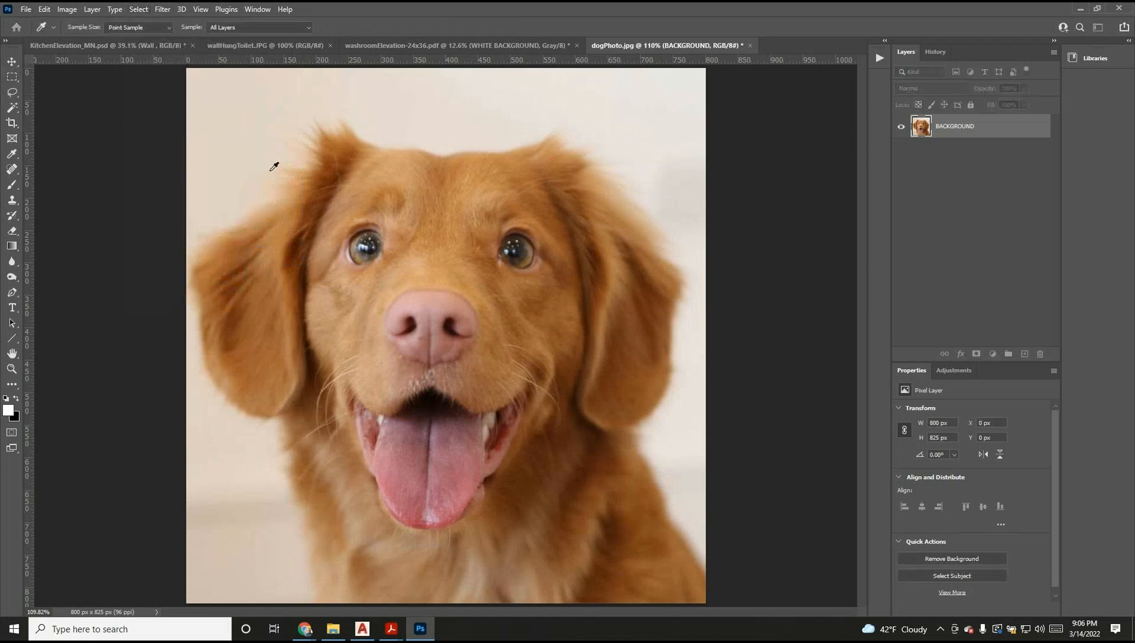
left_click_drag(904, 182, 676, 82)
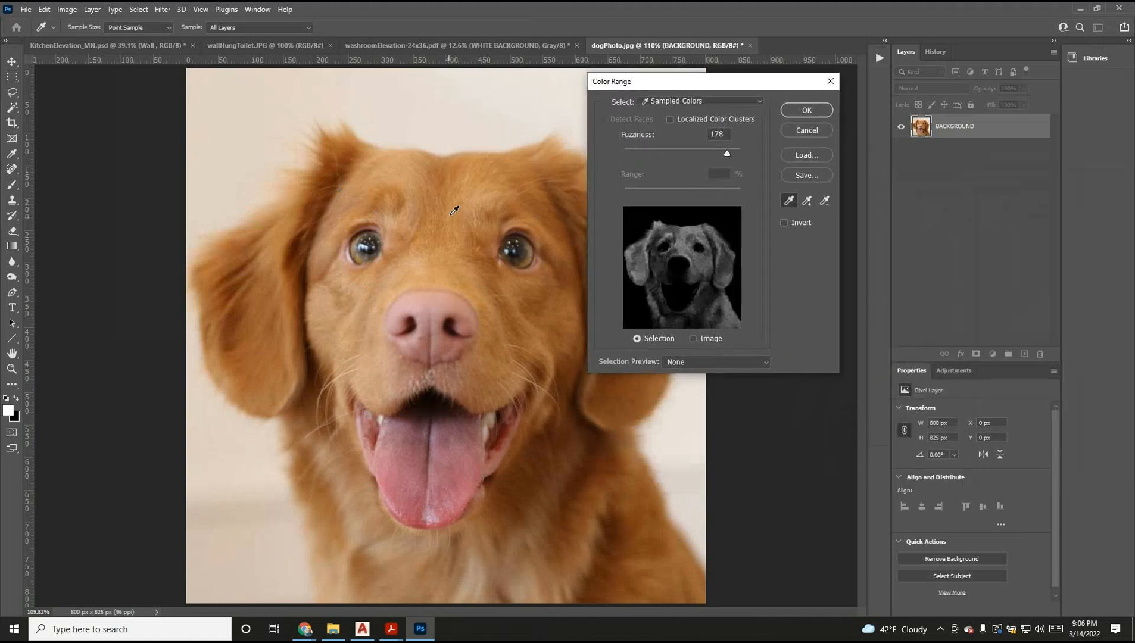
left_click(432, 302)
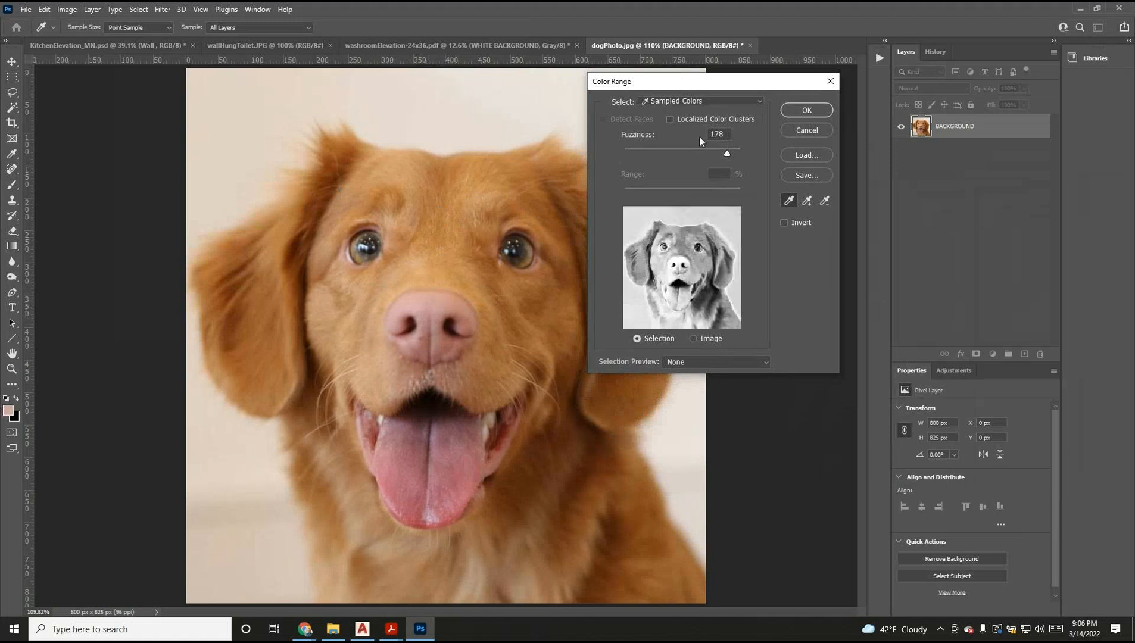
Step: Reduce the Color Range fuzziness to a low value that isolates the nose's pink tones, and create the selection
left_click_drag(725, 153, 620, 167)
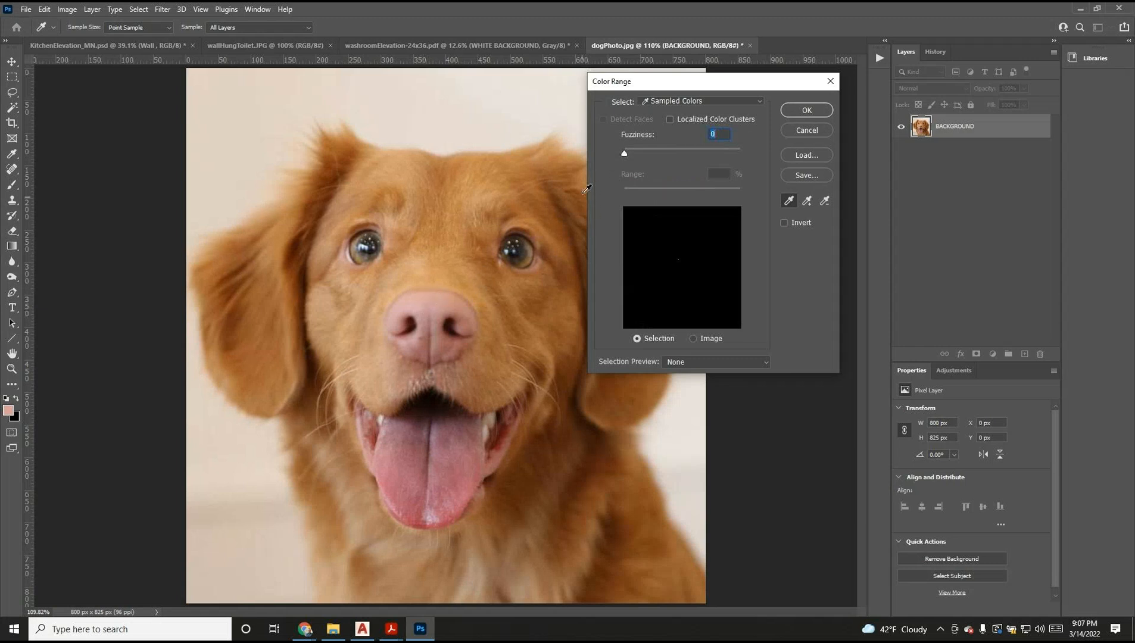
left_click_drag(625, 155, 631, 156)
left_click_drag(633, 154, 643, 155)
left_click_drag(647, 154, 639, 154)
left_click(801, 110)
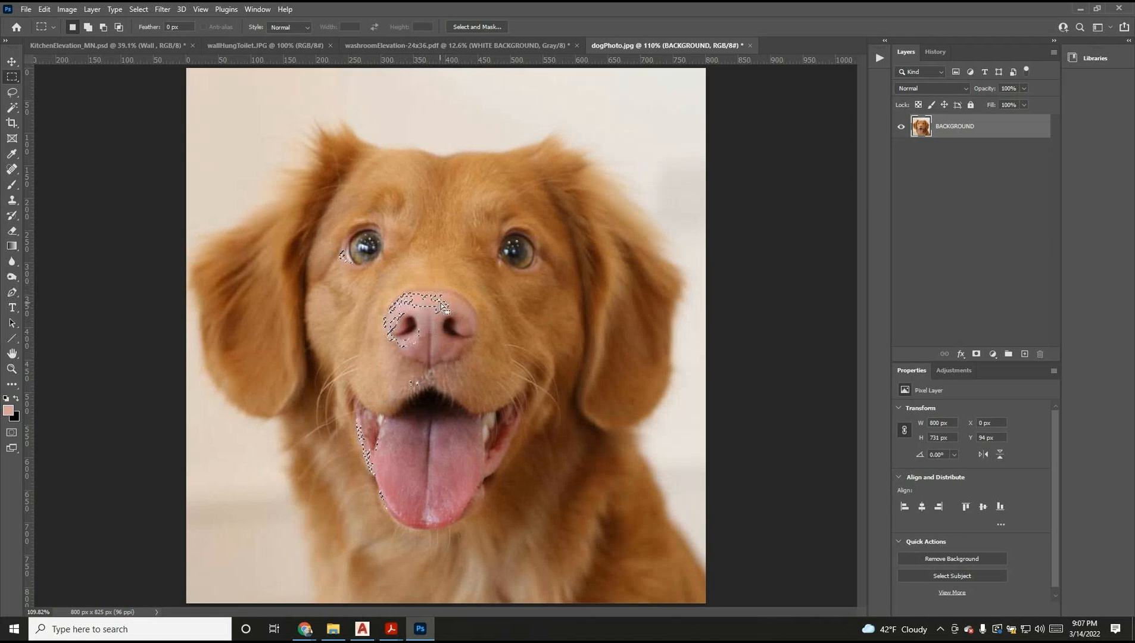
Step: Clear the nose selection and sample the forehead fur with the Magic Wand at tolerance 30, selecting about 755 by 667 px
left_click(162, 9)
mouse_move(138, 9)
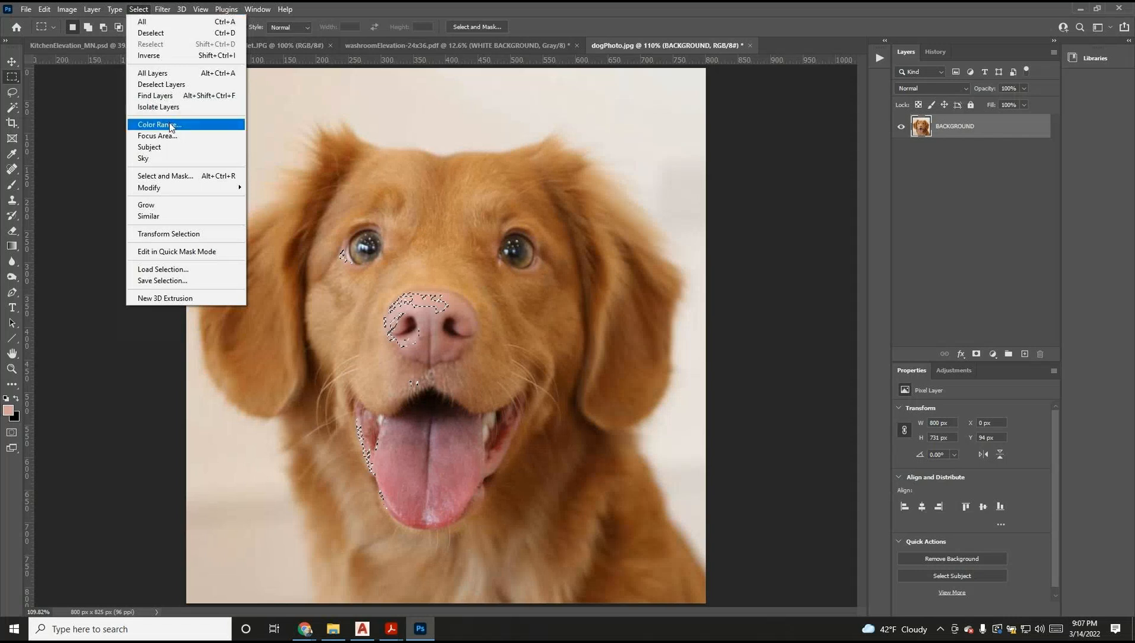
left_click(169, 219)
key("ctrl+d")
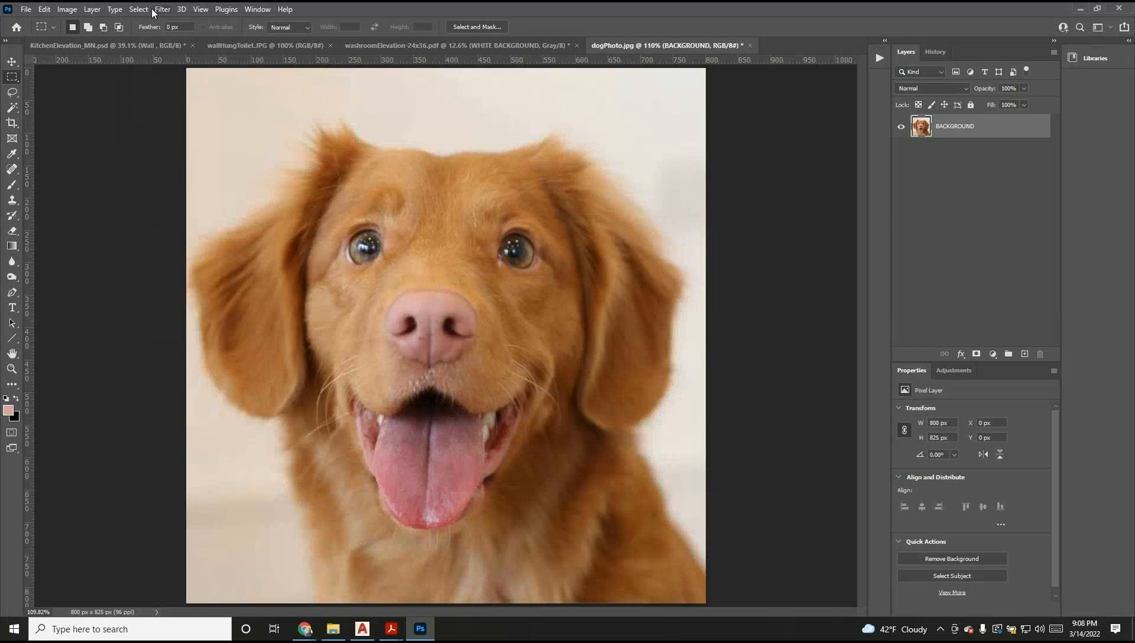
left_click(12, 108)
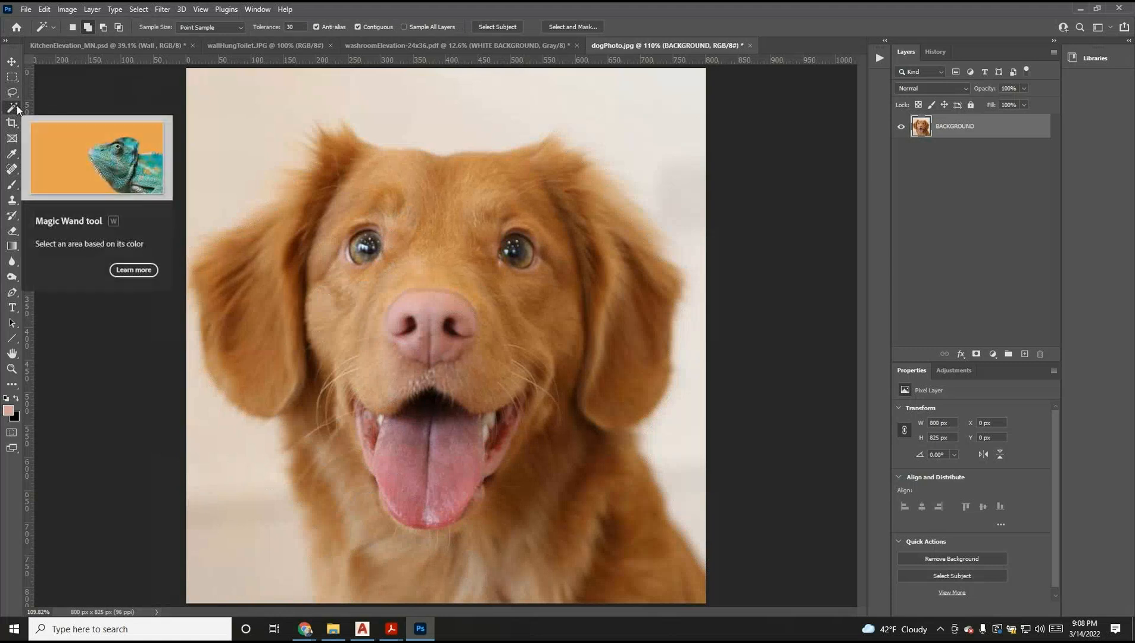
left_click(438, 207)
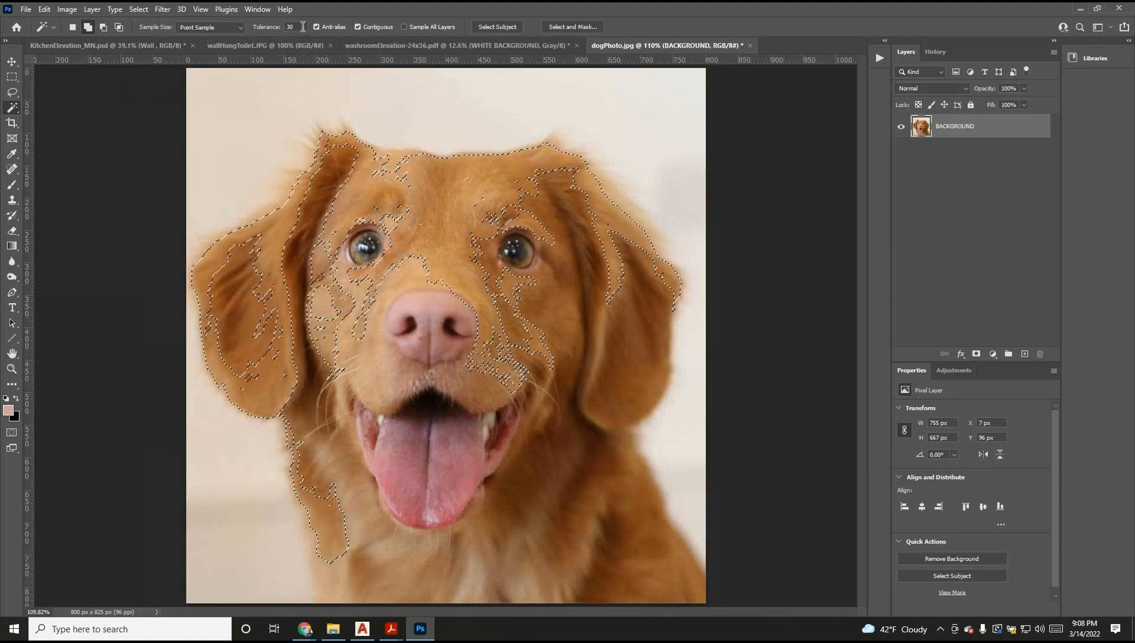
Step: Set the Magic Wand tolerance to 10 and clear the fur selection
double_click(292, 27)
type("10")
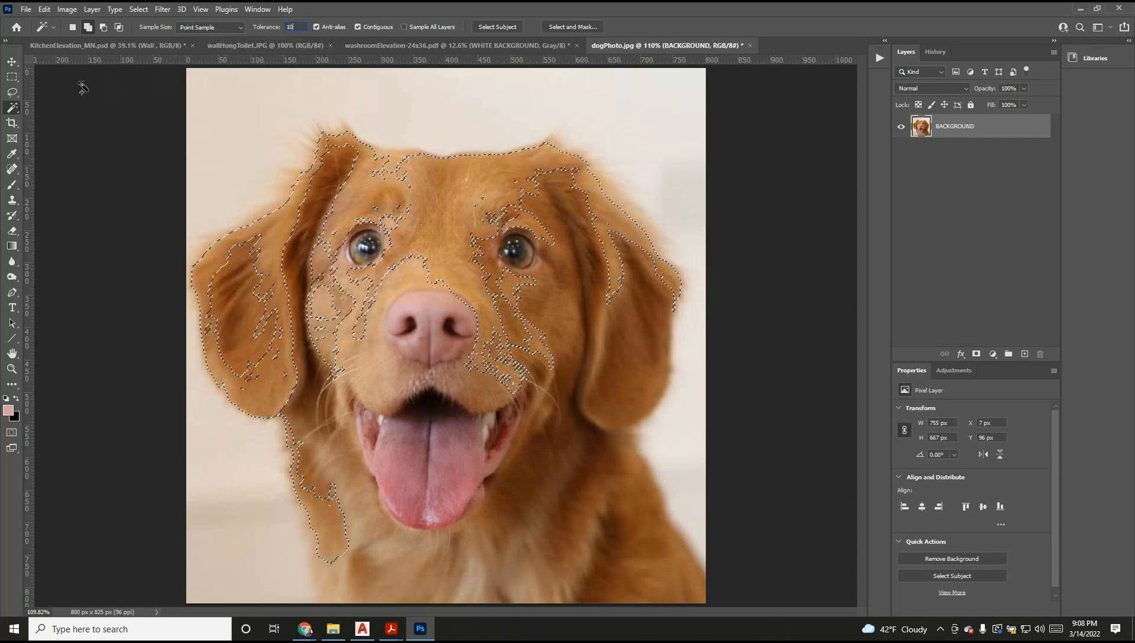
left_click(11, 77)
key("ctrl+d")
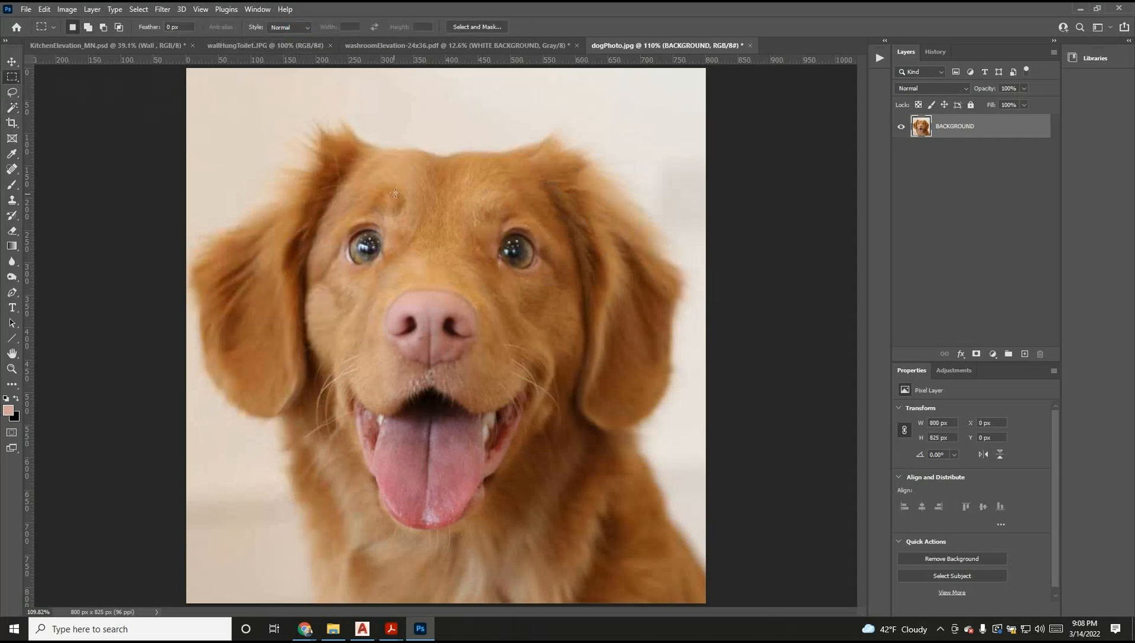
Step: Sample a forehead patch of about 30 by 68 px with the Magic Wand and extend it to similar colours across the photo
left_click(12, 109)
left_click(440, 189)
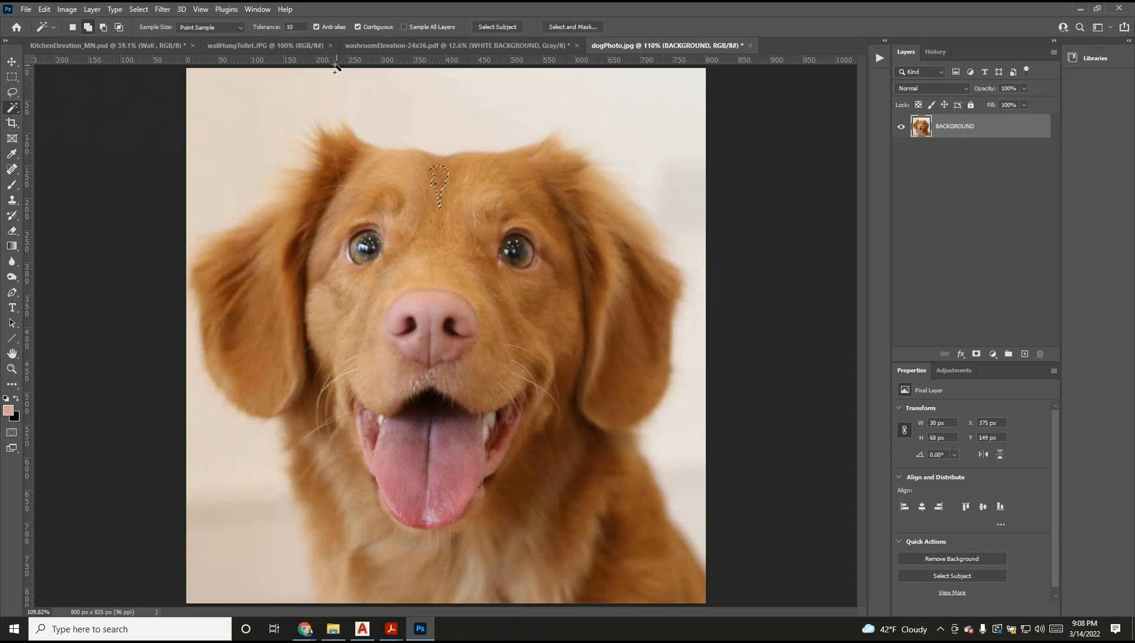
left_click(139, 9)
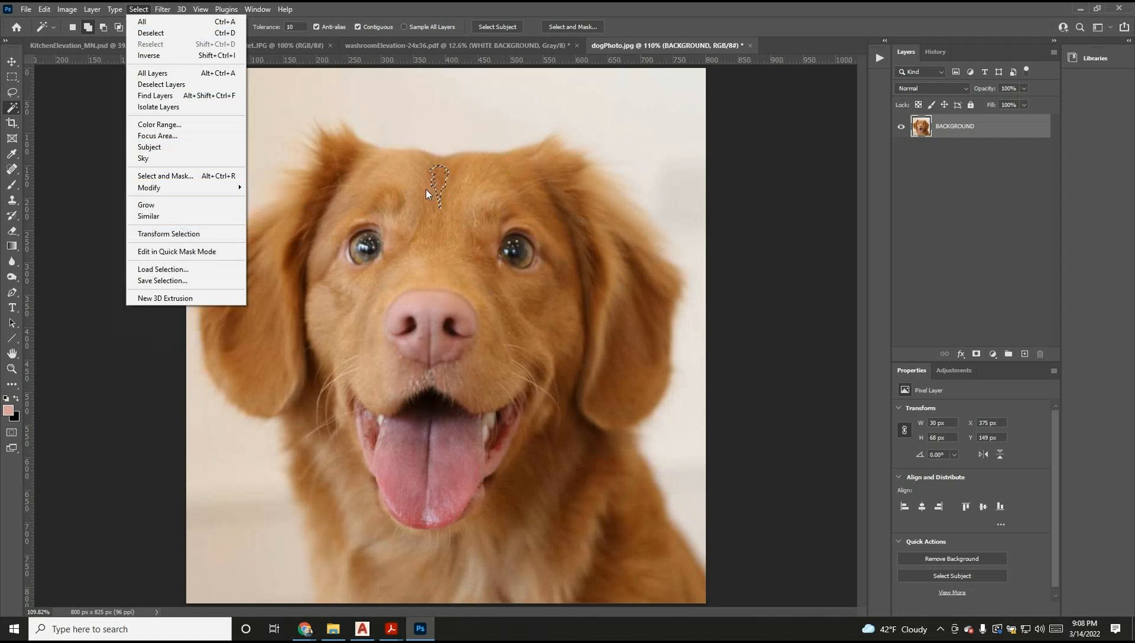
left_click(148, 217)
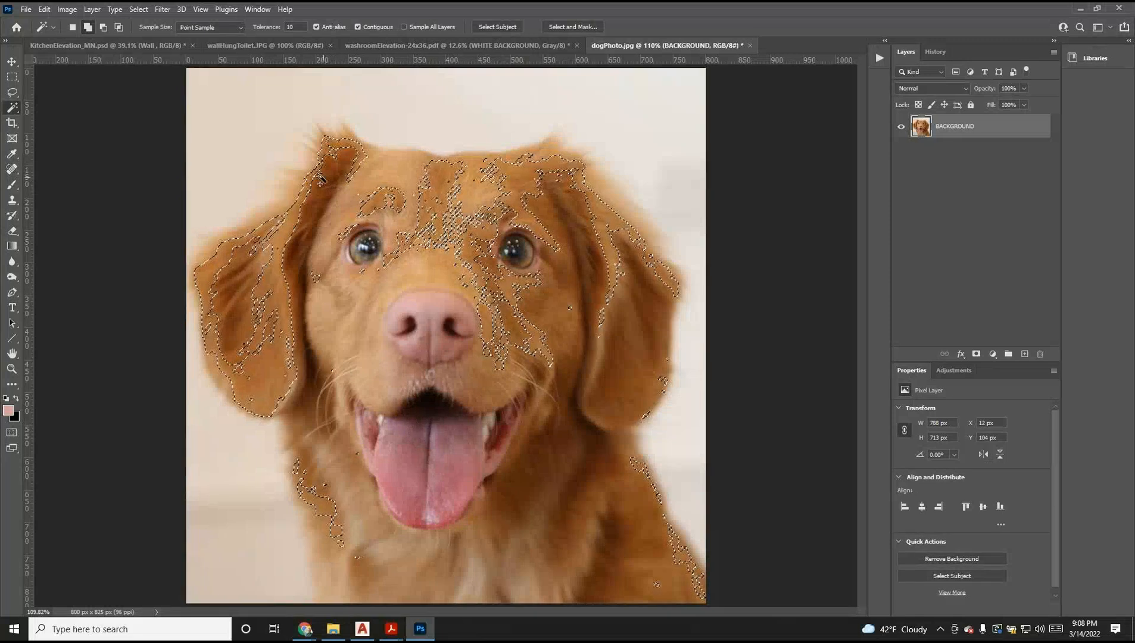
Step: Clear the existing colour-based selection on the dog using the Rectangular Marquee tool
left_click(12, 93)
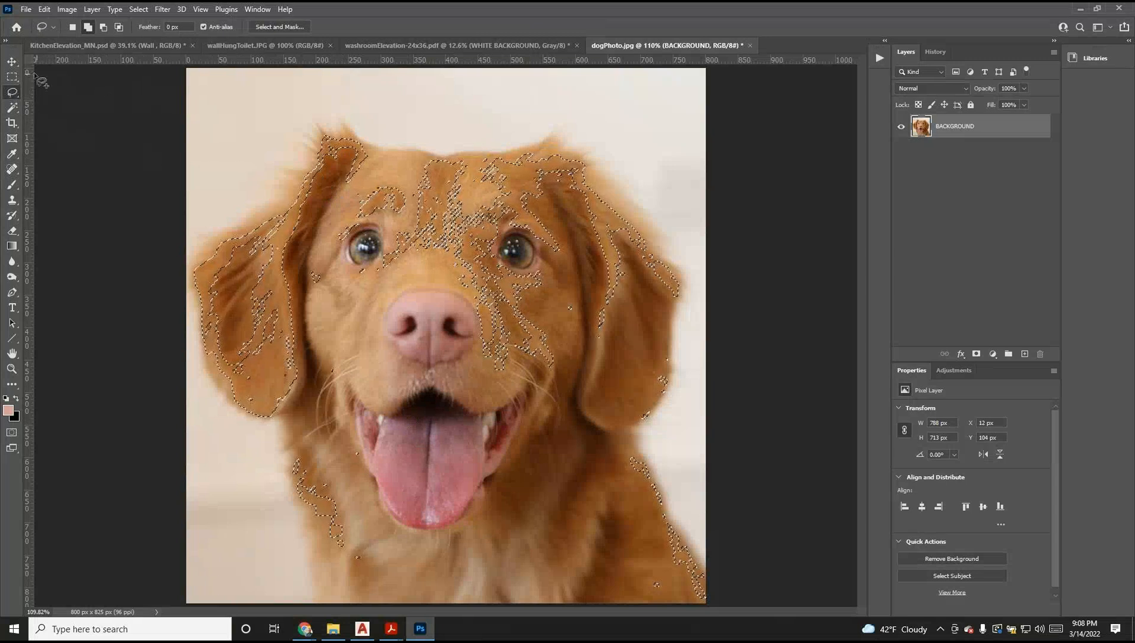
left_click(12, 77)
left_click(307, 140)
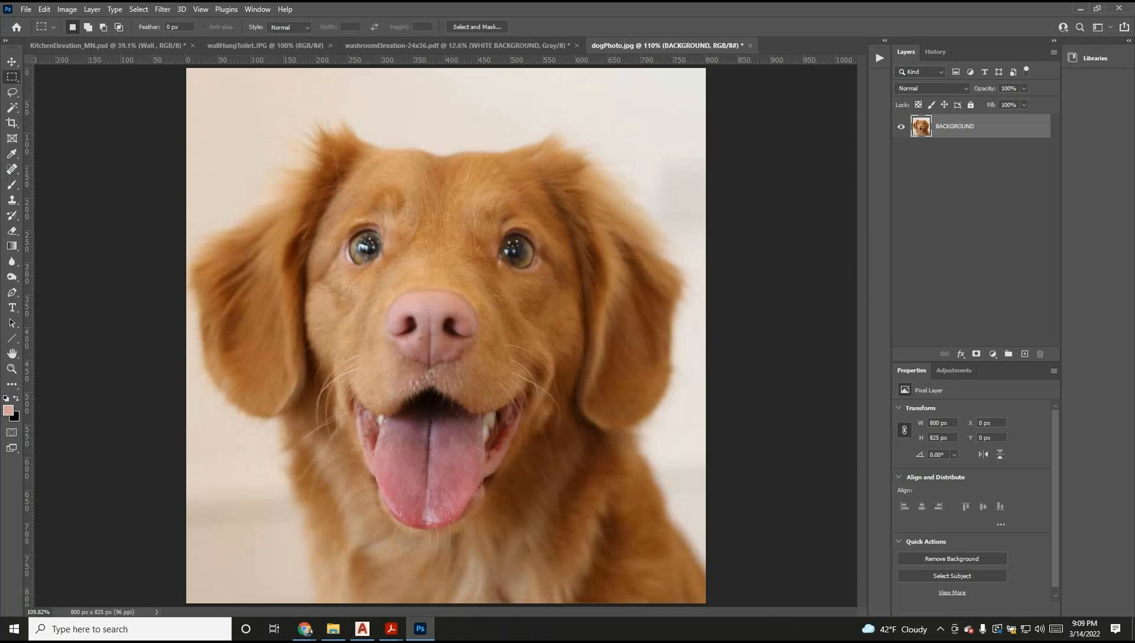
Step: Reset the colour swatches to default, swap them, and set the foreground colour to a medium green with hue 130°
left_click(6, 400)
left_click(16, 398)
left_click(10, 412)
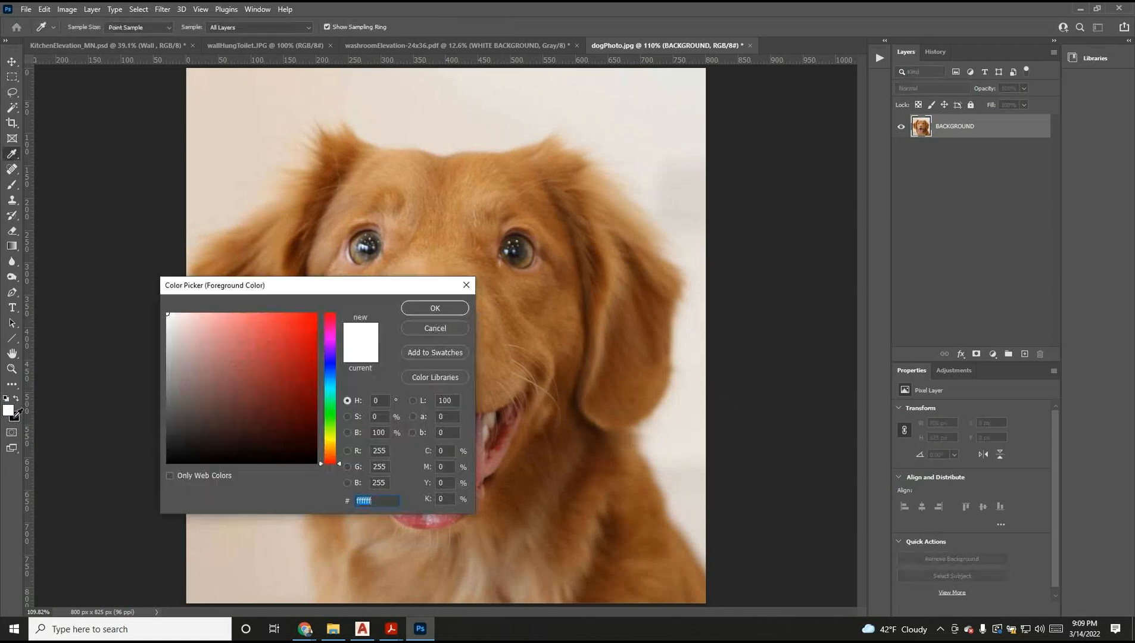
left_click(435, 328)
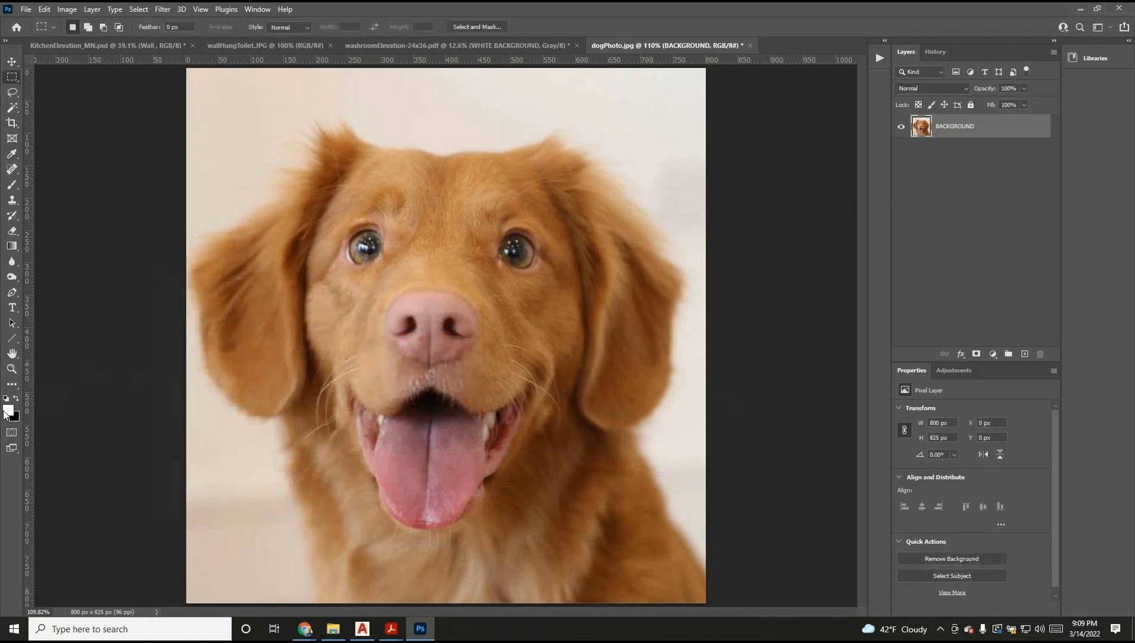
left_click(9, 411)
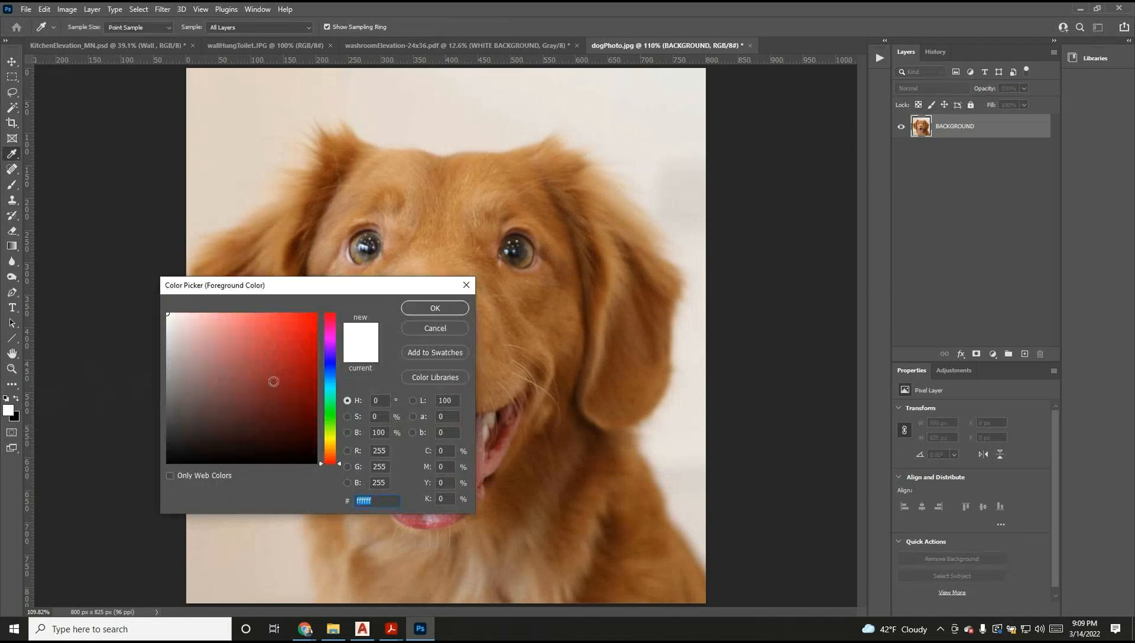
left_click_drag(339, 464, 340, 408)
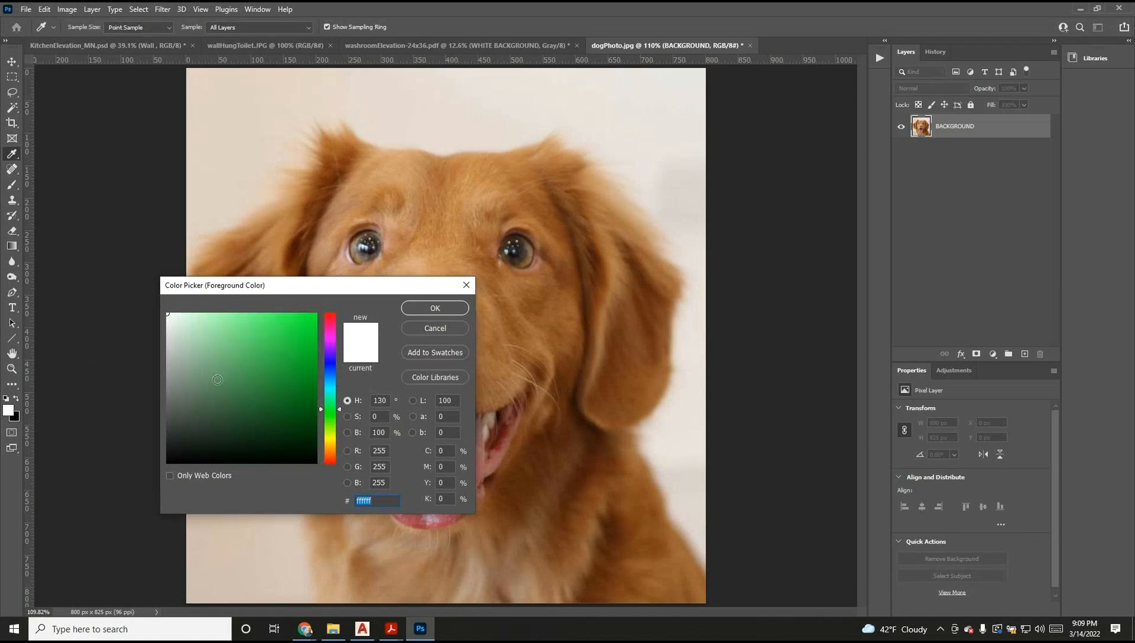
left_click(270, 345)
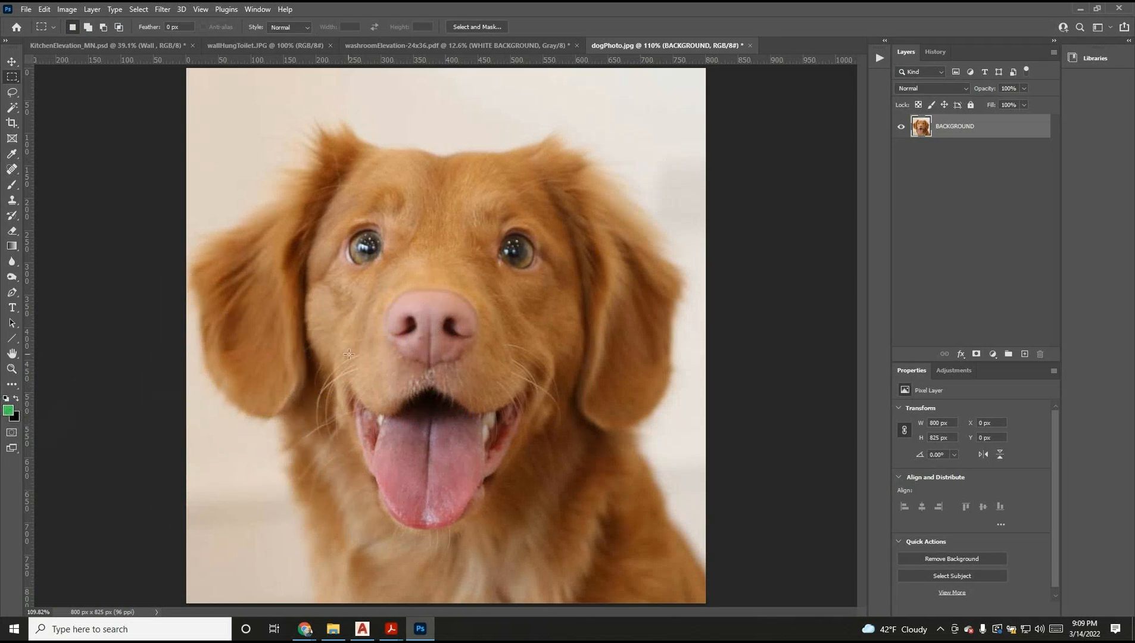
Step: Try filling a marquee about 373 × 174 px over the dog's forehead with the foreground colour, undo the fill and deselect
left_click_drag(302, 117, 545, 231)
left_click(44, 9)
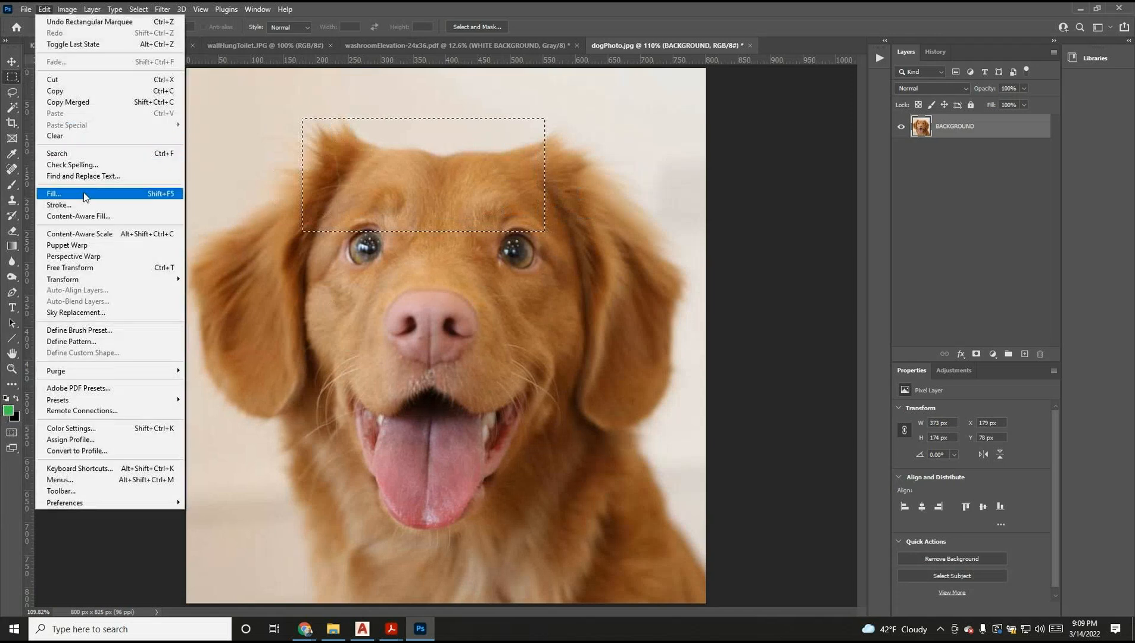
left_click(83, 195)
left_click(402, 219)
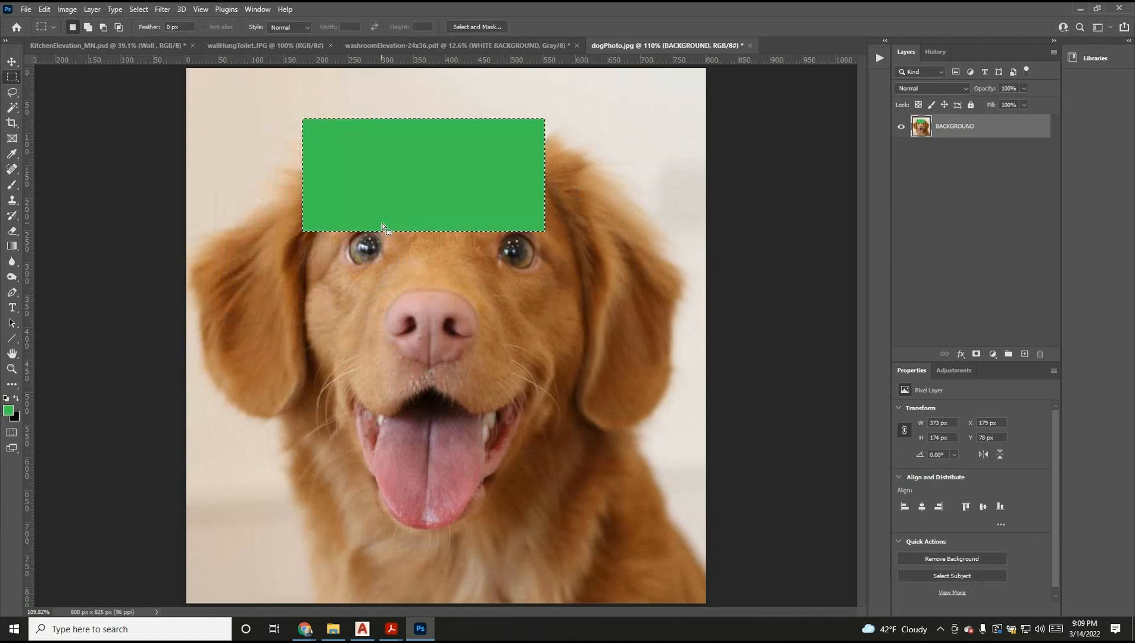
key("ctrl+z")
left_click(146, 123)
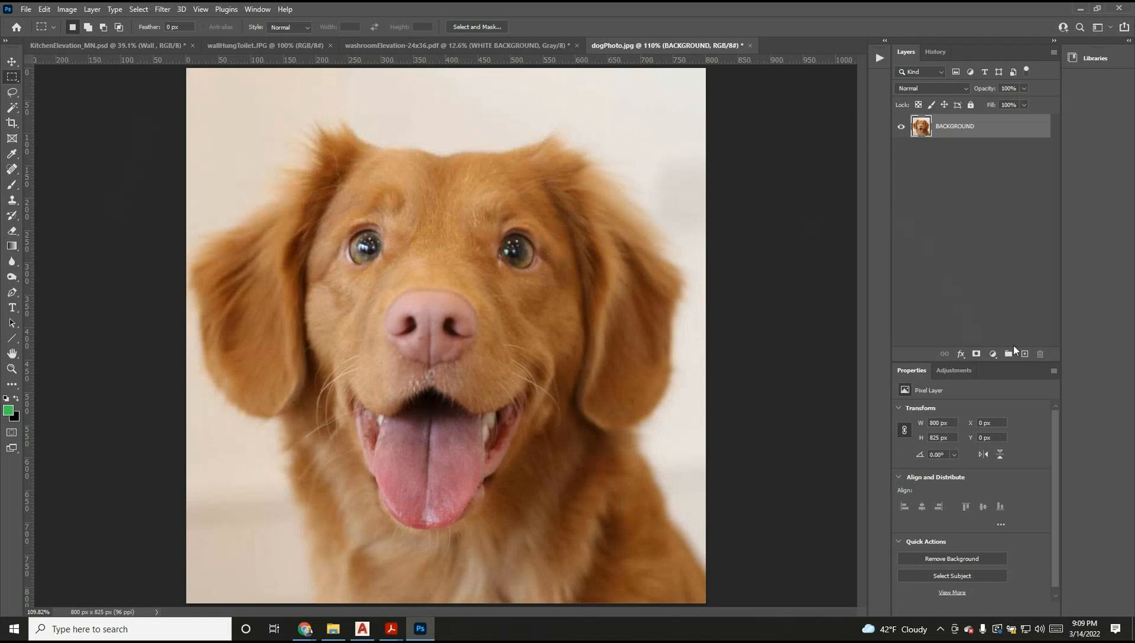
Step: Create a new layer above BACKGROUND and name it GREEN
left_click(1025, 355)
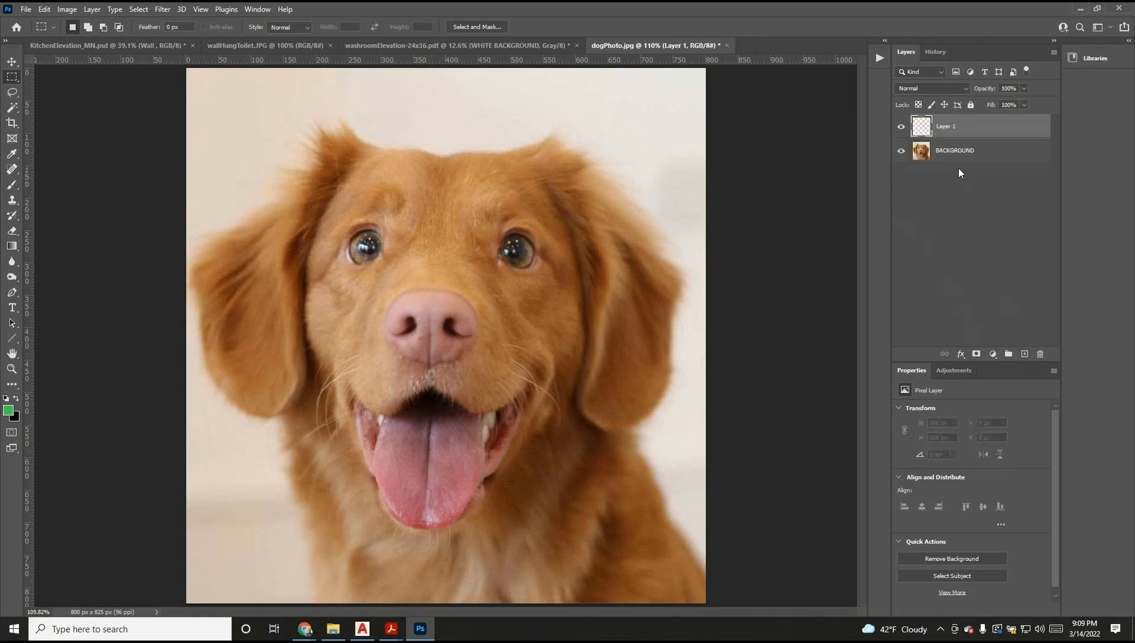
double_click(955, 127)
type("gree")
key("BackSpace")
key("BackSpace")
key("BackSpace")
type("REEN")
key("Return")
Step: Fill a rectangular selection about 242 × 161 px over the dog's forehead with the foreground colour on the GREEN layer and deselect
left_click_drag(291, 124, 449, 228)
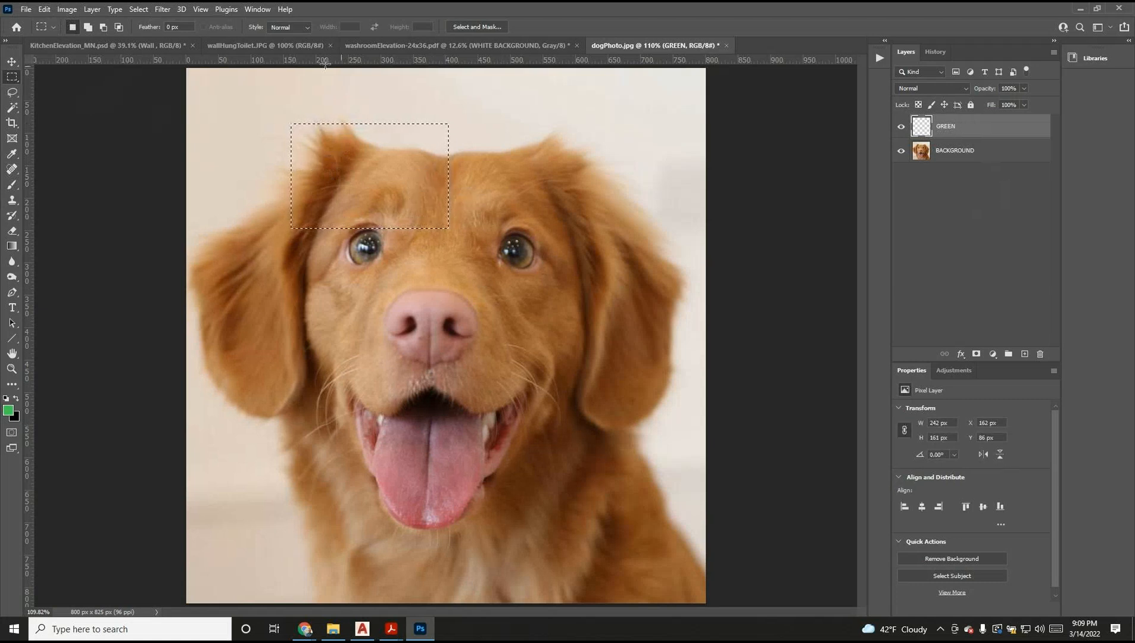
left_click(44, 9)
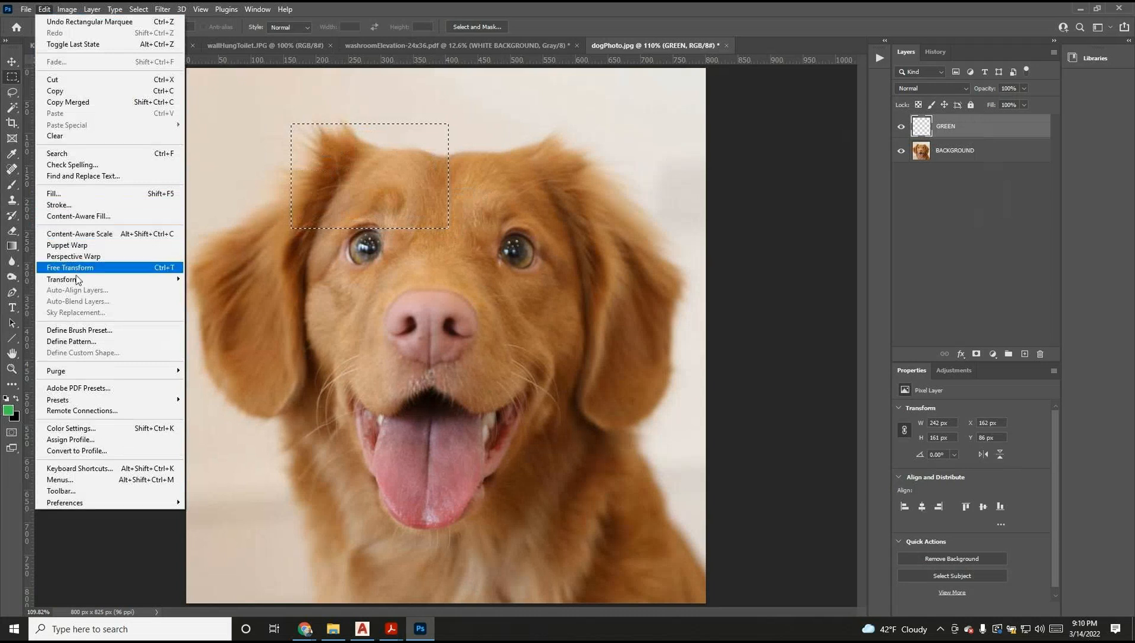
left_click(56, 193)
left_click(399, 220)
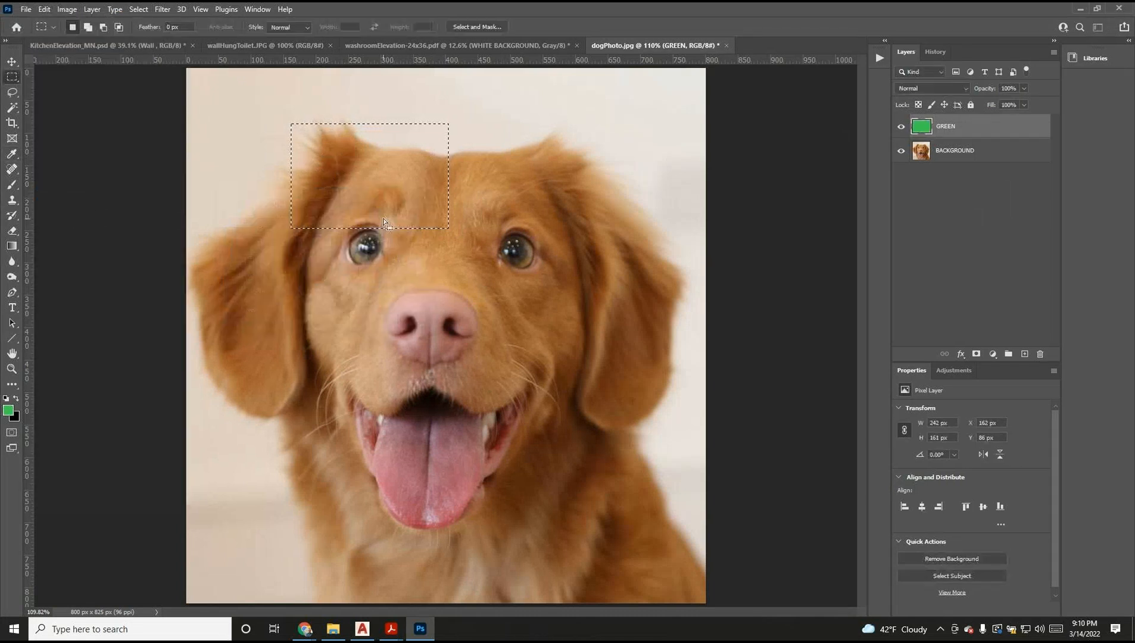
key("ctrl+d")
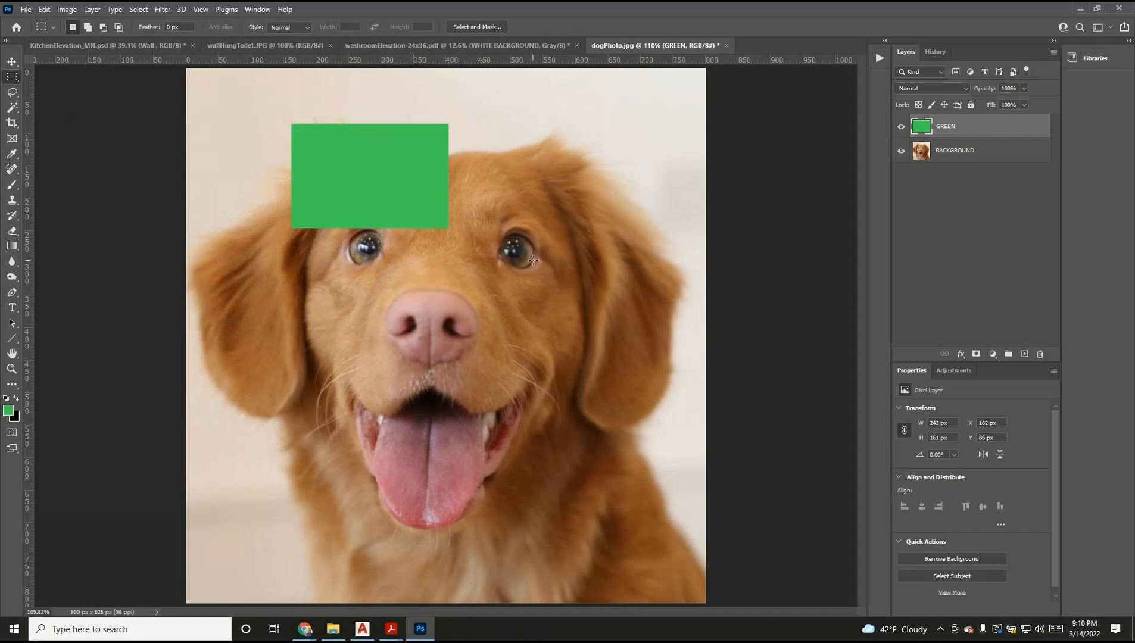
Step: Toggle the visibility of the BACKGROUND and GREEN layers off and on to compare their contents
left_click(903, 151)
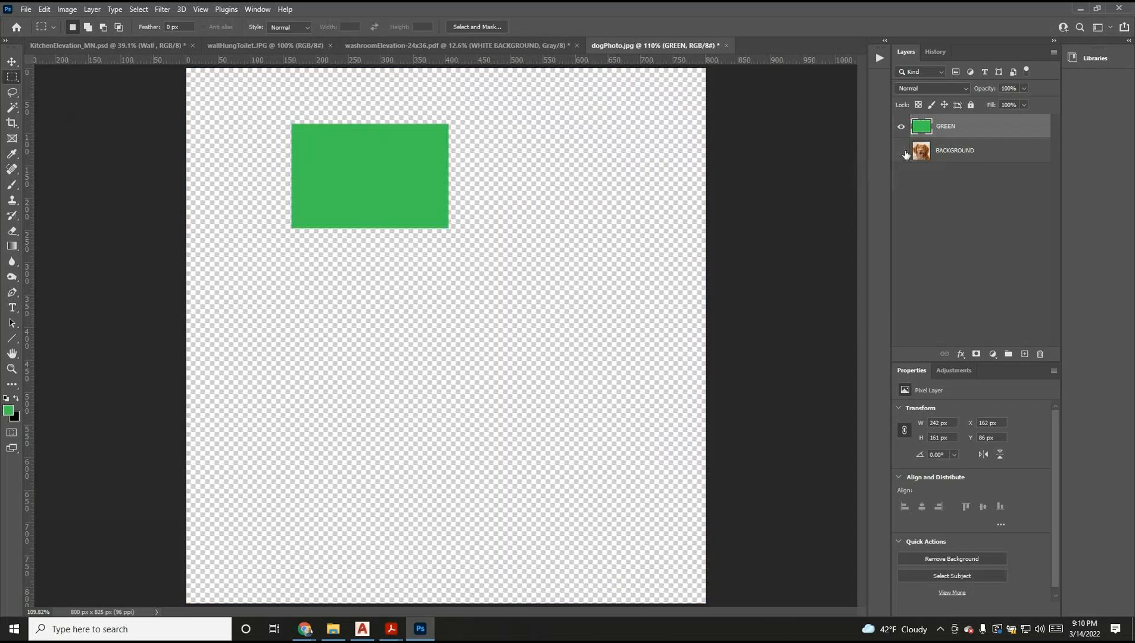
left_click(903, 152)
left_click(902, 128)
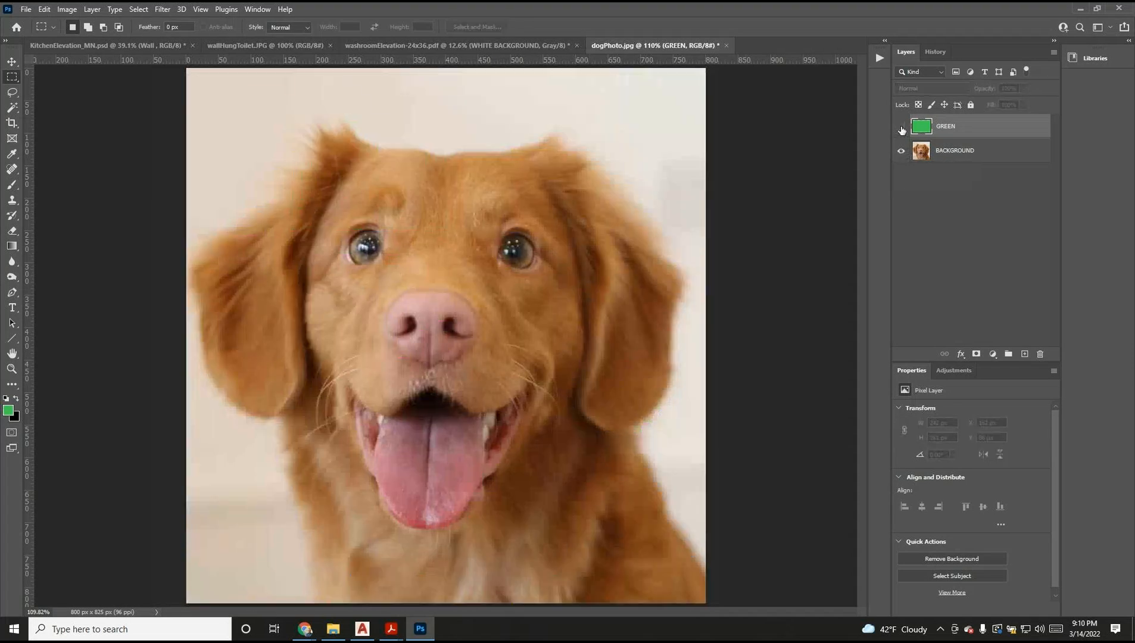
left_click(902, 128)
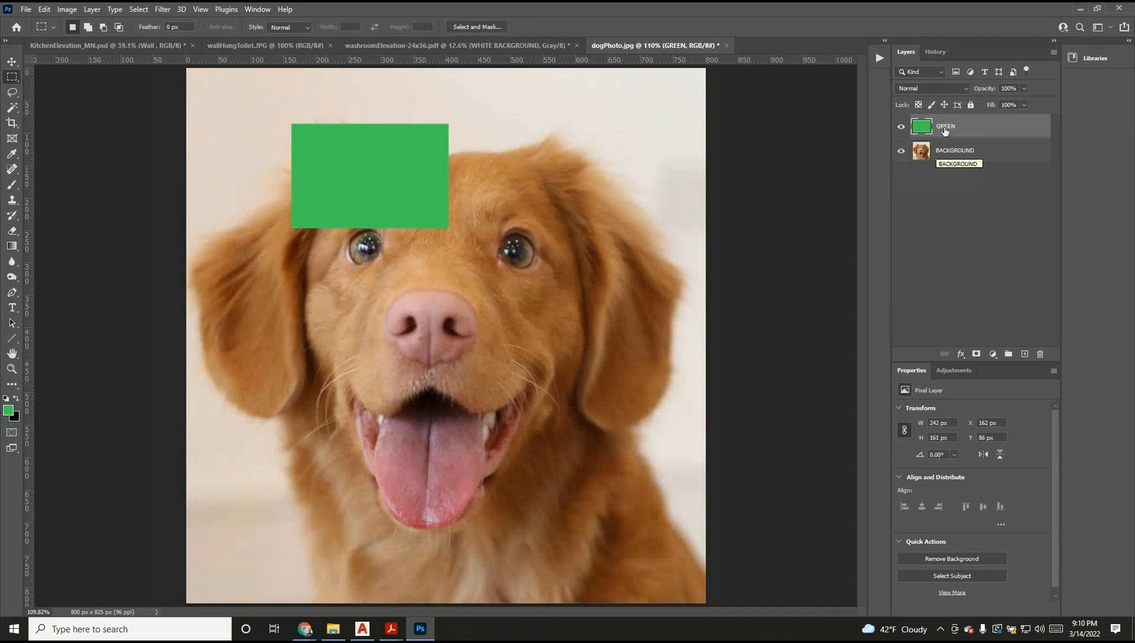
Step: Move the green rectangle to about X 279 px, Y 51 px above the dog's eyes, and delete the GREEN layer
left_click(12, 61)
left_click_drag(374, 188, 471, 140)
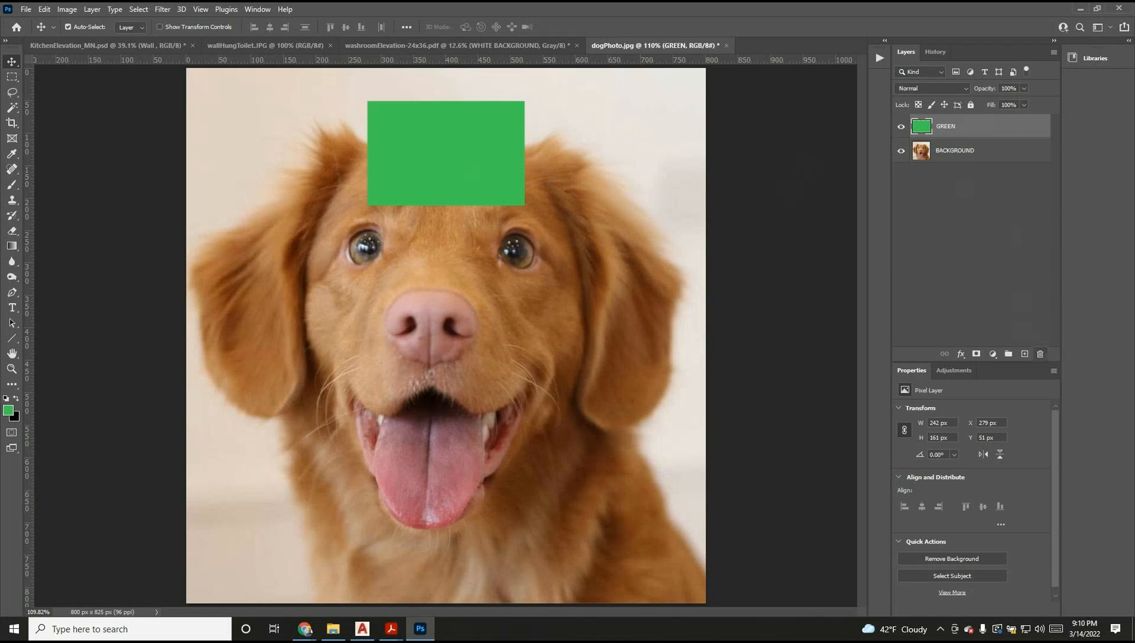
left_click(1041, 354)
left_click(752, 309)
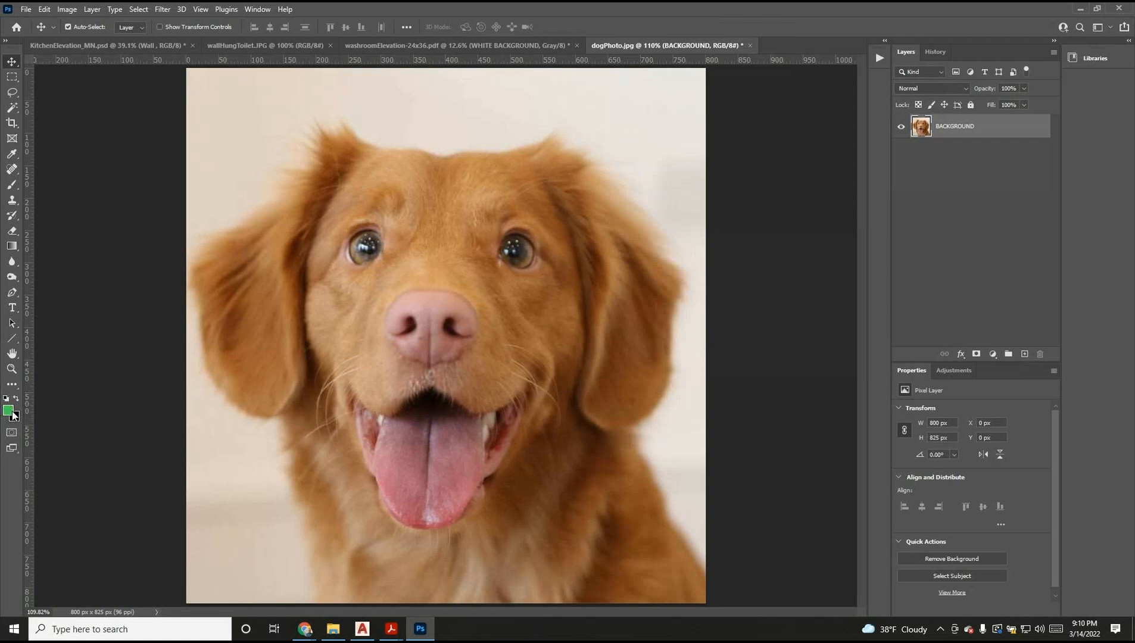
left_click(45, 10)
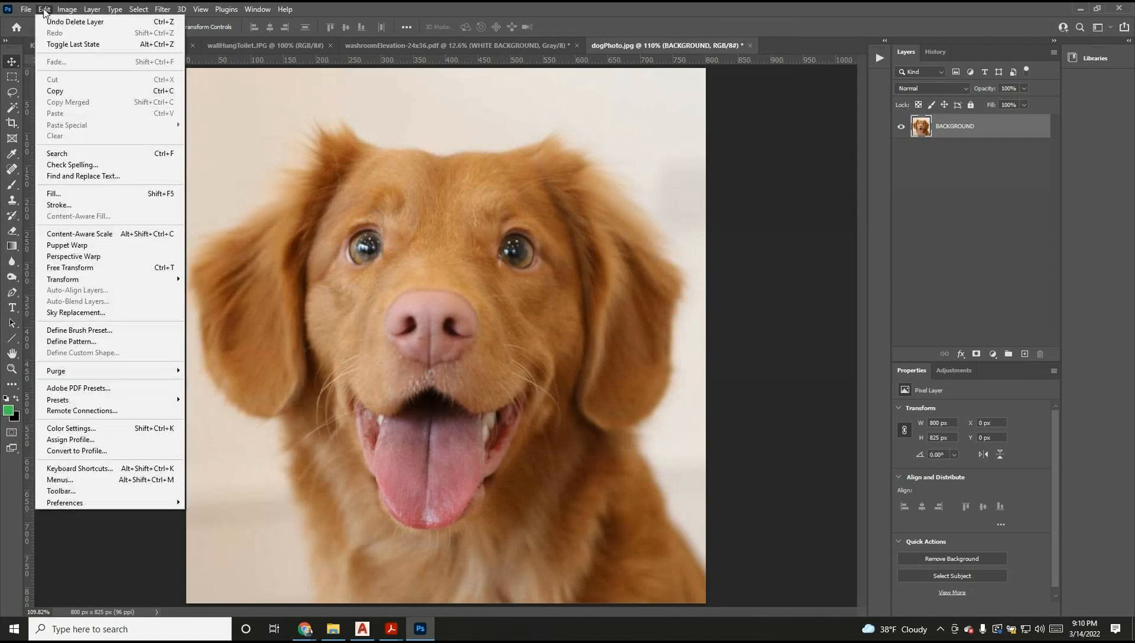
left_click(74, 193)
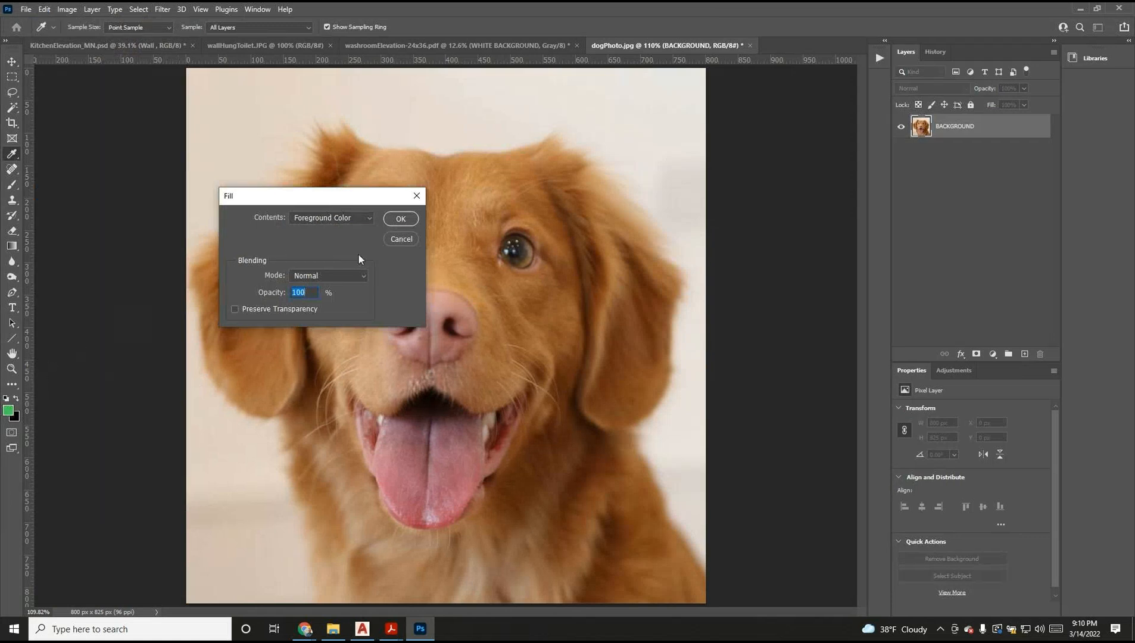
left_click(397, 238)
key("v")
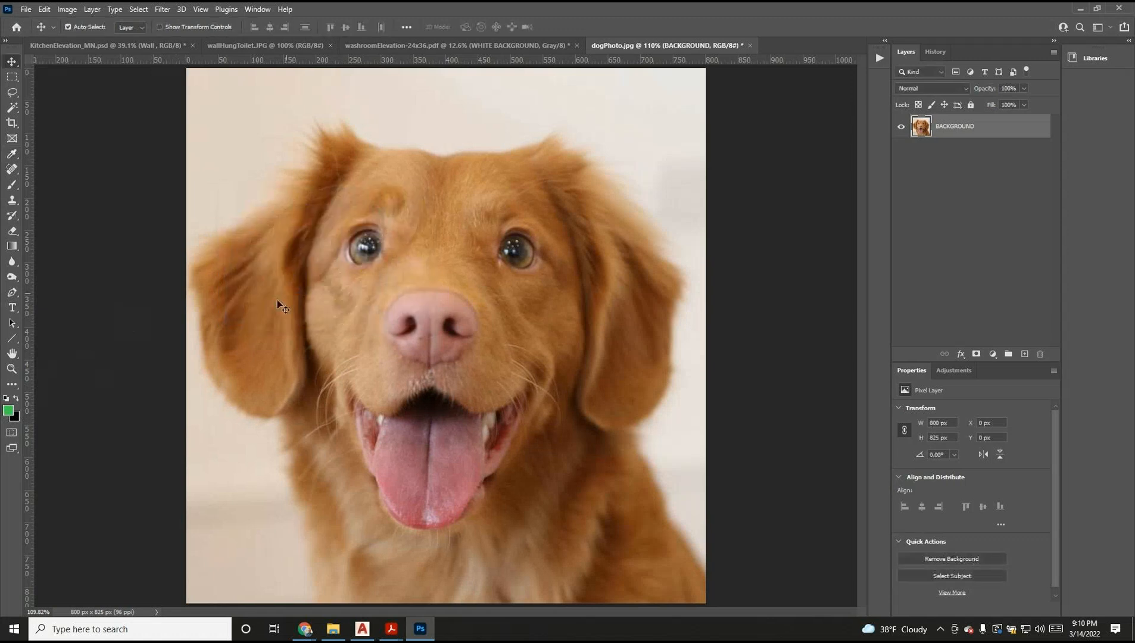
Step: Reset the colour swatches to default and swap them to get a white foreground and black background
left_click(6, 401)
left_click(17, 399)
left_click(17, 399)
left_click(17, 399)
Step: Activate the Brush tool and check its brush tip, size and hardness settings
left_click(13, 185)
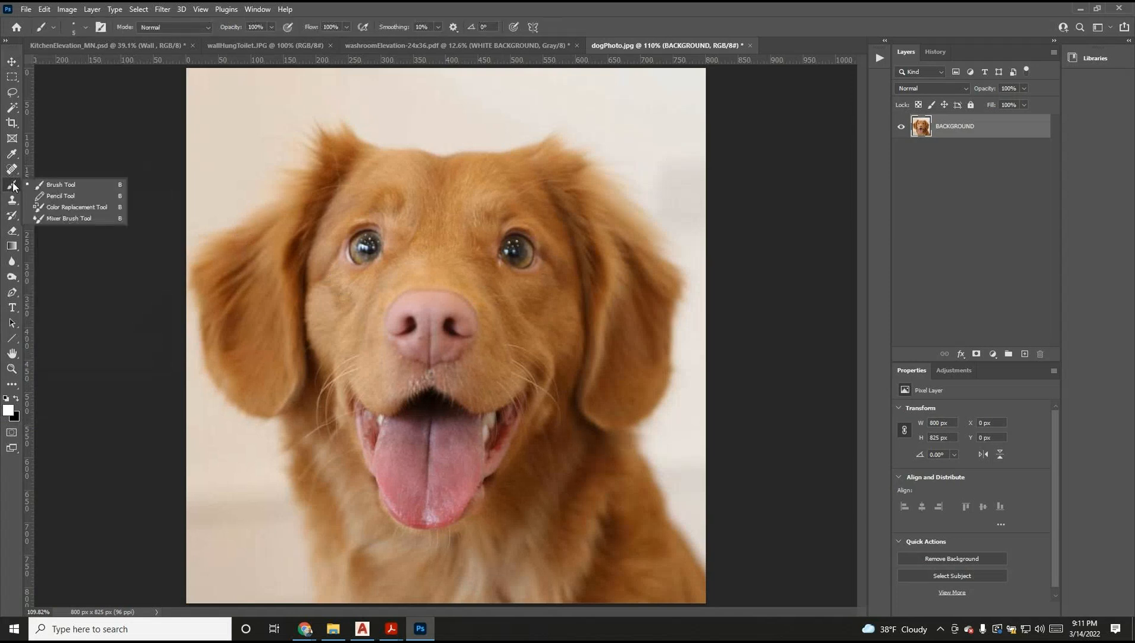
left_click(54, 189)
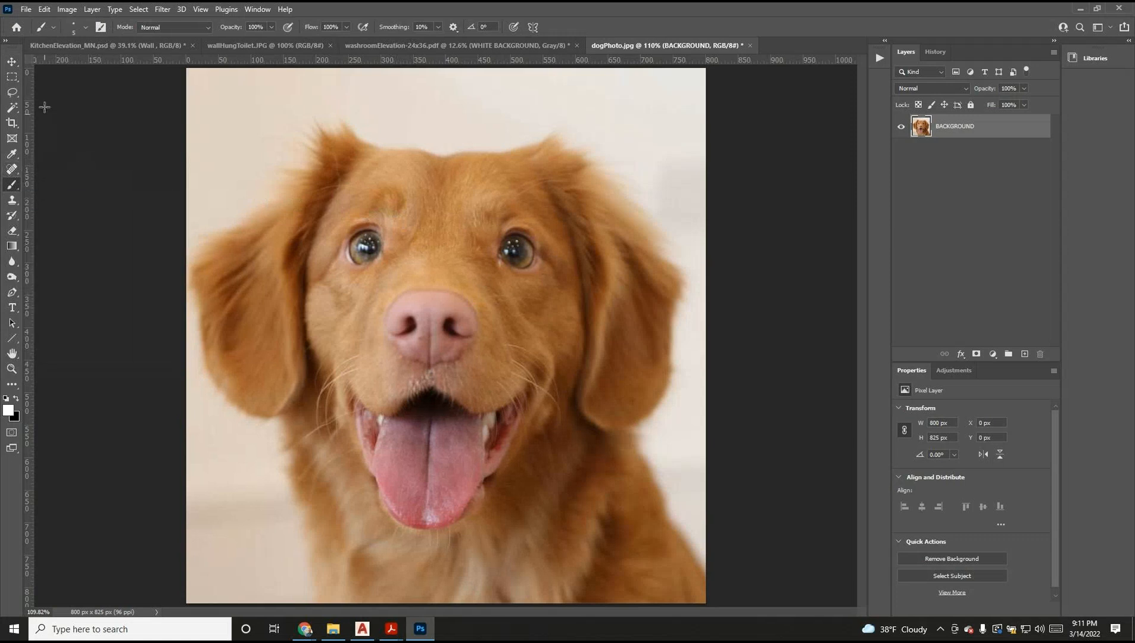
left_click(84, 30)
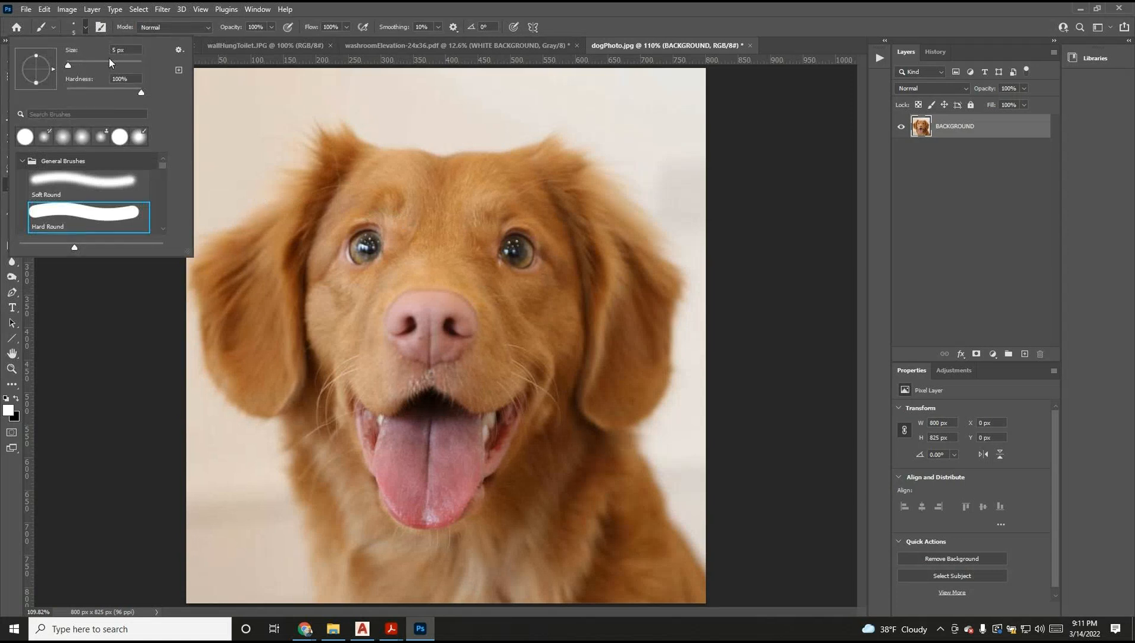
left_click(245, 64)
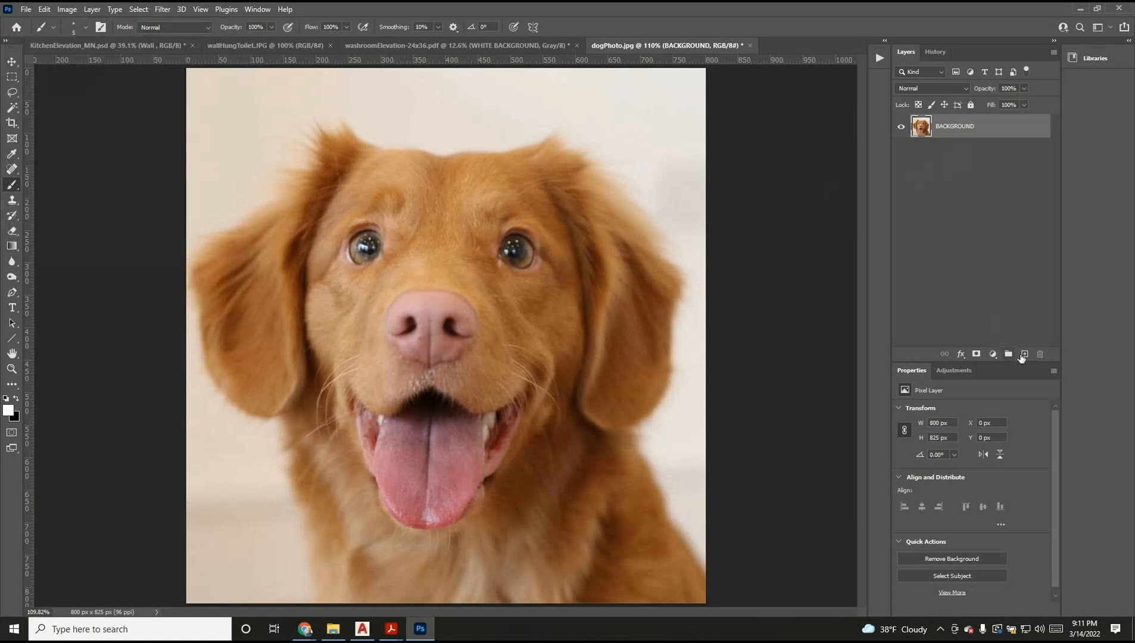
Step: Paint a white zigzag across the dog's eyes with the 5 px brush on a new layer, toggling that layer's visibility to compare
left_click(1024, 355)
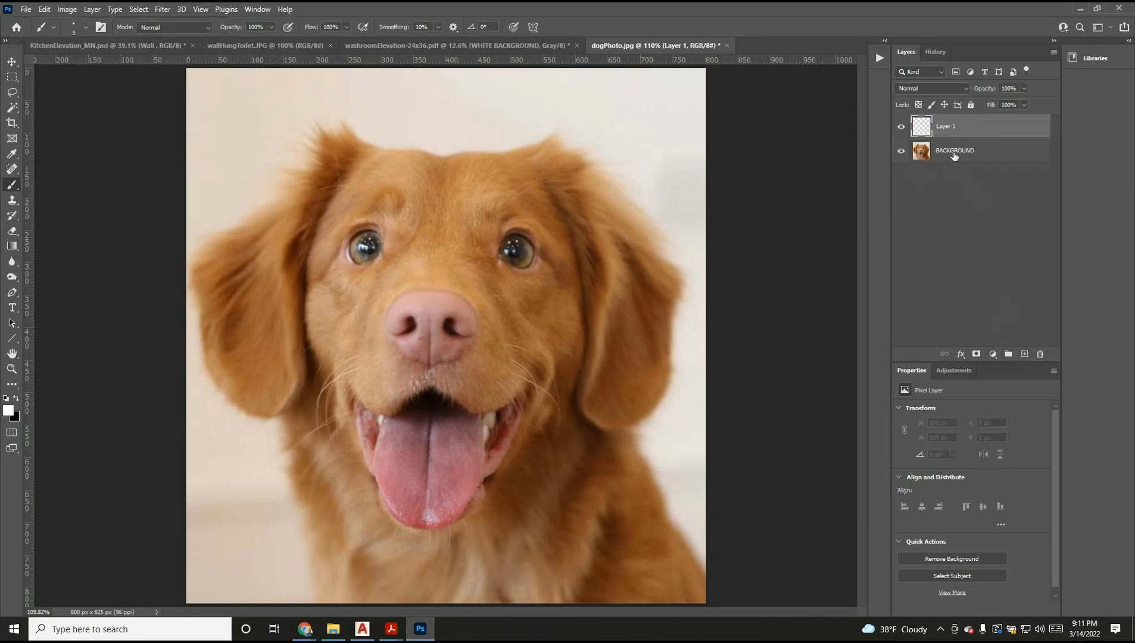
mouse_move(341, 213)
left_mouse_down()
mouse_move(465, 192)
mouse_move(343, 256)
mouse_move(557, 231)
mouse_move(396, 293)
mouse_move(548, 277)
left_mouse_up()
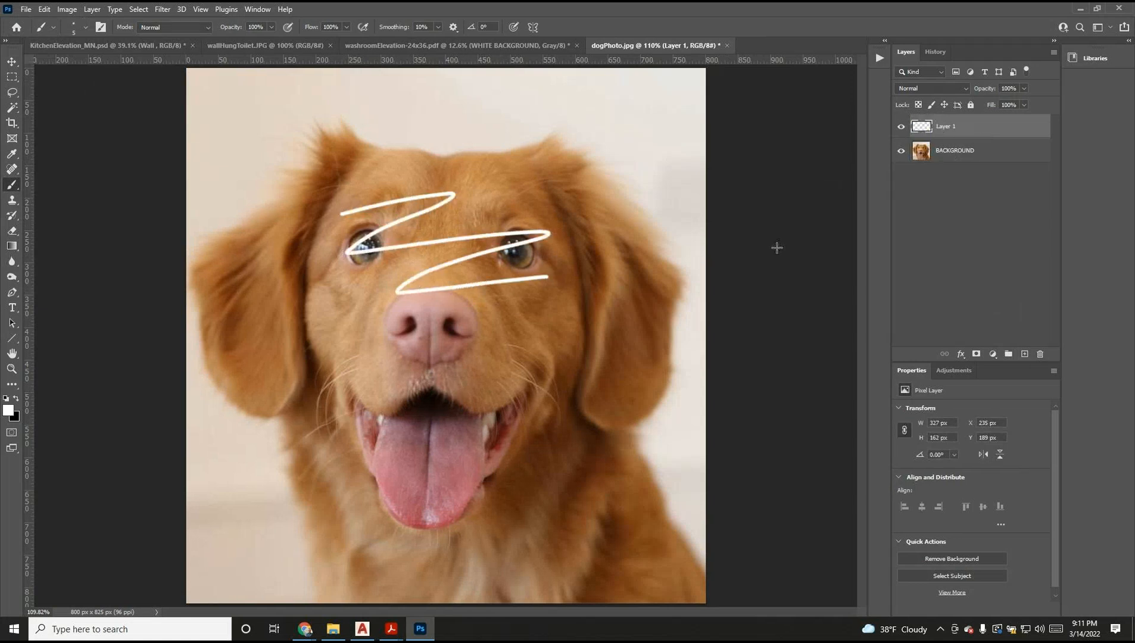
left_click(901, 128)
left_click(901, 128)
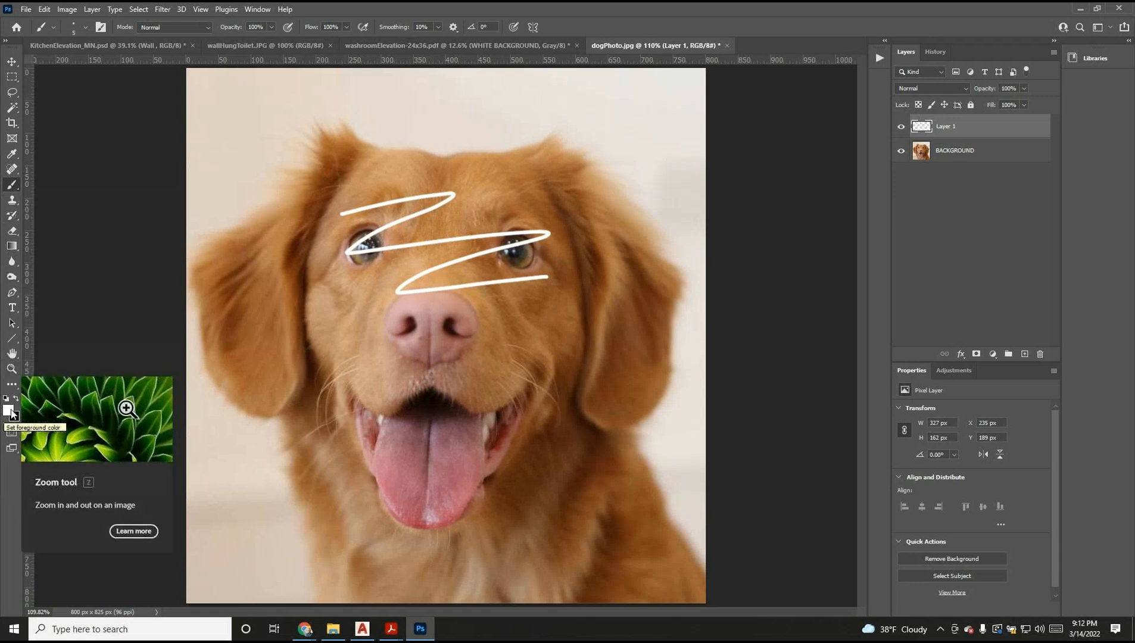
Step: Enlarge the brush to 62 px, paint a white loop around the dog's face, and toggle the painted layer's visibility
left_click(85, 28)
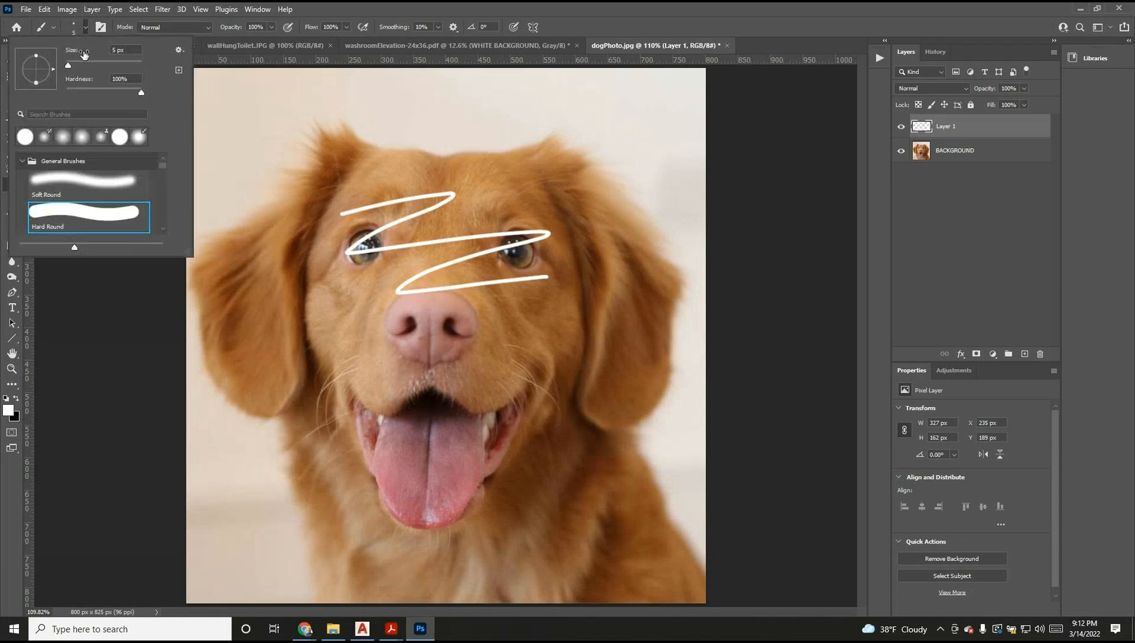
left_click_drag(68, 65, 90, 65)
mouse_move(344, 172)
left_mouse_down()
mouse_move(556, 163)
mouse_move(561, 174)
mouse_move(528, 200)
mouse_move(589, 217)
mouse_move(607, 248)
mouse_move(588, 274)
mouse_move(555, 402)
mouse_move(472, 520)
mouse_move(405, 535)
mouse_move(341, 484)
mouse_move(309, 421)
mouse_move(283, 340)
mouse_move(282, 259)
mouse_move(326, 168)
left_mouse_up()
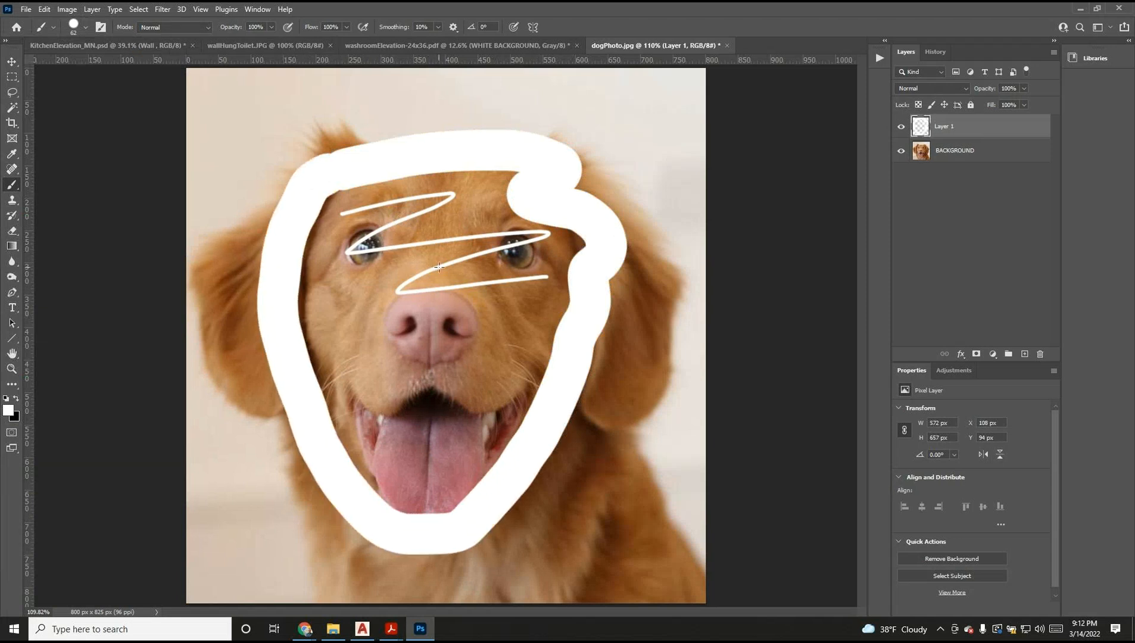
left_click(902, 129)
left_click(902, 128)
Step: Delete the painted layer and create a new empty layer above BACKGROUND, keeping it selected
left_click(1040, 354)
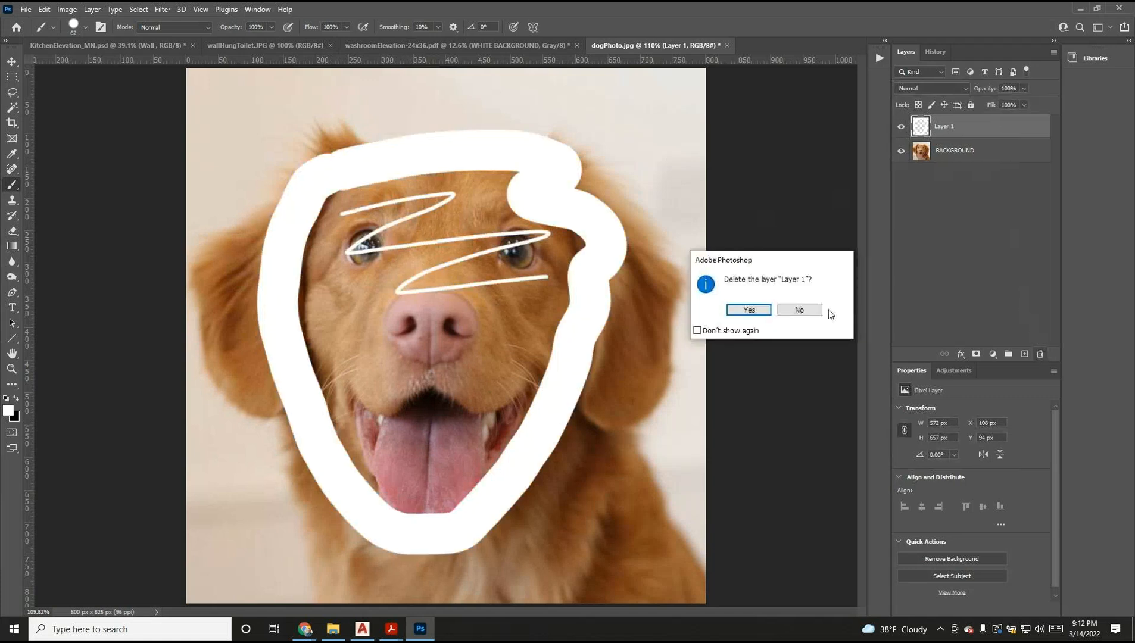
left_click(750, 310)
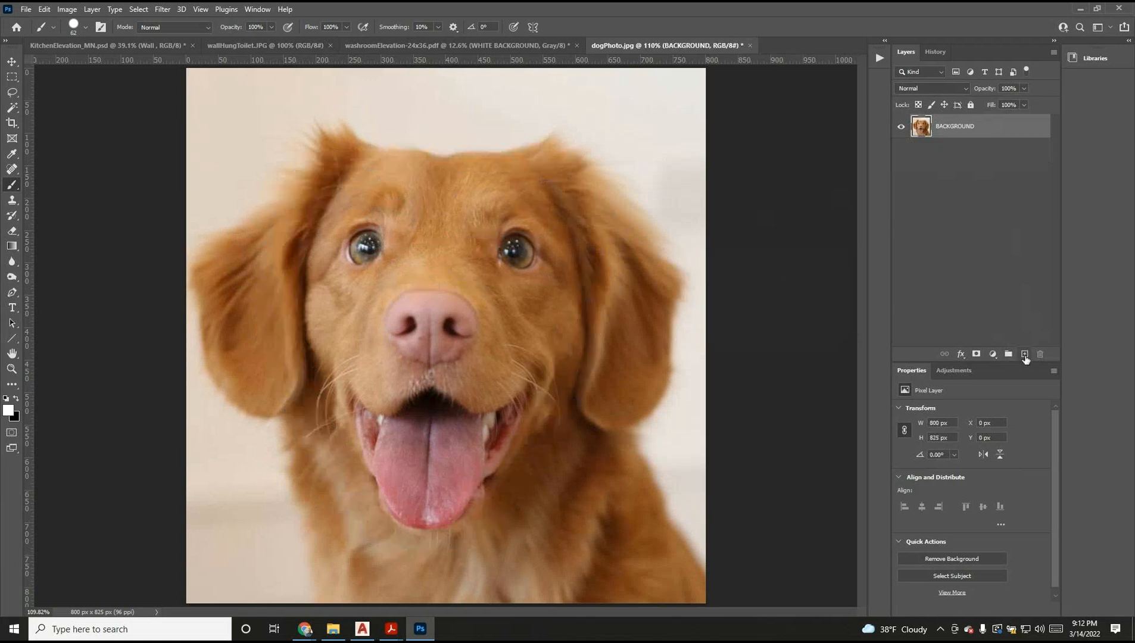
left_click(1025, 355)
mouse_move(991, 151)
left_mouse_down()
mouse_move(989, 138)
mouse_move(985, 161)
left_mouse_up()
left_click(976, 127)
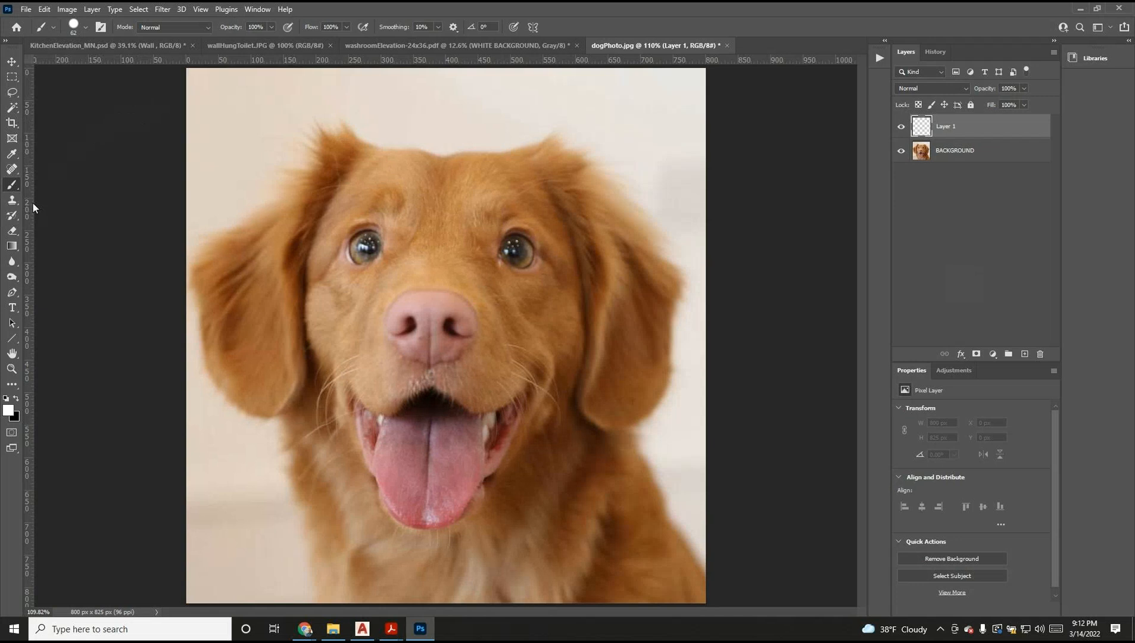
right_click(12, 189)
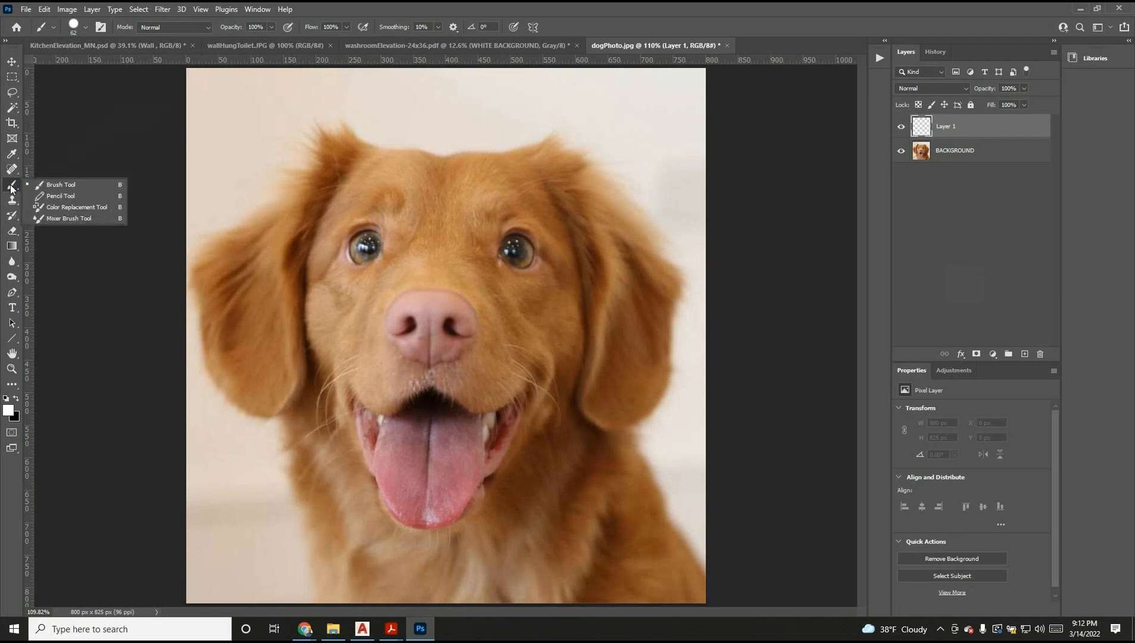
left_click(10, 188)
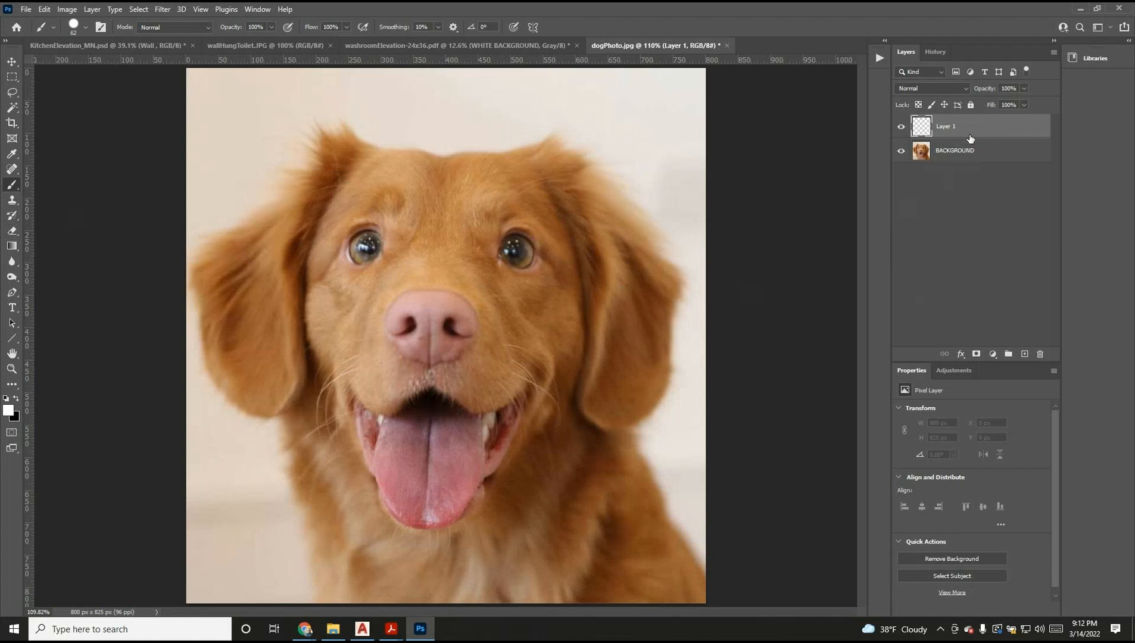
Step: Duplicate the BACKGROUND layer as BACKGROUND copy and hide both the original BACKGROUND and Layer 1
left_click(971, 153)
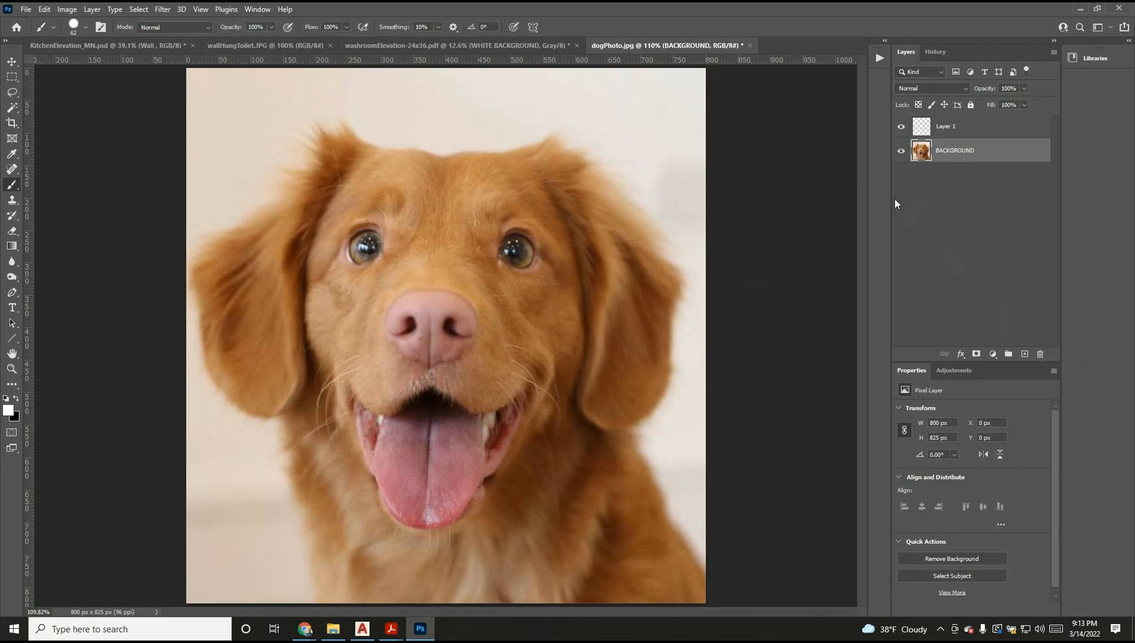
right_click(950, 154)
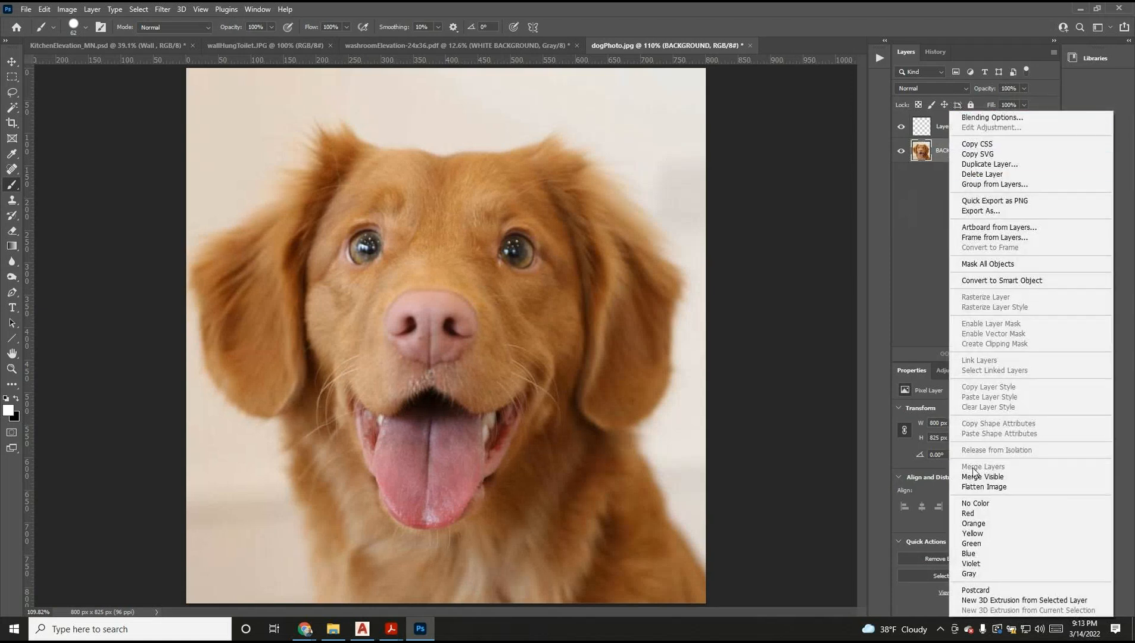
left_click(913, 245)
right_click(941, 153)
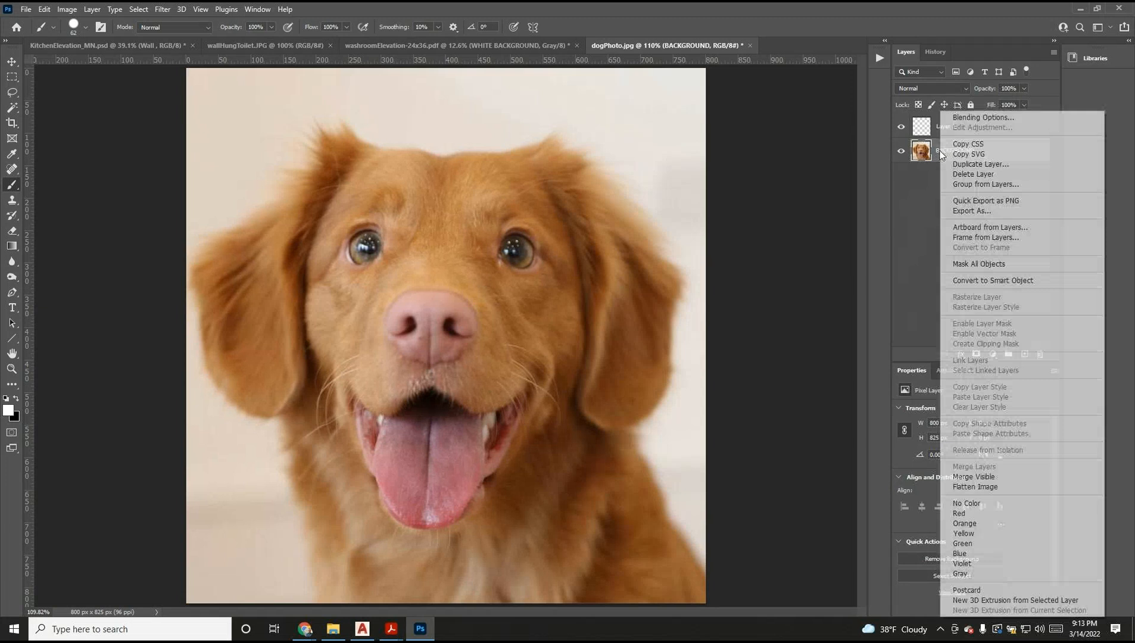
left_click(927, 178)
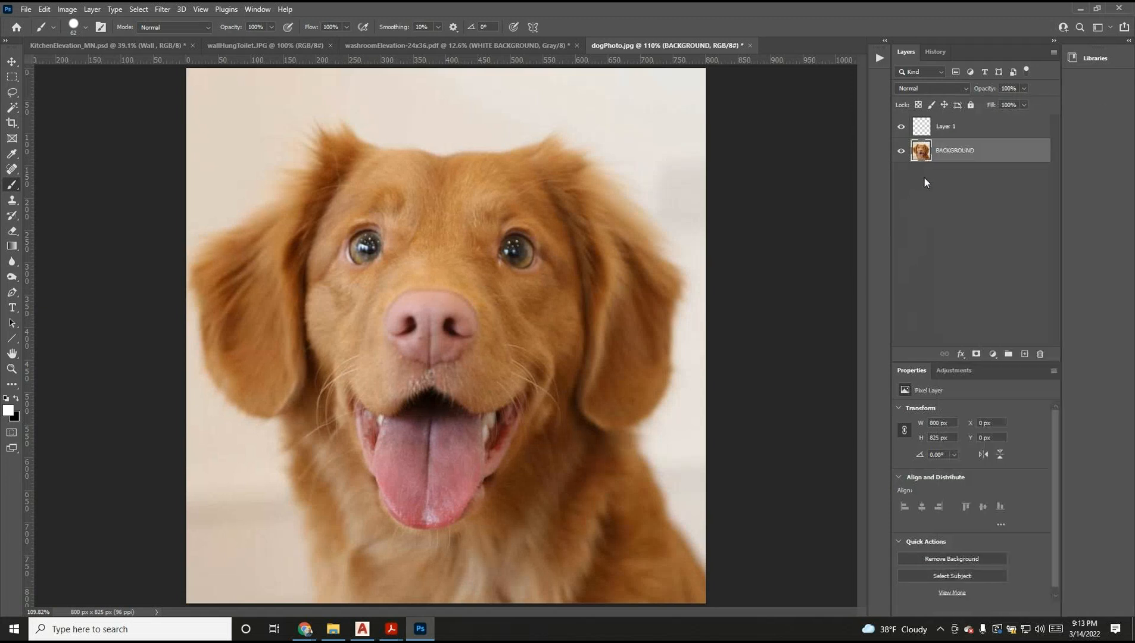
right_click(950, 154)
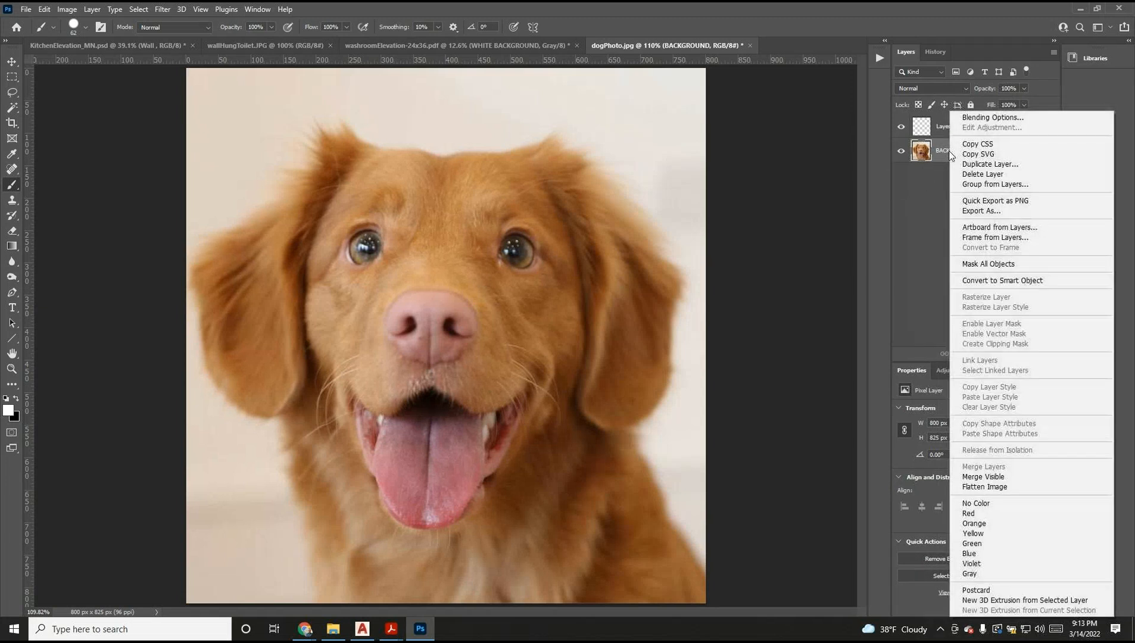
left_click(982, 165)
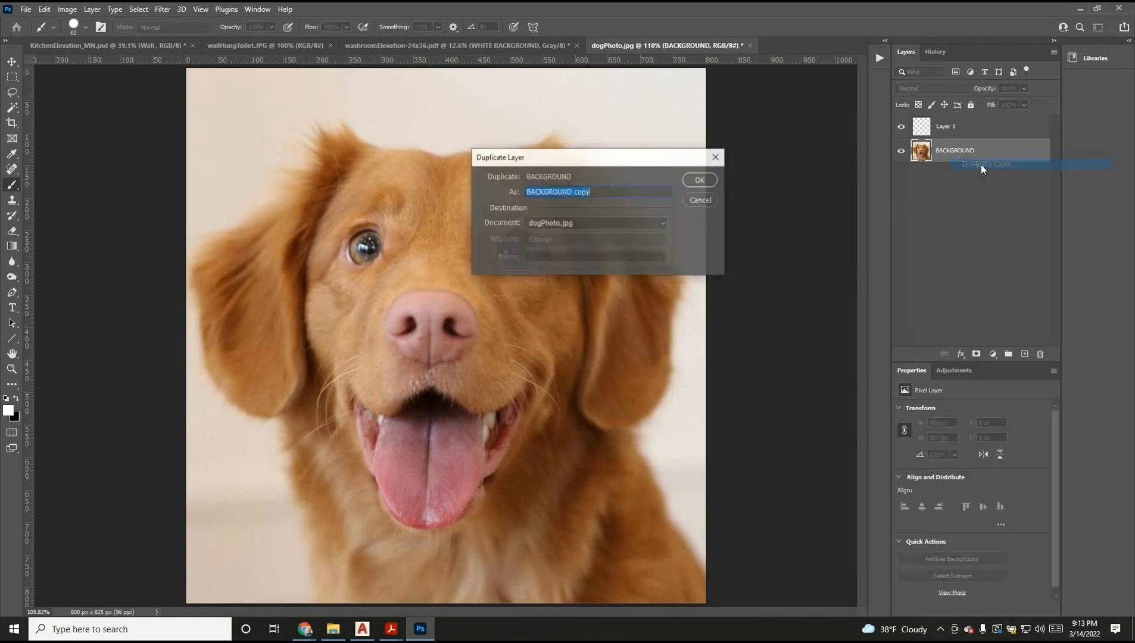
left_click(701, 181)
left_click(900, 177)
left_click(901, 127)
Step: Move the BACKGROUND copy layer down and to the left on the canvas with the Move tool
left_click(13, 78)
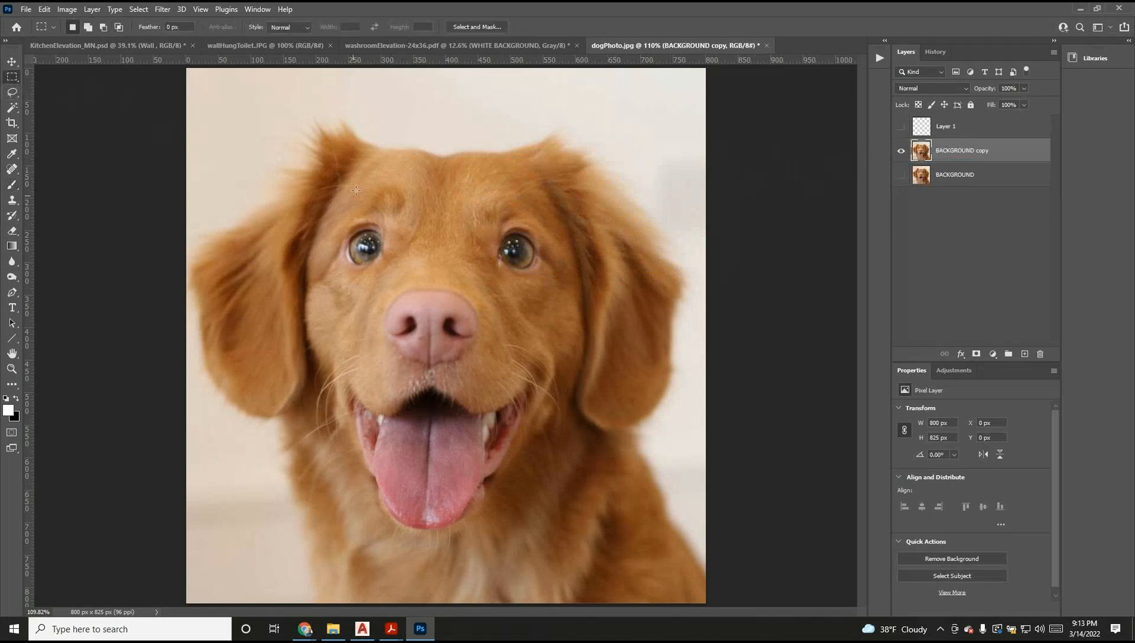
left_click(12, 62)
left_click_drag(366, 210, 201, 286)
left_click_drag(405, 280, 327, 247)
Step: Toggle the visibility of BACKGROUND copy and the original BACKGROUND to compare the two layers
left_click(901, 151)
left_click(902, 175)
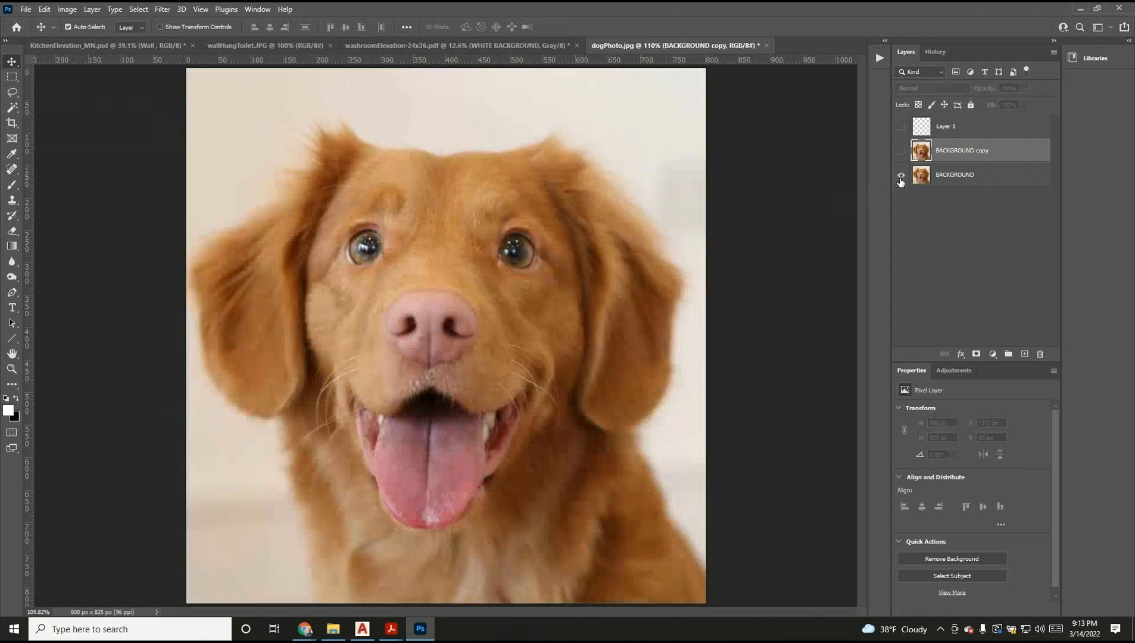
left_click(977, 181)
left_click(901, 151)
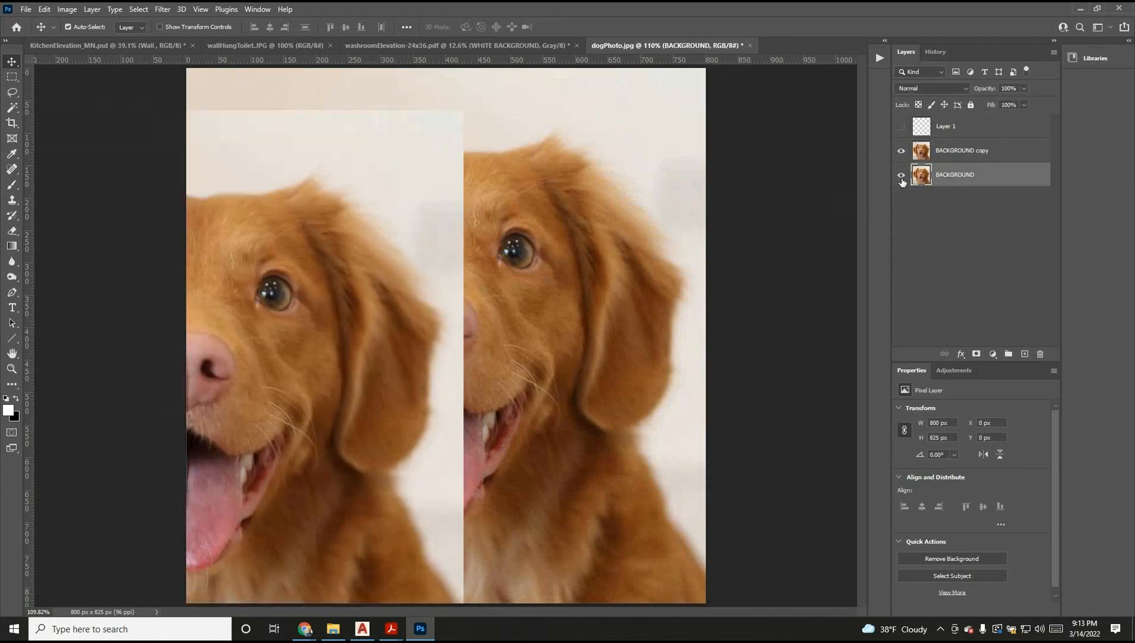
left_click(901, 175)
Step: Shift BACKGROUND copy around the canvas while toggling the original BACKGROUND layer's visibility, leaving the original shown
left_click_drag(391, 199, 321, 230)
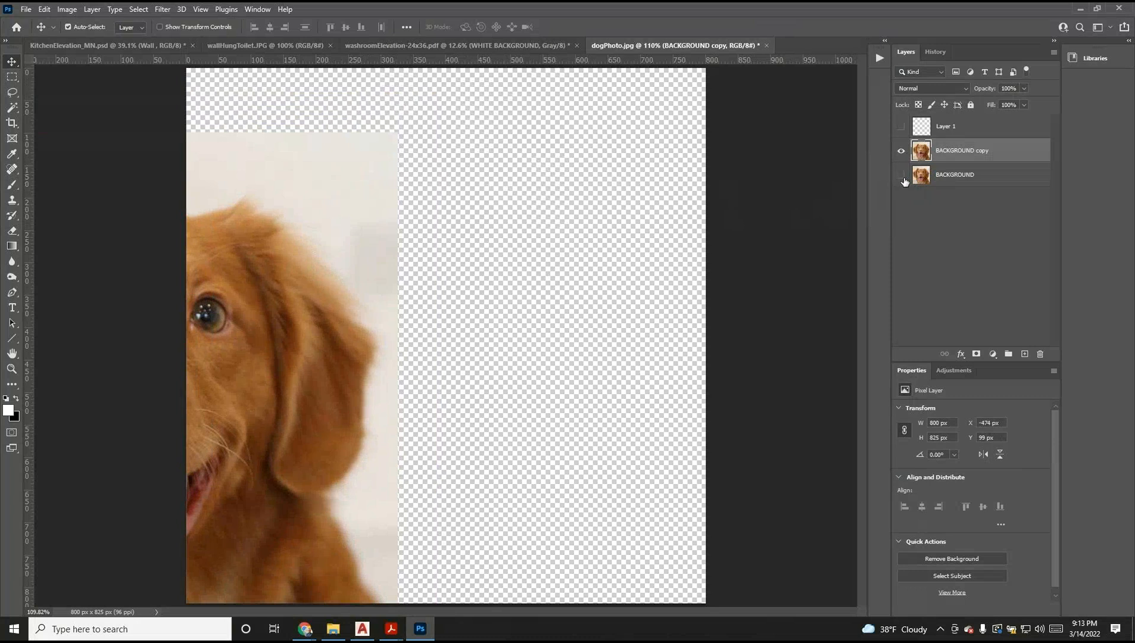
left_click(901, 175)
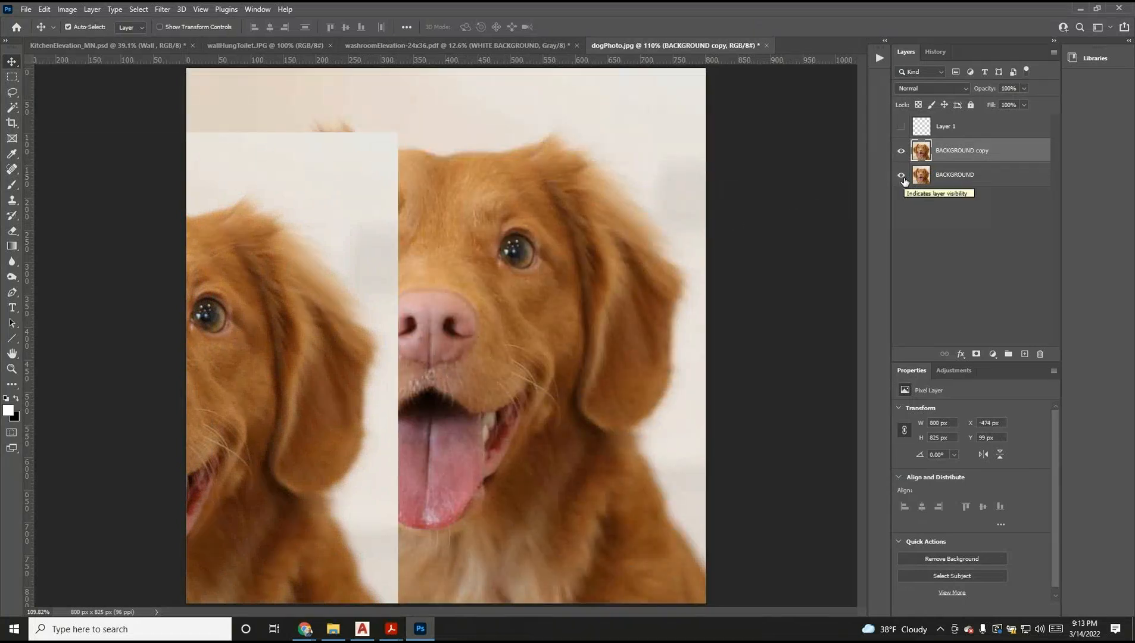
left_click(902, 176)
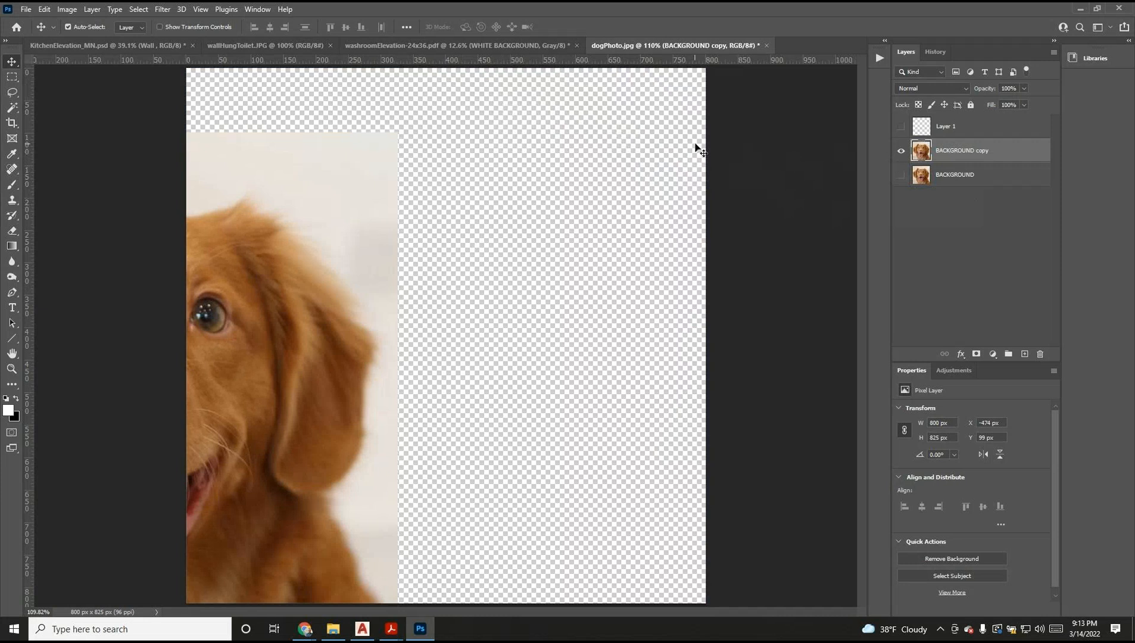
left_click(900, 175)
left_click_drag(307, 340, 610, 281)
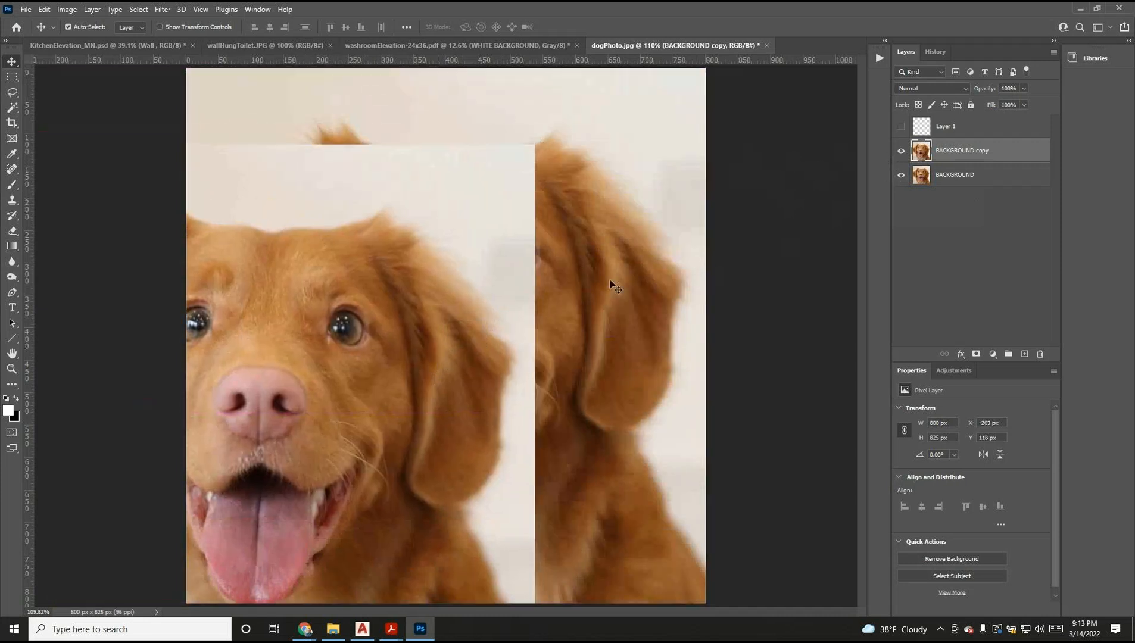
Step: Hide the BACKGROUND copy layer and delete it
left_click(902, 151)
left_click(1041, 355)
left_click(750, 310)
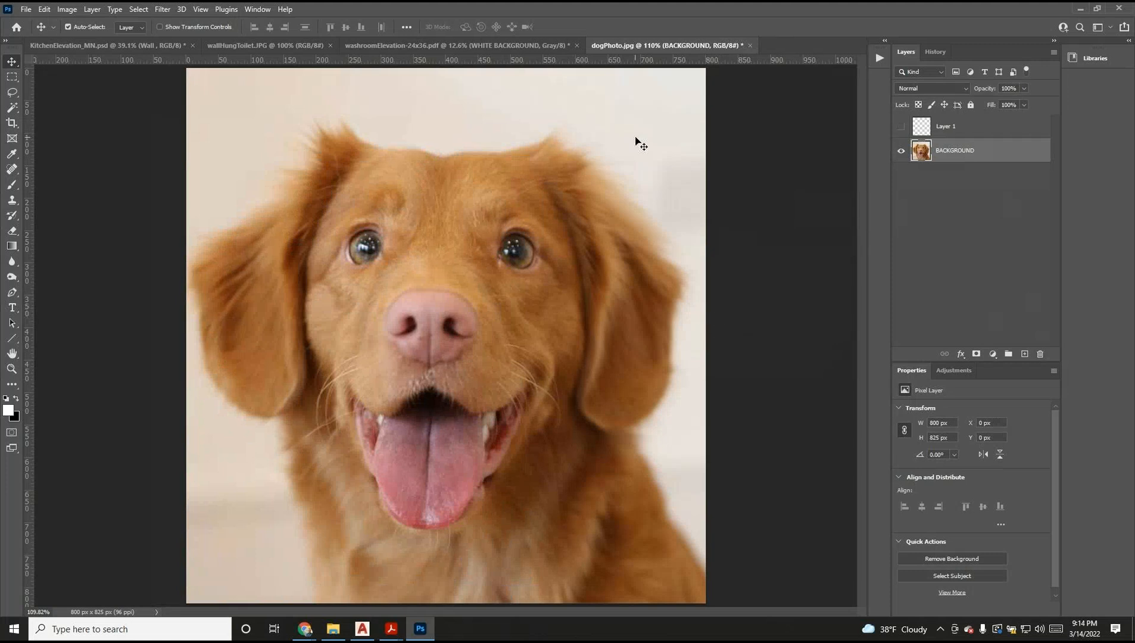
Step: Look through the open washroom, wall-hung toilet and kitchen documents, and examine the washroom drawing's upper-left elevation up close
left_click(524, 49)
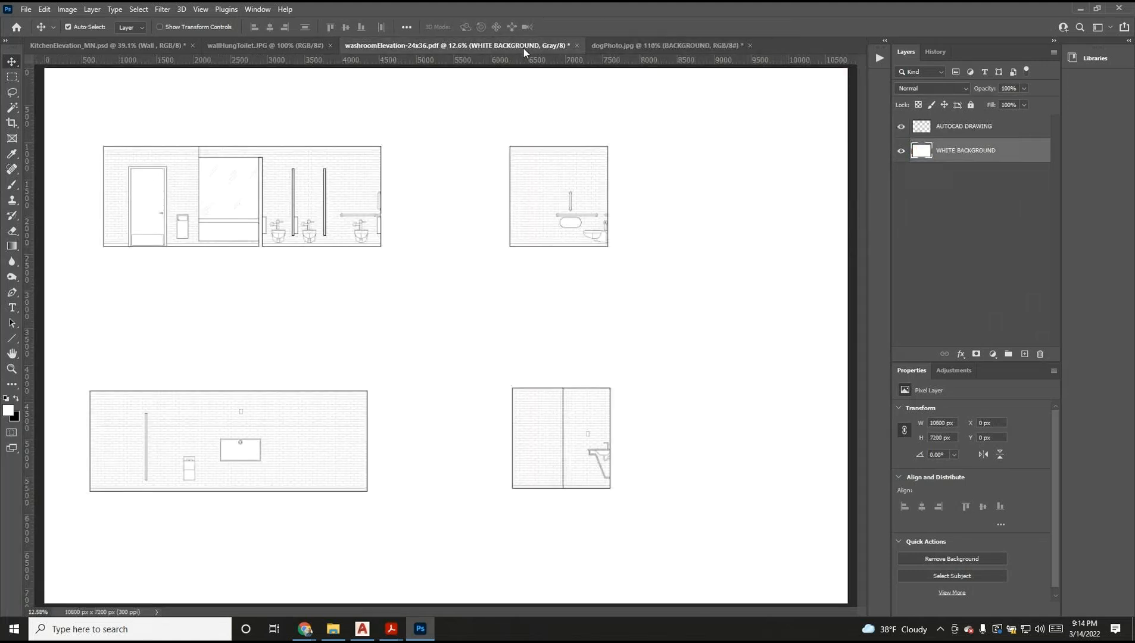
left_click(279, 44)
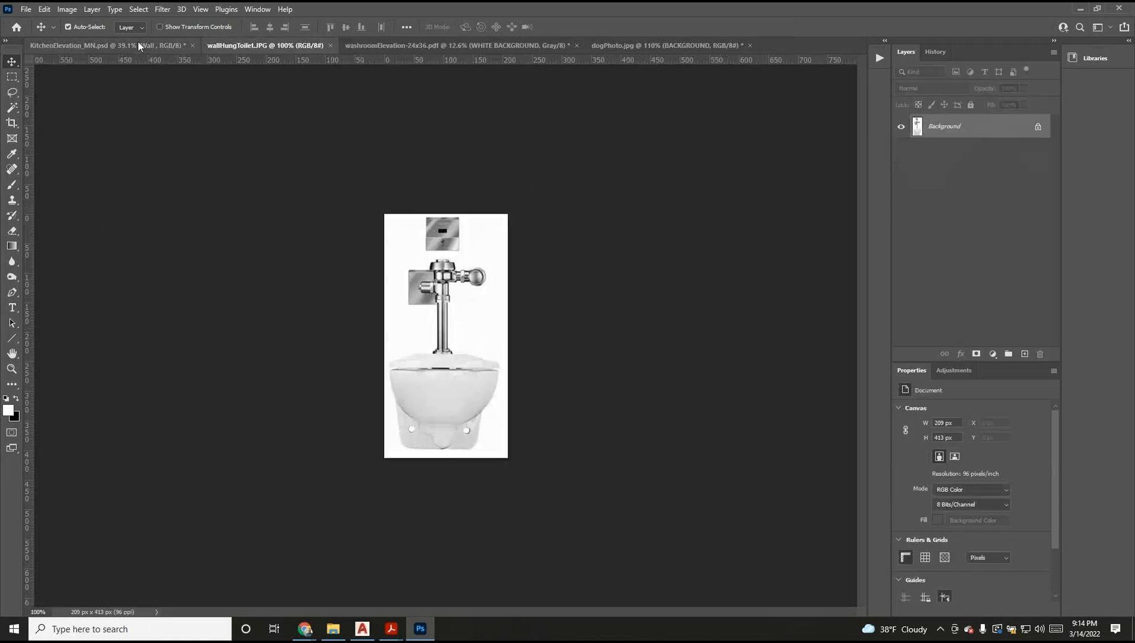
left_click(172, 46)
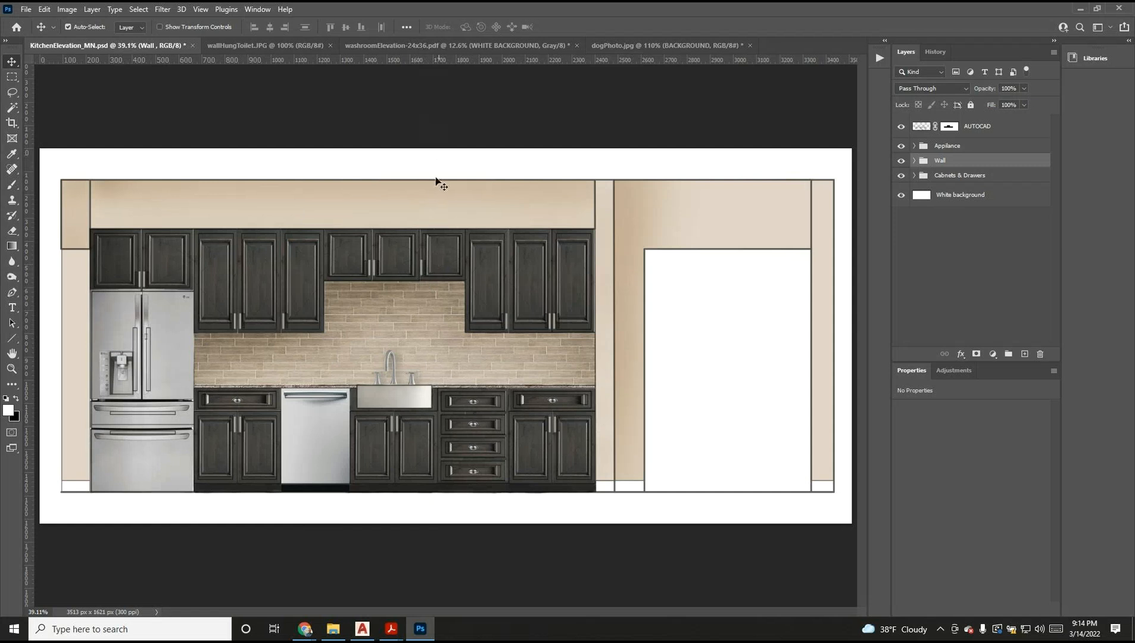
left_click(468, 46)
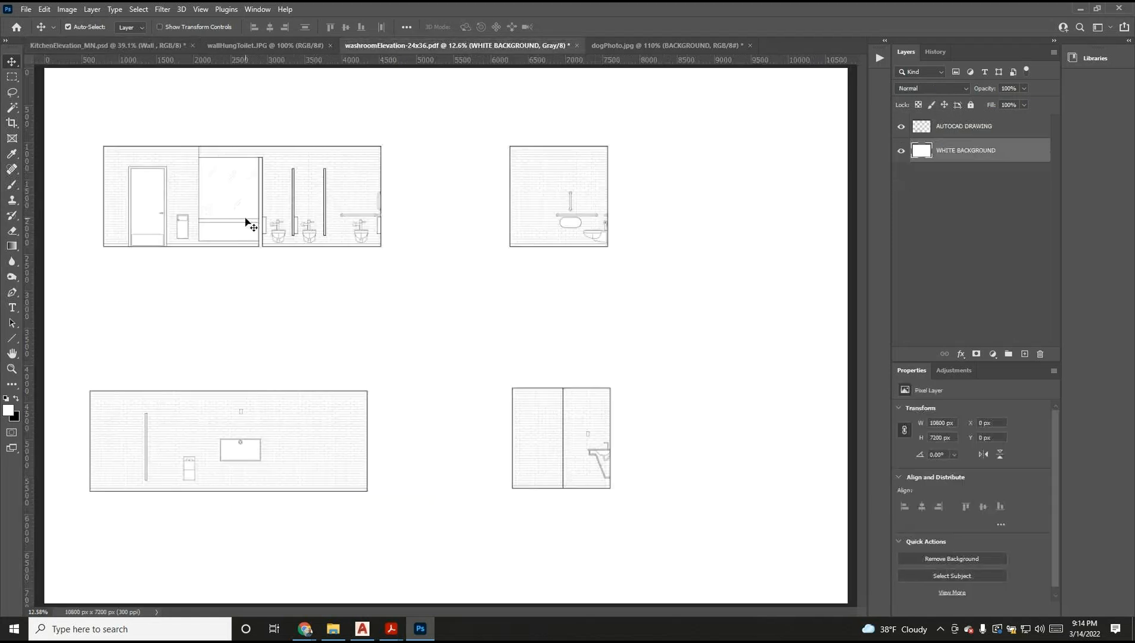
left_click(12, 370)
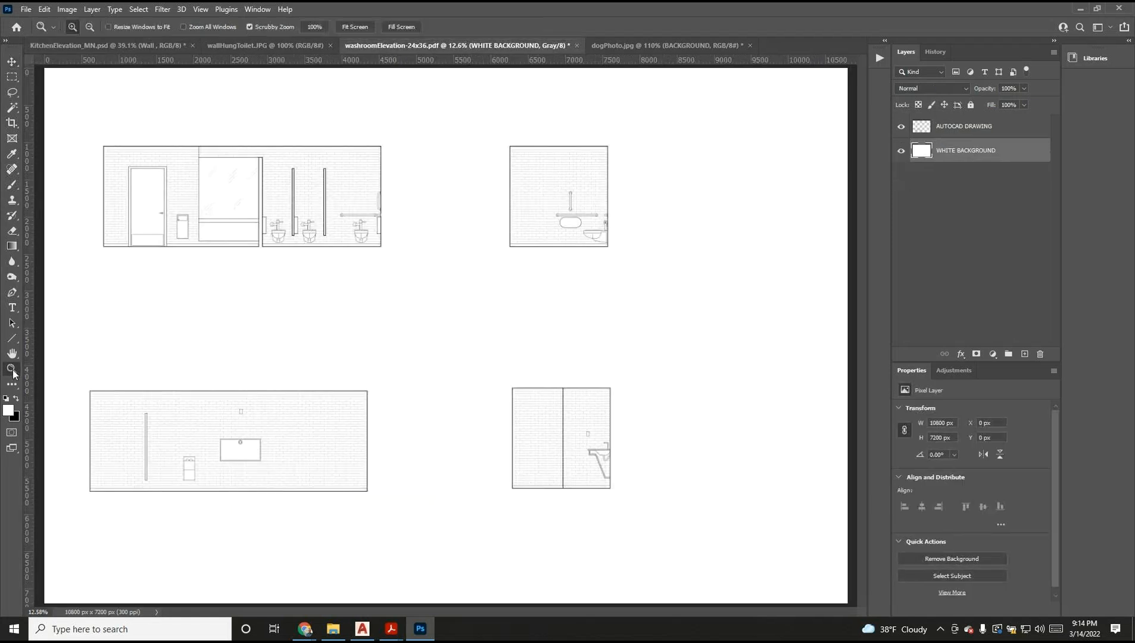
left_click_drag(99, 138, 152, 109)
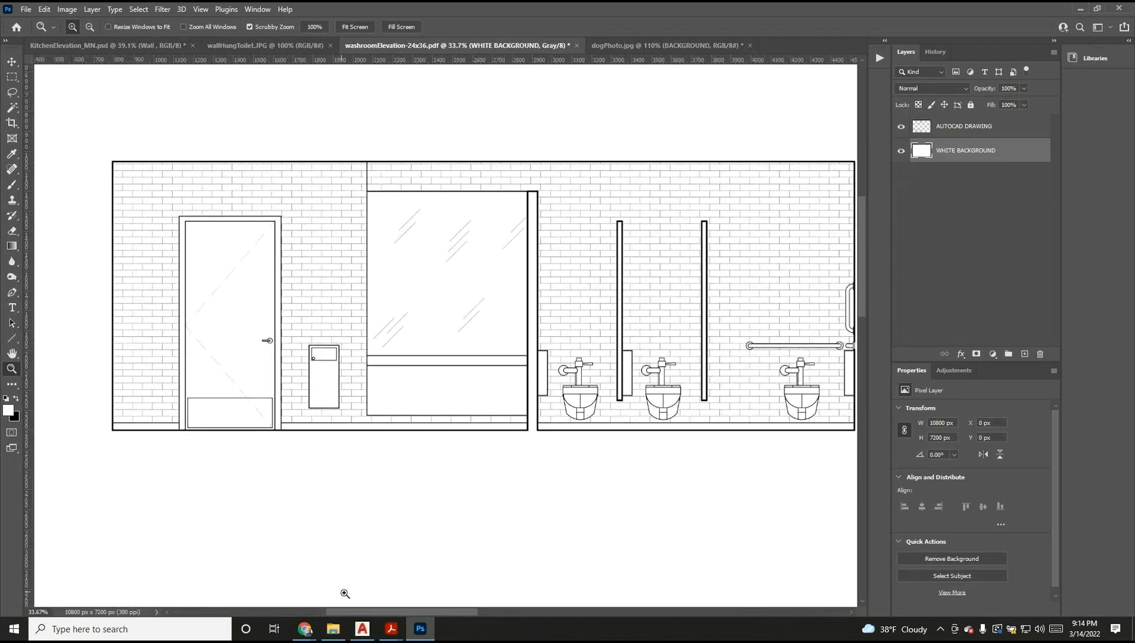
mouse_move(357, 610)
left_mouse_down()
mouse_move(381, 609)
mouse_move(363, 608)
left_mouse_up()
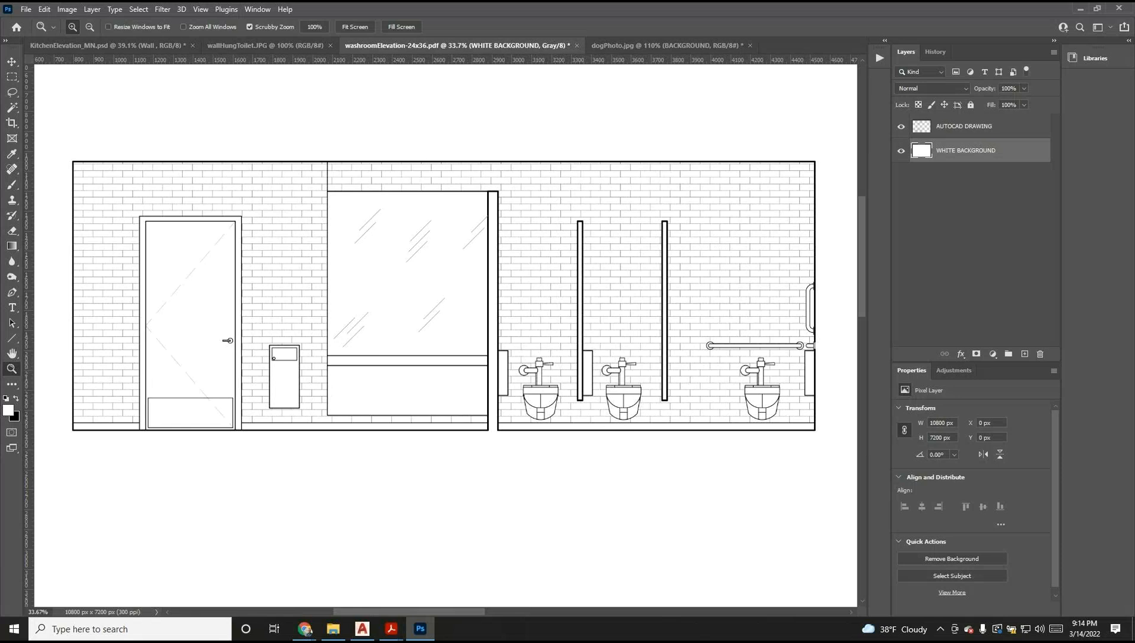
Step: Switch to Chrome and search Google for COMMERCIAL TOILET FIXTURES in a new tab
left_click(308, 630)
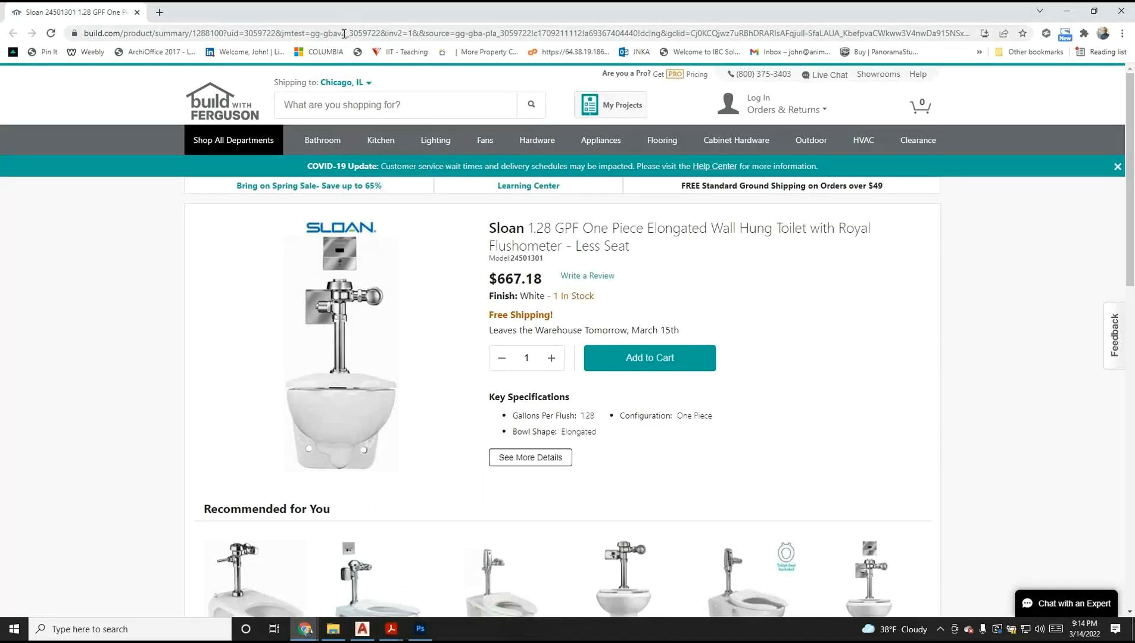
left_click(343, 33)
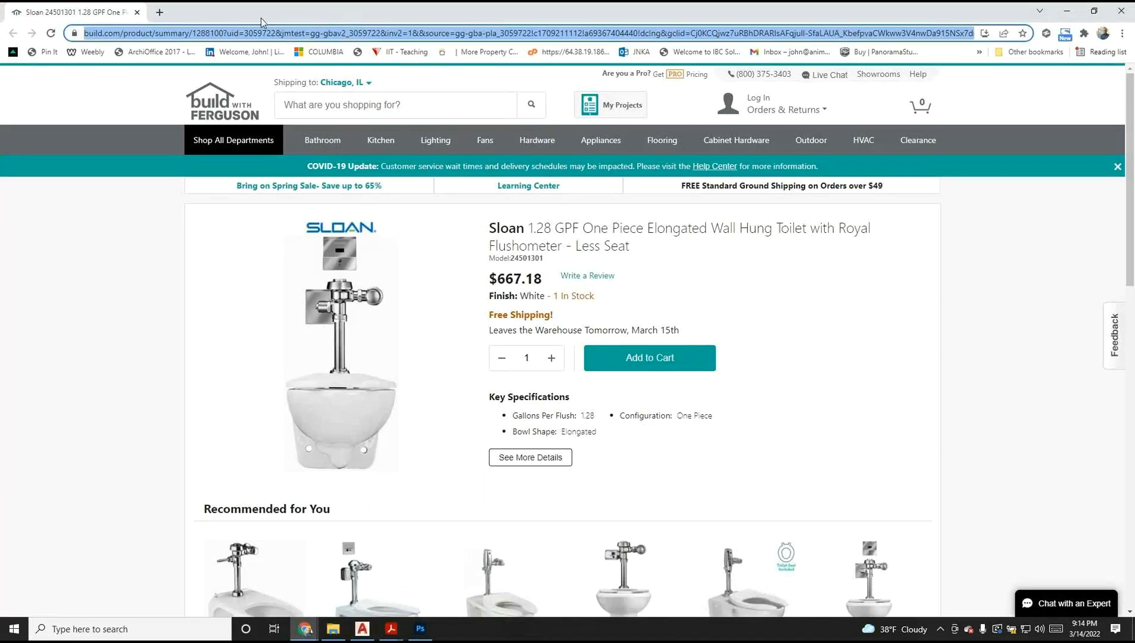
left_click(159, 12)
type("C")
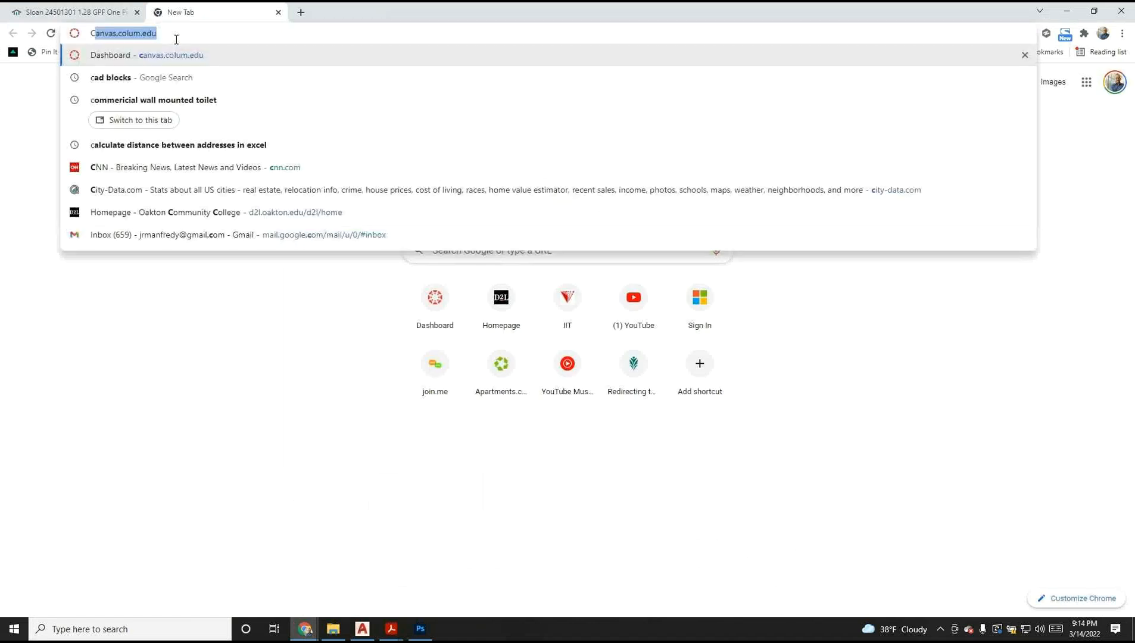
type("OMMERCIAL ")
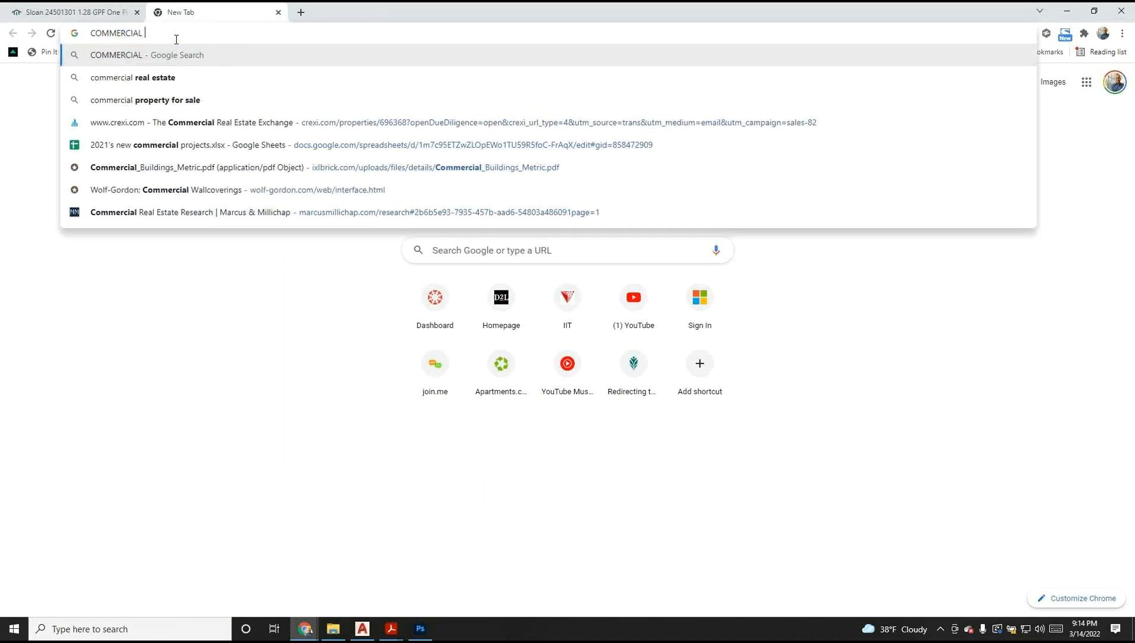
type("TOILET FI")
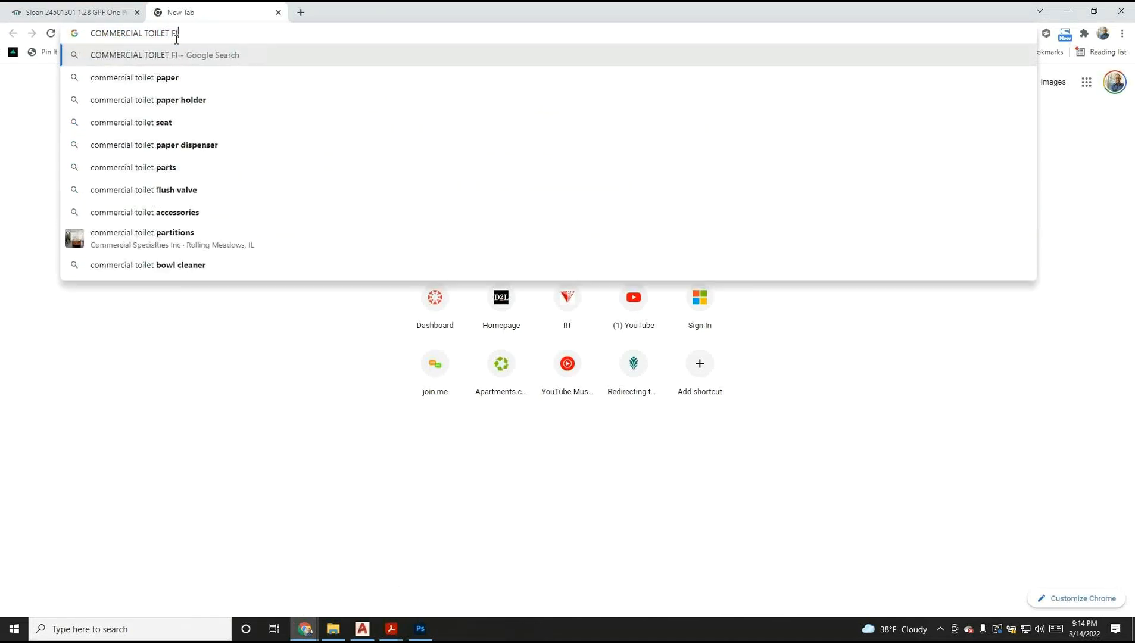
type("XTURES")
key("Return")
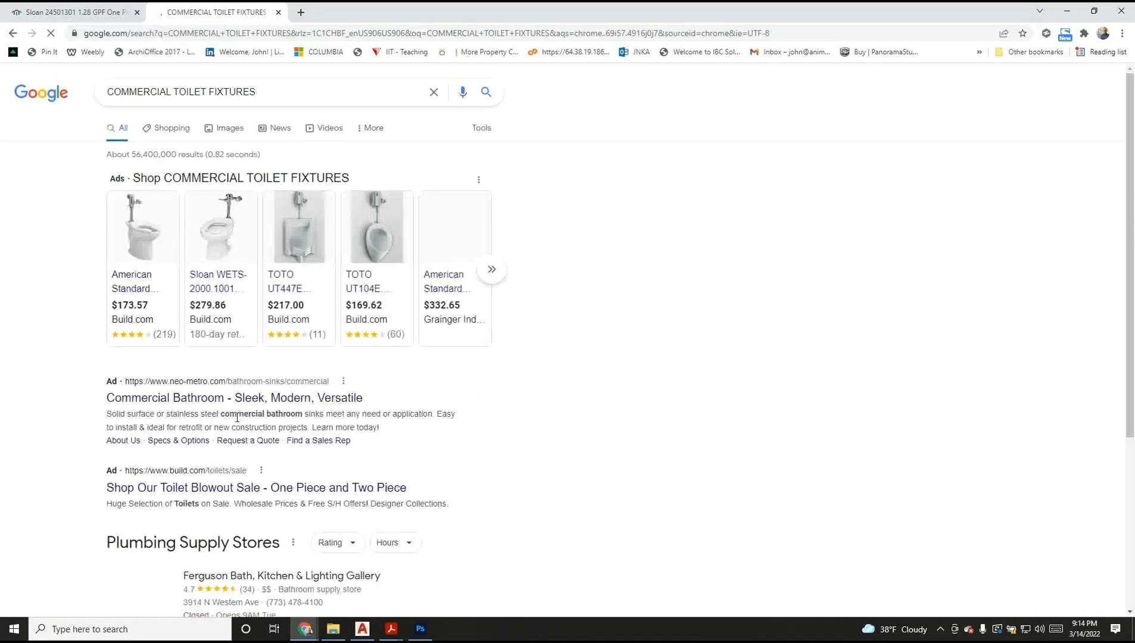
Step: Browse the image results for commercial toilet fixtures
left_click(228, 132)
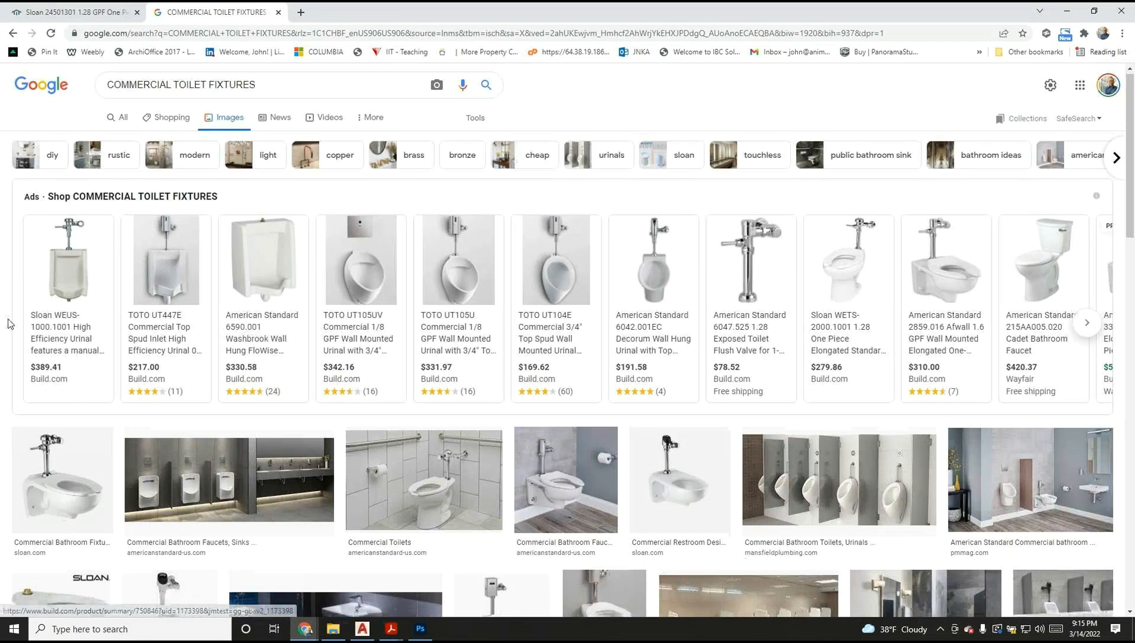
scroll(88, 314, "down", 2)
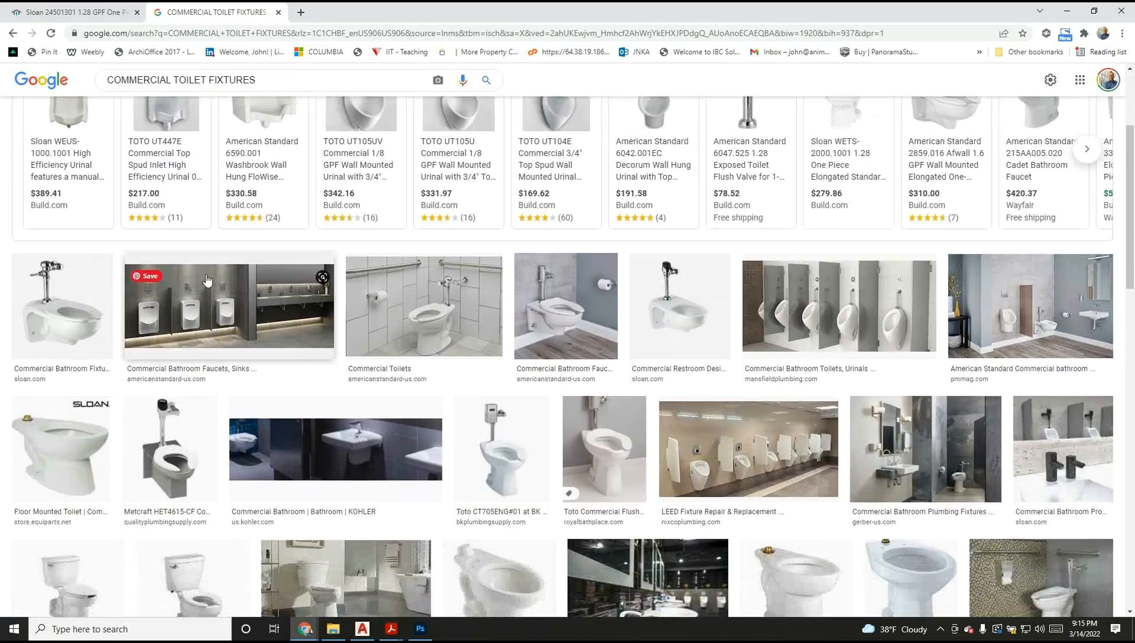
scroll(88, 314, "up", 3)
Step: Return to the Sloan wall hung toilet product page and check the save options for its product image
left_click(98, 12)
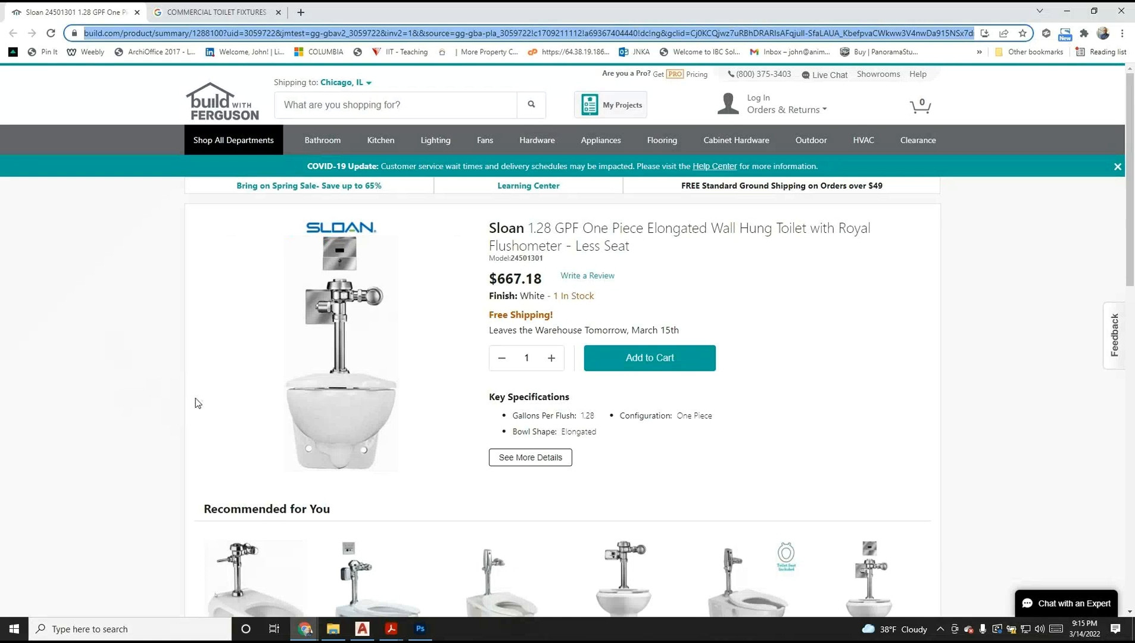
right_click(332, 334)
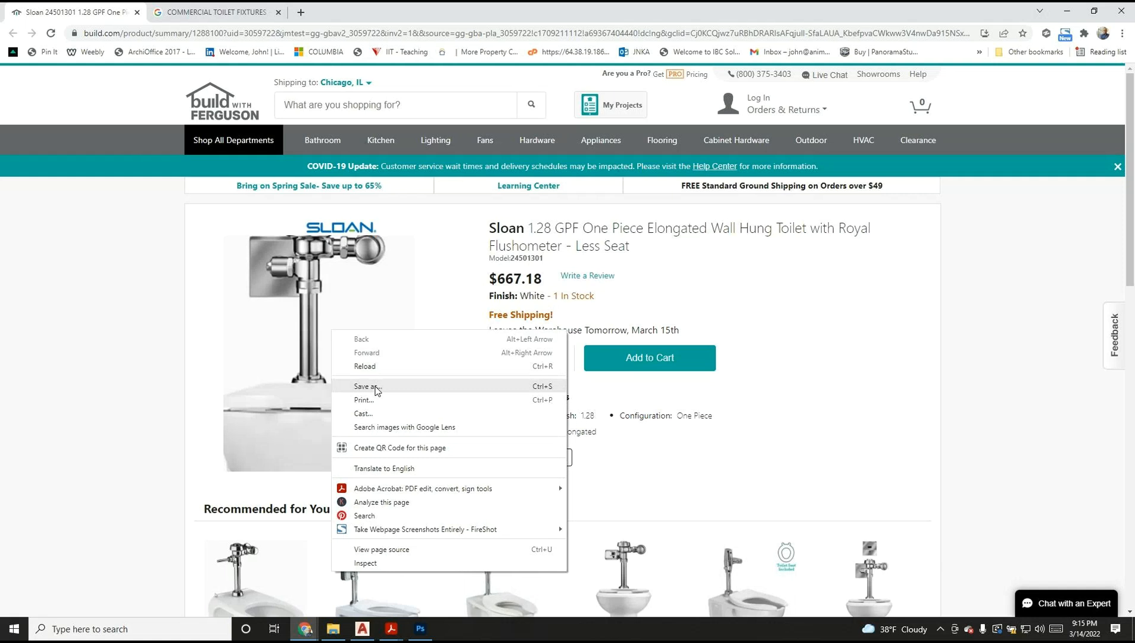
left_click(210, 390)
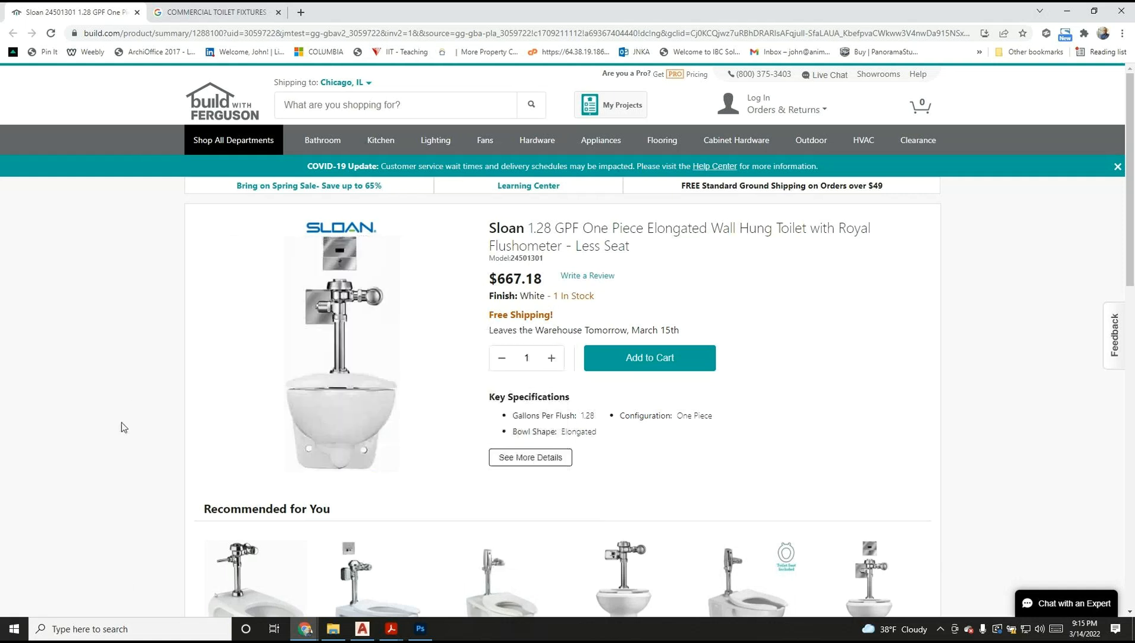
Step: Open Snipping Tool and capture a rectangular snip of the Sloan wall hung toilet product image
left_click(119, 631)
type("SN")
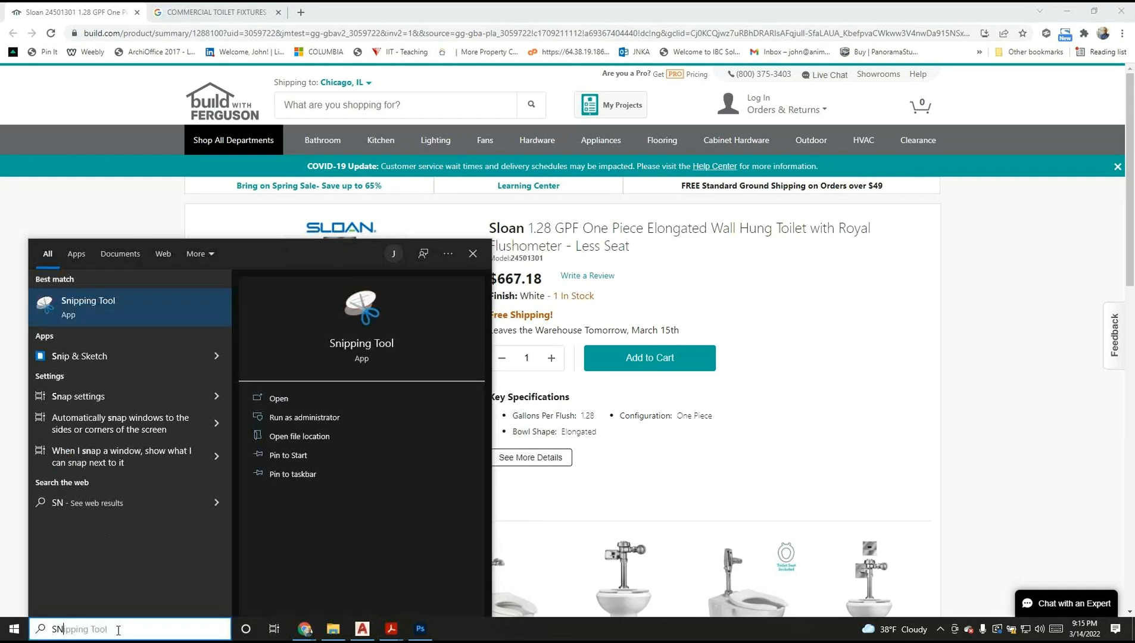
type("IPPING")
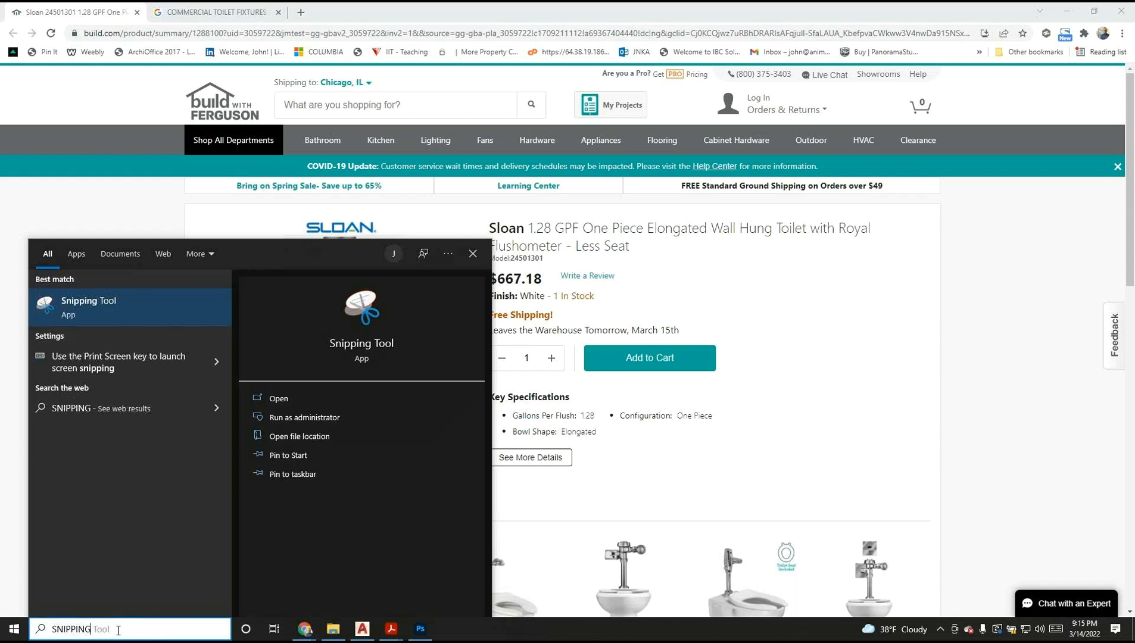
type(" TOOL")
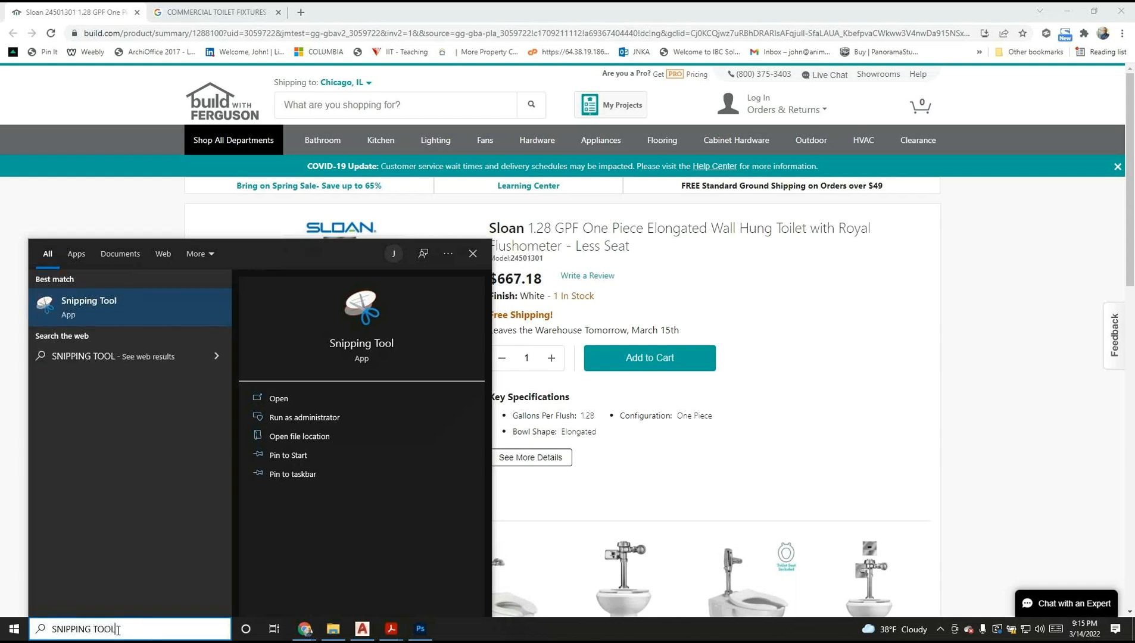
key("Return")
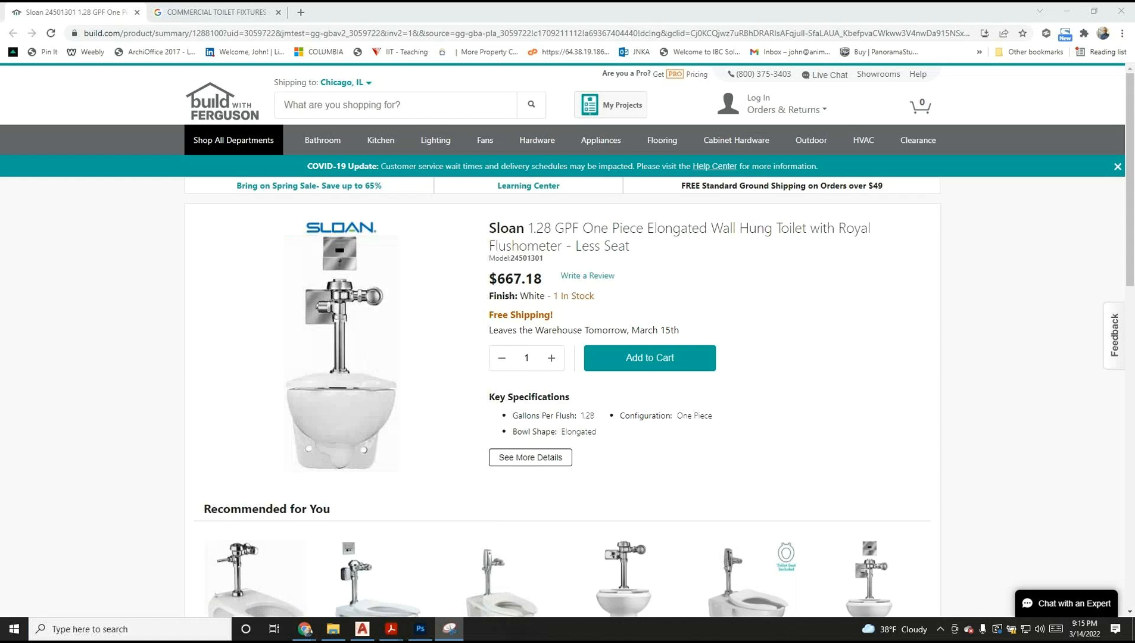
left_click_drag(612, 161, 781, 171)
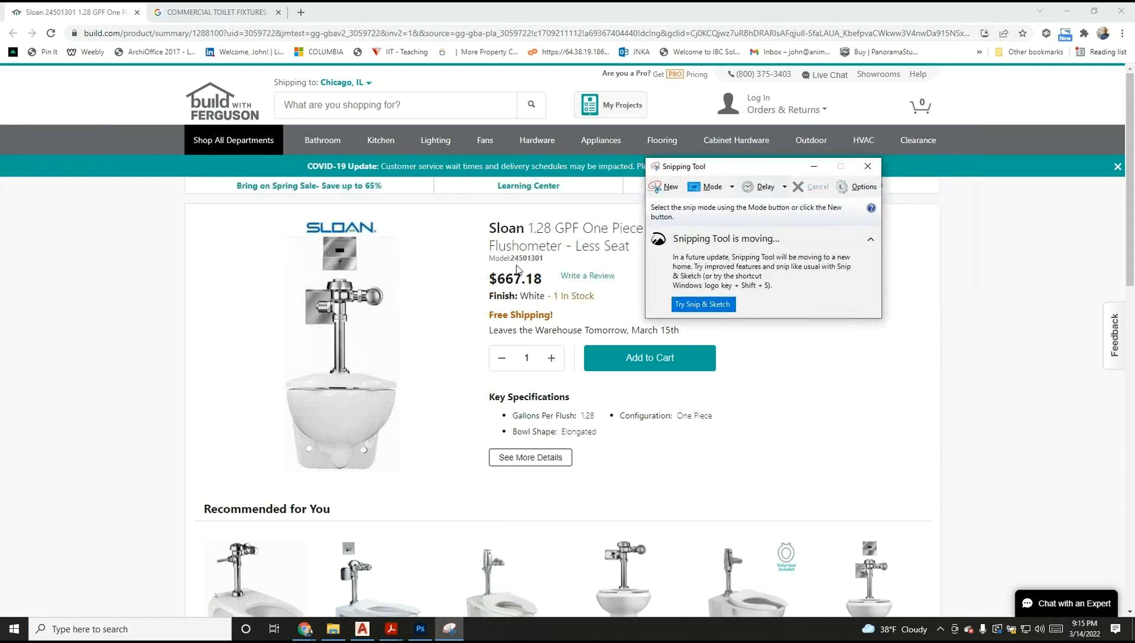
left_click(668, 190)
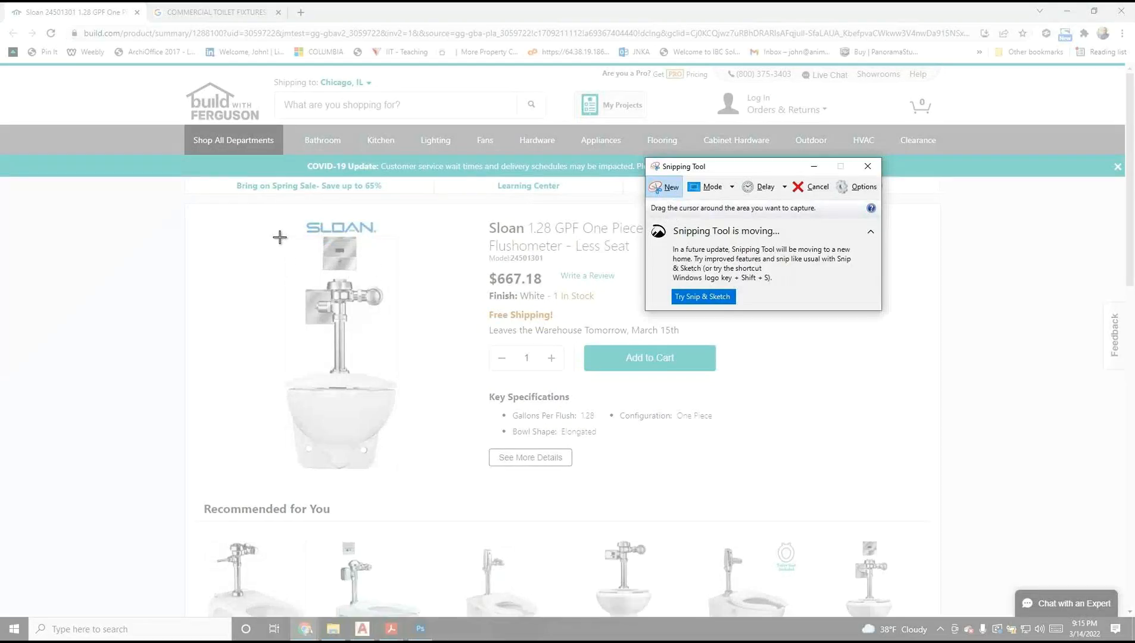
mouse_move(282, 237)
left_mouse_down()
mouse_move(360, 333)
mouse_move(399, 427)
mouse_move(401, 473)
left_mouse_up()
Step: Try saving the snip as a JPEG file in the SUPPORT folder, and close Snipping Tool without keeping the snip
left_click(235, 151)
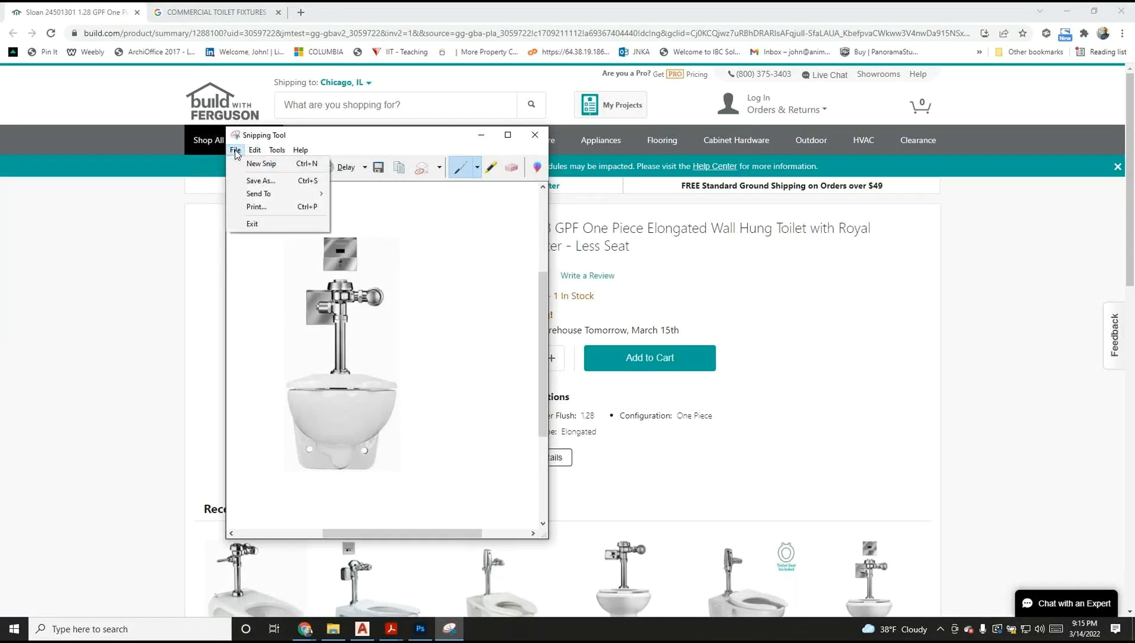
left_click(261, 180)
left_click(365, 391)
left_click(359, 393)
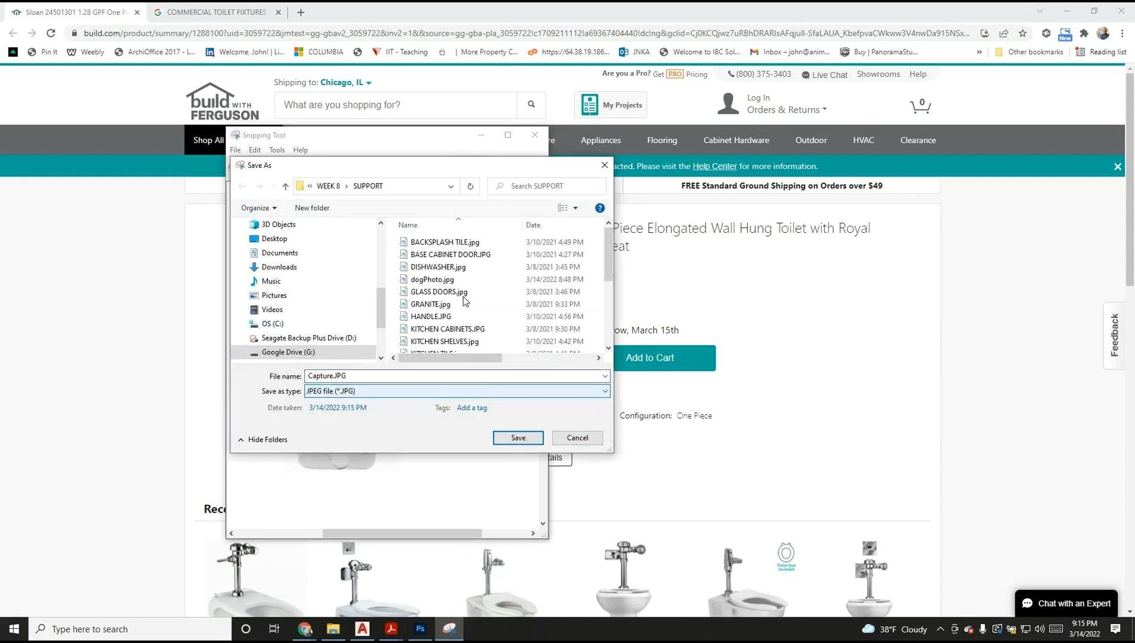
left_click(603, 167)
left_click(535, 134)
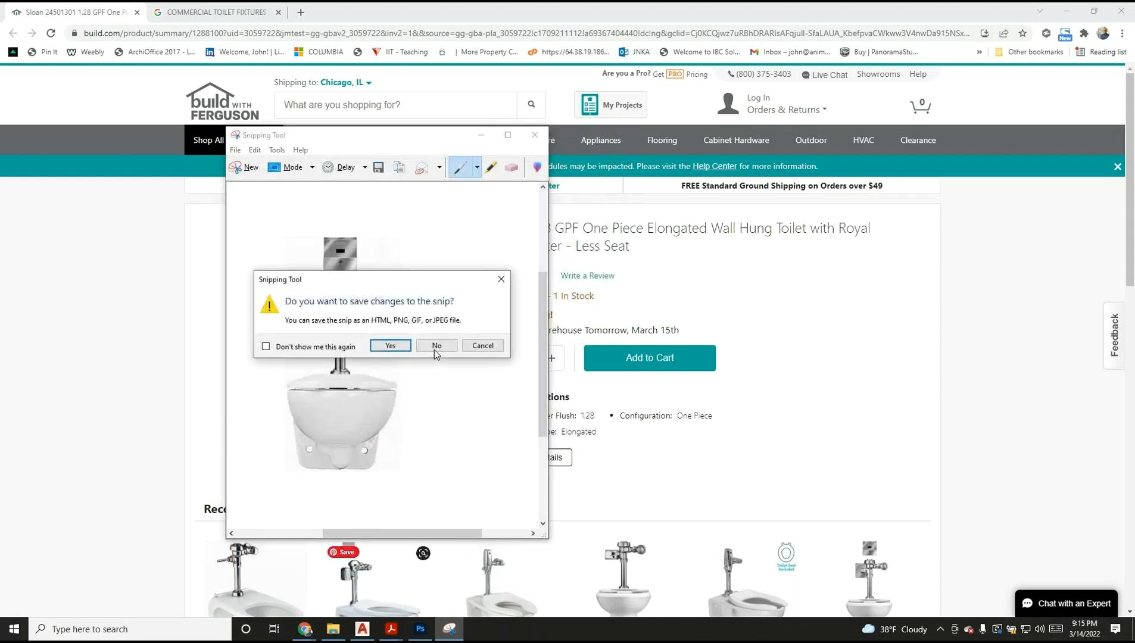
left_click(437, 346)
Step: Switch to Photoshop and look through the open wall-hung toilet, kitchen elevation and washroom elevation documents
left_click(420, 628)
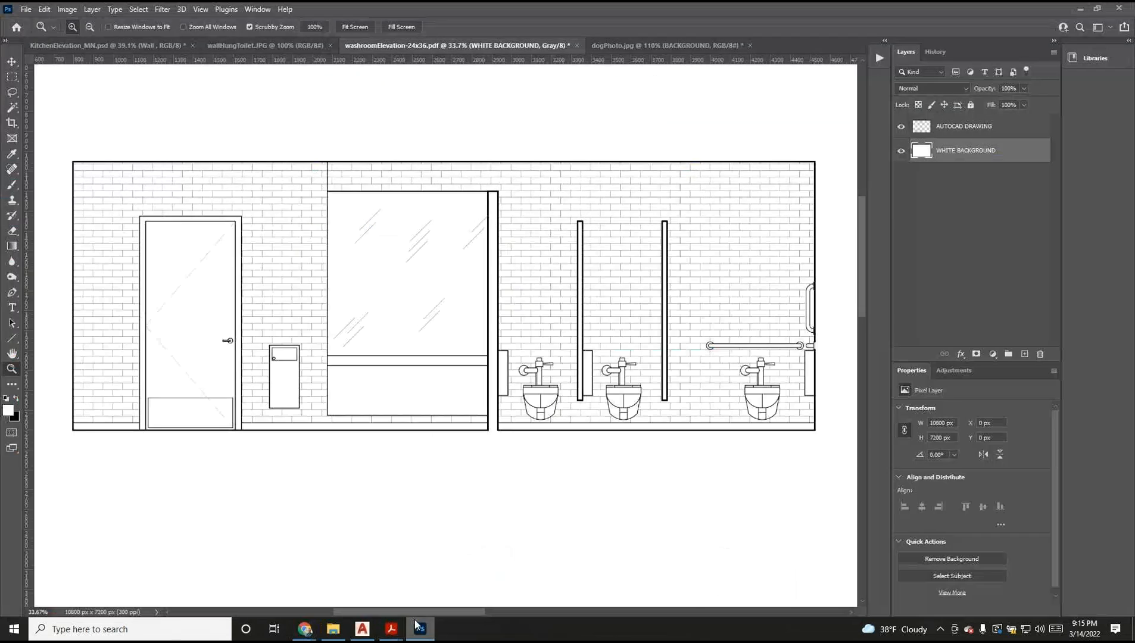
left_click(270, 45)
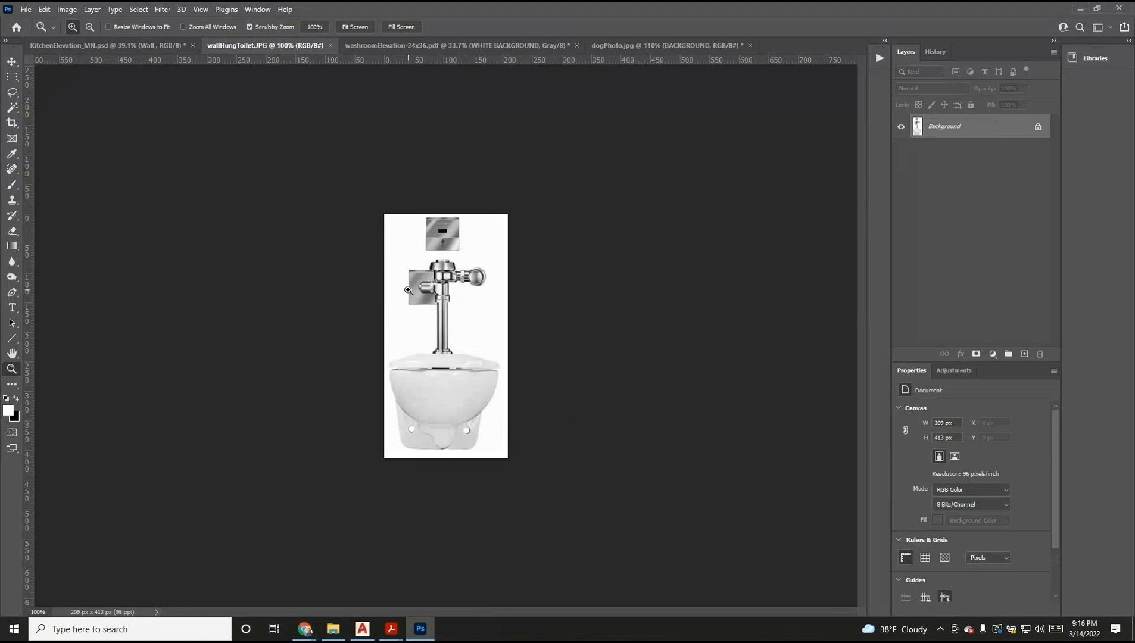
left_click(437, 49)
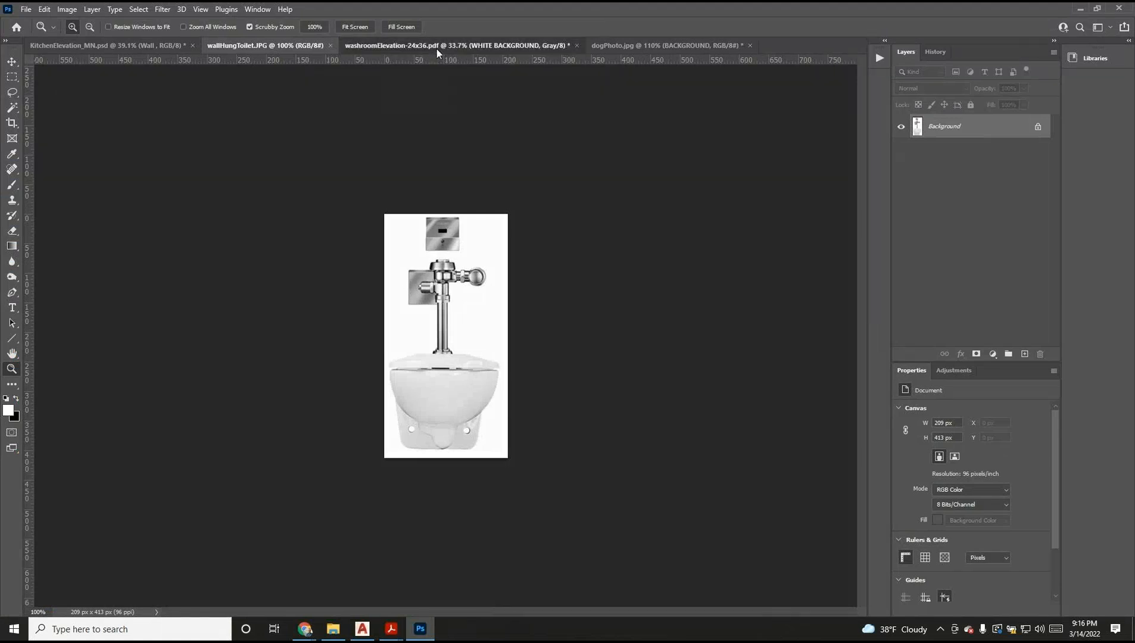
left_click(291, 46)
left_click(176, 47)
left_click(242, 46)
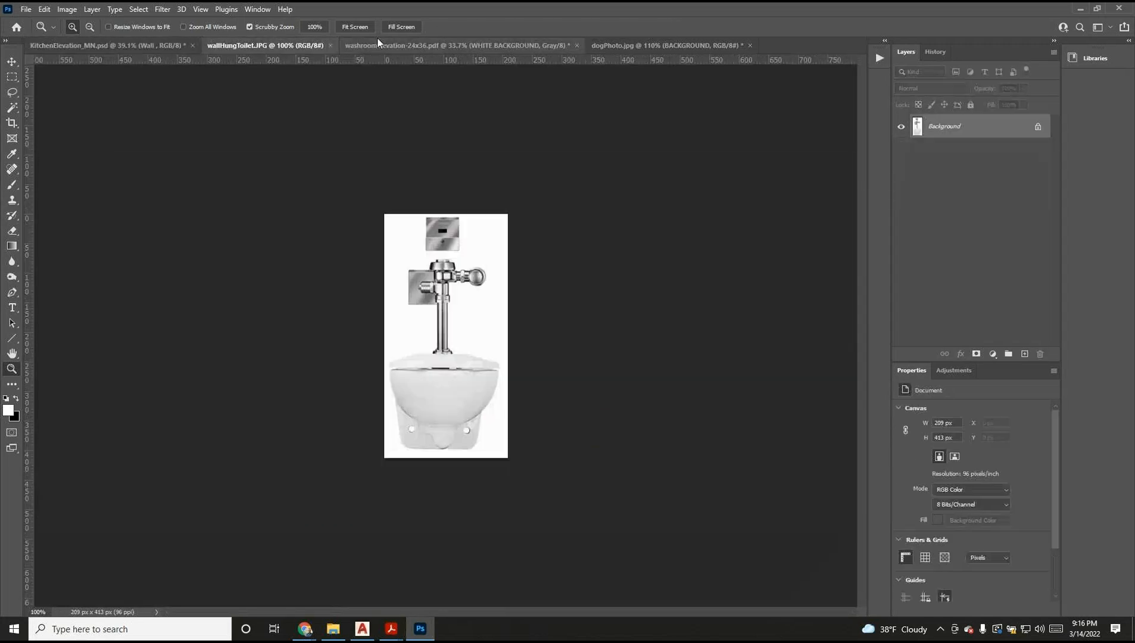
left_click(147, 47)
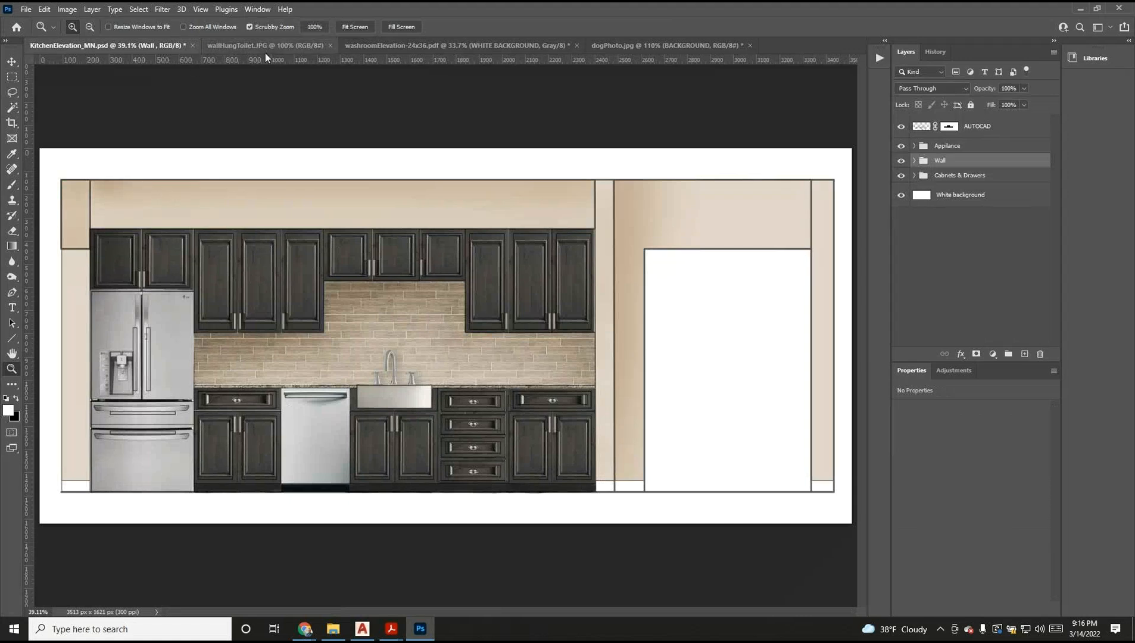
left_click(289, 46)
left_click(405, 45)
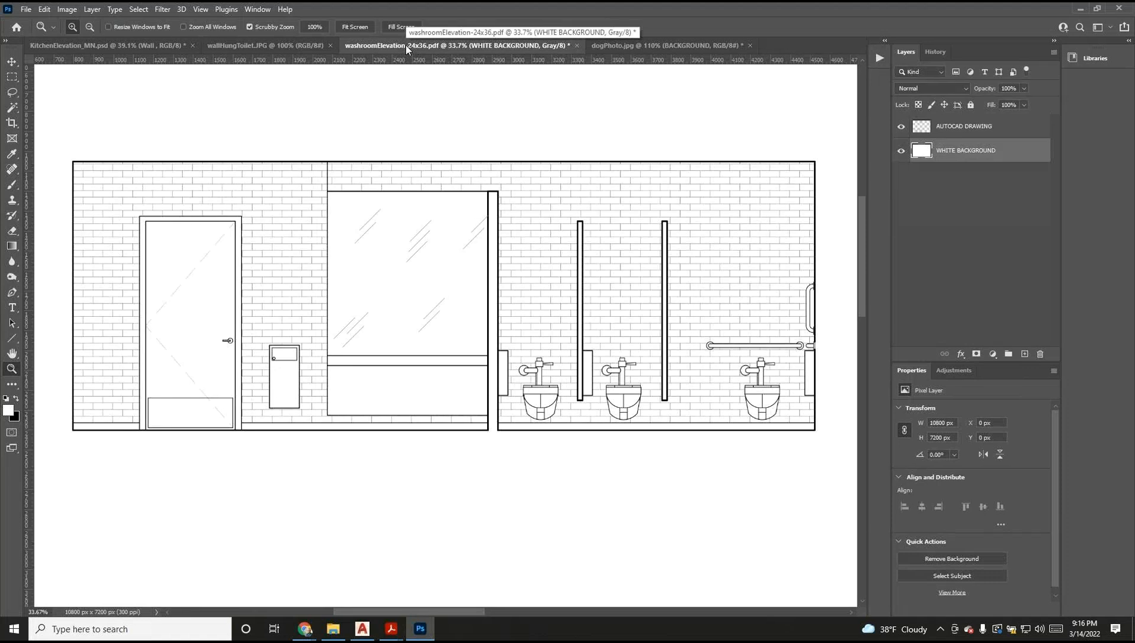
Step: Convert the locked background of wallHungToilet.JPG into an editable layer with the default settings
left_click(282, 47)
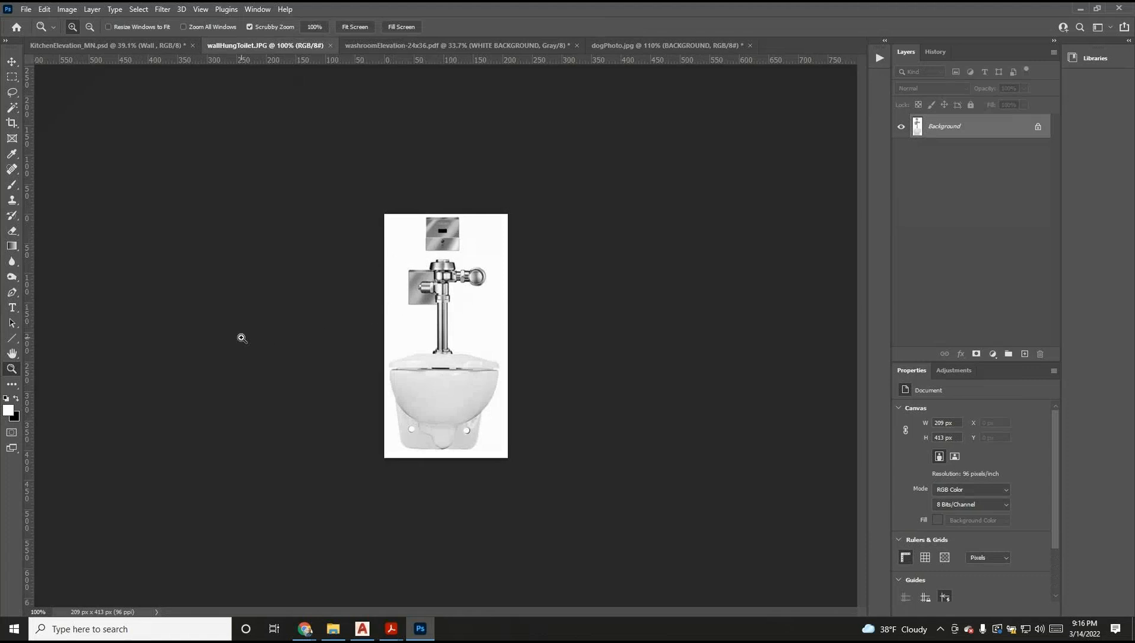
left_click(457, 394)
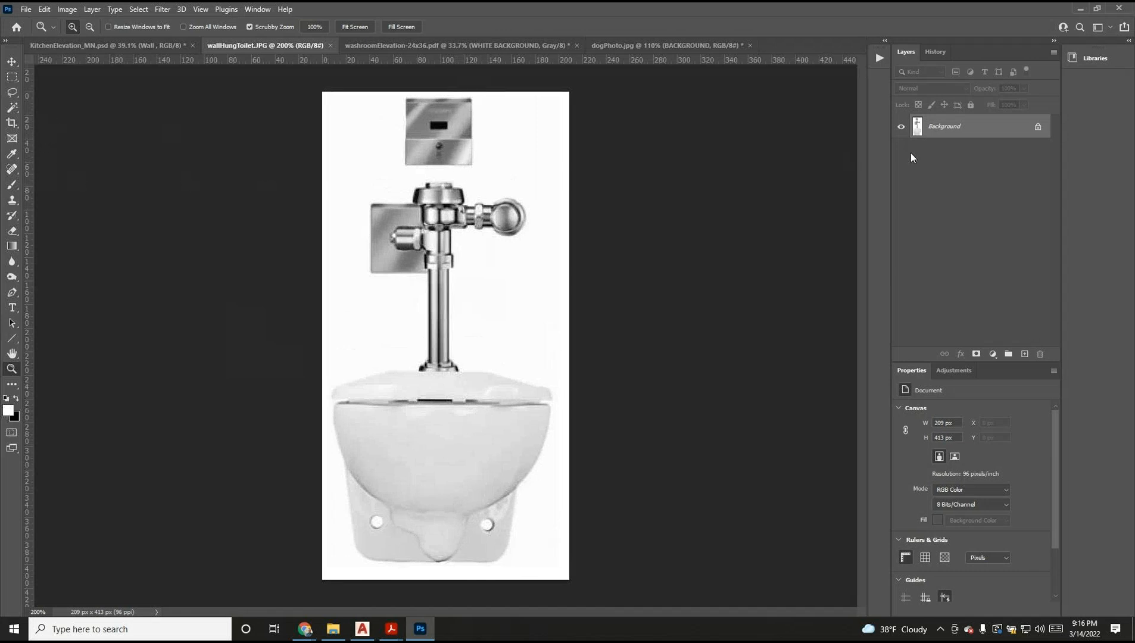
double_click(942, 127)
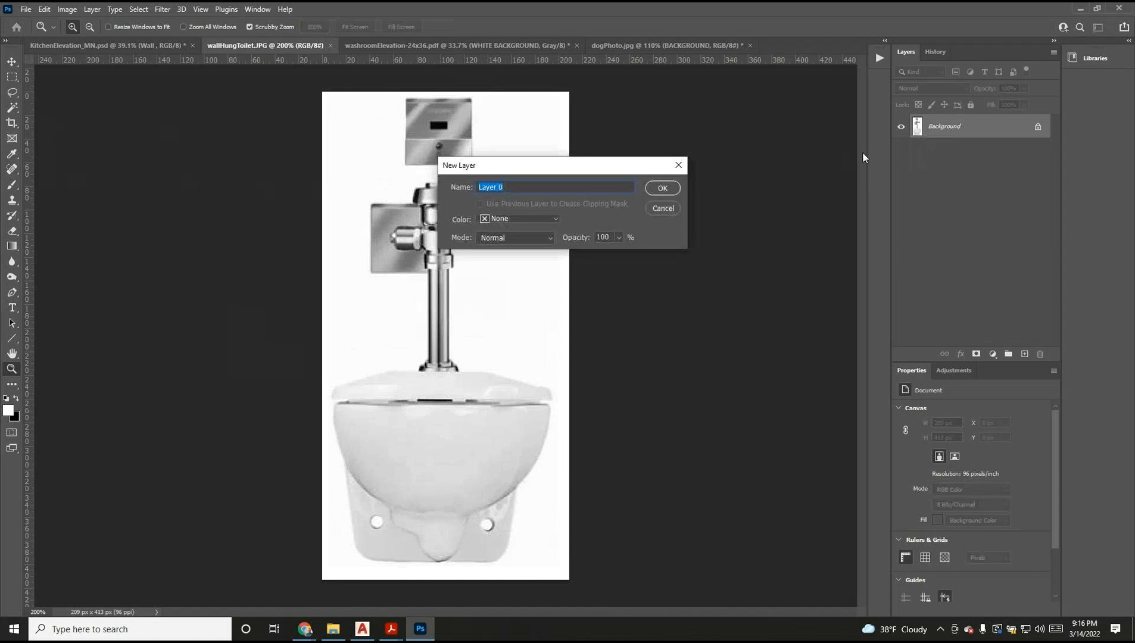
left_click(664, 189)
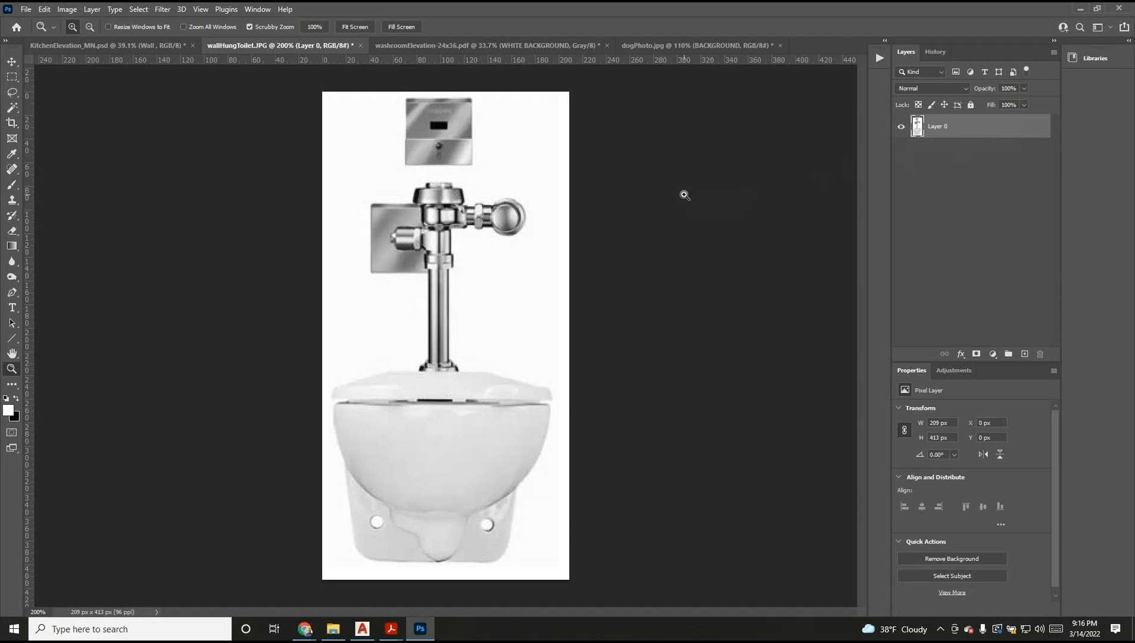
Step: Select the white area surrounding the toilet and flush valve with the Magic Wand tool
left_click(12, 111)
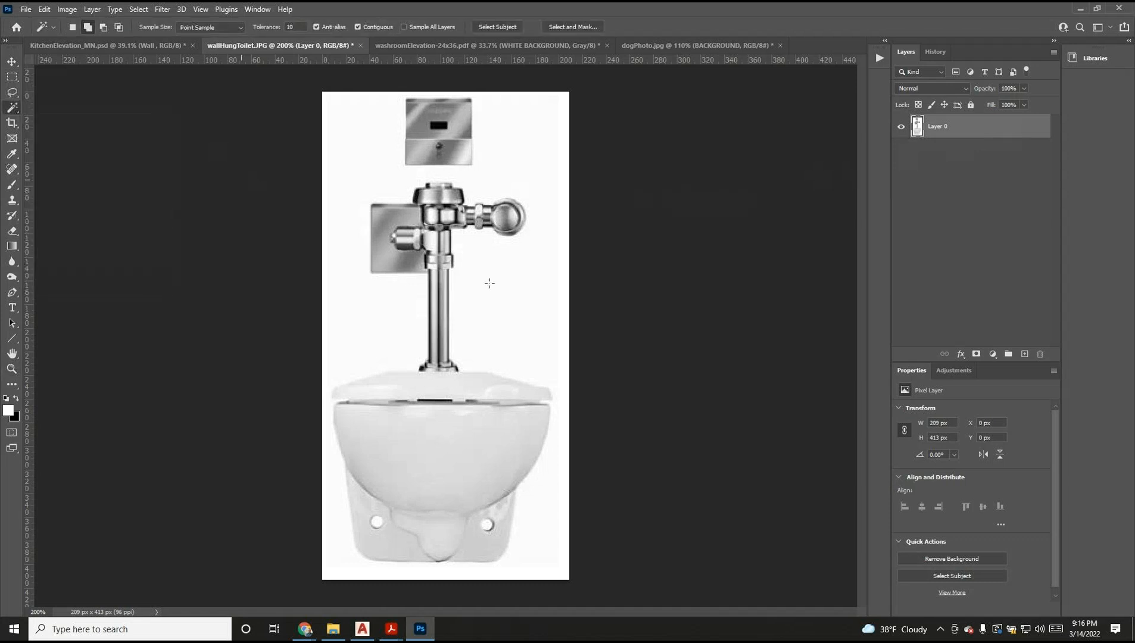
left_click(509, 284)
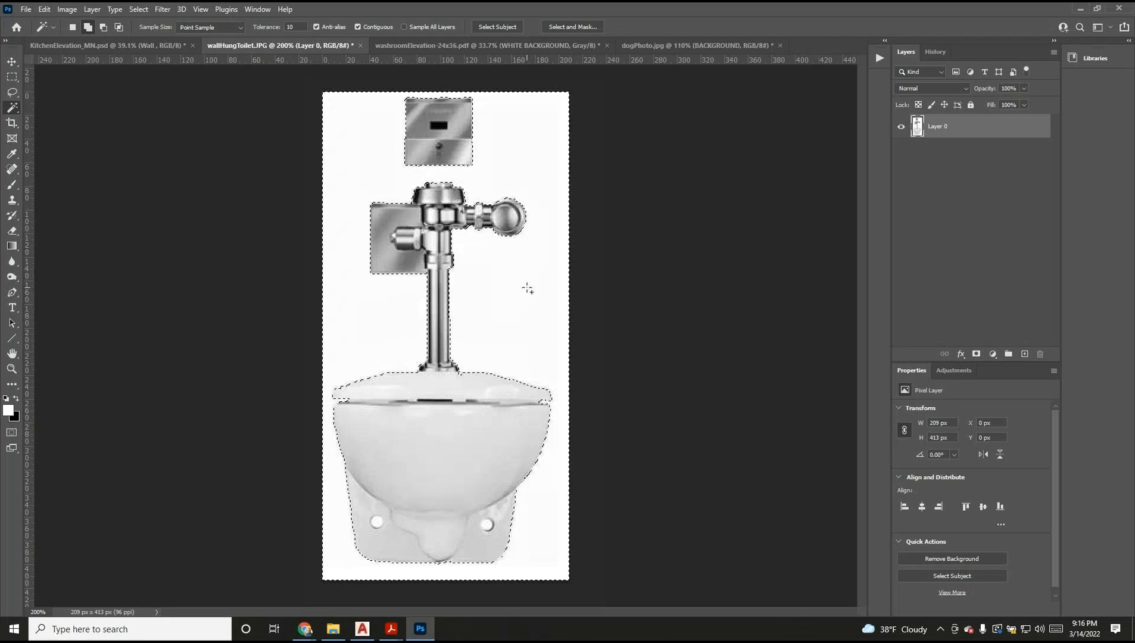
left_click(302, 27)
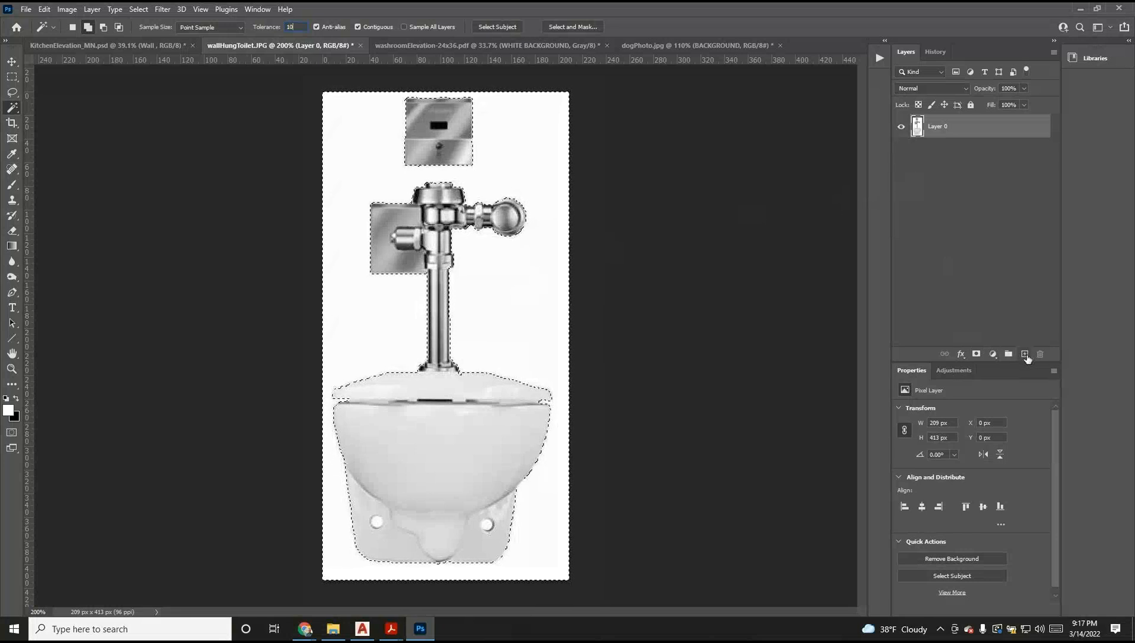
Step: Try to invert the selection with no layer active, targeting the toilet instead of the white background
left_click(940, 262)
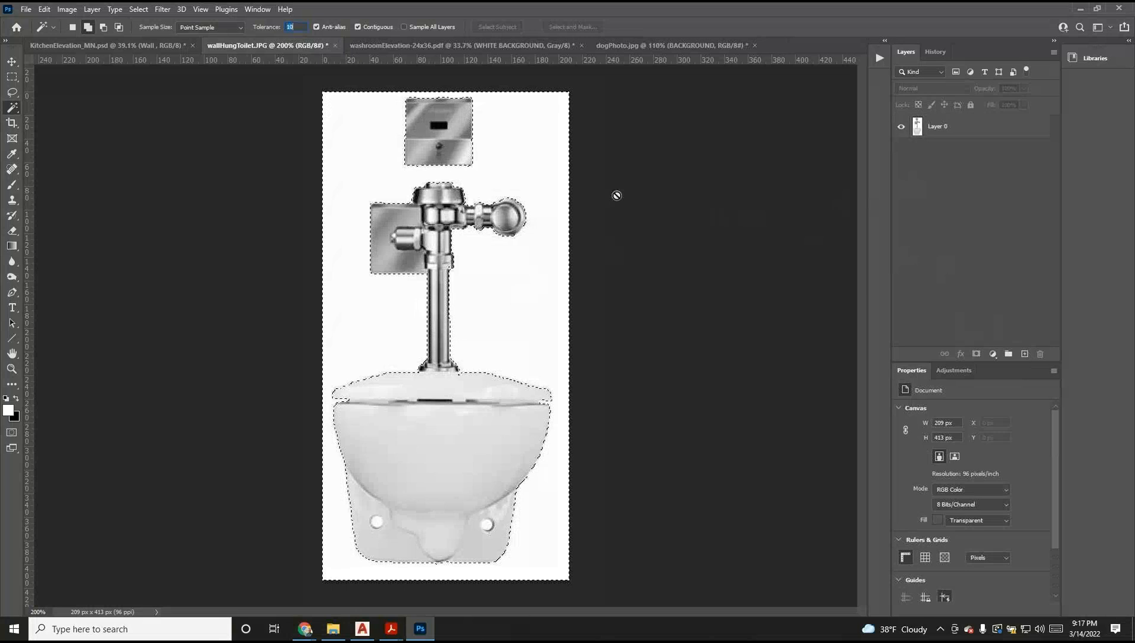
left_click(44, 9)
left_click(234, 108)
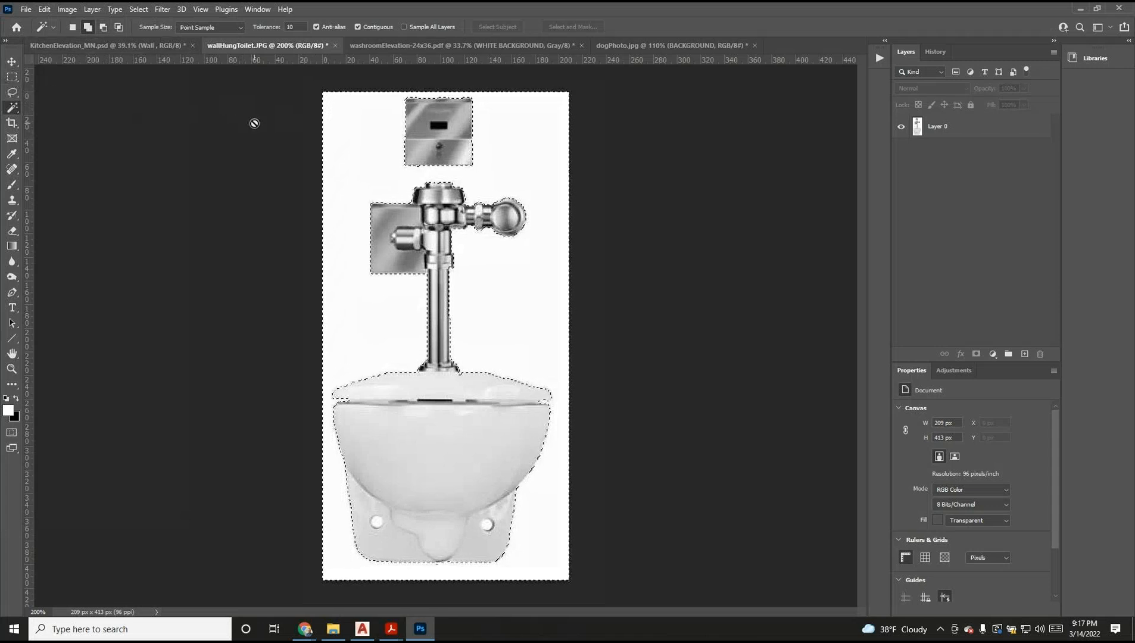
left_click(139, 10)
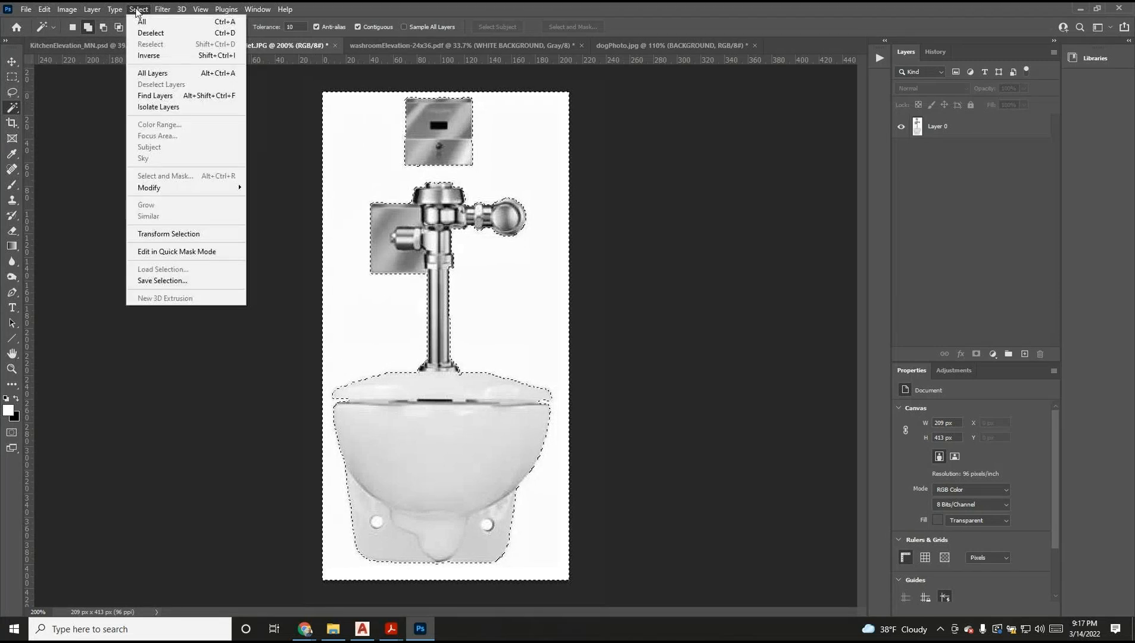
left_click(179, 55)
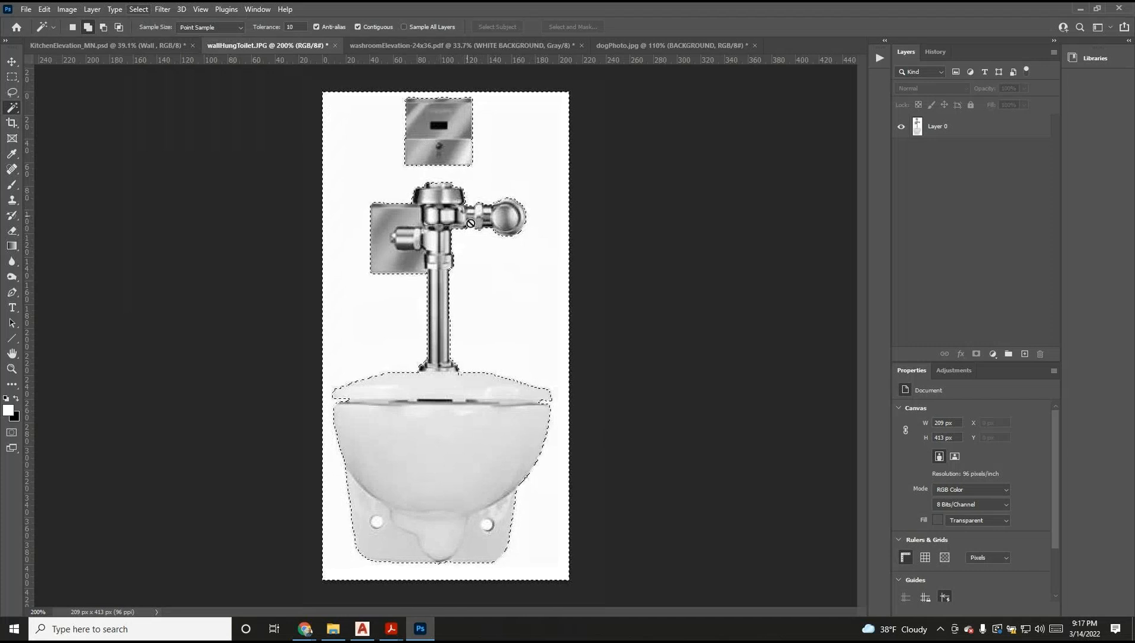
Step: Move the selected white background away from the toilet as a test, and return it to its original position
left_click(12, 67)
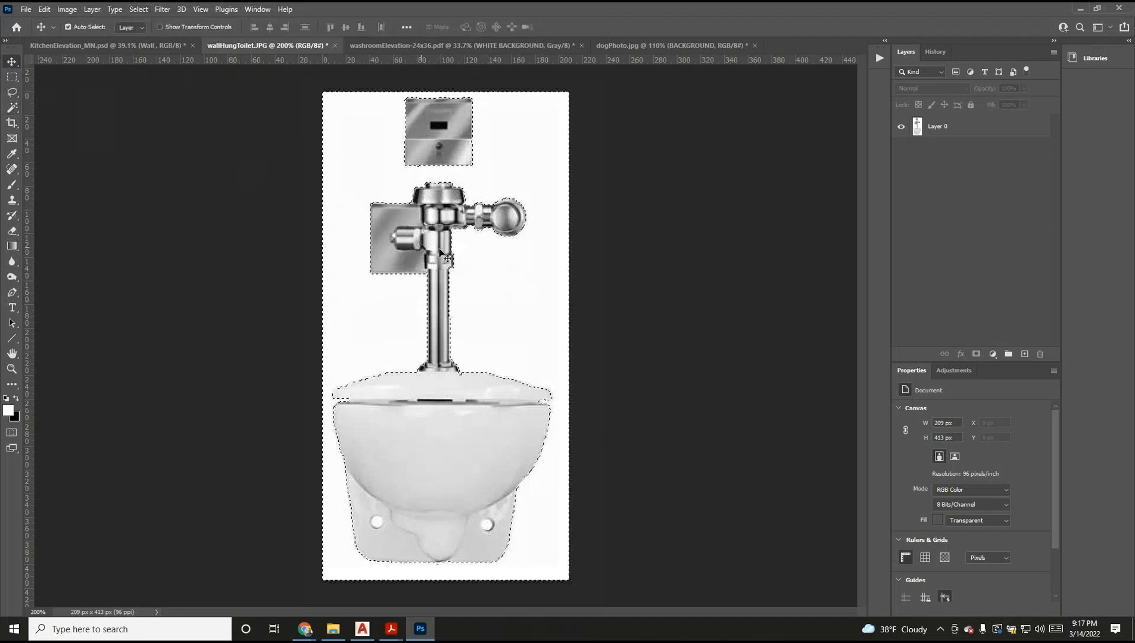
left_click_drag(483, 260, 524, 295)
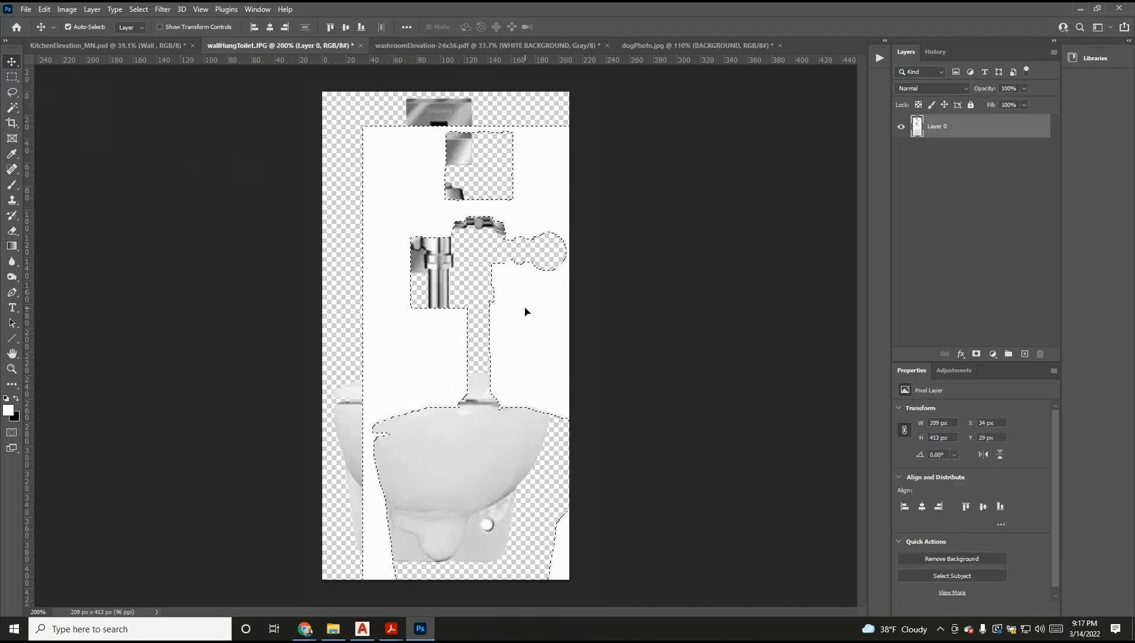
left_click_drag(517, 287, 484, 254)
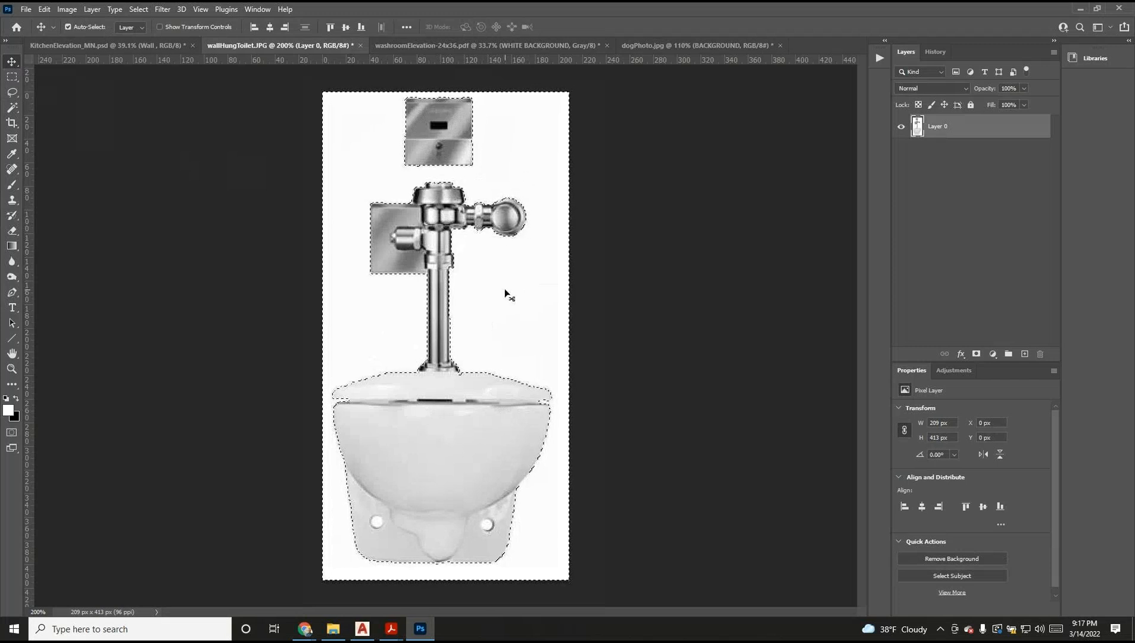
Step: Invert the selection to pick the toilet, flush valve and sensor plate instead of the white background
left_click(139, 9)
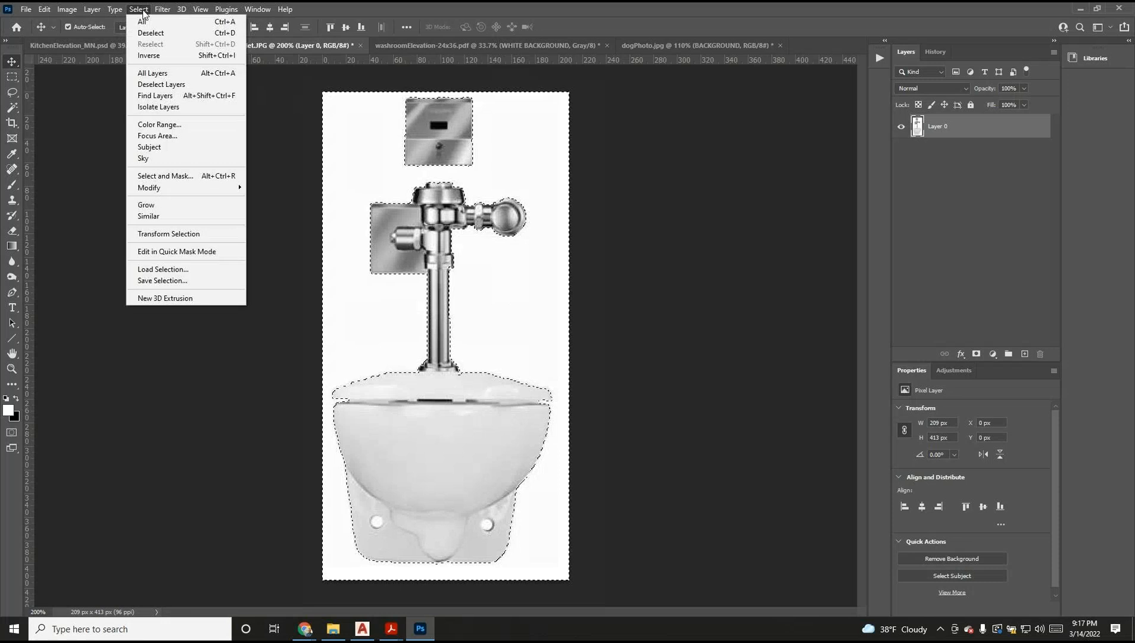
left_click(153, 57)
left_click(142, 10)
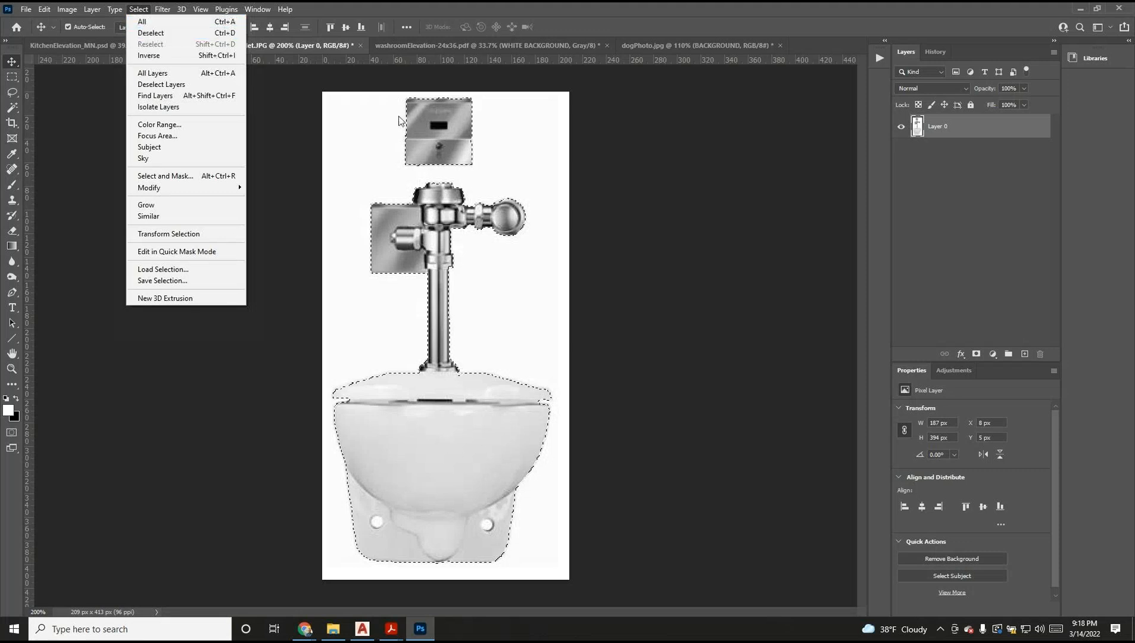
left_click(328, 11)
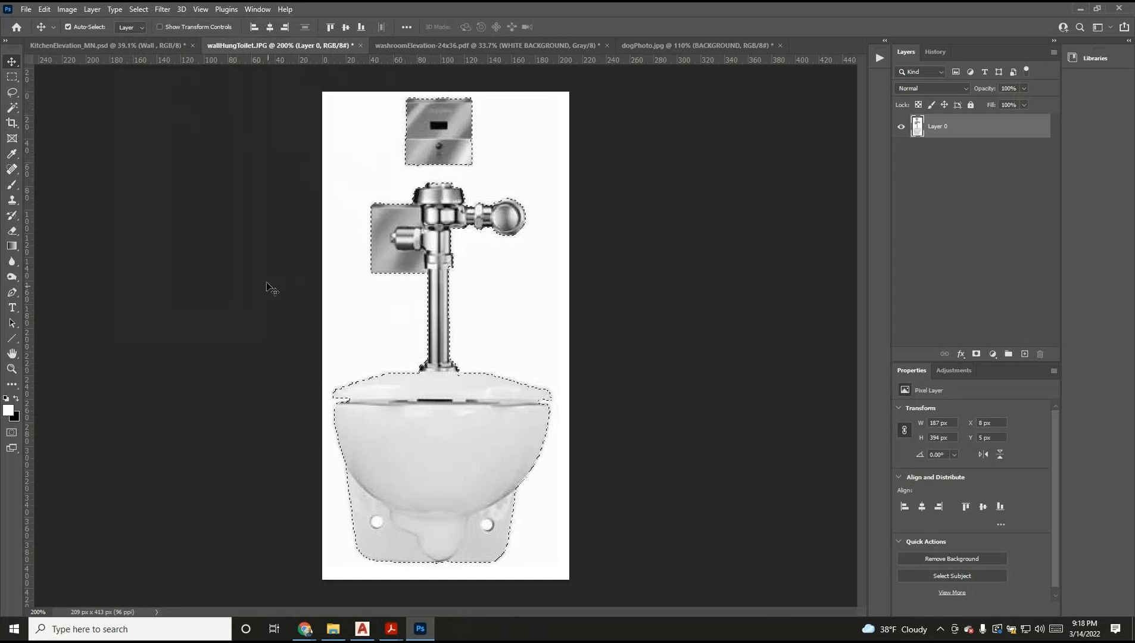
Step: Copy the selected toilet fixture and switch to the washroomElevation-24x36.pdf document
left_click(45, 10)
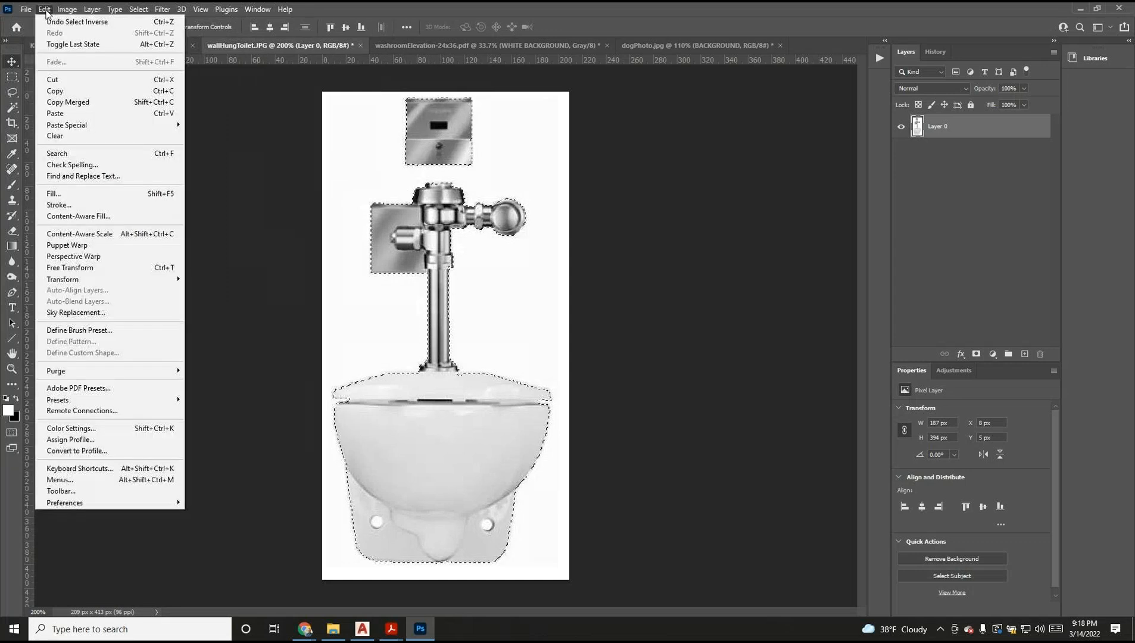
left_click(64, 93)
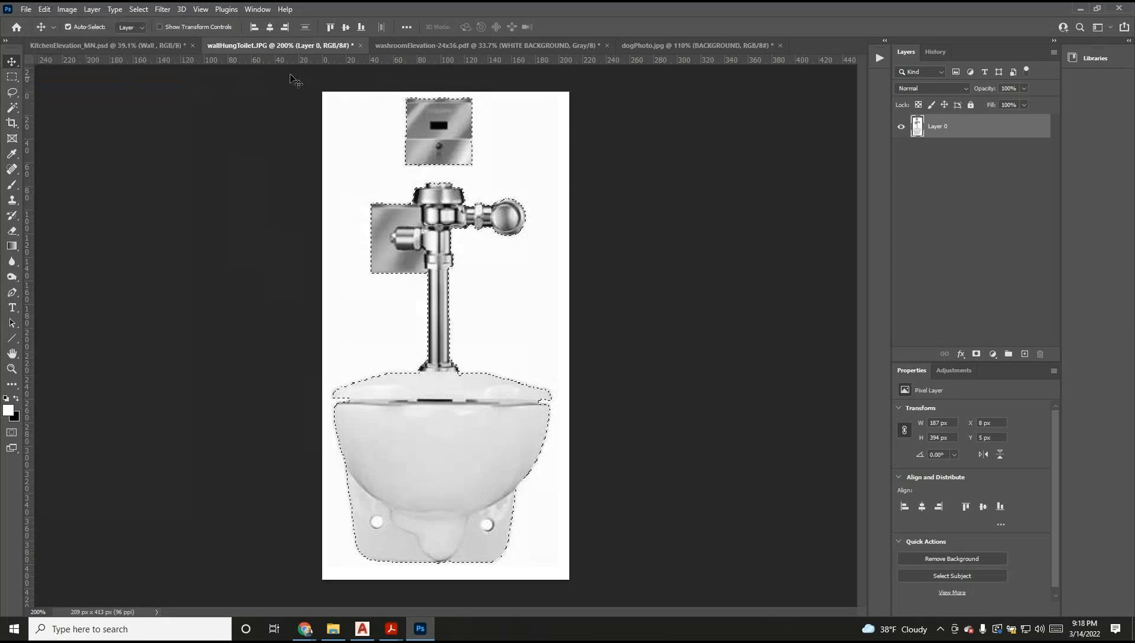
left_click(407, 48)
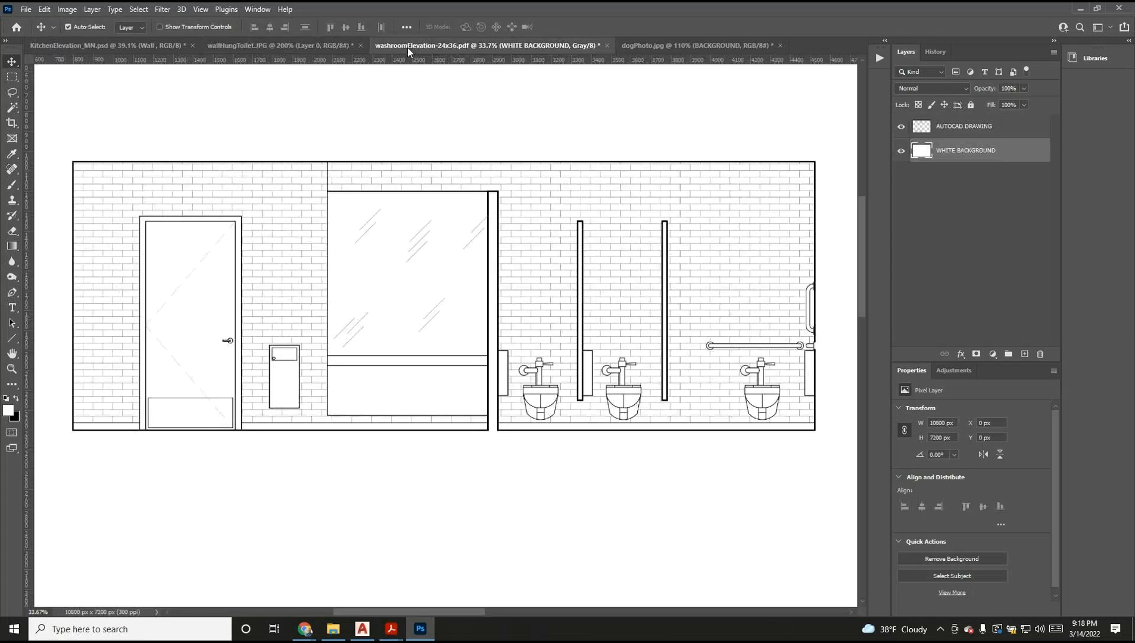
Step: Paste the toilet fixture into the elevation between the first two drawn toilets, and place its layer above AUTOCAD DRAWING
left_click(44, 10)
left_click(66, 113)
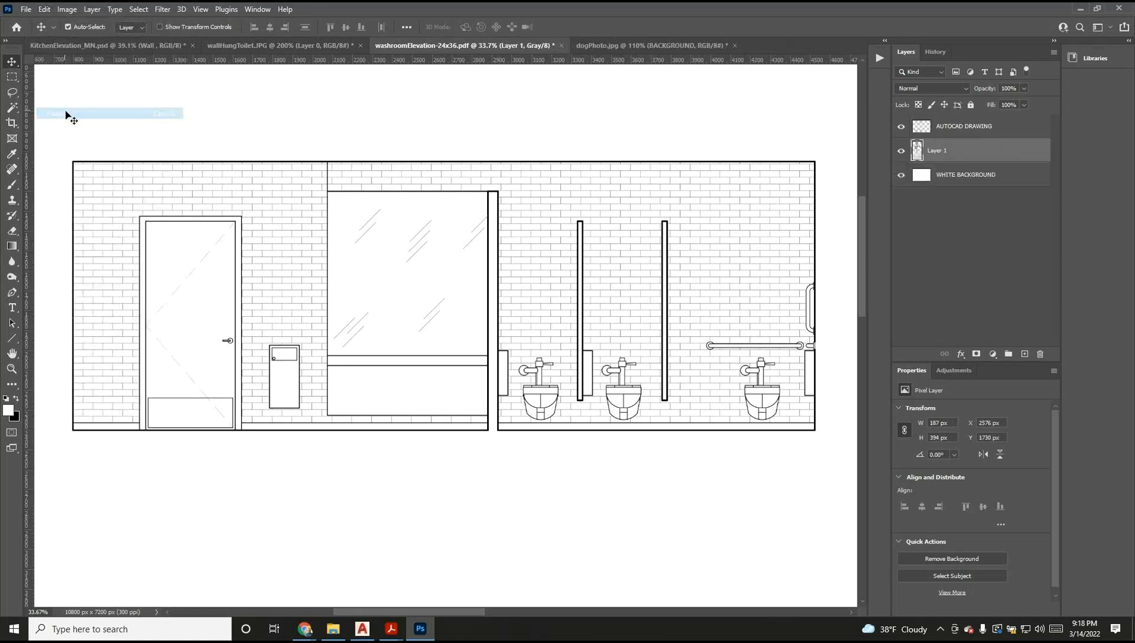
left_click_drag(459, 348, 562, 326)
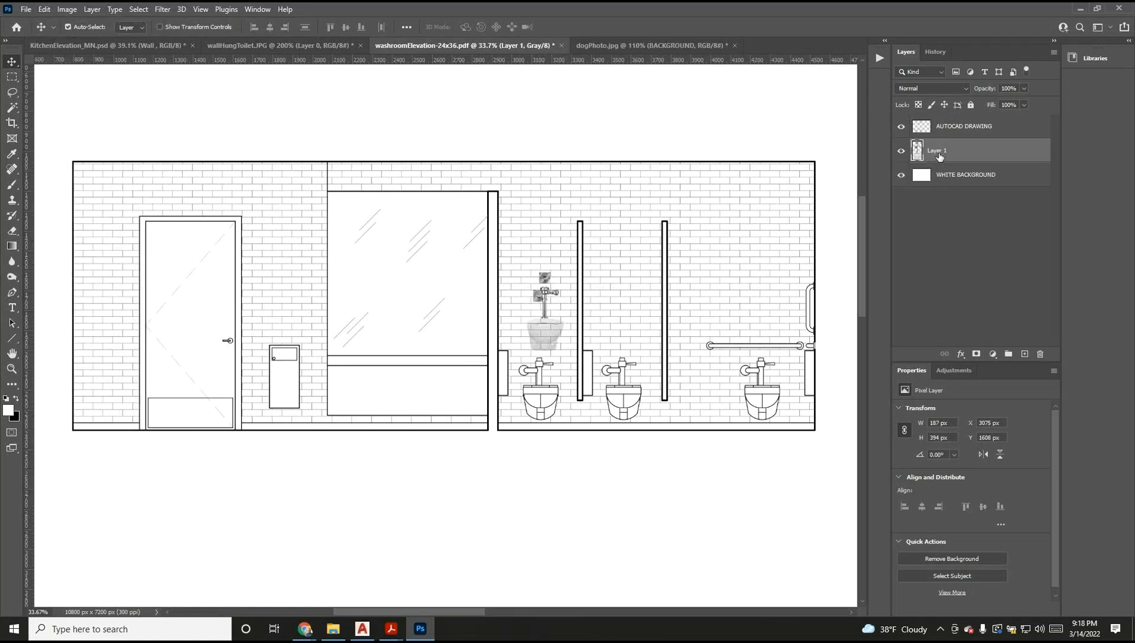
left_click_drag(956, 156, 952, 122)
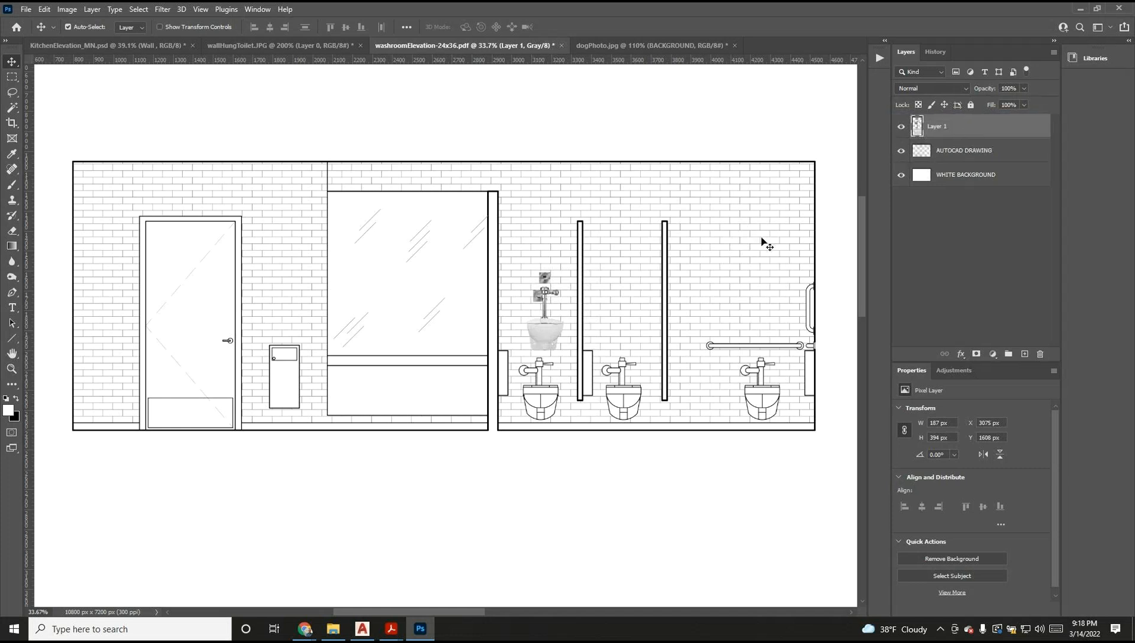
left_click_drag(549, 333, 586, 332)
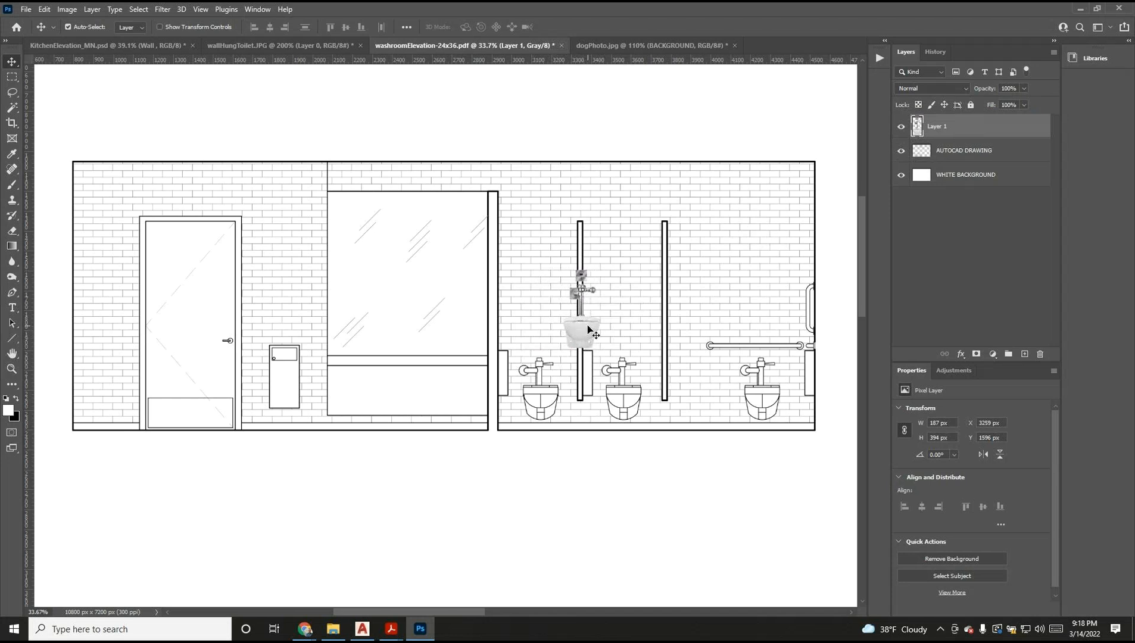
Step: Move the pasted toilet over the drawn toilet in the first stall, beside the mirror
left_click(12, 368)
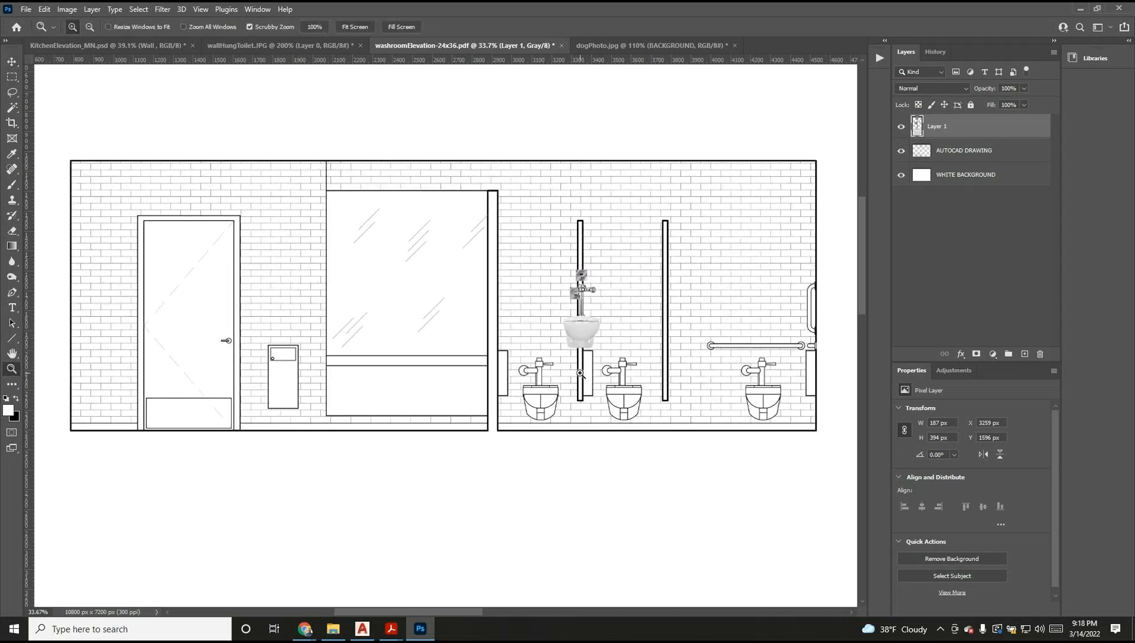
double_click(580, 374)
left_click(581, 373)
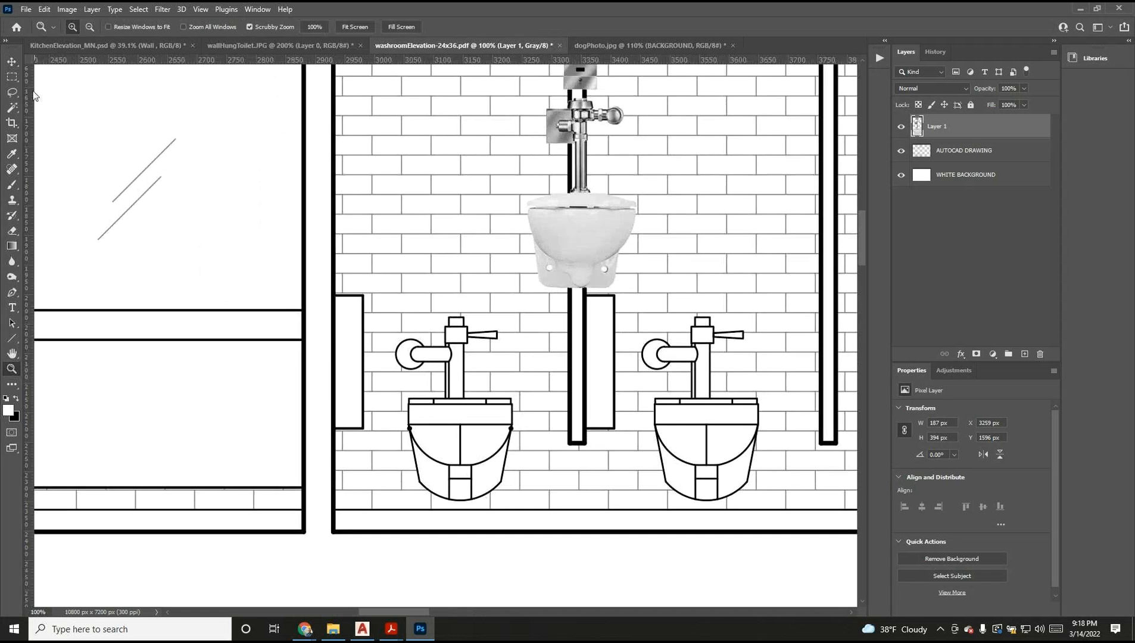
left_click(13, 64)
left_click_drag(598, 229, 479, 438)
Step: Scale the pasted toilet proportionally to 101.93% and realign it over the first drawn toilet
left_click(45, 9)
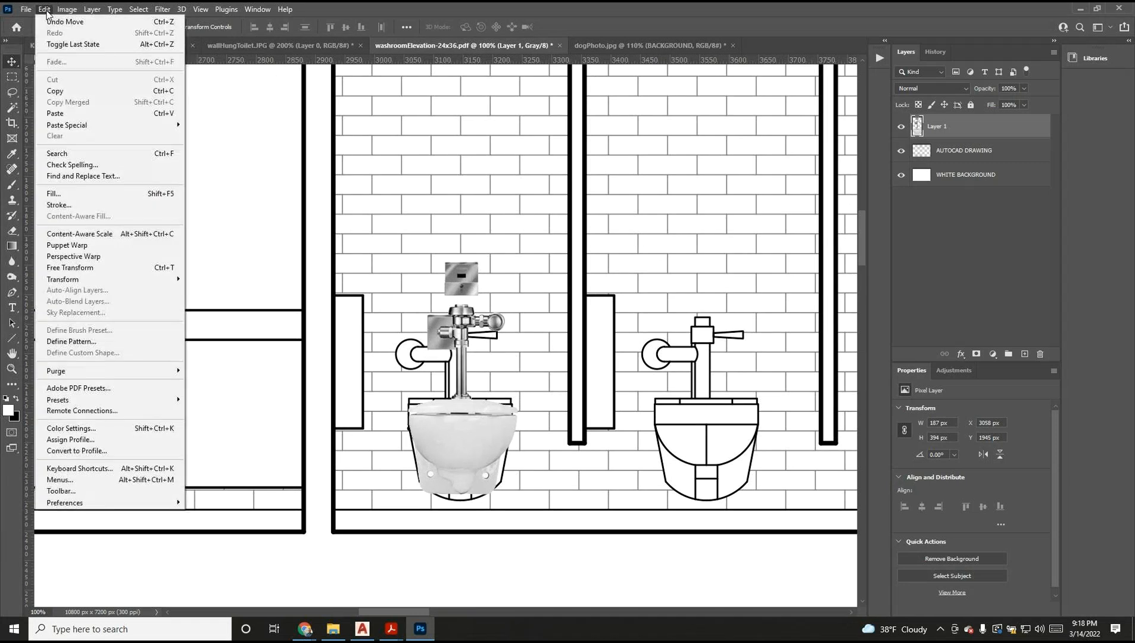
mouse_move(114, 283)
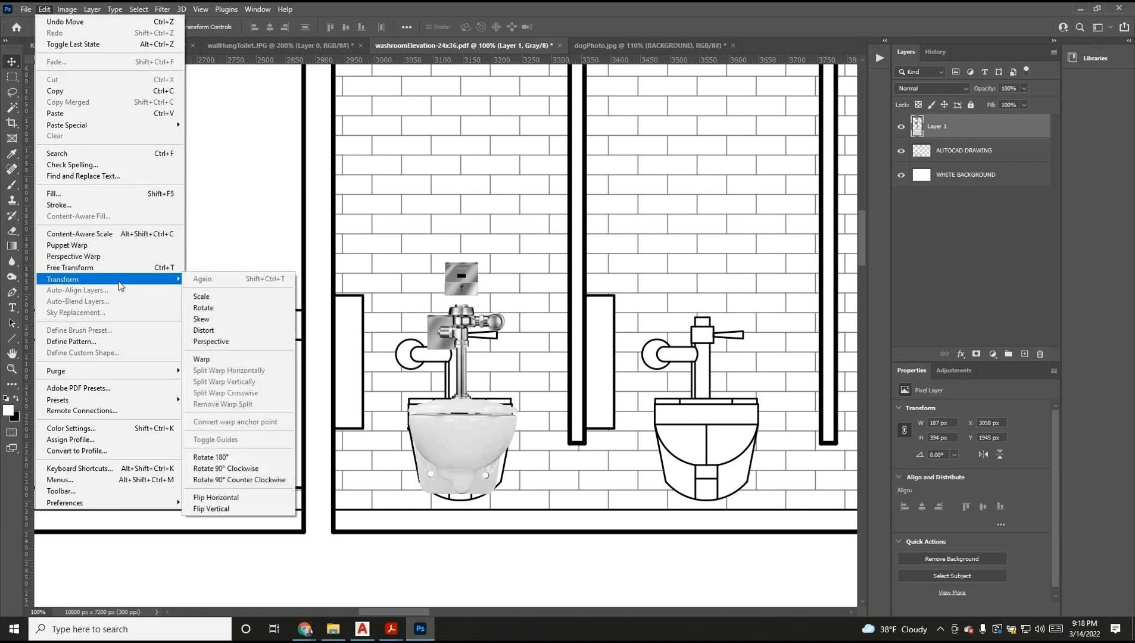
left_click(201, 296)
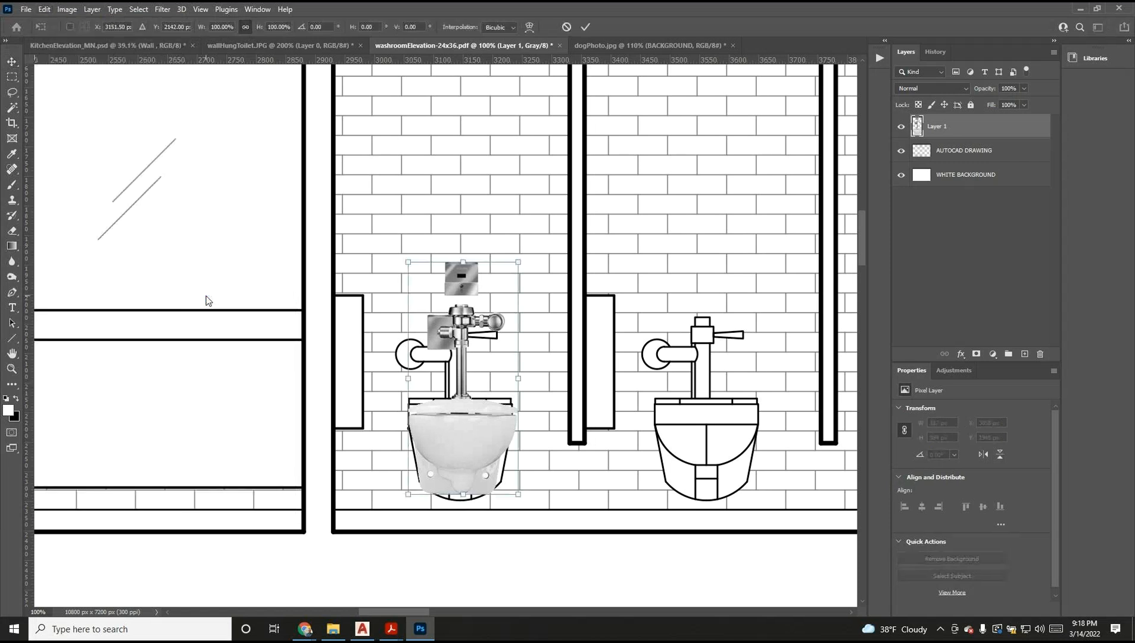
left_click_drag(520, 261, 558, 268)
left_click_drag(483, 418, 479, 423)
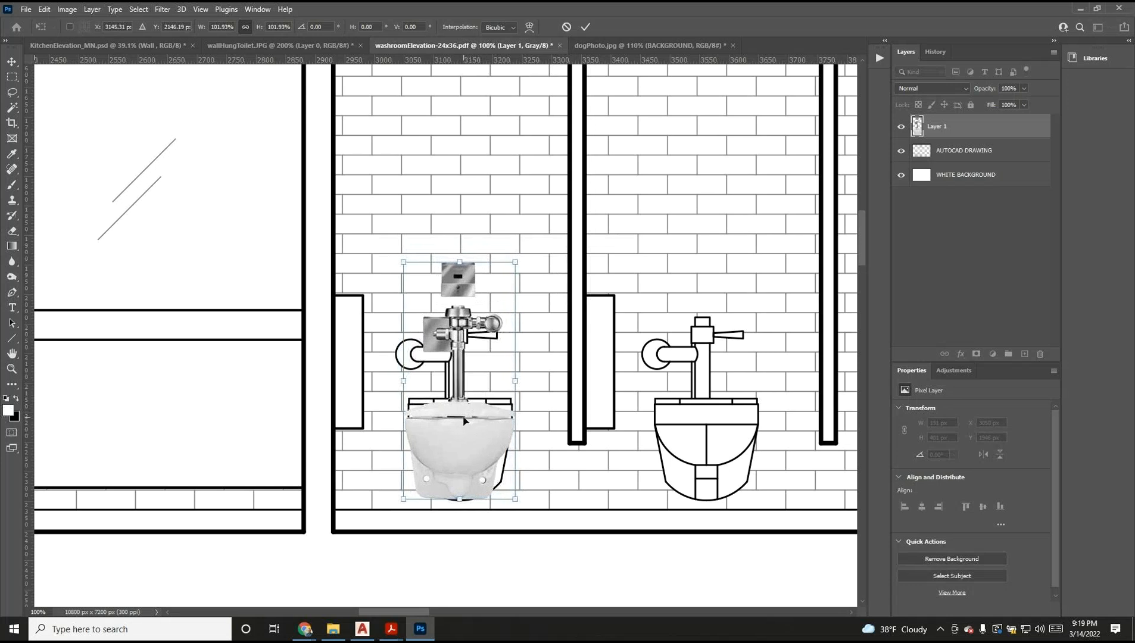
key("Return")
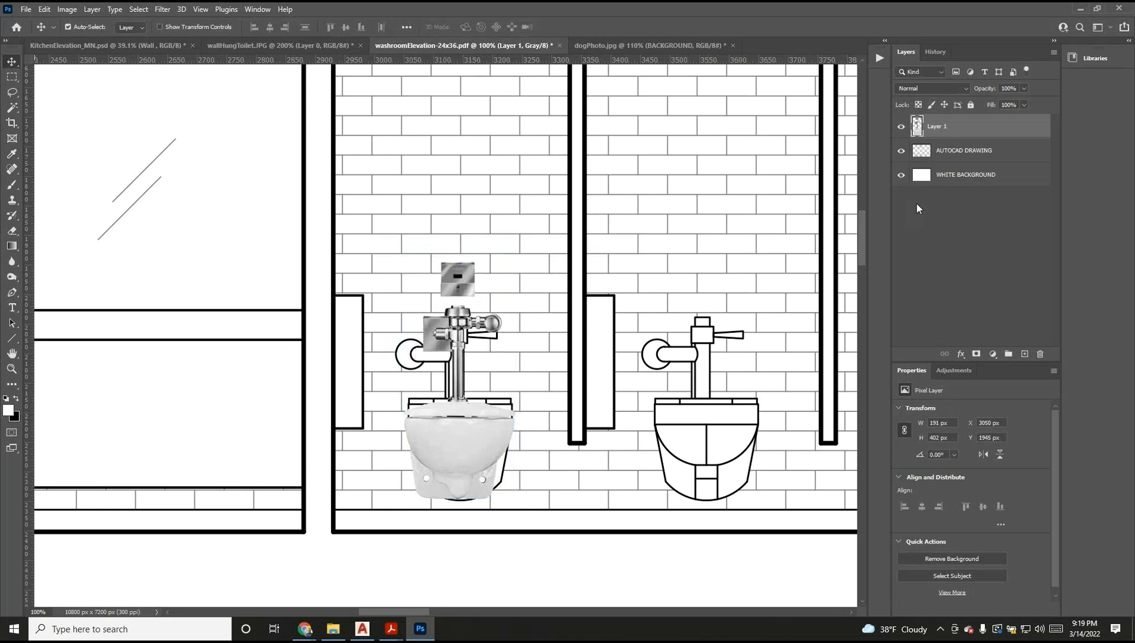
Step: Toggle the visibility of the three layers to inspect the toilet on its own and against the AutoCAD drawing
left_click(901, 128)
left_click(901, 128)
left_click(901, 151)
left_click(900, 175)
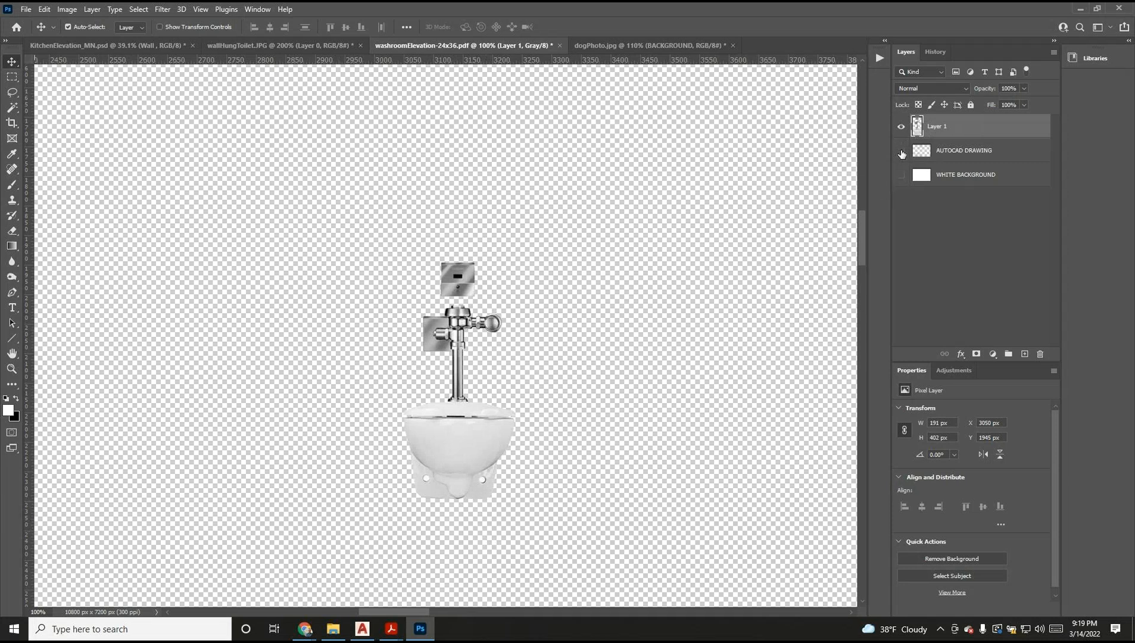
left_click(12, 77)
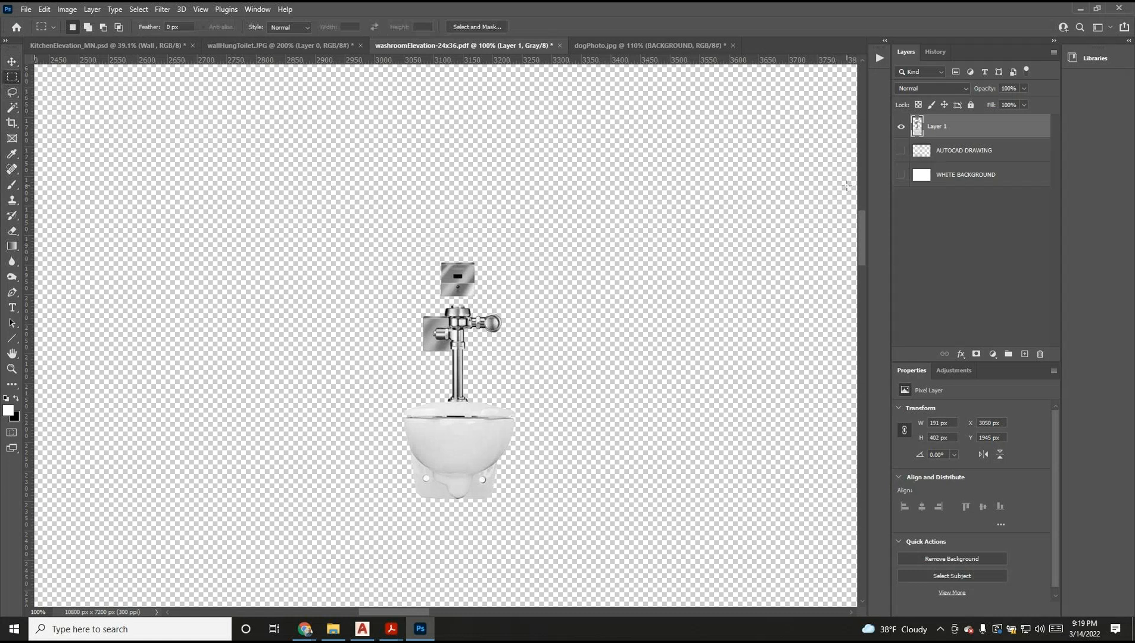
left_click(901, 151)
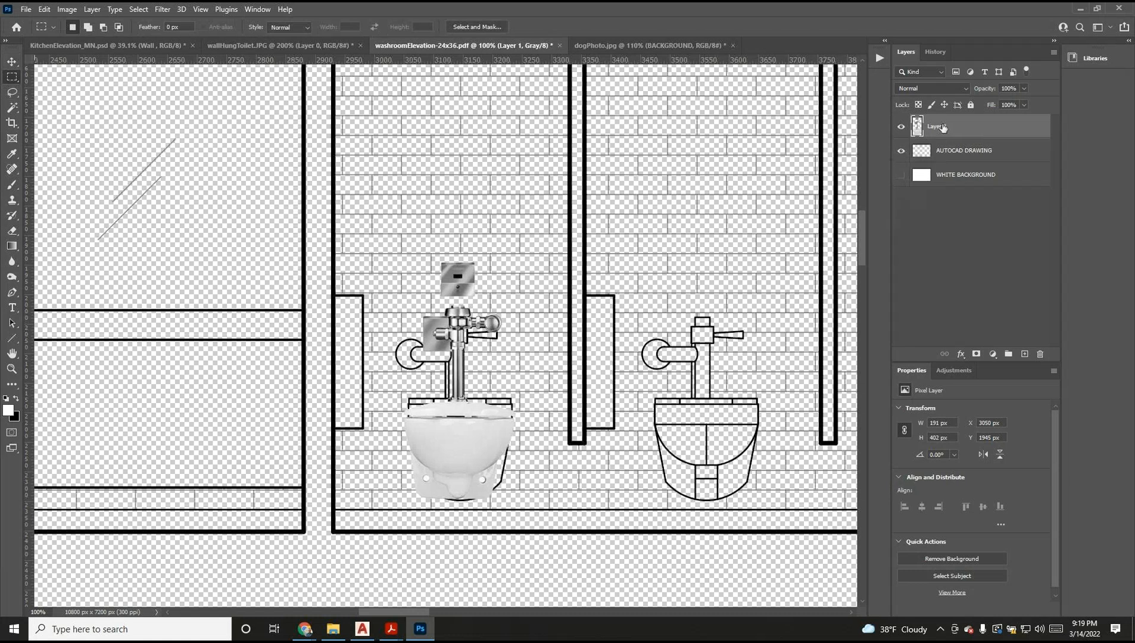
left_click(901, 127)
left_click(901, 127)
left_click(898, 176)
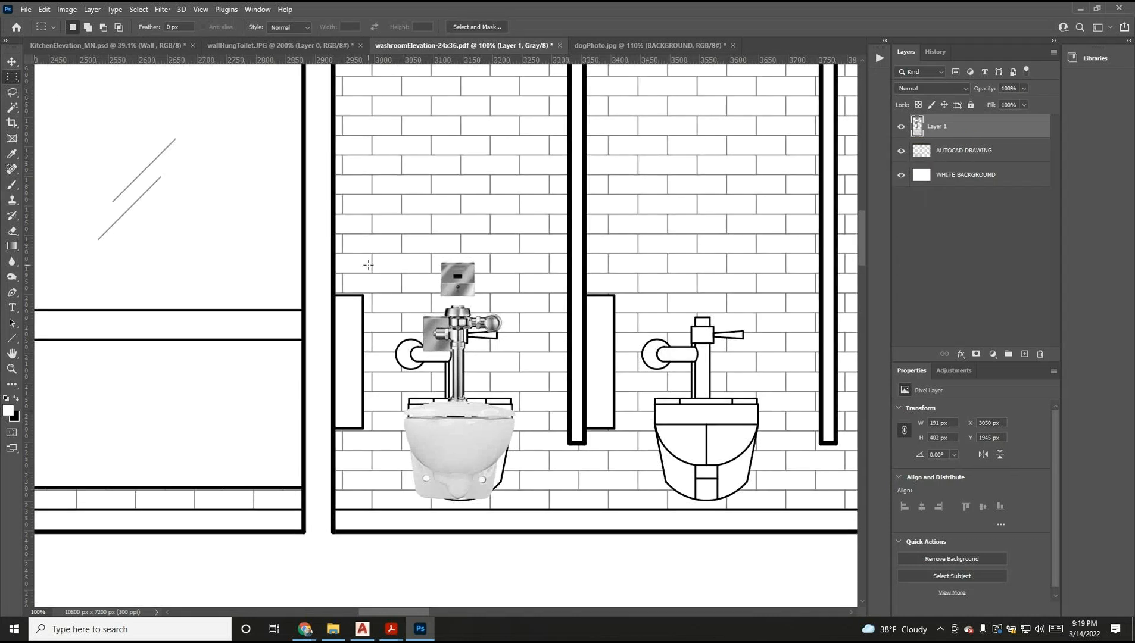
Step: Select the whole toilet fixture with a marquee, and copy and paste it with AUTOCAD DRAWING and WHITE BACKGROUND hidden
left_click_drag(374, 226, 547, 539)
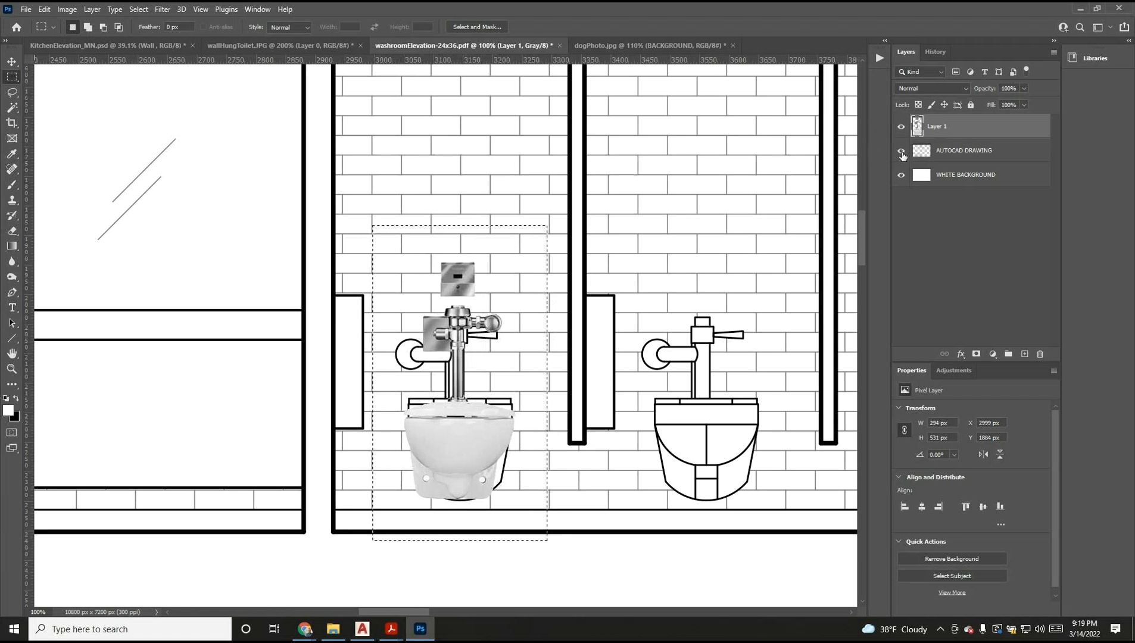
left_click_drag(902, 178, 901, 150)
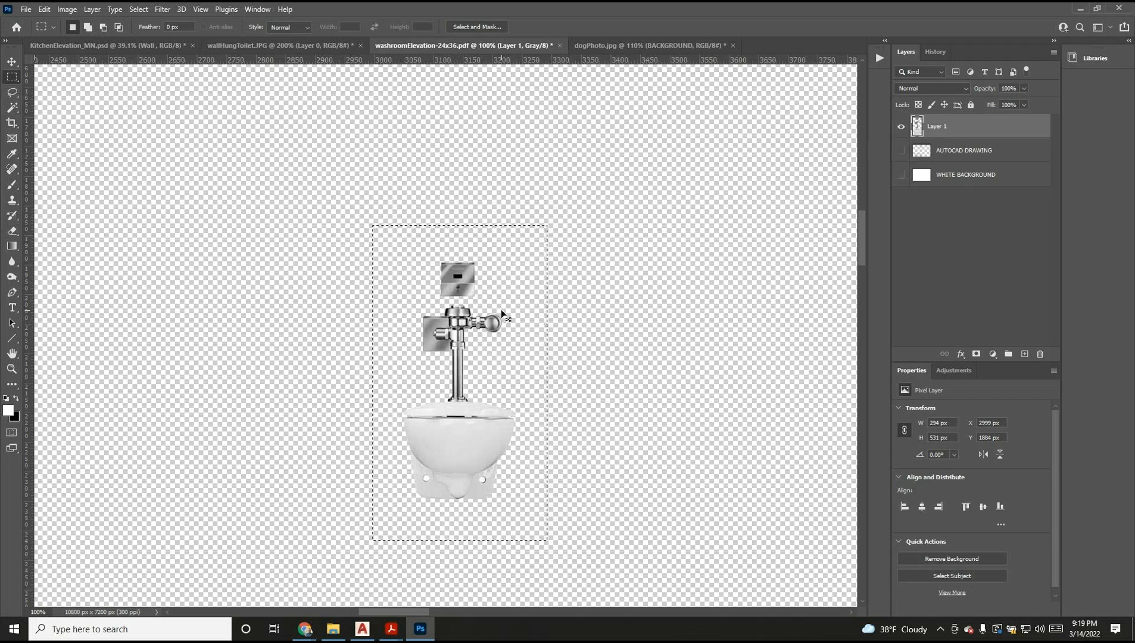
left_click(44, 9)
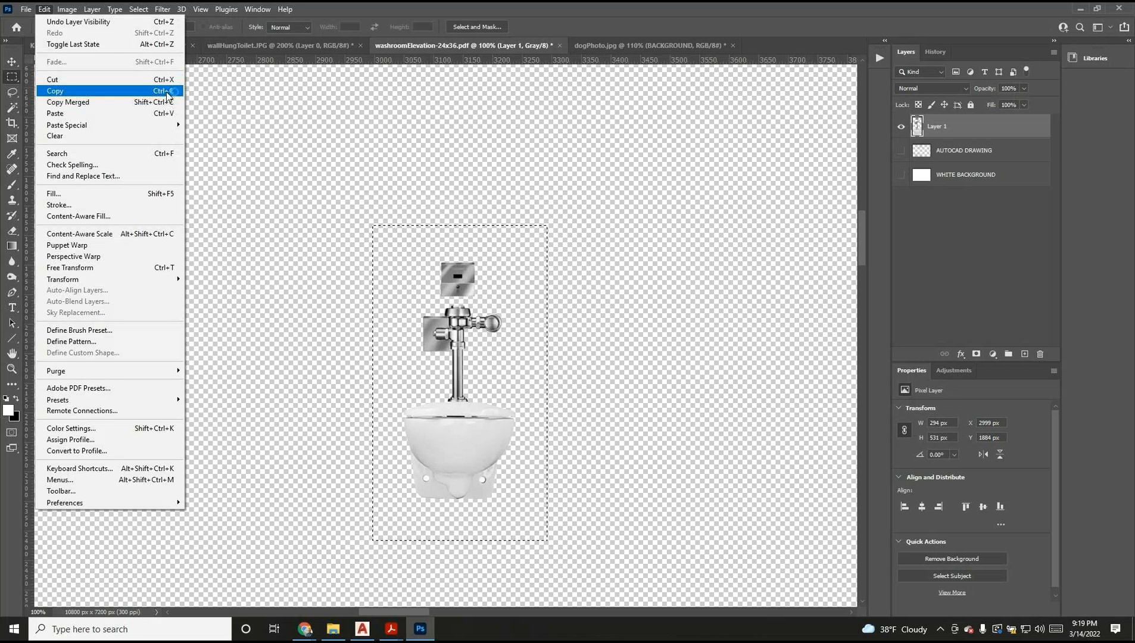
left_click(165, 115)
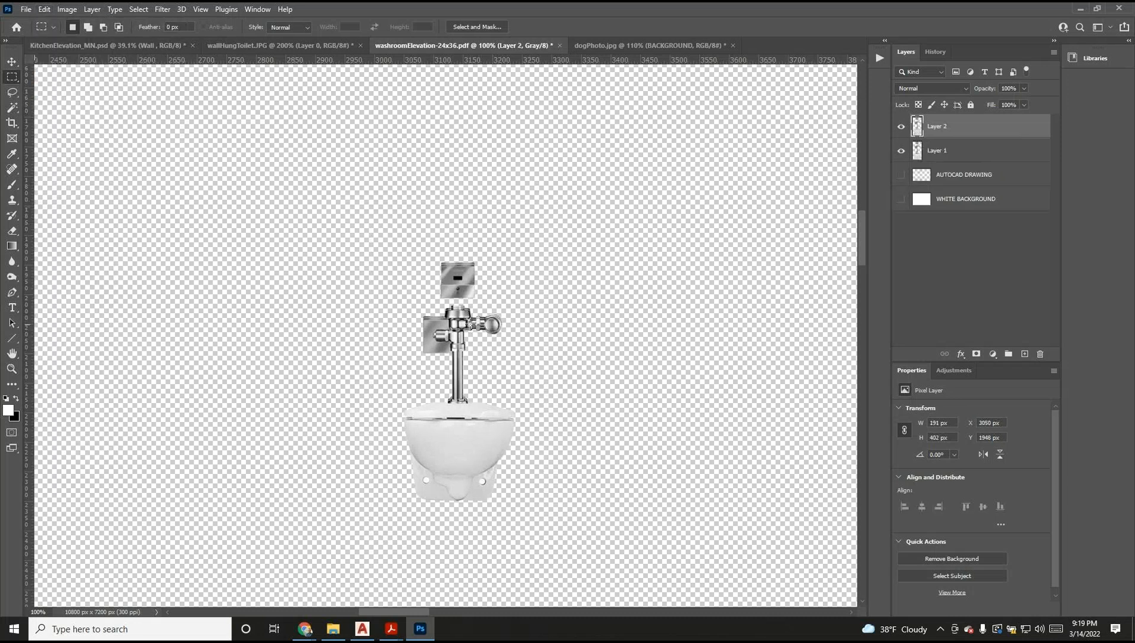
Step: Move the duplicate beside the original toilet, and paste a second duplicate on the far side of it
left_click(12, 62)
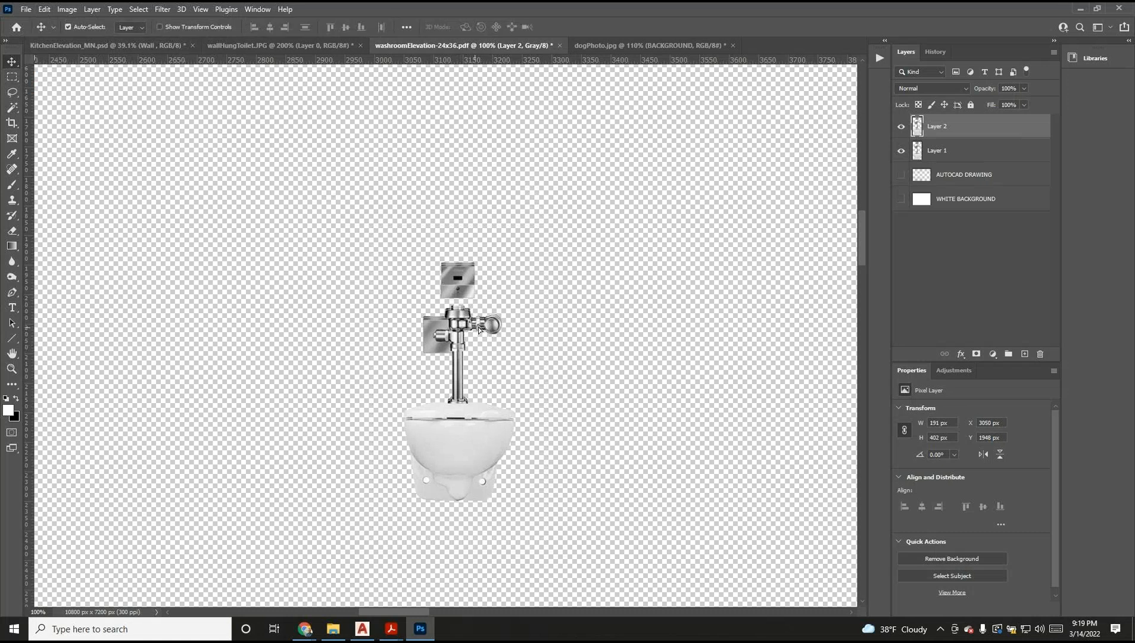
left_click_drag(475, 331, 613, 282)
key("ctrl+v")
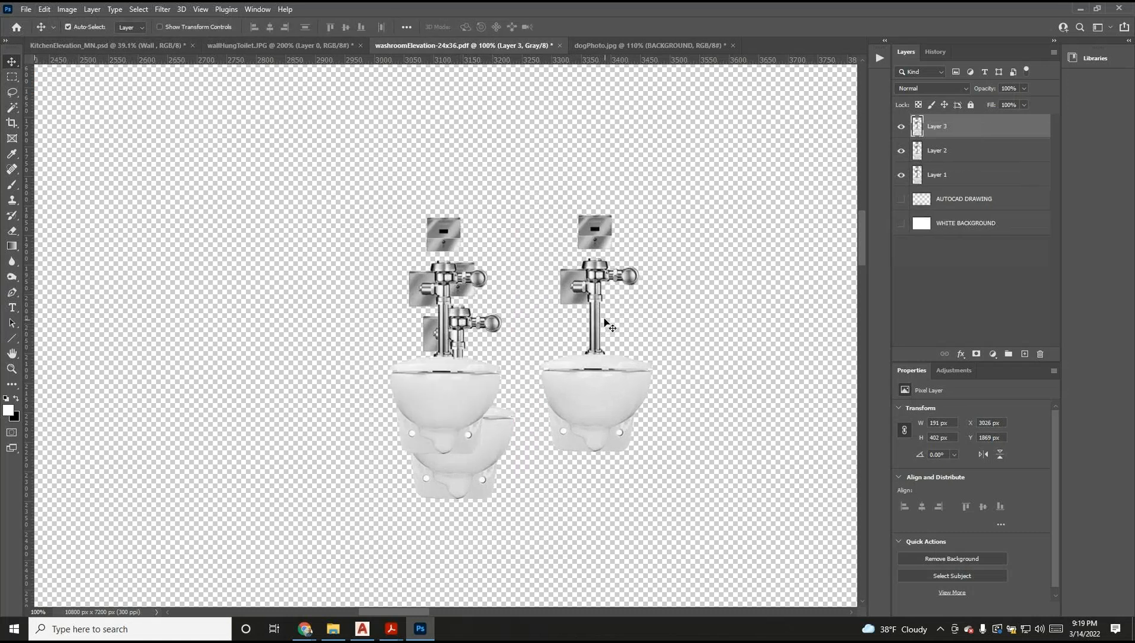
left_click_drag(445, 290, 728, 288)
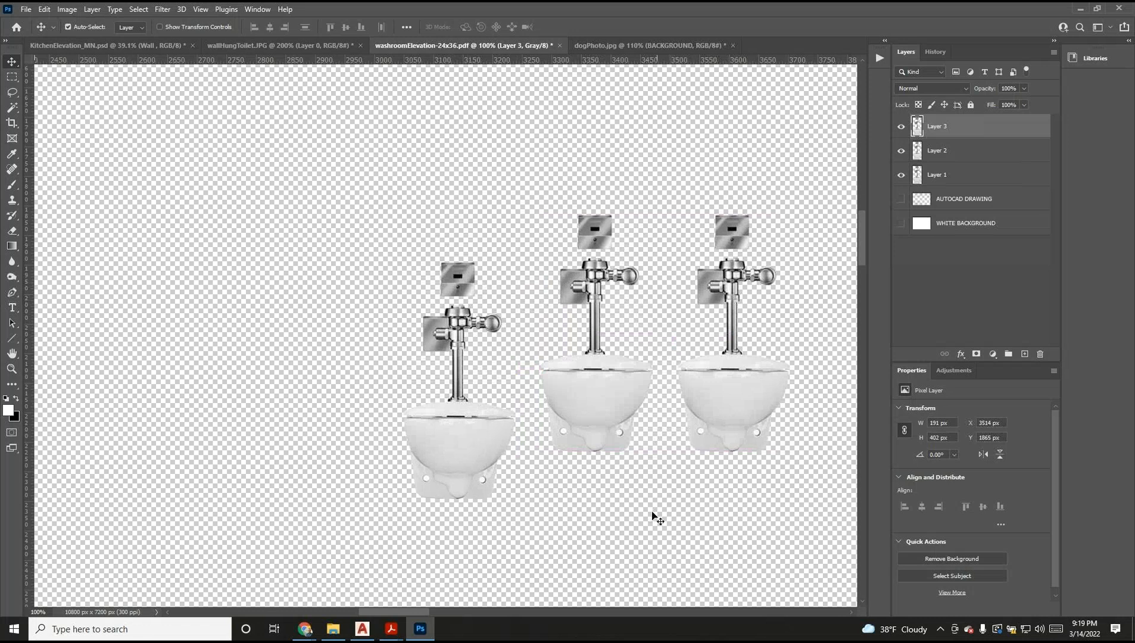
Step: Show the AUTOCAD DRAWING layer, and move Layer 2's toilet over the second drawn toilet and Layer 3's past the second partition
left_click_drag(397, 610, 414, 610)
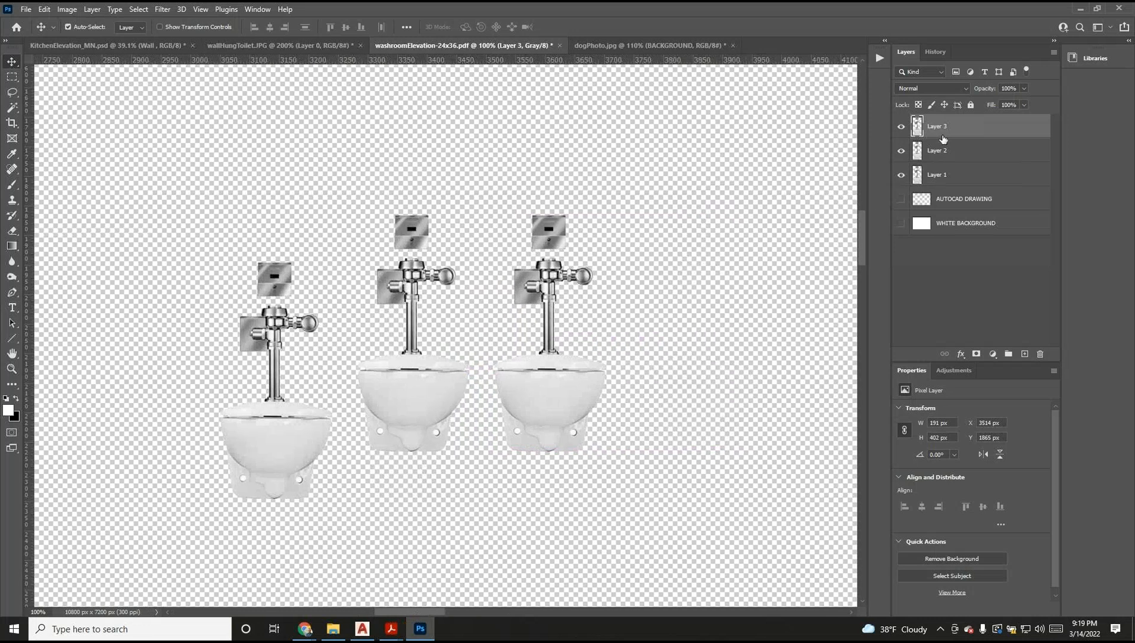
left_click(901, 127)
left_click(901, 126)
left_click(902, 150)
left_click(901, 150)
left_click(901, 201)
left_click_drag(535, 387, 707, 370)
left_click_drag(422, 391, 530, 438)
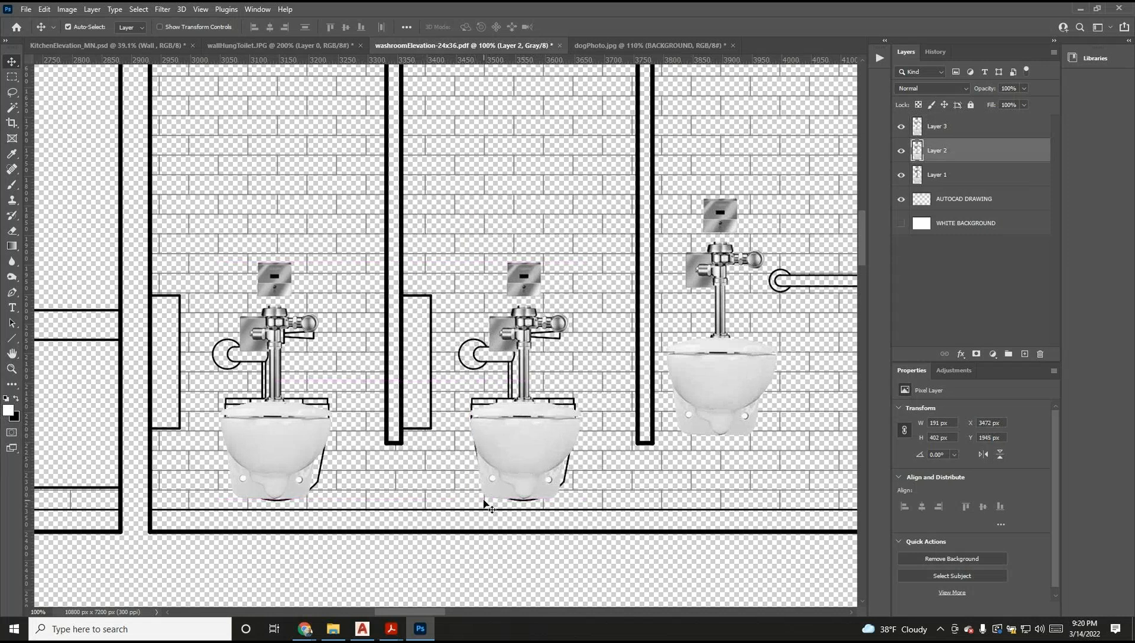
Step: Show the WHITE BACKGROUND layer, align Layer 3's toilet over the drawn toilet below the grab bar, and nudge Layer 2's toilet into alignment
left_click_drag(430, 612, 469, 426)
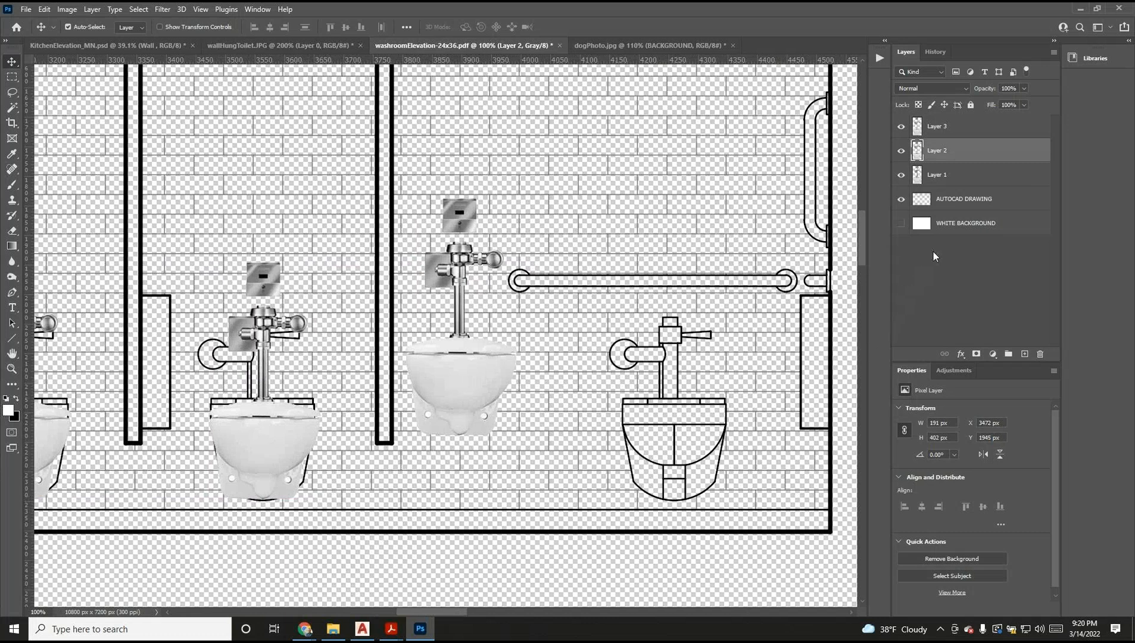
left_click(901, 225)
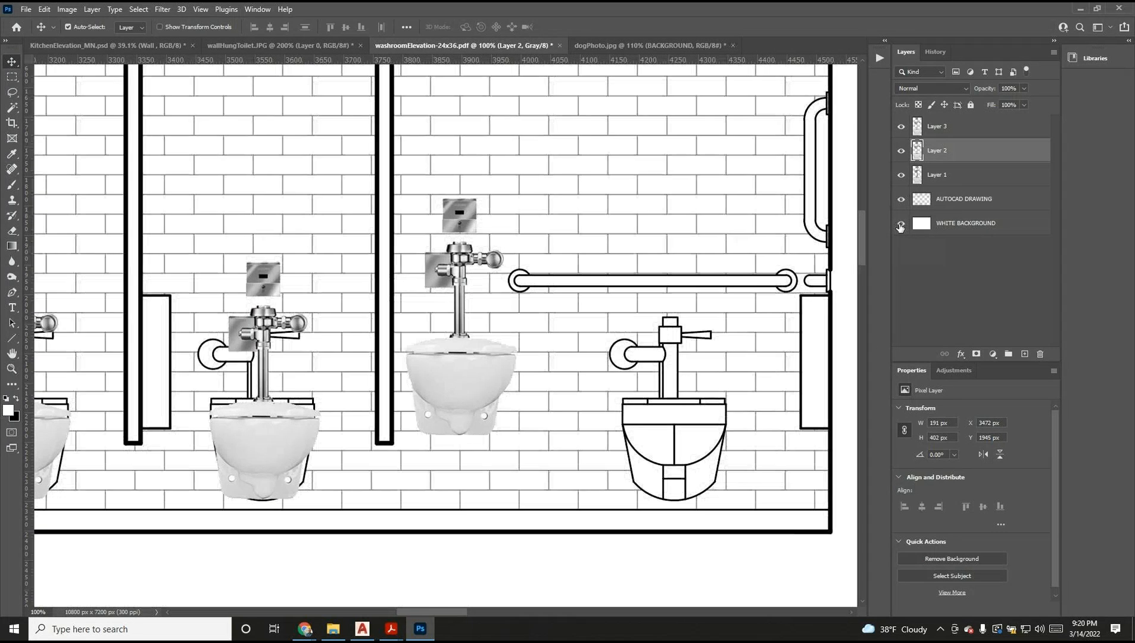
mouse_move(482, 363)
left_mouse_down()
mouse_move(560, 420)
mouse_move(697, 429)
left_mouse_up()
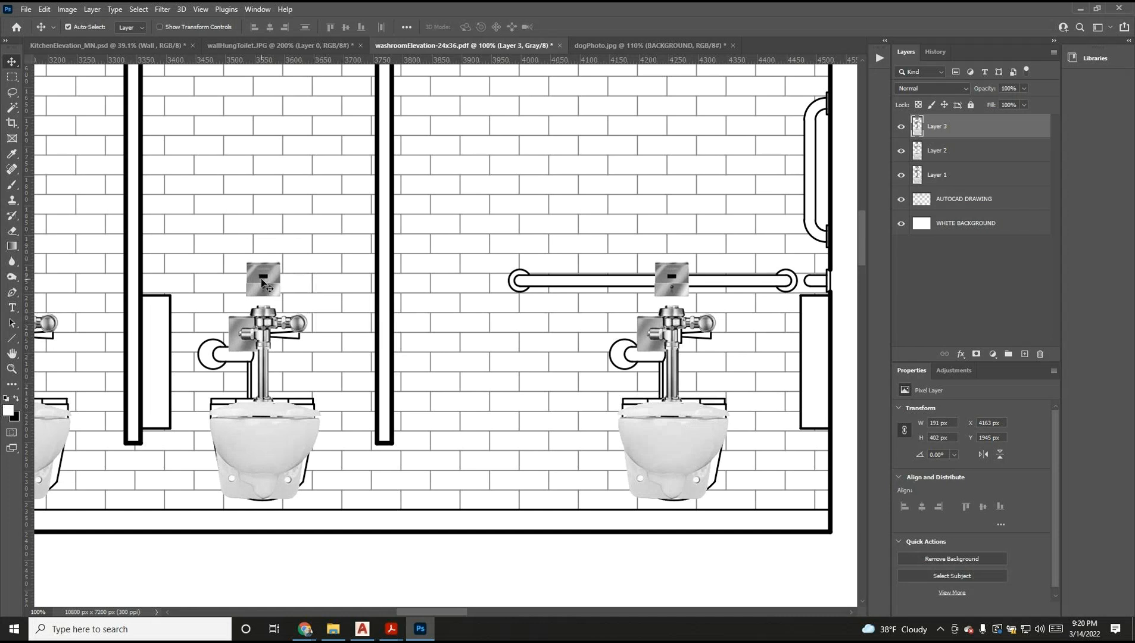
left_click_drag(290, 335, 249, 331)
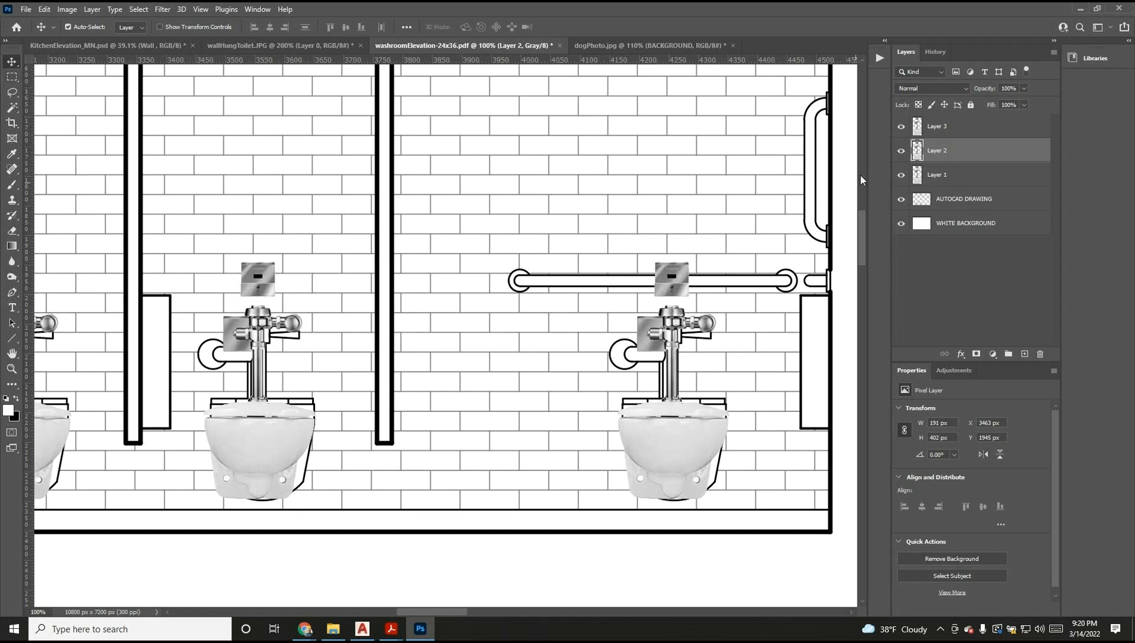
Step: Isolate Layer 3 and delete the sensor plate above its flush valve, clearing the selection
left_click_drag(901, 127, 901, 224)
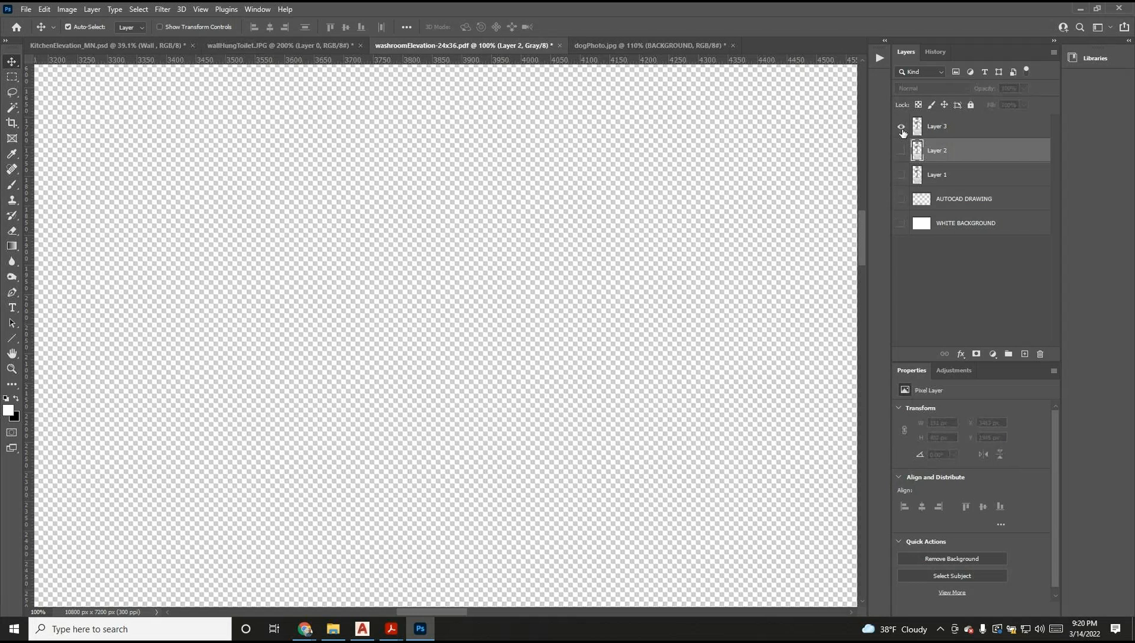
left_click(901, 127)
left_click(14, 81)
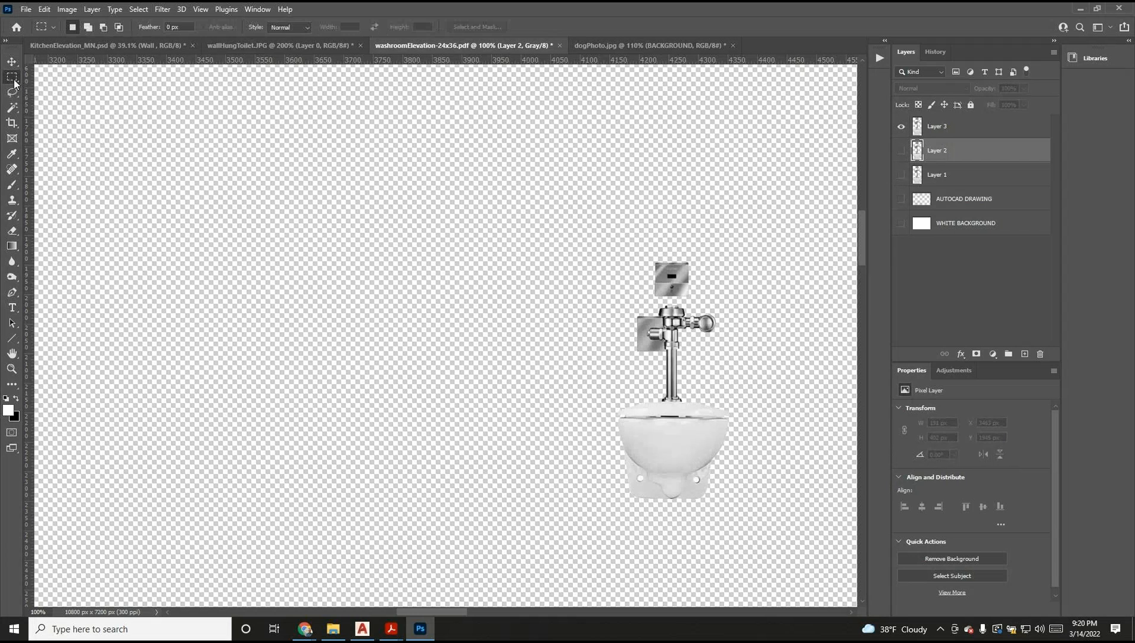
left_click_drag(629, 230, 711, 301)
left_click(947, 128)
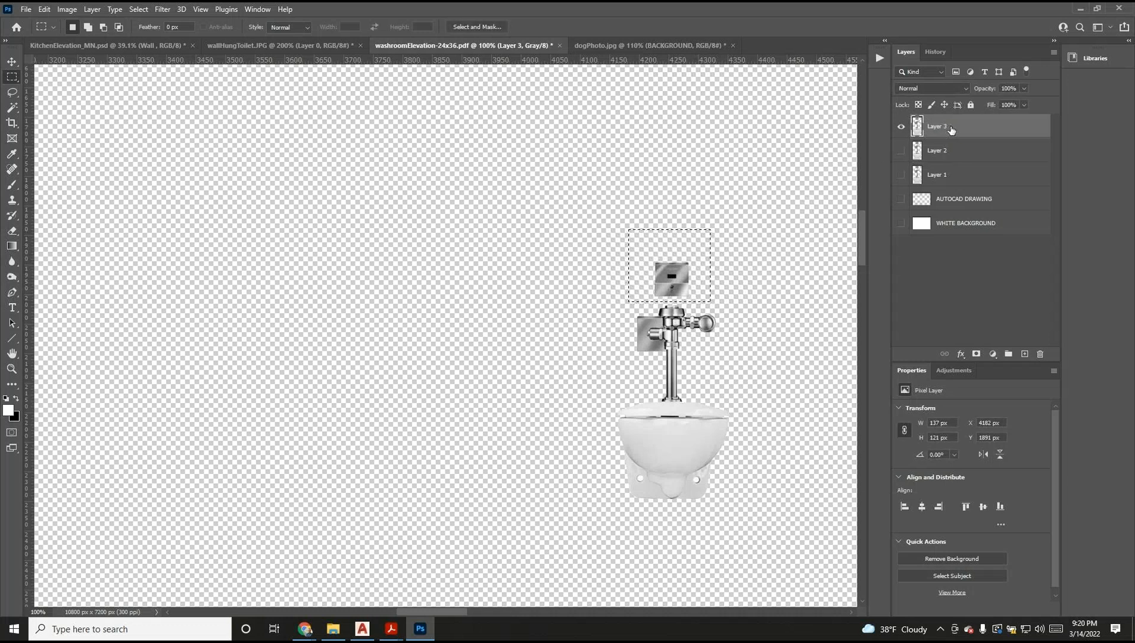
key("Delete")
key("ctrl+d")
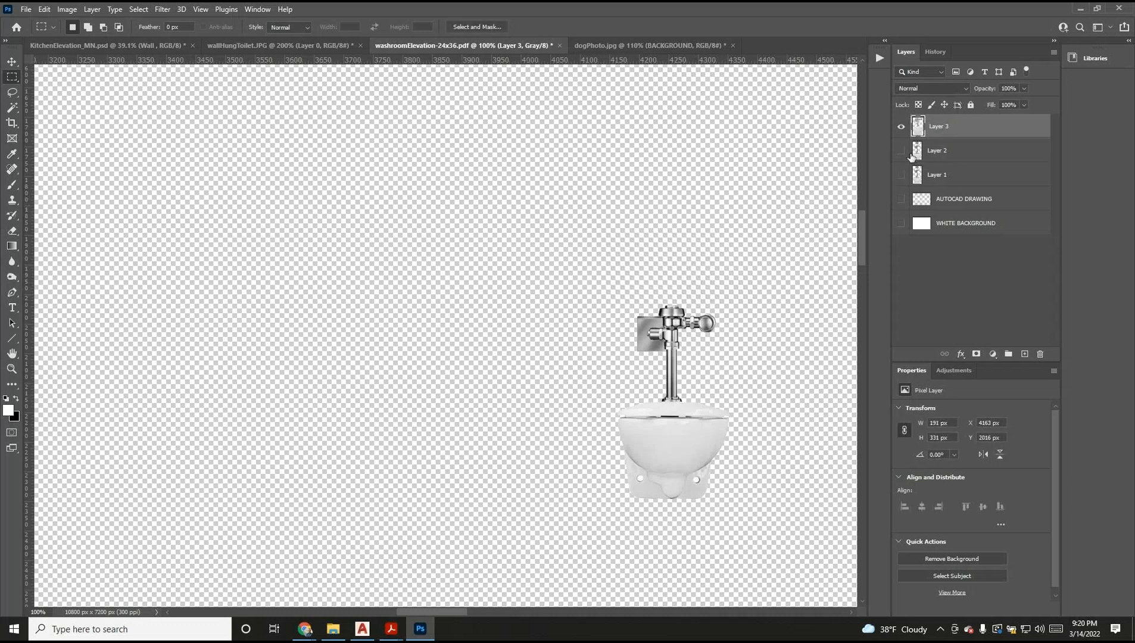
Step: Isolate Layer 2 and delete the sensor plate above its toilet's flush valve
left_click(901, 126)
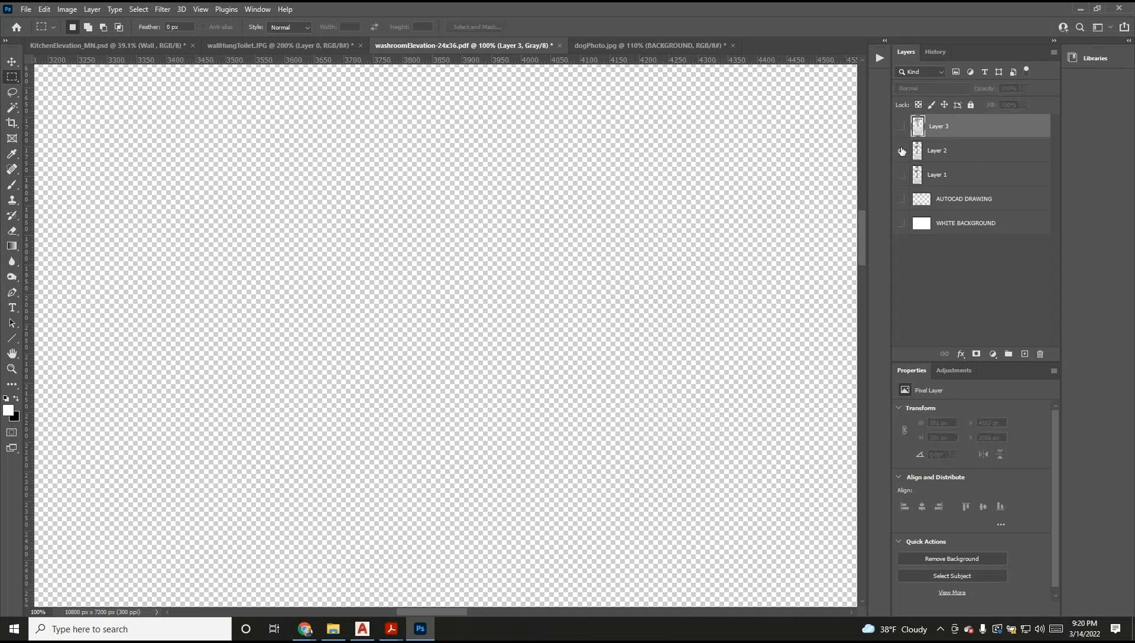
left_click(901, 151)
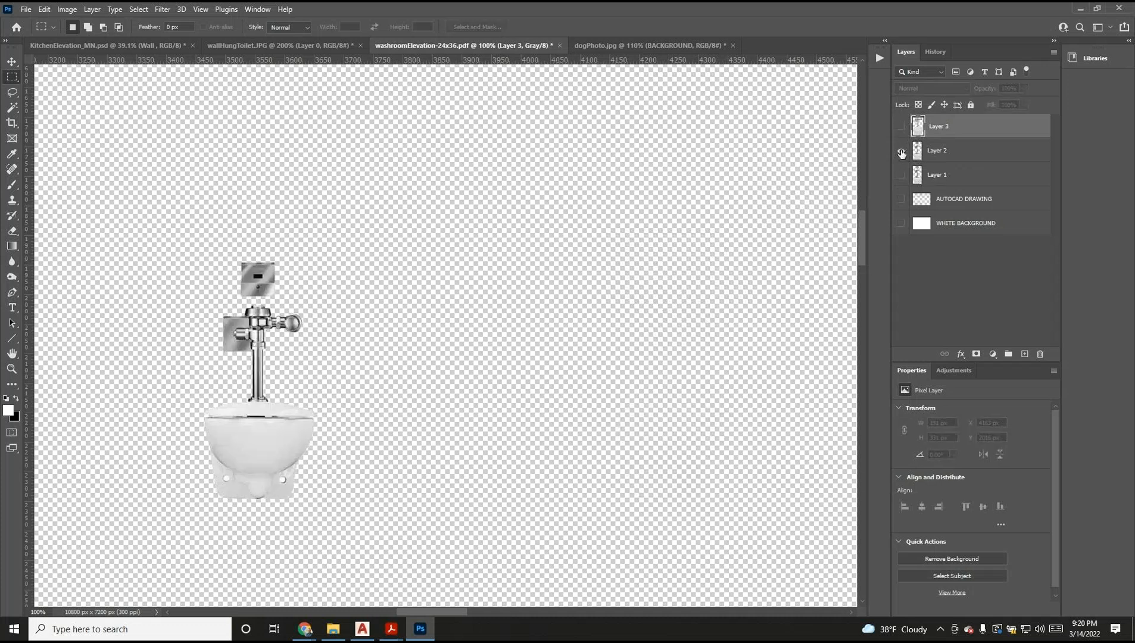
left_click(968, 154)
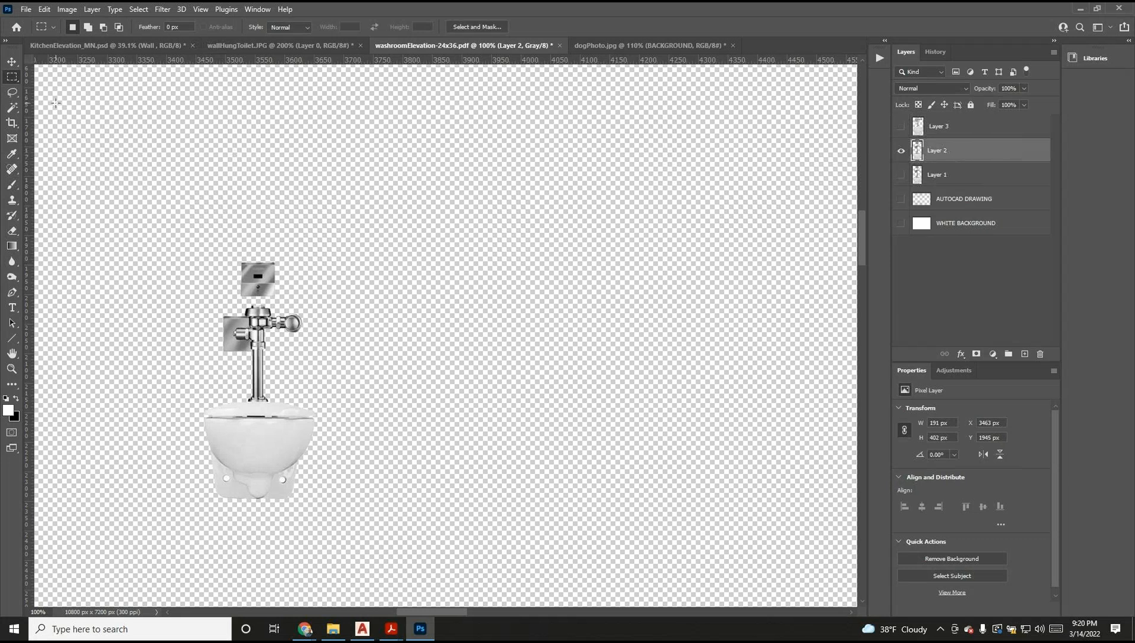
left_click_drag(209, 231, 294, 302)
key("Delete")
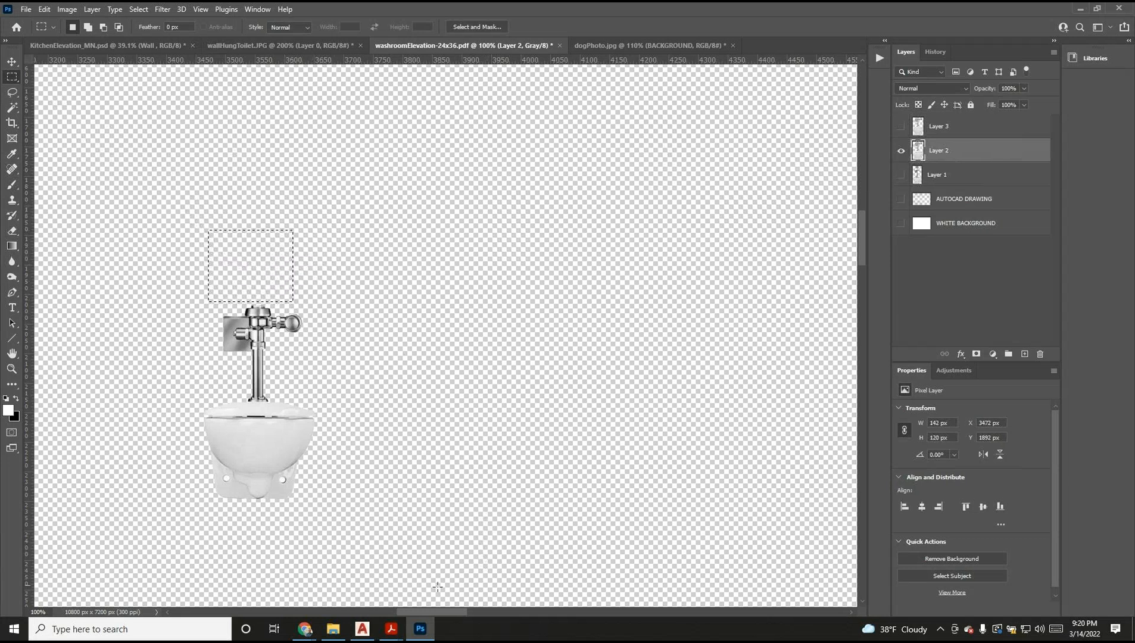
Step: Isolate Layer 1, delete the sensor plate above its toilet's flush valve, and clear the selection
left_click_drag(418, 612, 386, 611)
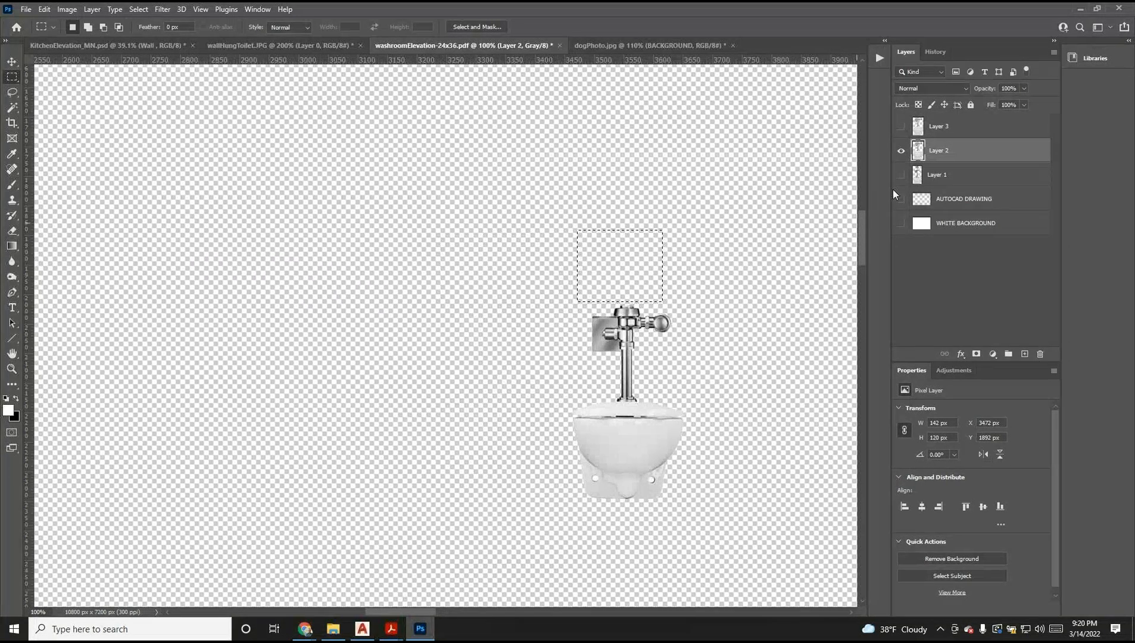
left_click(901, 174)
left_click(941, 175)
left_click_drag(350, 213, 413, 294)
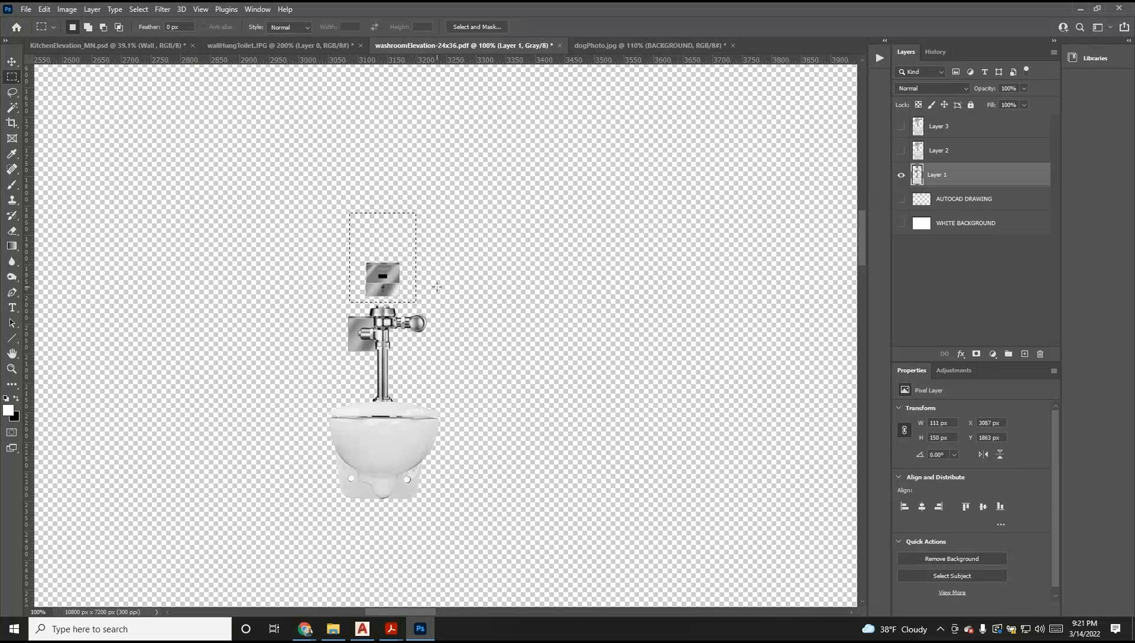
key("Delete")
key("ctrl+d")
Step: Show Layer 3, Layer 2, the AUTOCAD DRAWING layer and the WHITE BACKGROUND layer again
left_click(901, 127)
left_click(901, 150)
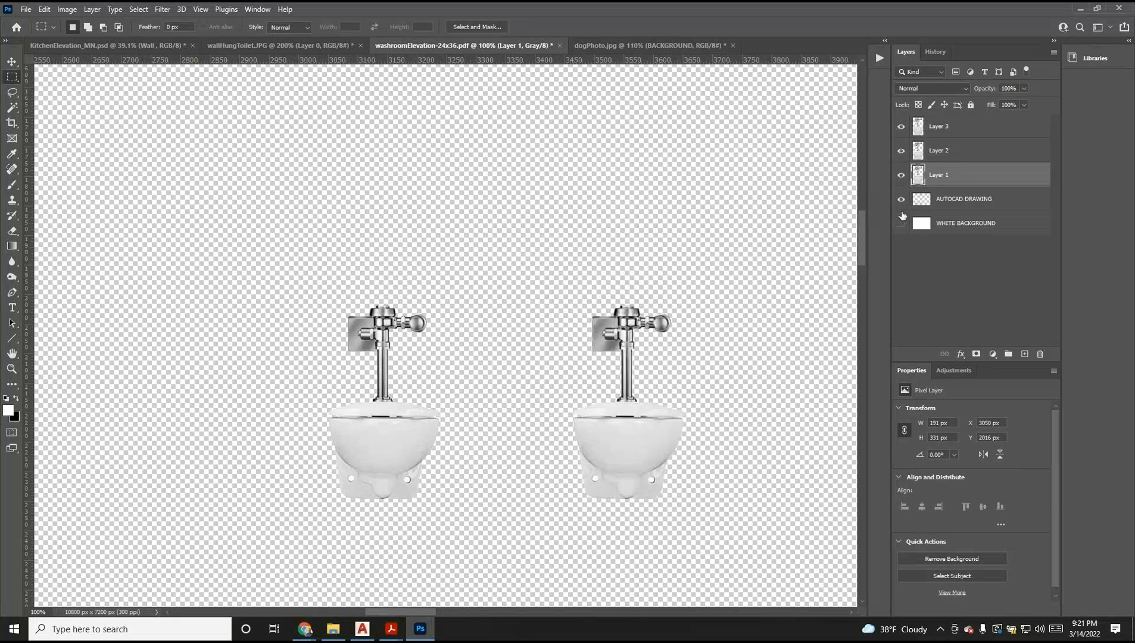
left_click(901, 199)
left_click(901, 223)
left_click(901, 223)
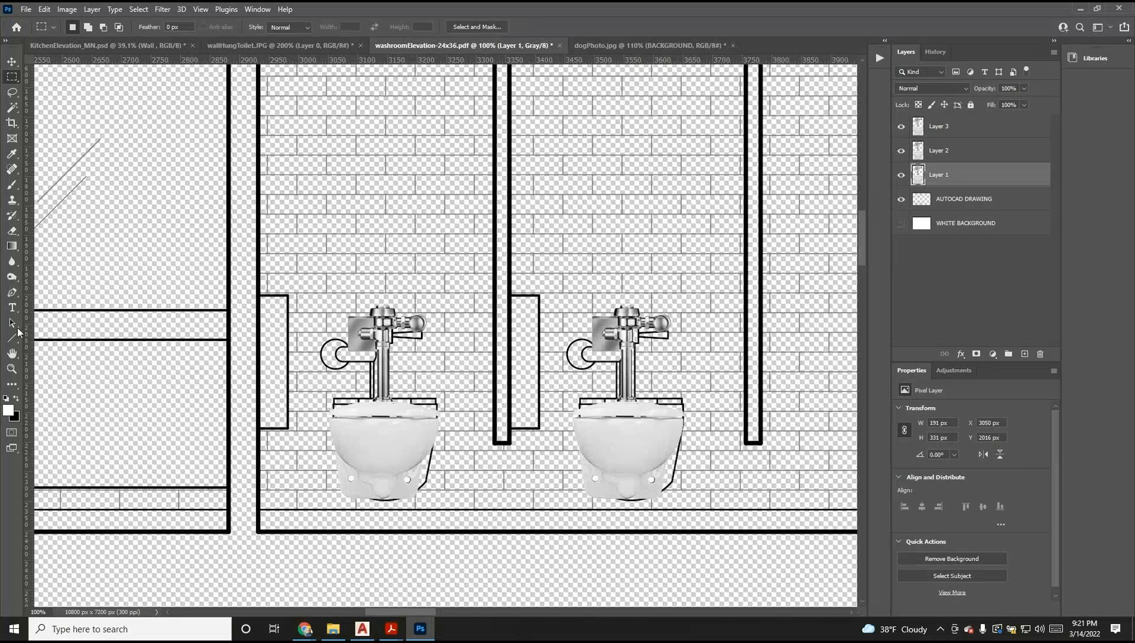
left_click(901, 224)
Step: Examine the three placed toilets against the partitions and tiled wall of the washroom elevation
double_click(12, 357)
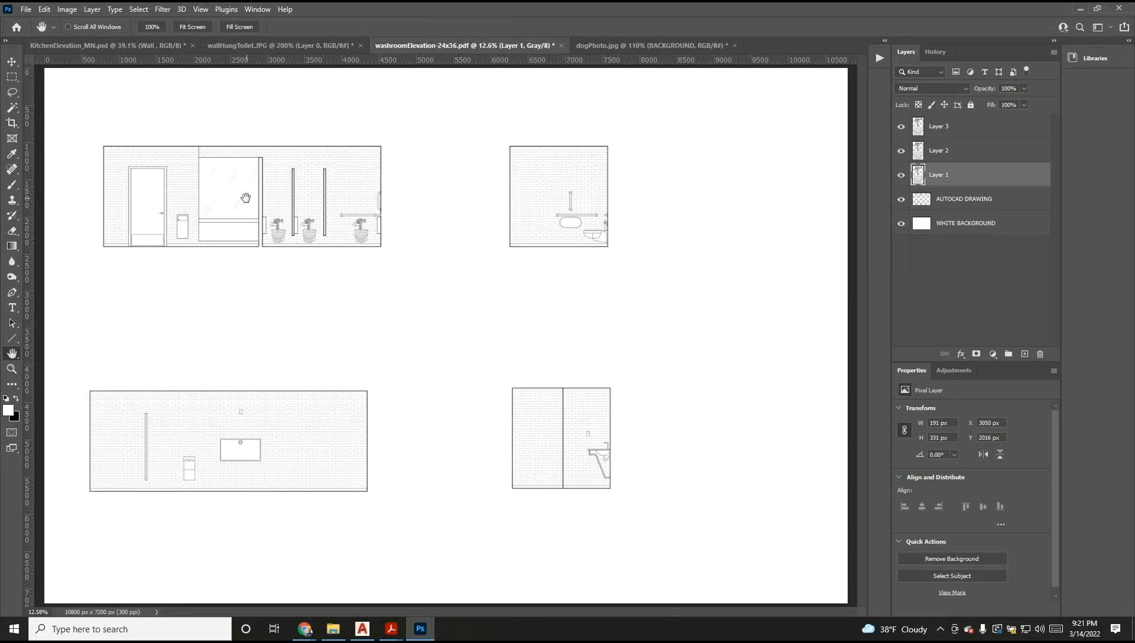
left_click(11, 370)
left_click(284, 203)
left_click(284, 204)
left_click(284, 203)
left_click(284, 204)
left_click(284, 204)
scroll(284, 219, "up", 2)
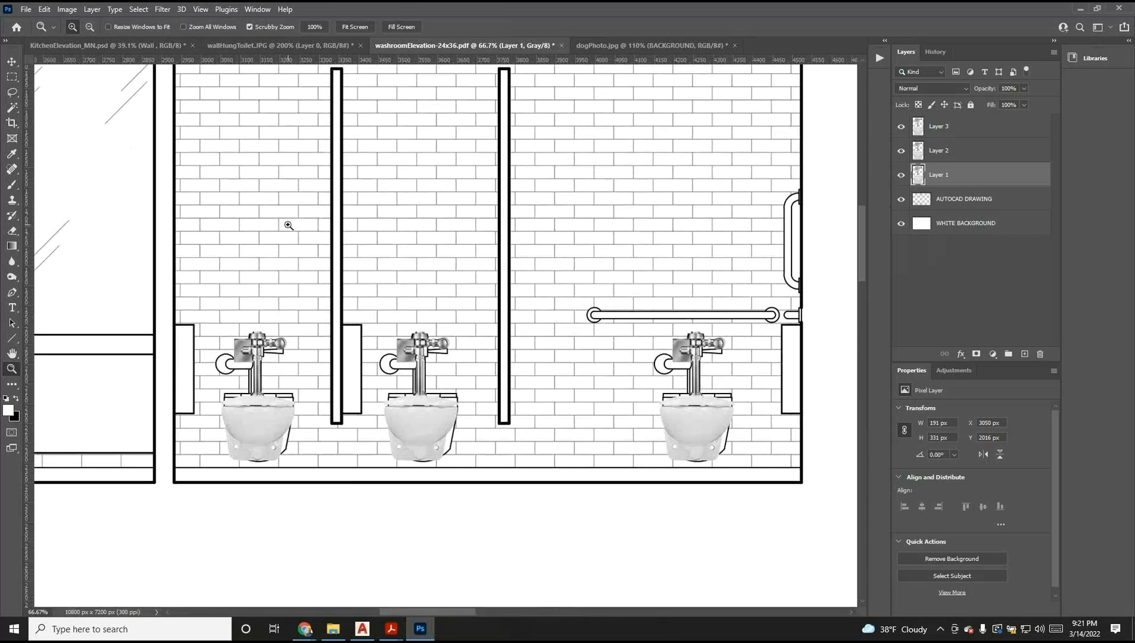
scroll(289, 229, "up", 2)
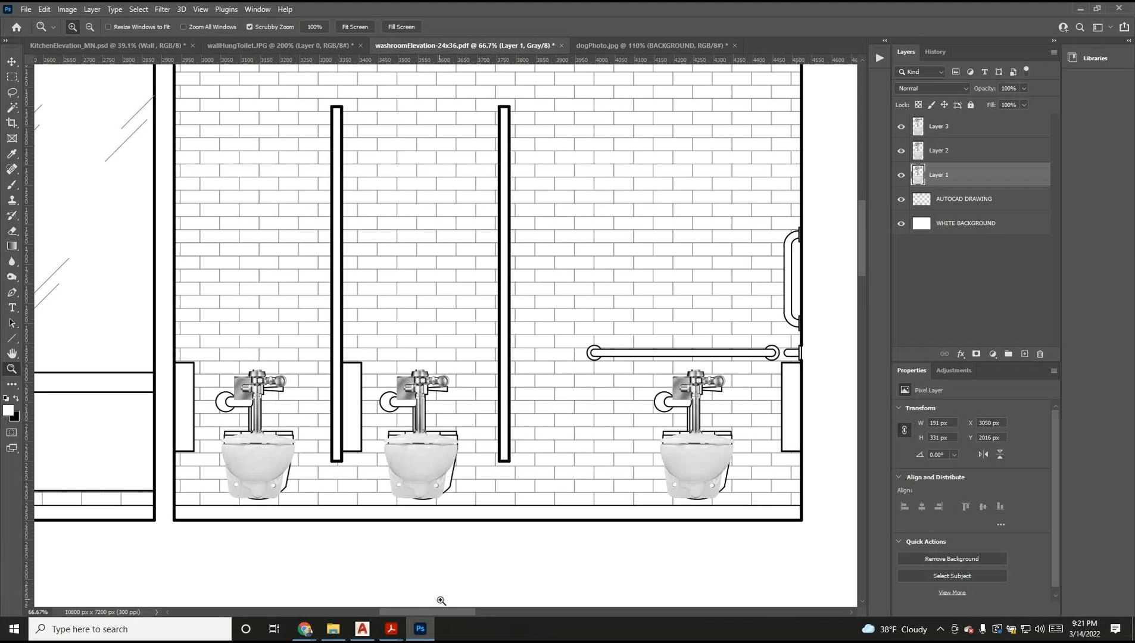
left_click_drag(444, 611, 429, 612)
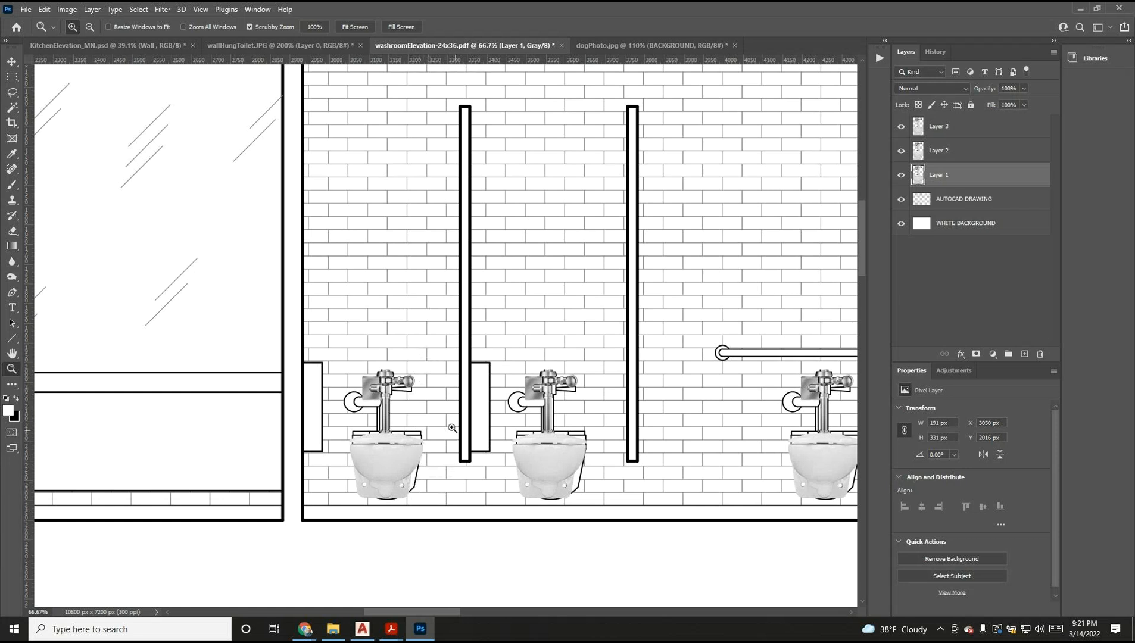
Step: Examine the whole washroom elevation, then the drawn grab bars around the toilet beyond the second partition
double_click(11, 354)
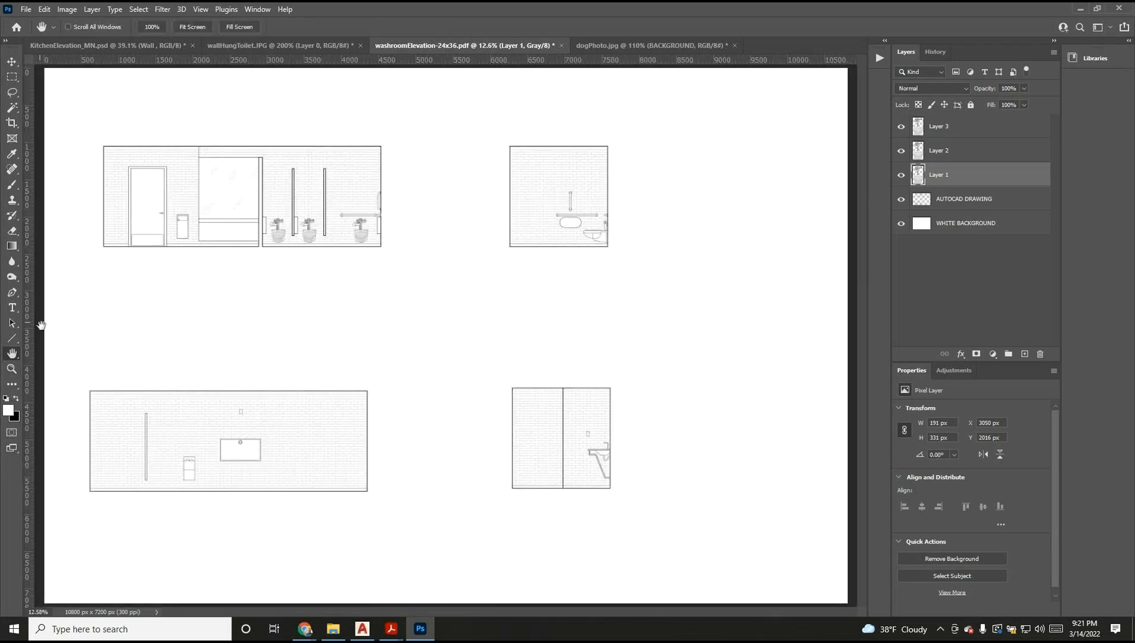
left_click(12, 369)
left_click_drag(173, 245, 470, 199)
scroll(572, 197, "up", 2)
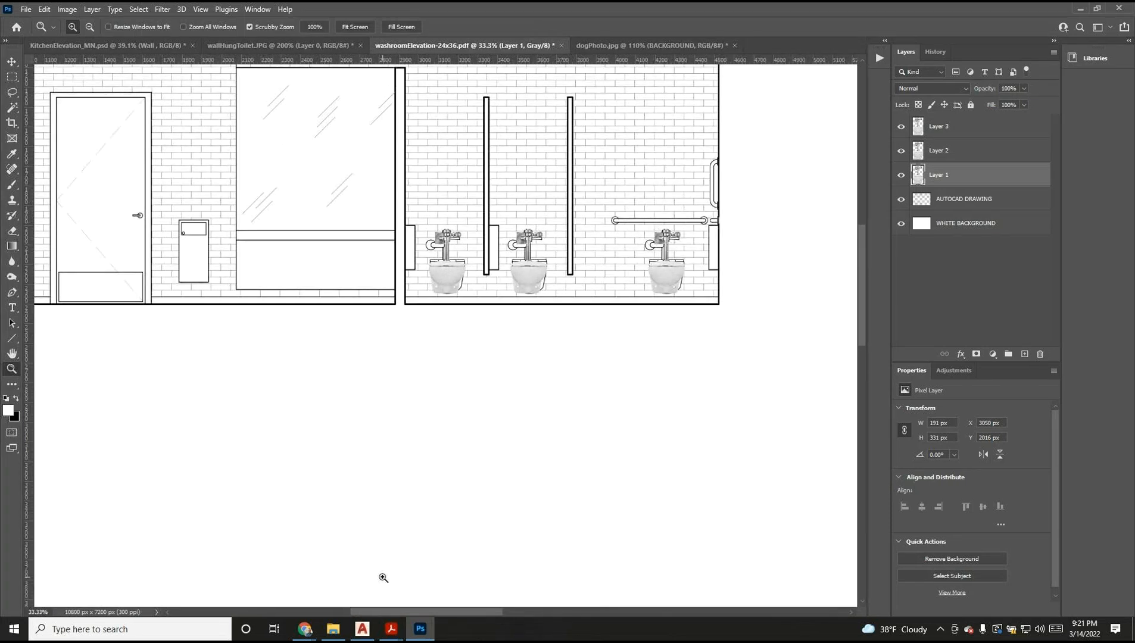
mouse_move(391, 629)
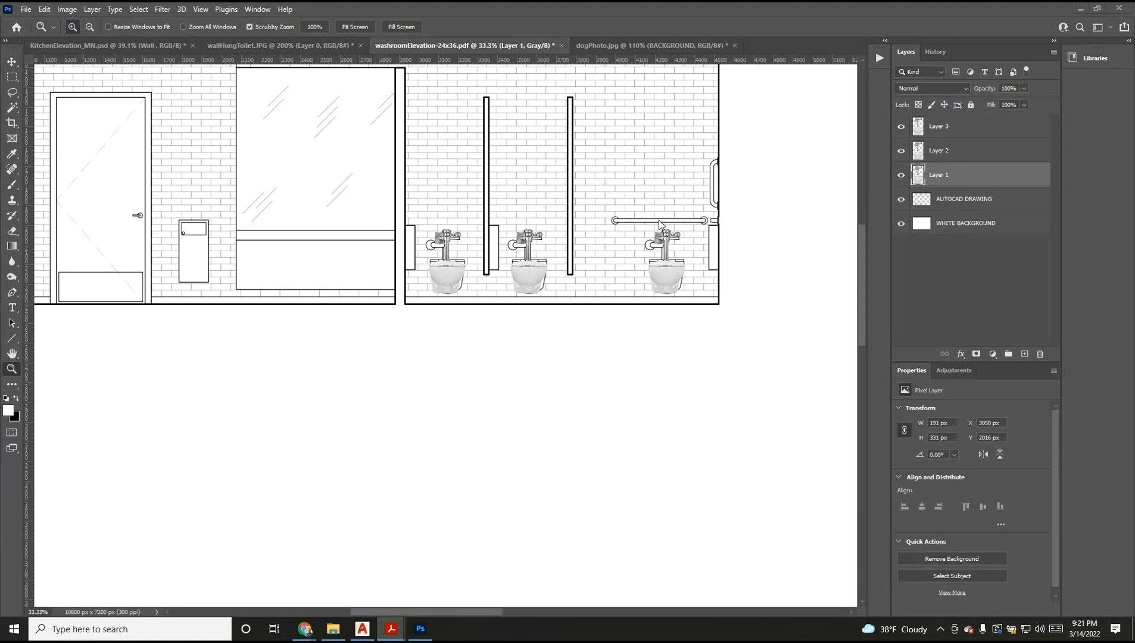
left_click_drag(572, 147, 573, 427)
left_click_drag(401, 611, 423, 610)
Step: Switch to the Chrome window with the dog image search and search Google Images for "HANDICAP GRAB BAR"
left_click(304, 633)
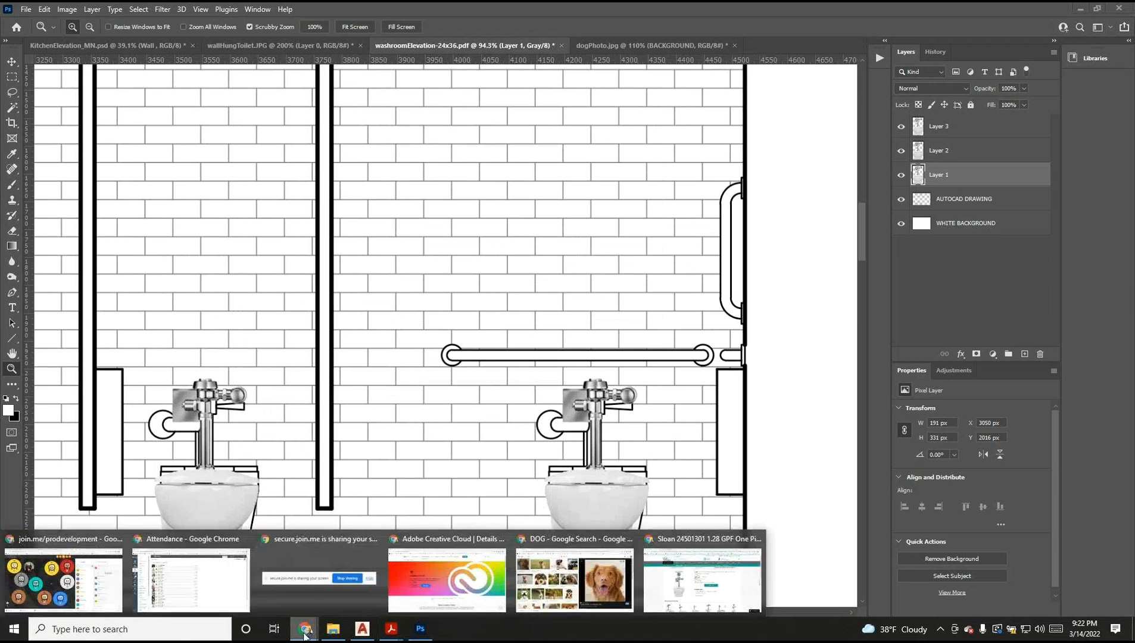
left_click(575, 578)
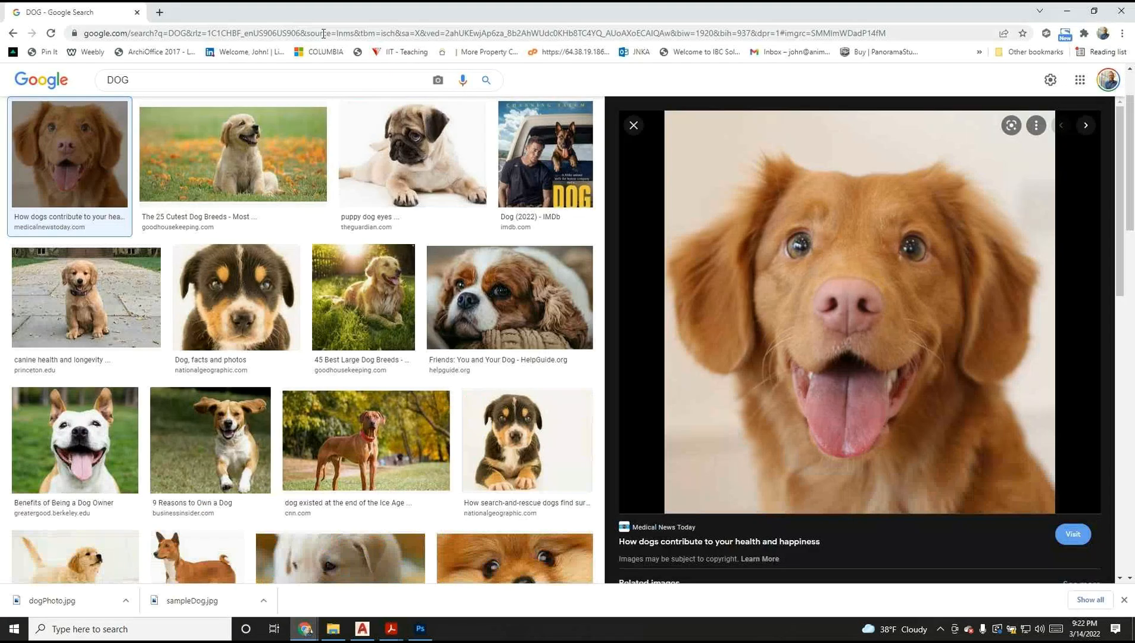
left_click(301, 73)
type("HAND")
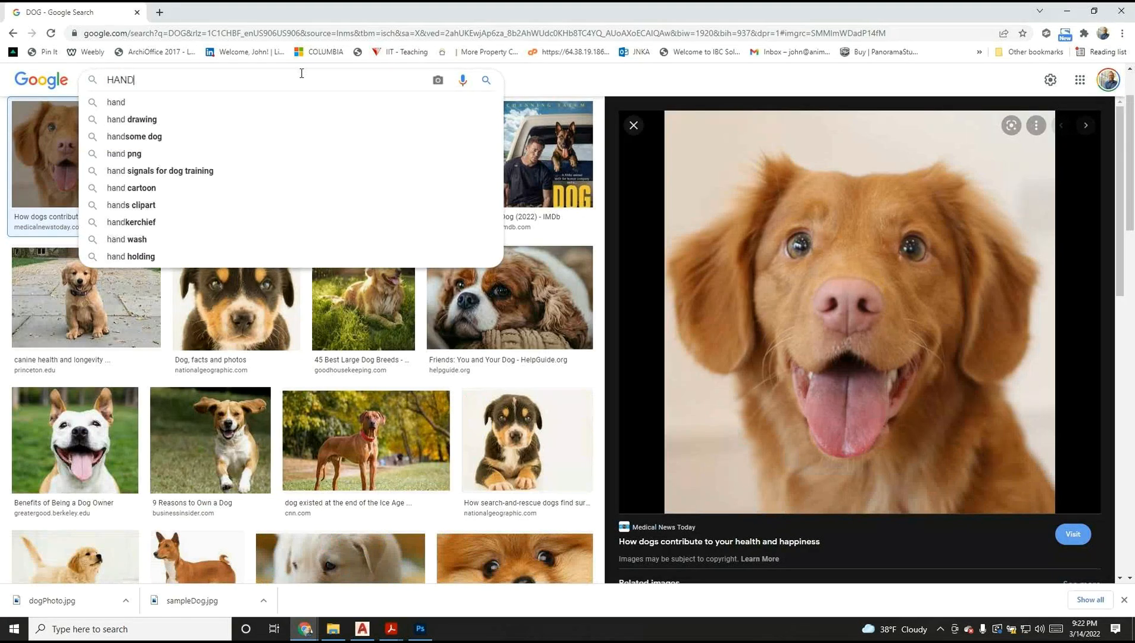
type("ICAP GRAB BAR")
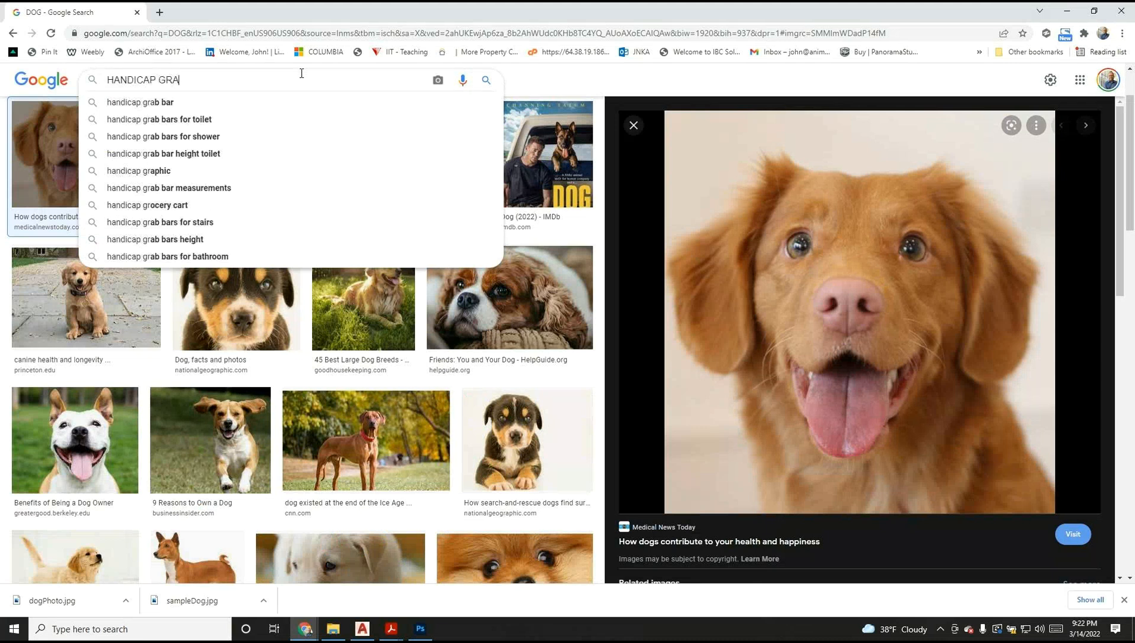
key("Return")
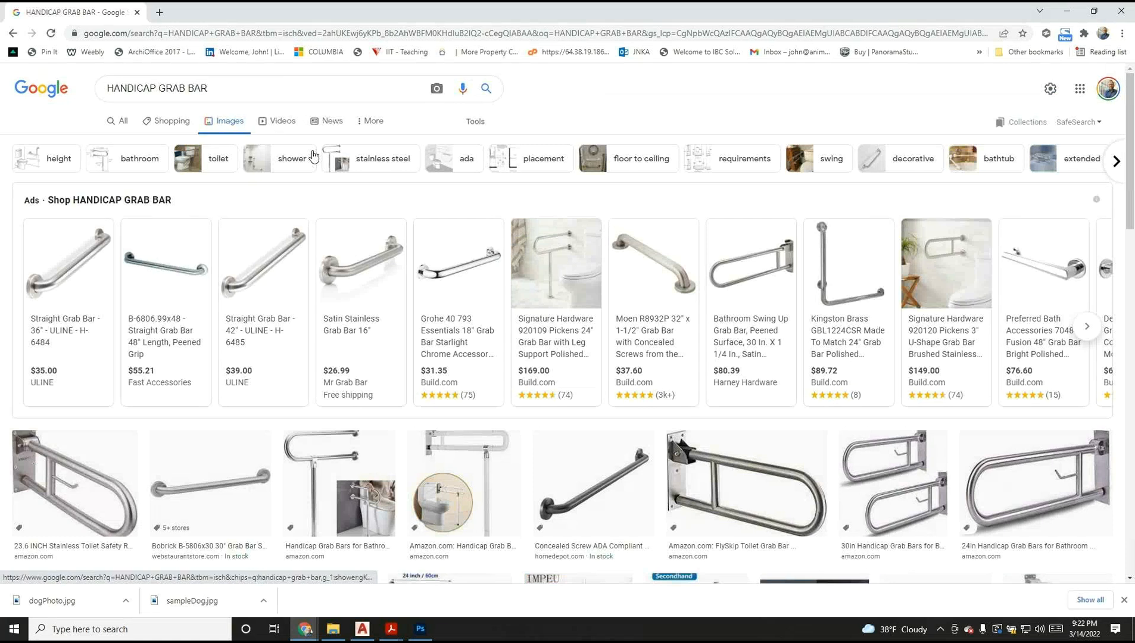
Step: Refine the image search to "HANDICAP GRAB BAR FRONT" and open the Hardware Resources Elements stainless steel grab bar result
left_click(271, 92)
type("FRONT")
key("Return")
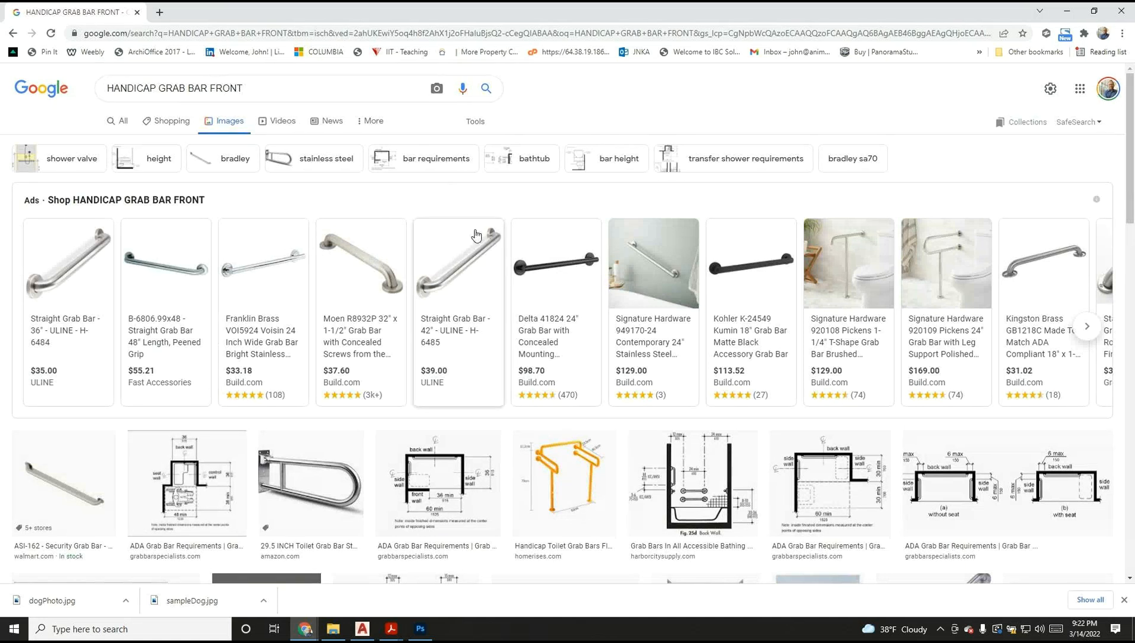
scroll(476, 236, "down", 7)
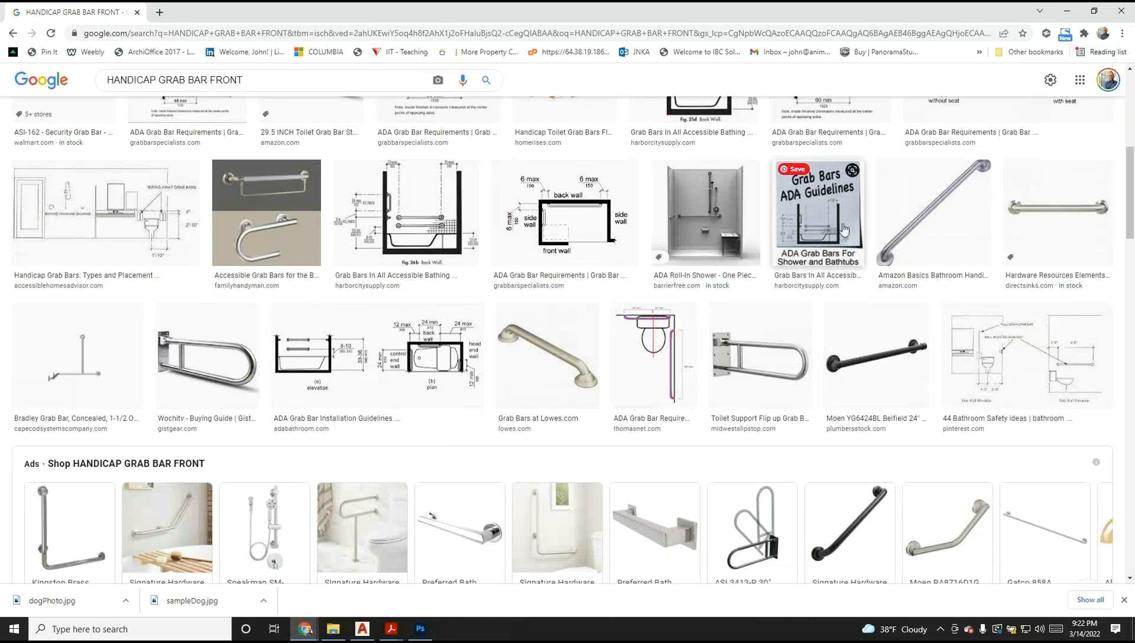
left_click(1051, 235)
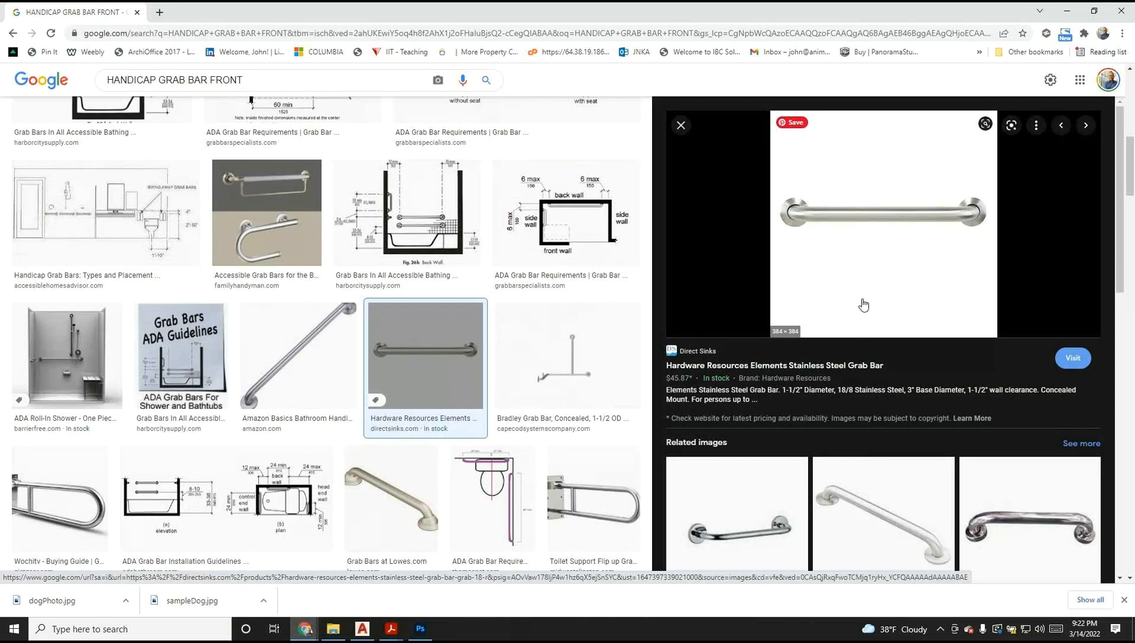
right_click(875, 213)
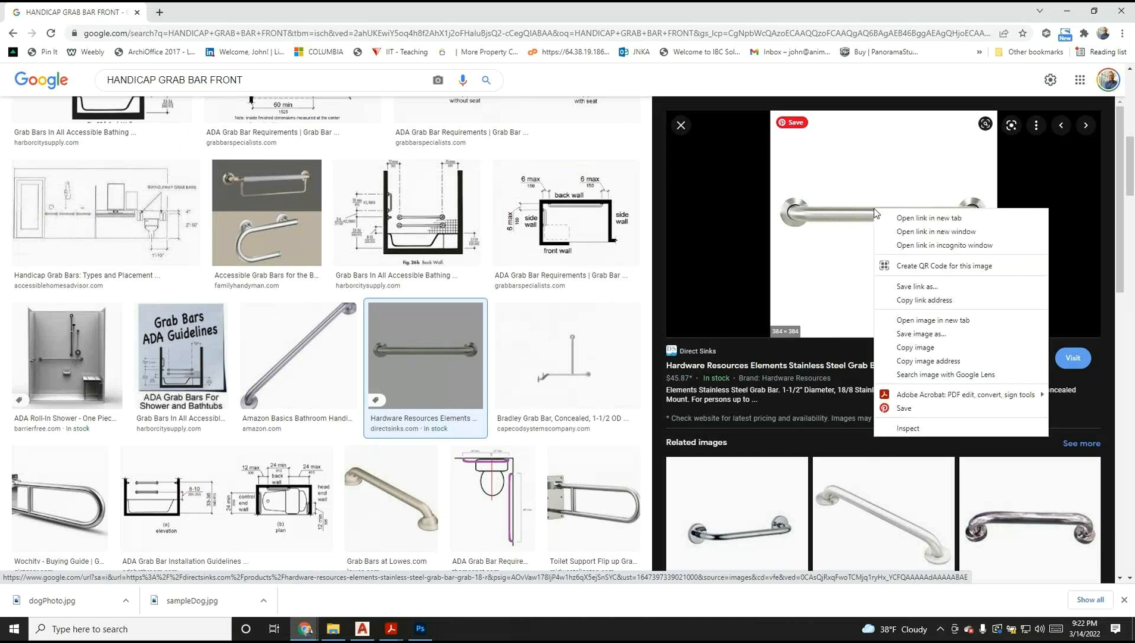
left_click(922, 335)
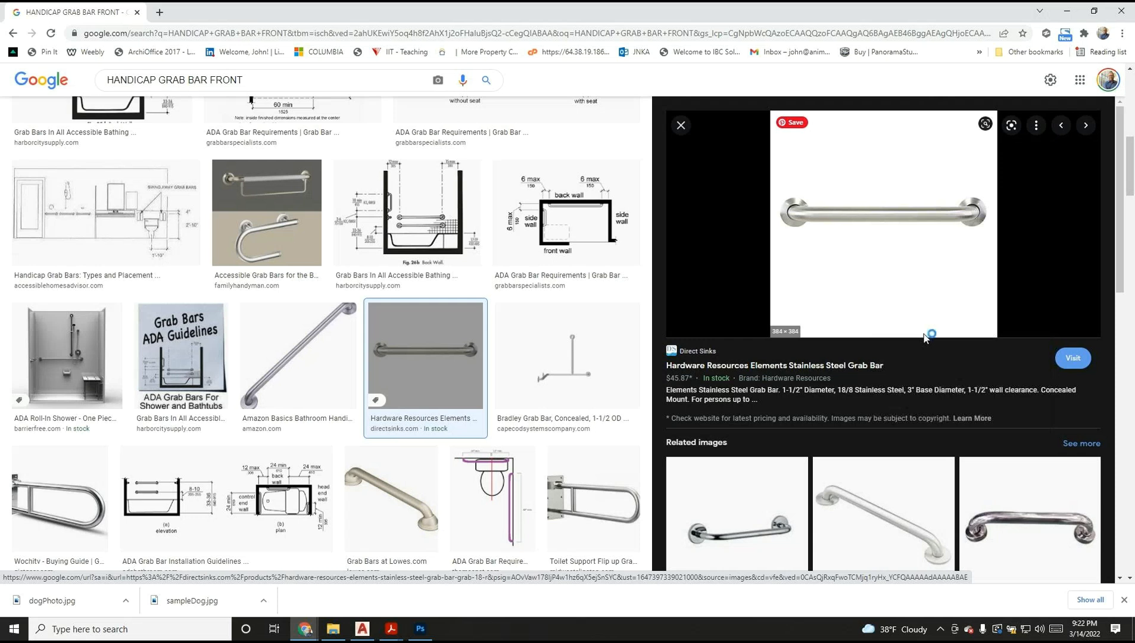
type("B")
key("BackSpace")
type("GR")
key("BackSpace")
key("BackSpace")
type("grabBarFront")
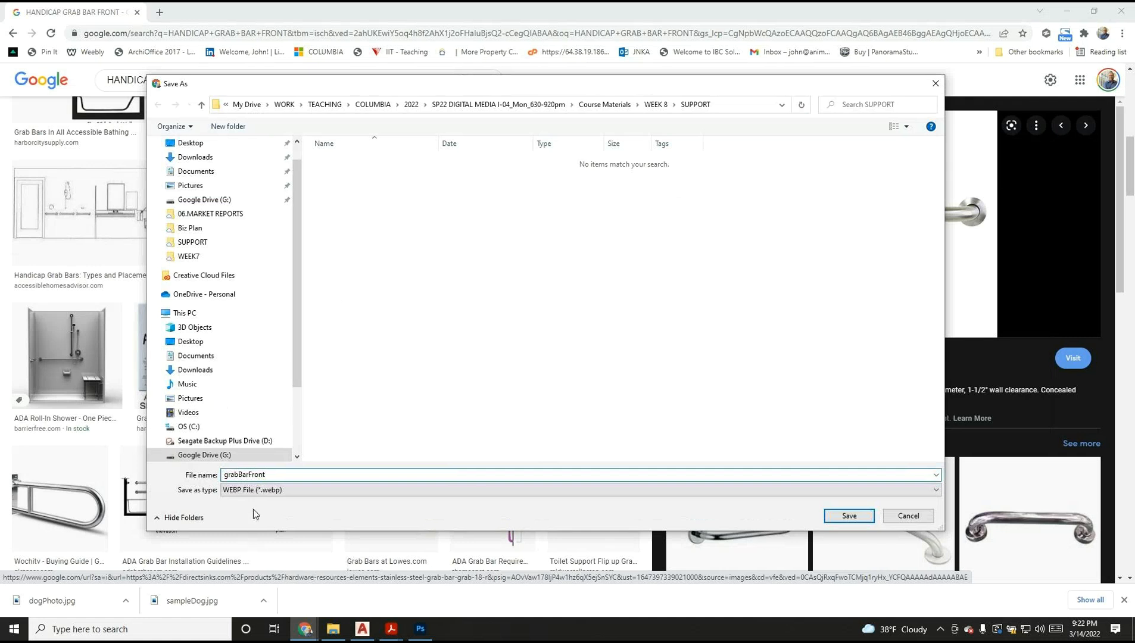
left_click(271, 491)
left_click(272, 491)
key("Escape")
key("Escape")
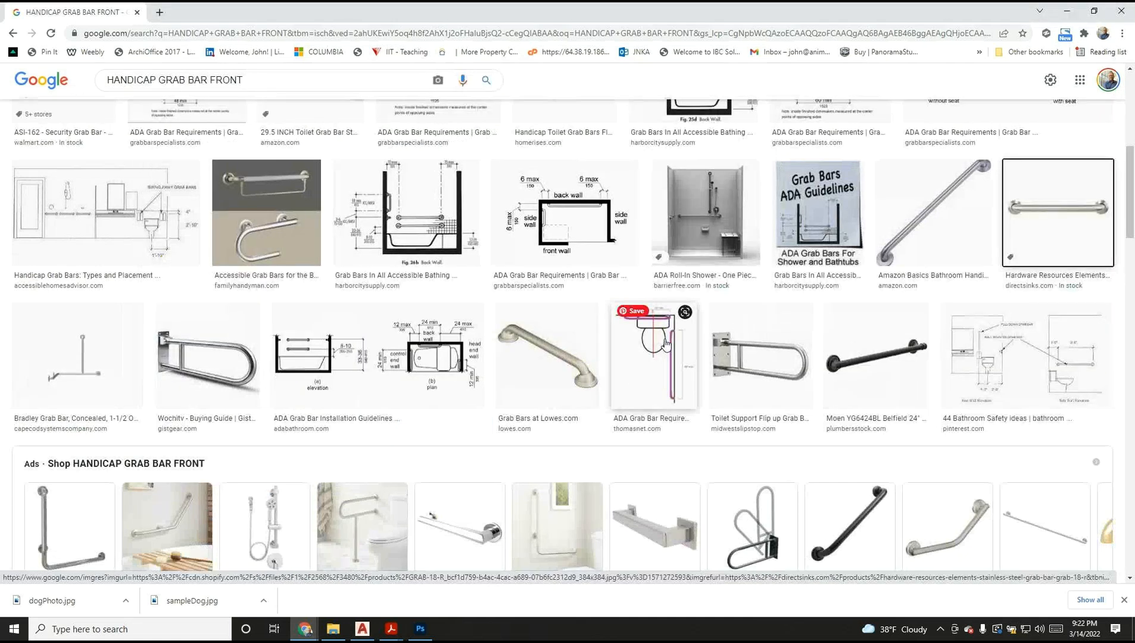
Step: Reopen the Hardware Resources stainless steel grab bar image and capture its white area with the Snipping Tool
left_click(1090, 217)
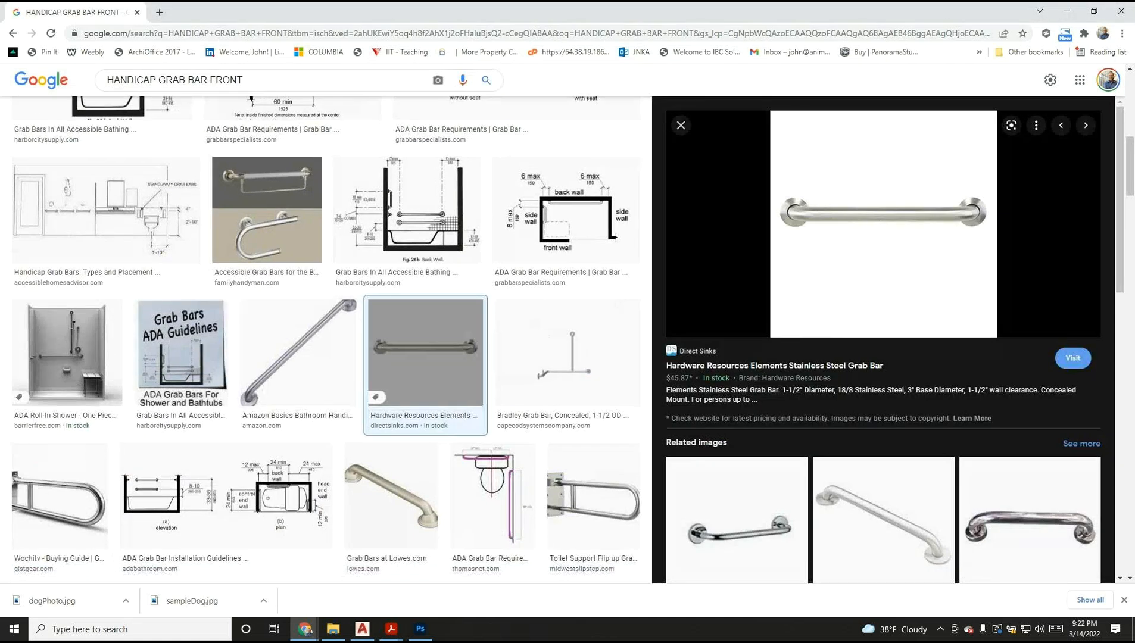
left_click(14, 629)
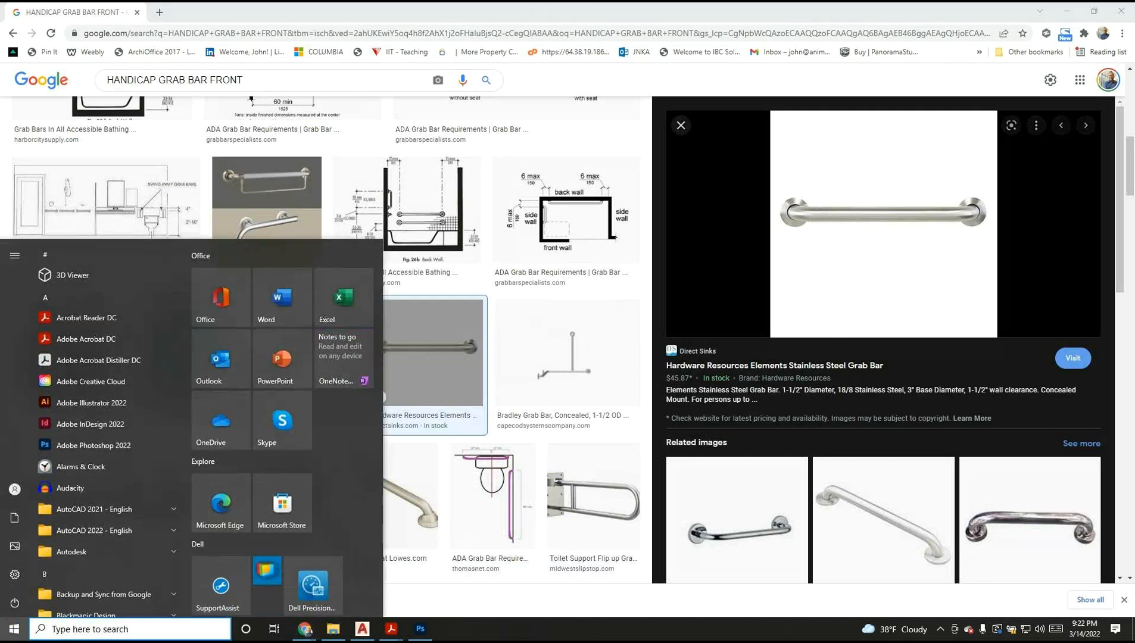
type("snip")
key("Return")
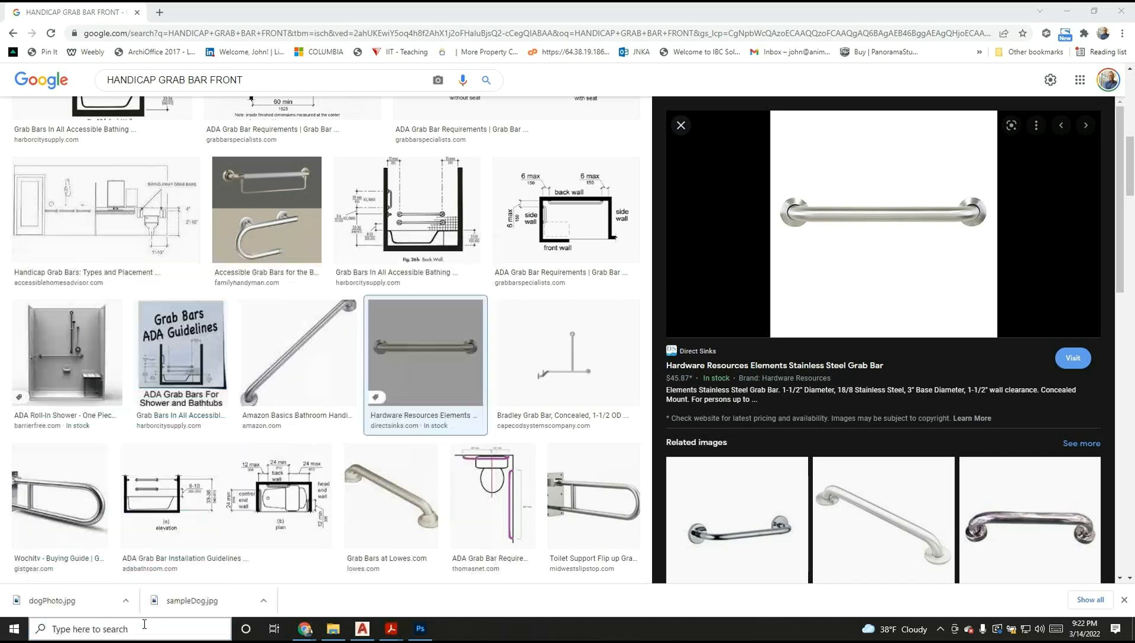
left_click(664, 187)
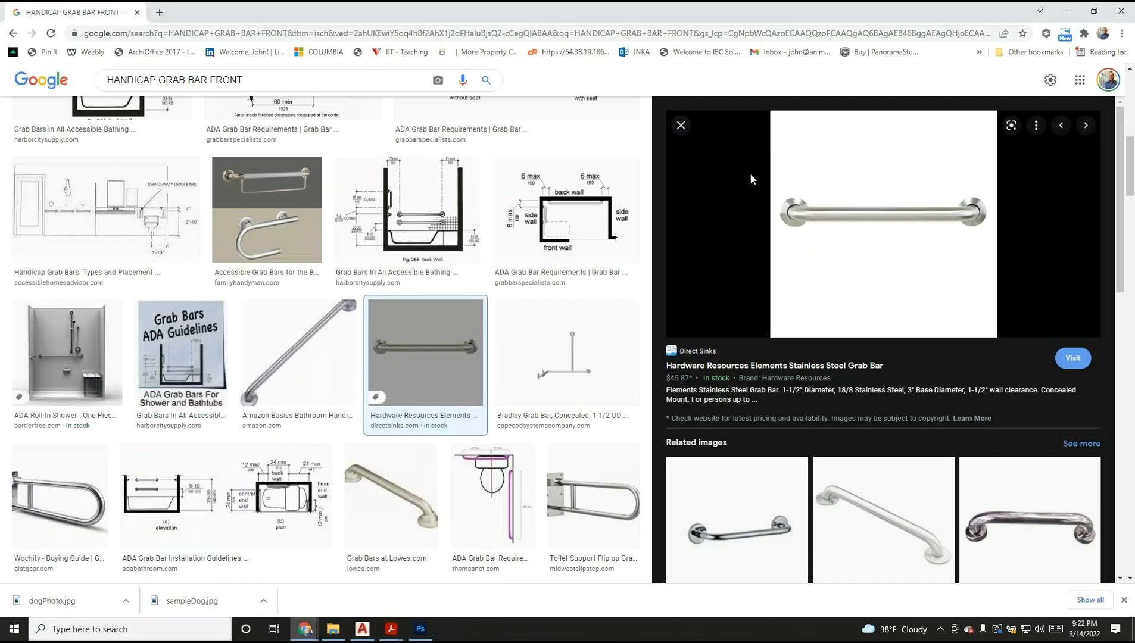
left_click_drag(775, 123, 995, 319)
Step: Save the snip as a JPEG named grabBarFront in the WEEK 8 SUPPORT folder
left_click(729, 35)
mouse_move(748, 35)
left_click(752, 61)
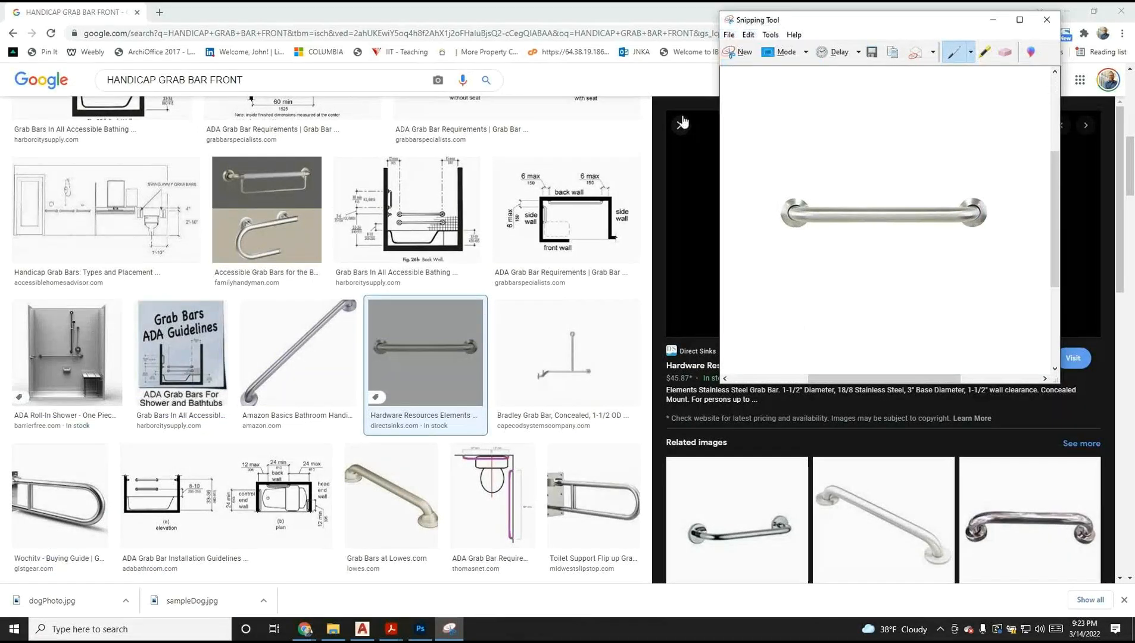
type("gra")
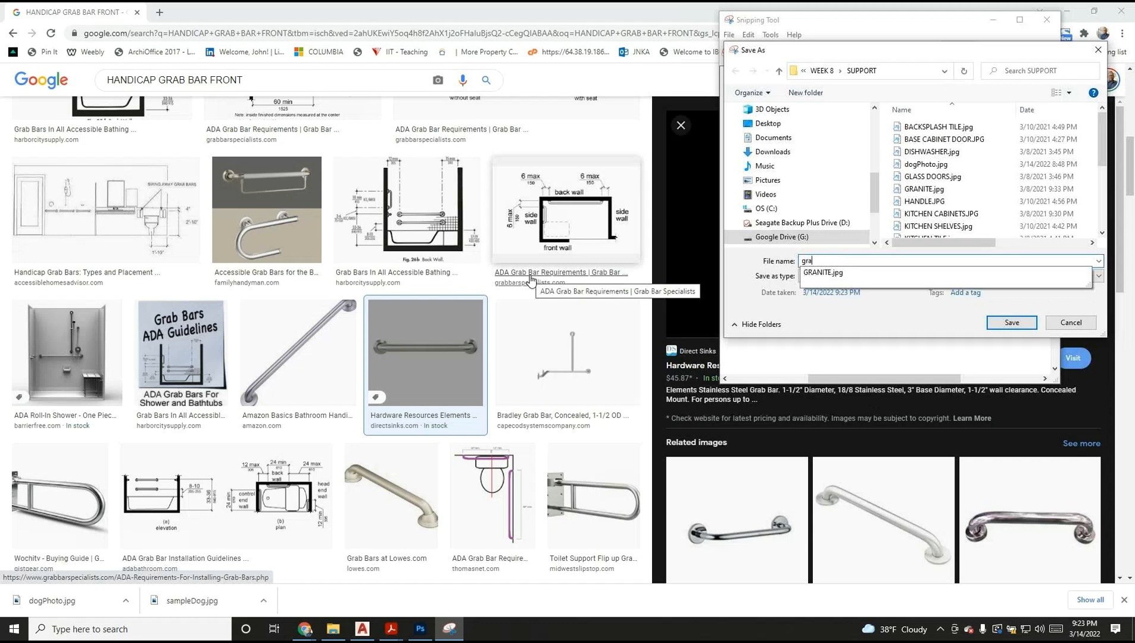
type("bG")
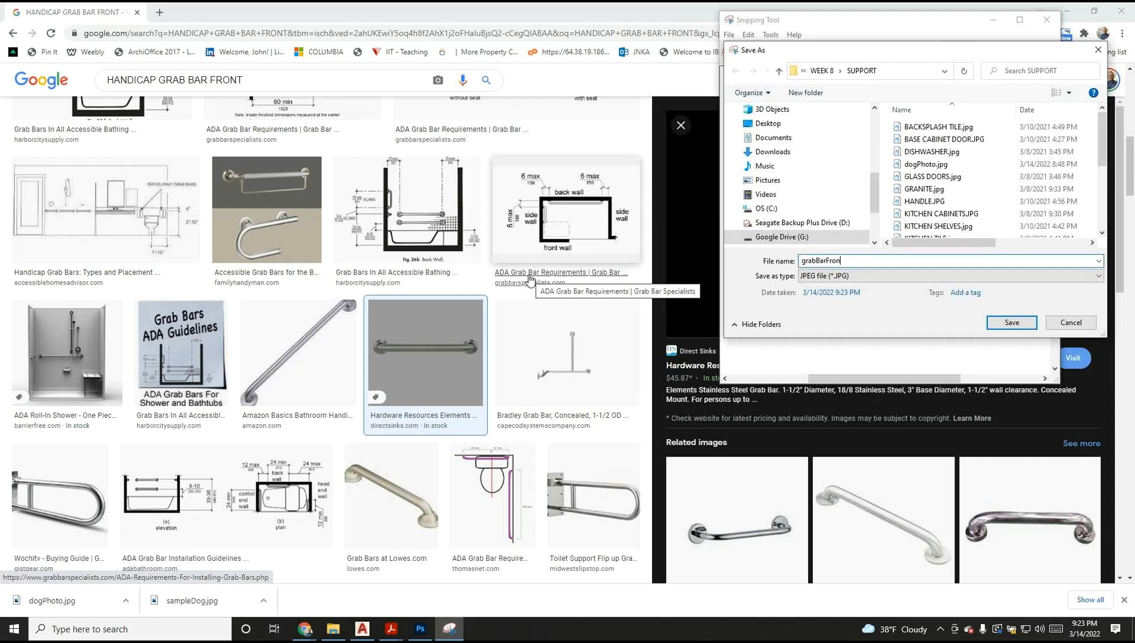
type("arFront")
key("Return")
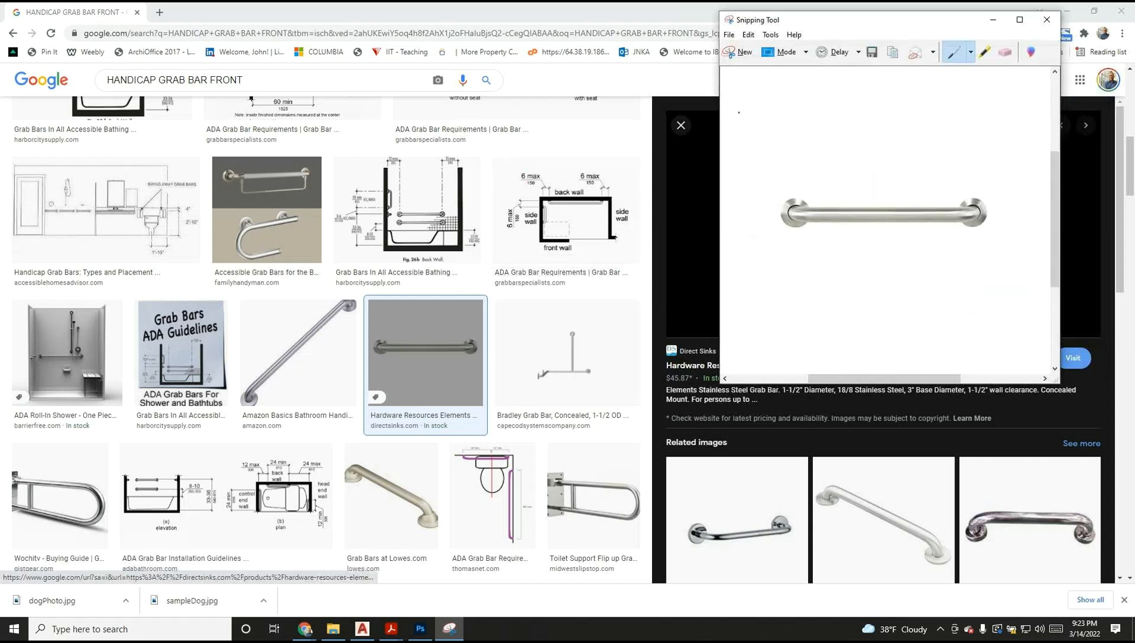
Step: Close the Snipping Tool, switch to Photoshop and open grabBarFront.JPG from the WEEK 8 SUPPORT folder
left_click(1047, 19)
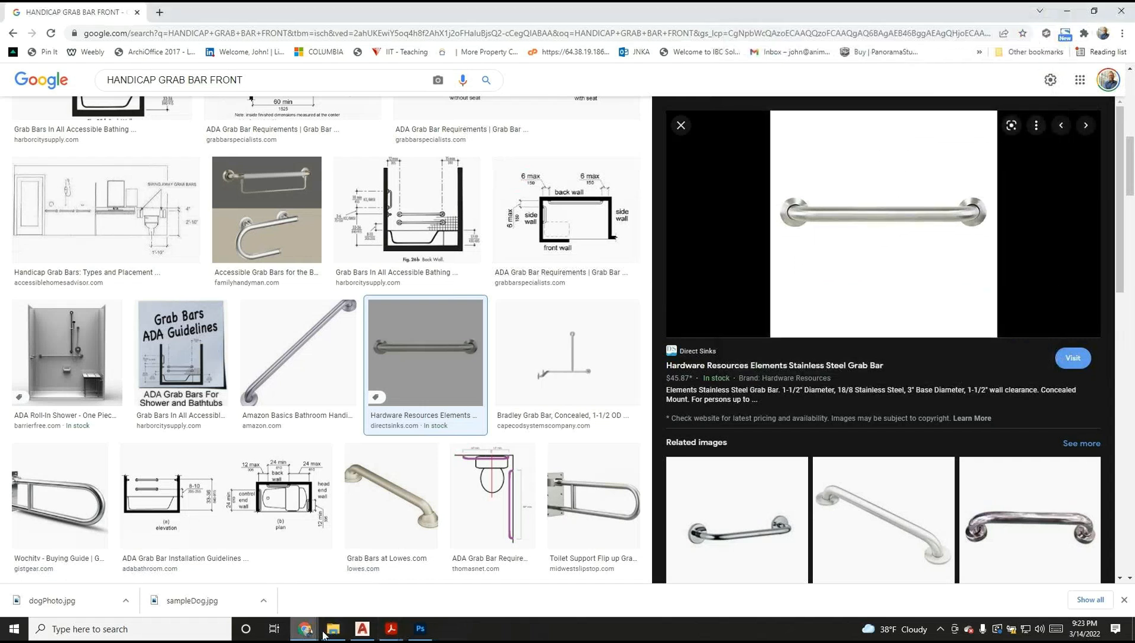
left_click(419, 629)
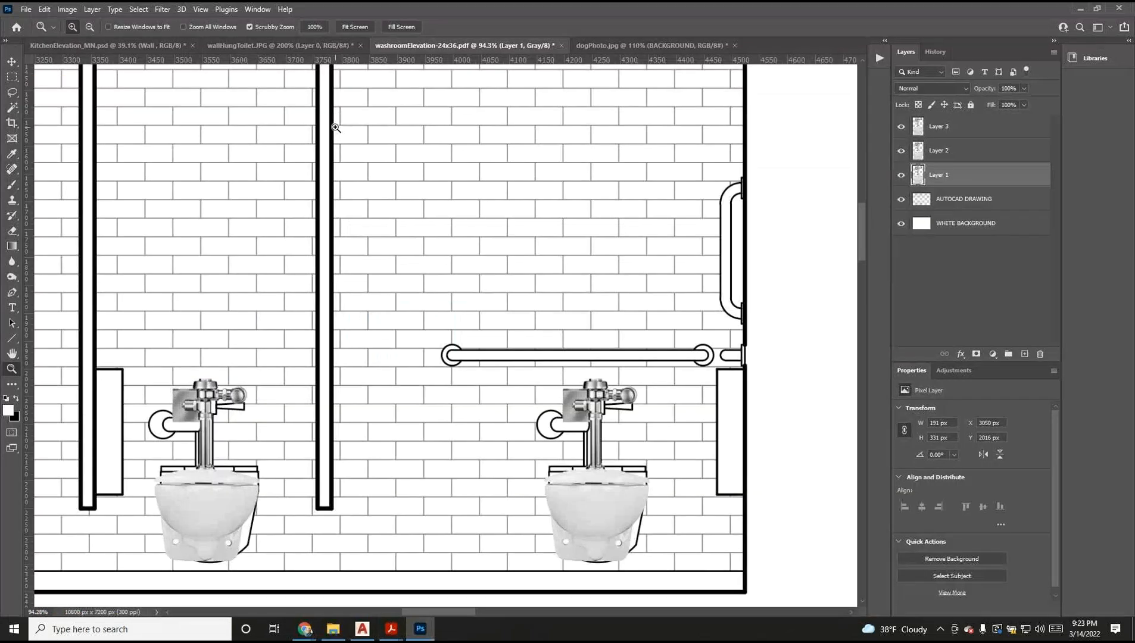
left_click(27, 10)
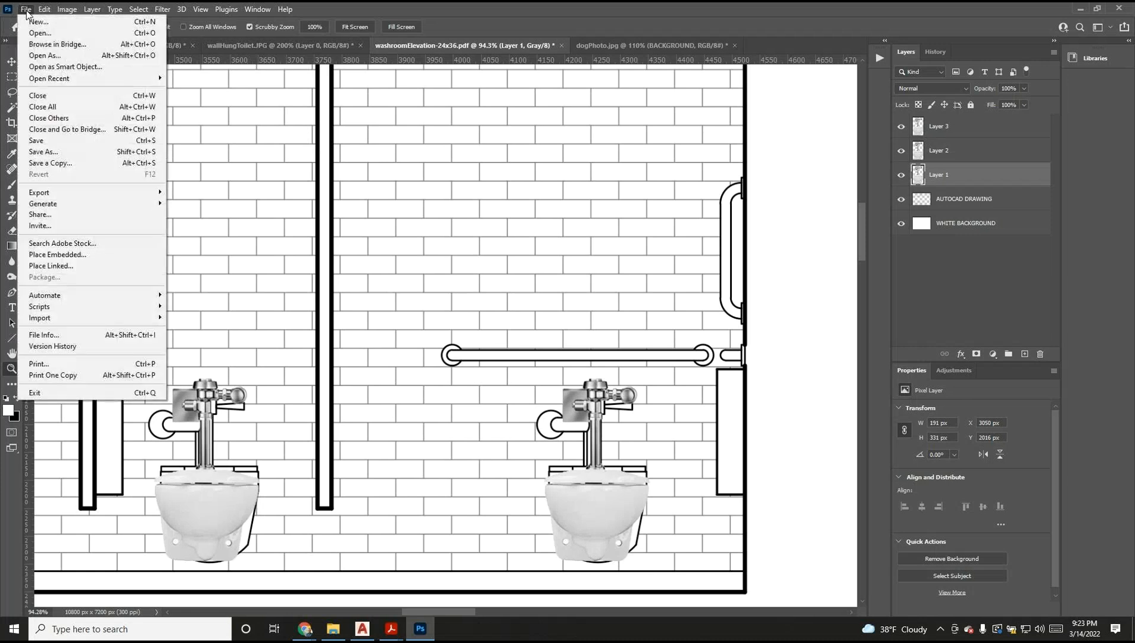
left_click(41, 28)
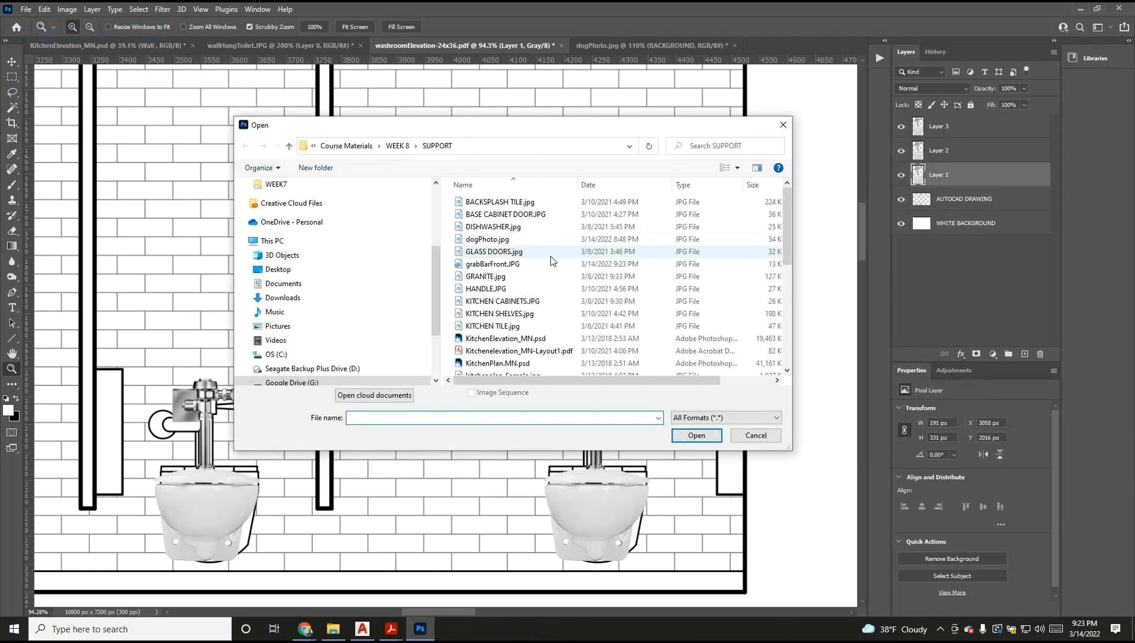
double_click(516, 263)
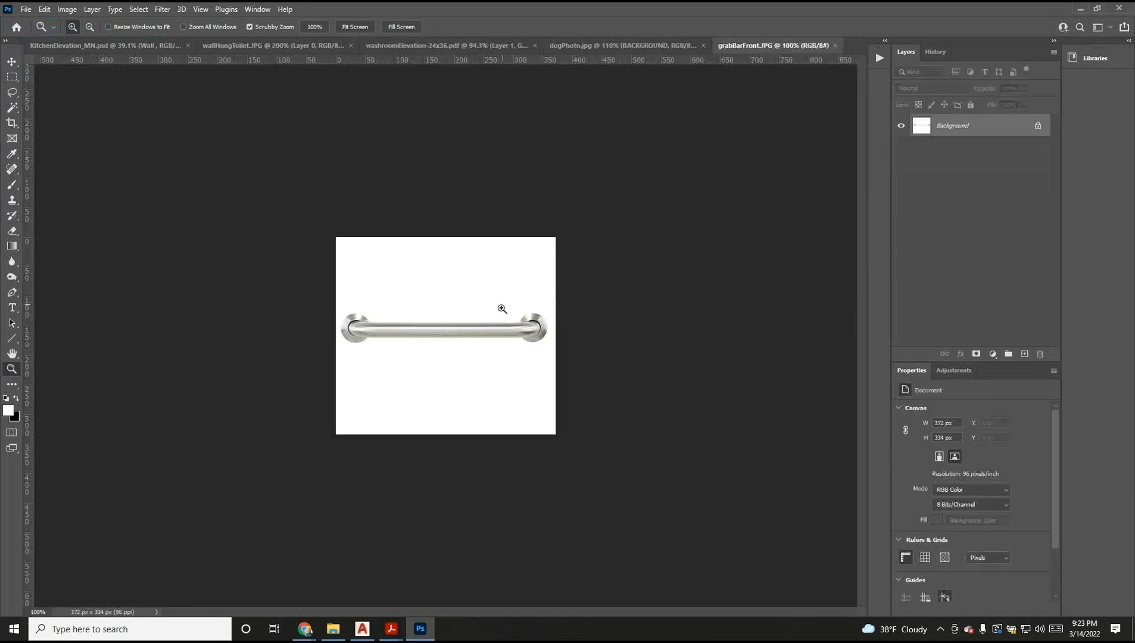
left_click(480, 388)
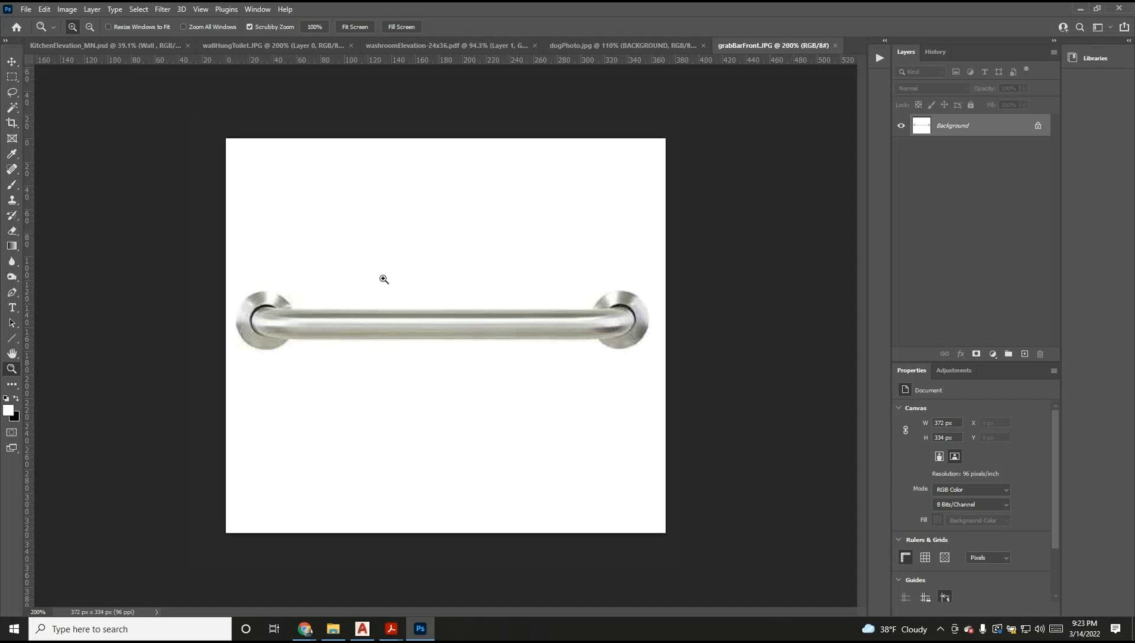
left_click(13, 108)
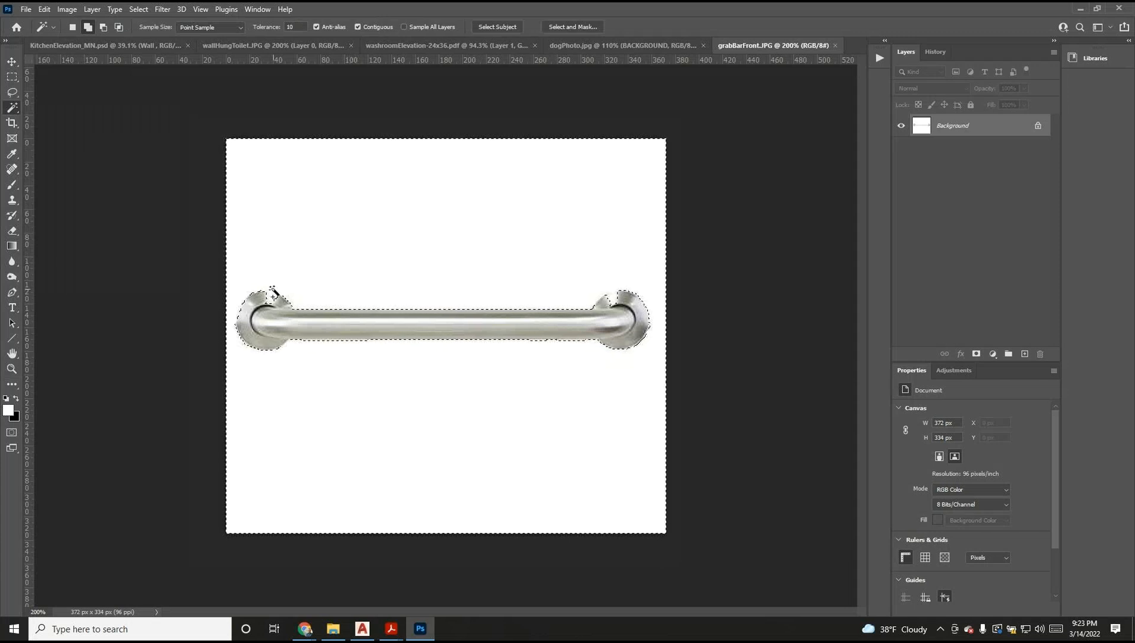
left_click(11, 369)
left_click(271, 305)
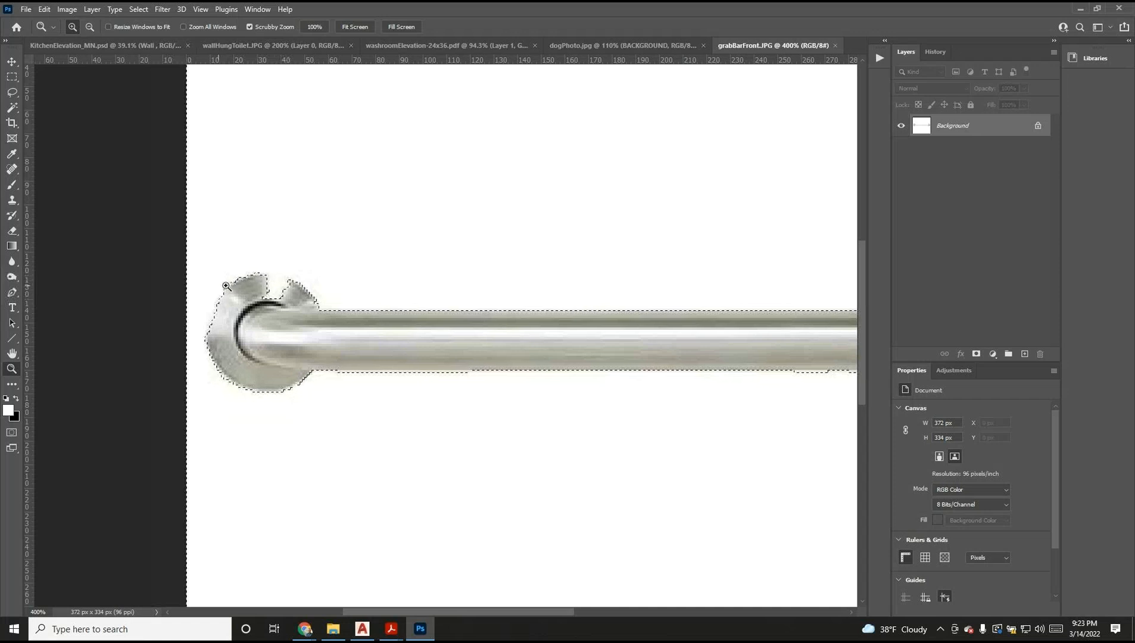
left_click(11, 78)
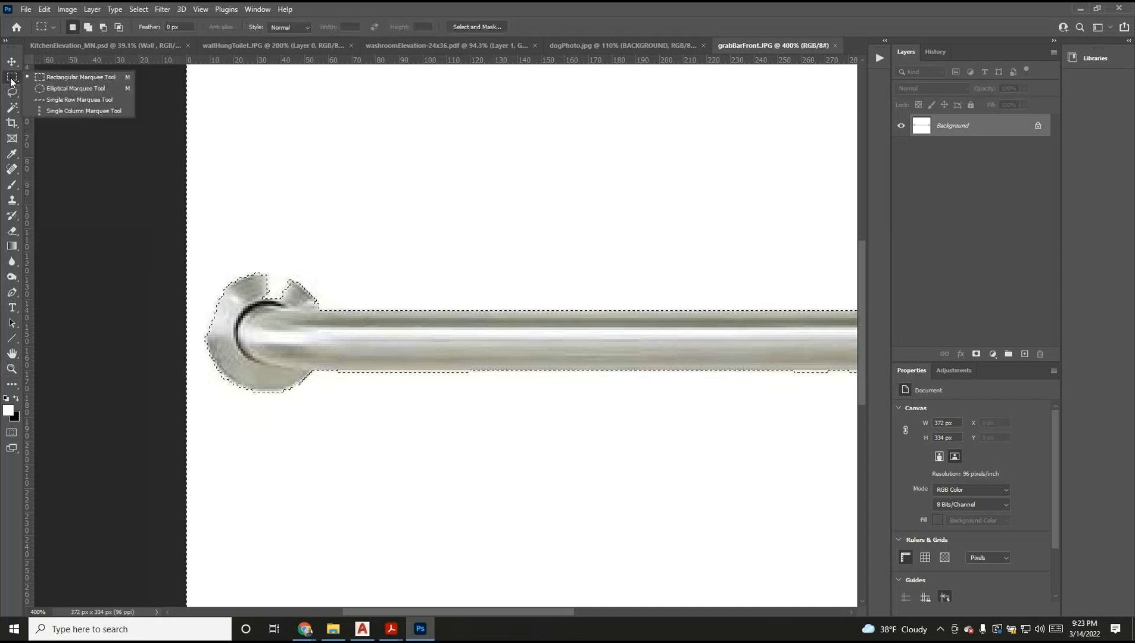
left_click(57, 89)
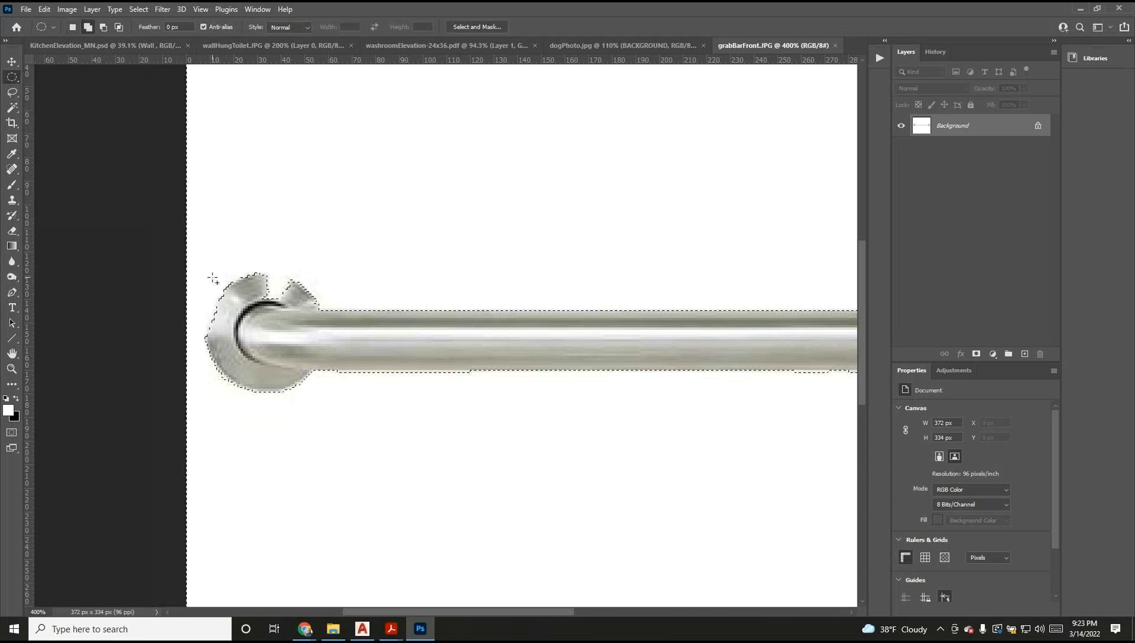
left_click_drag(213, 279, 322, 392)
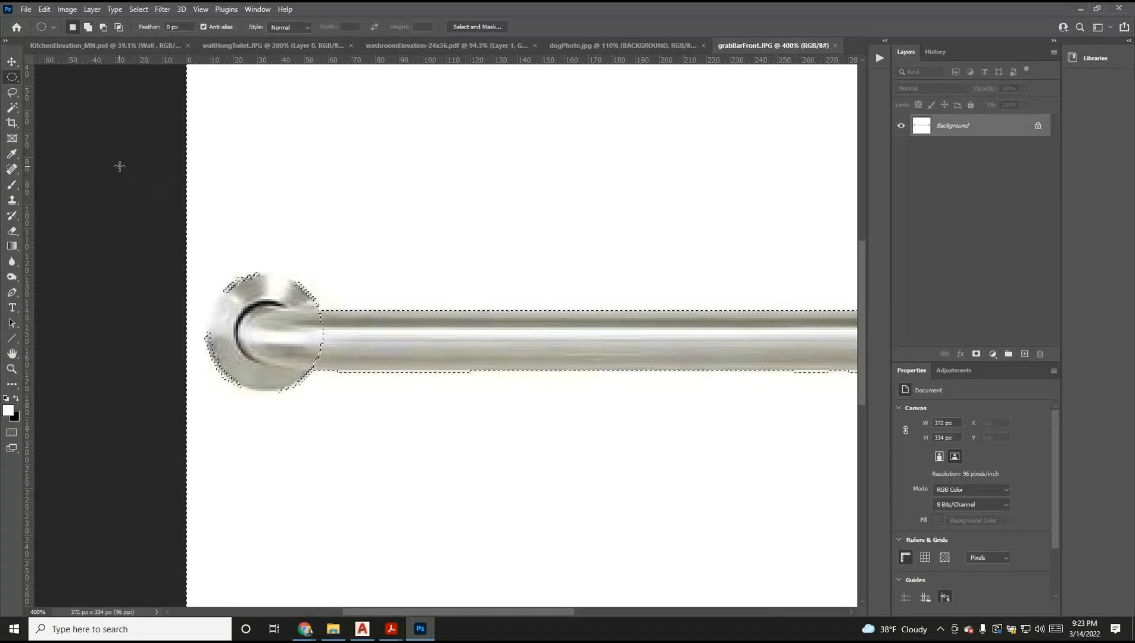
key("l")
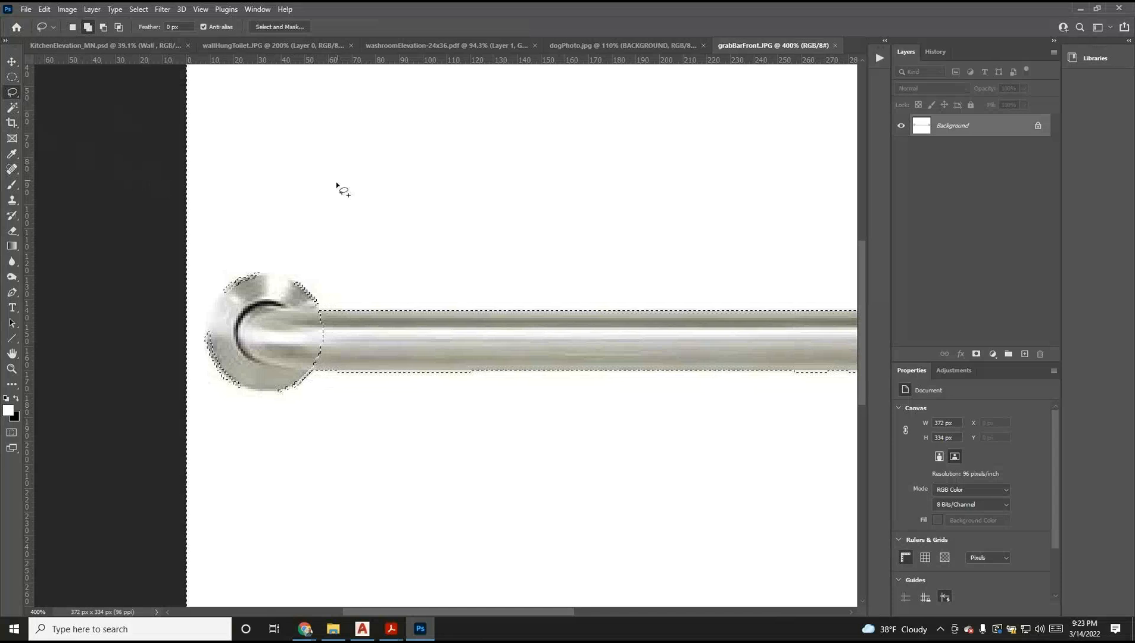
key("m")
left_click(205, 149)
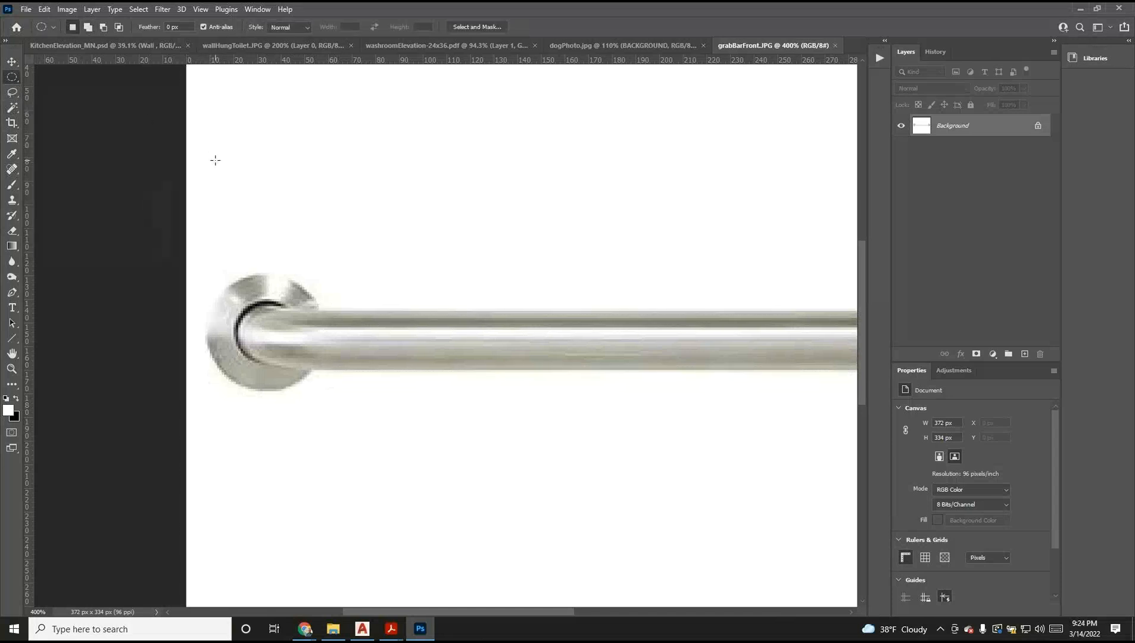
Step: Select the straight tube of the grab bar with the Rectangular Marquee, from one round flange to the other
right_click(13, 77)
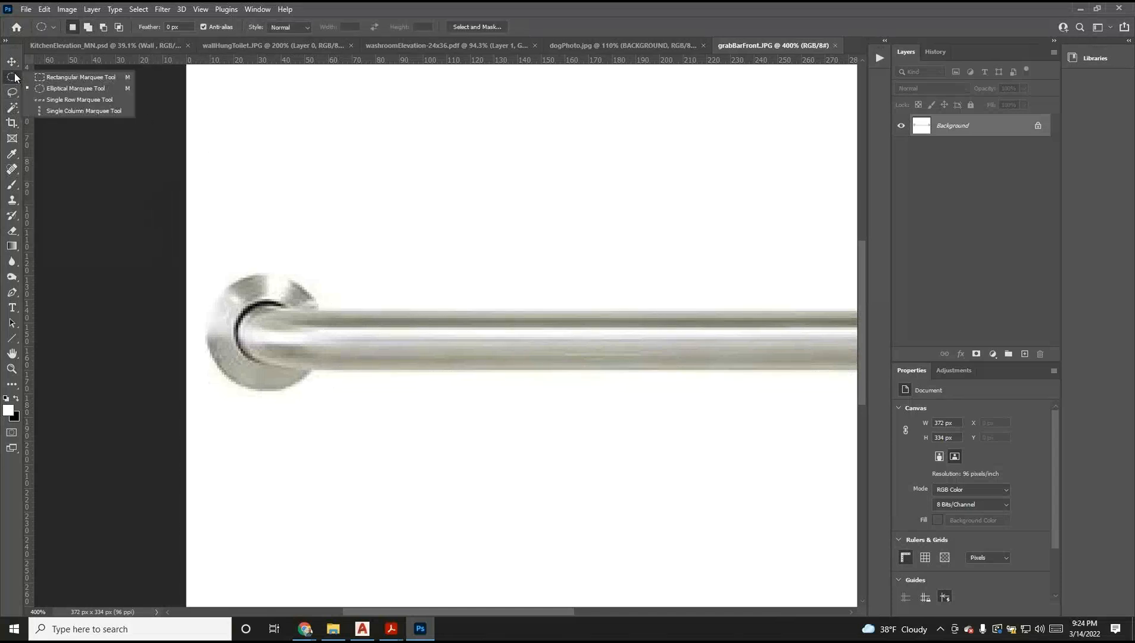
left_click(69, 80)
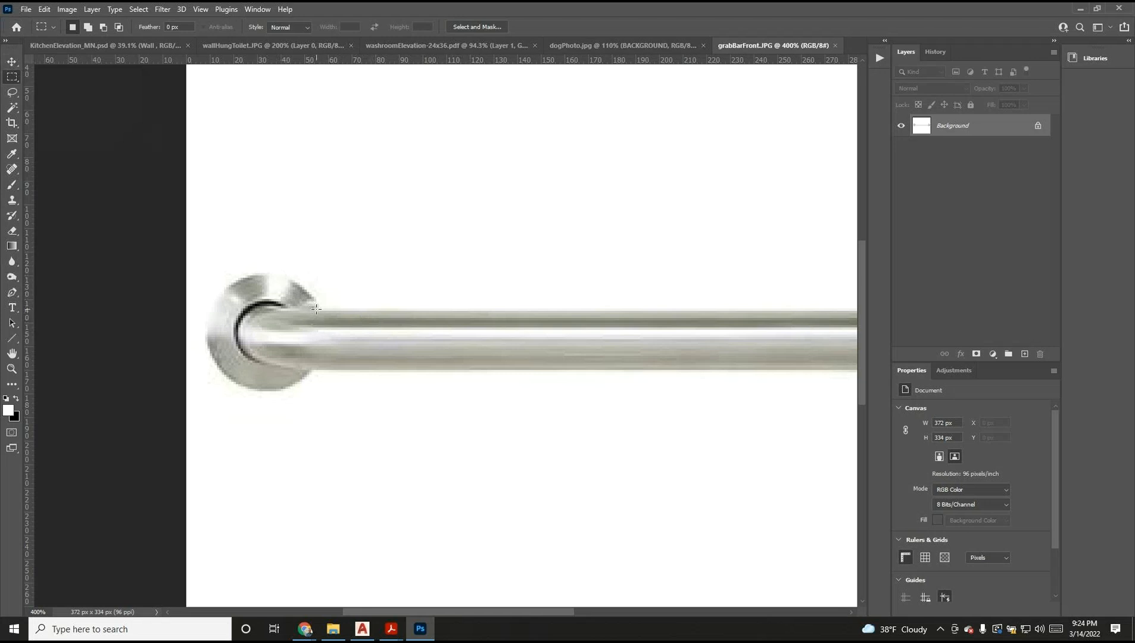
left_click_drag(615, 350, 663, 371)
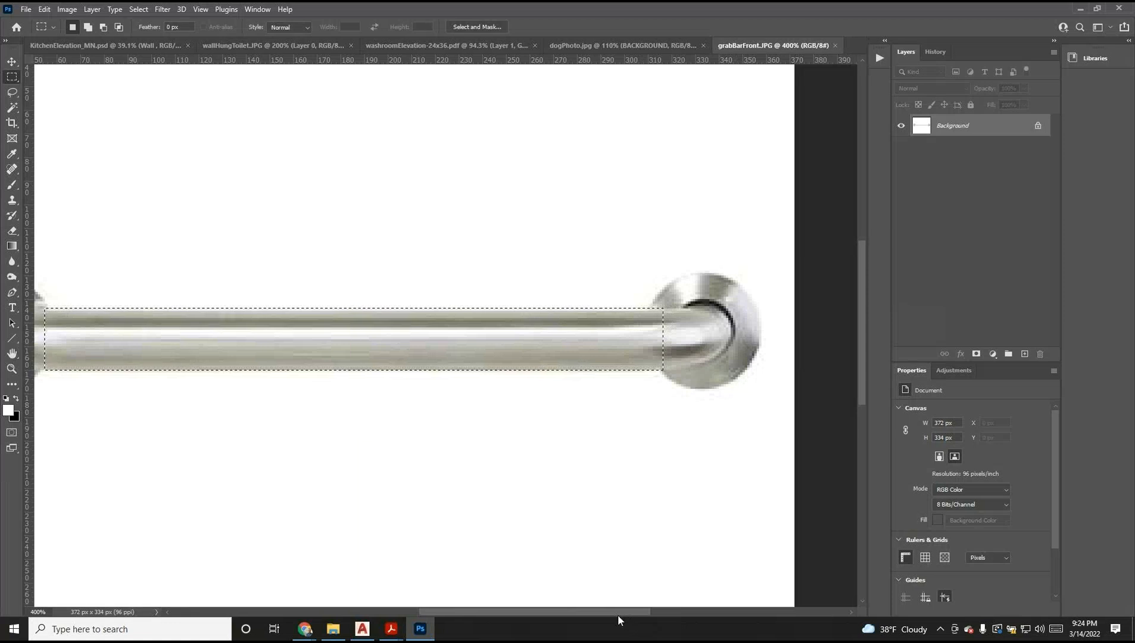
Step: Add both round end flanges of the grab bar to the selection with the Elliptical Marquee
left_click_drag(610, 612, 522, 606)
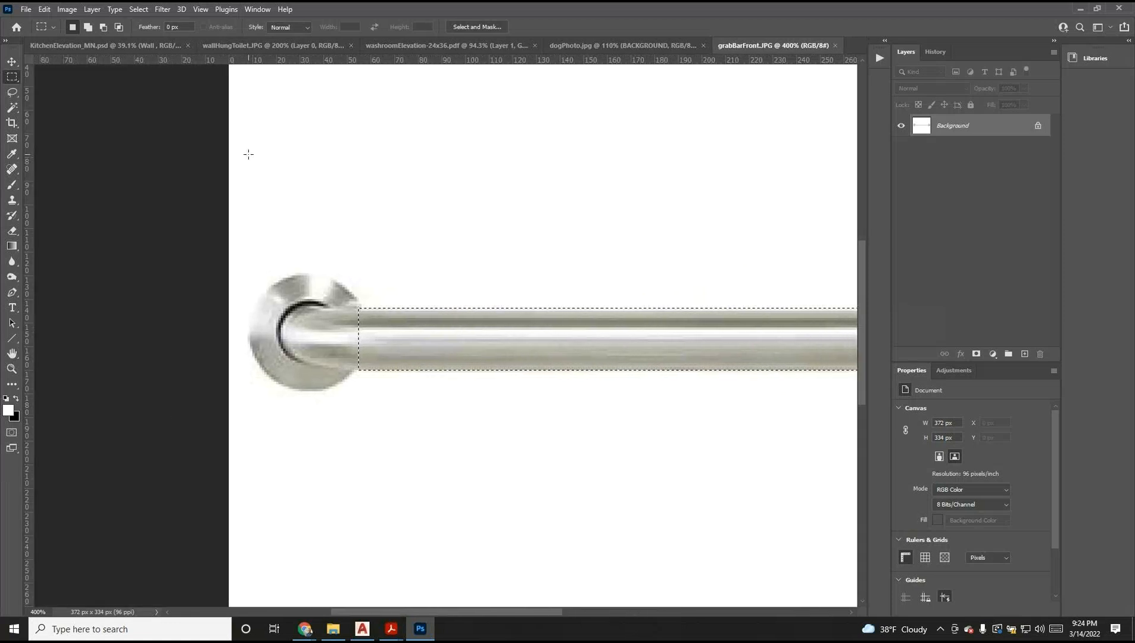
right_click(14, 82)
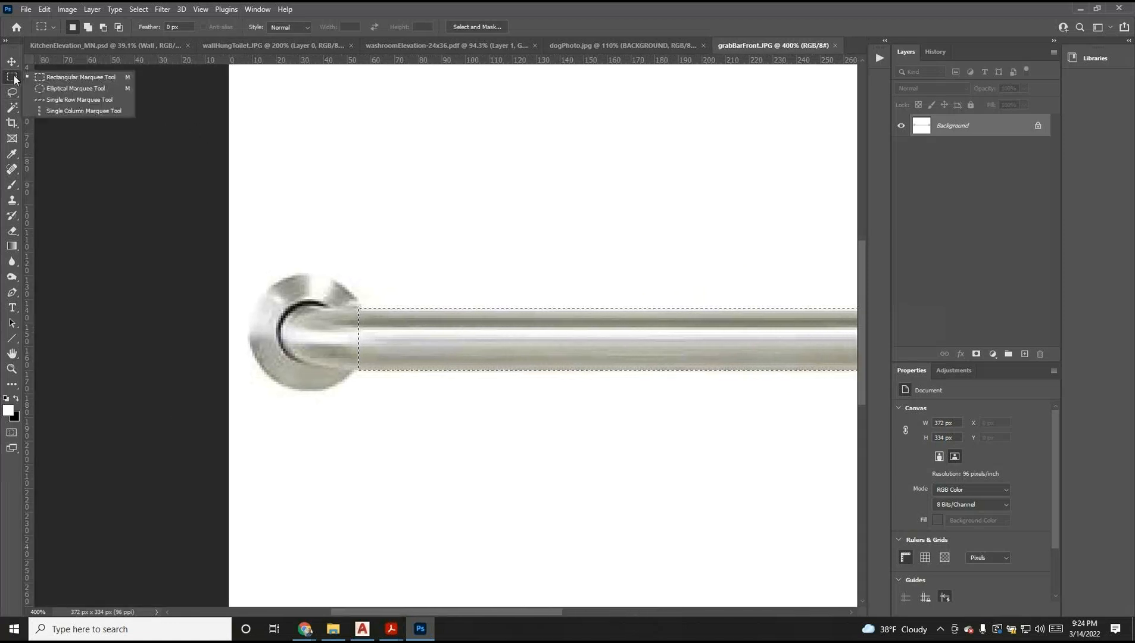
left_click(51, 90)
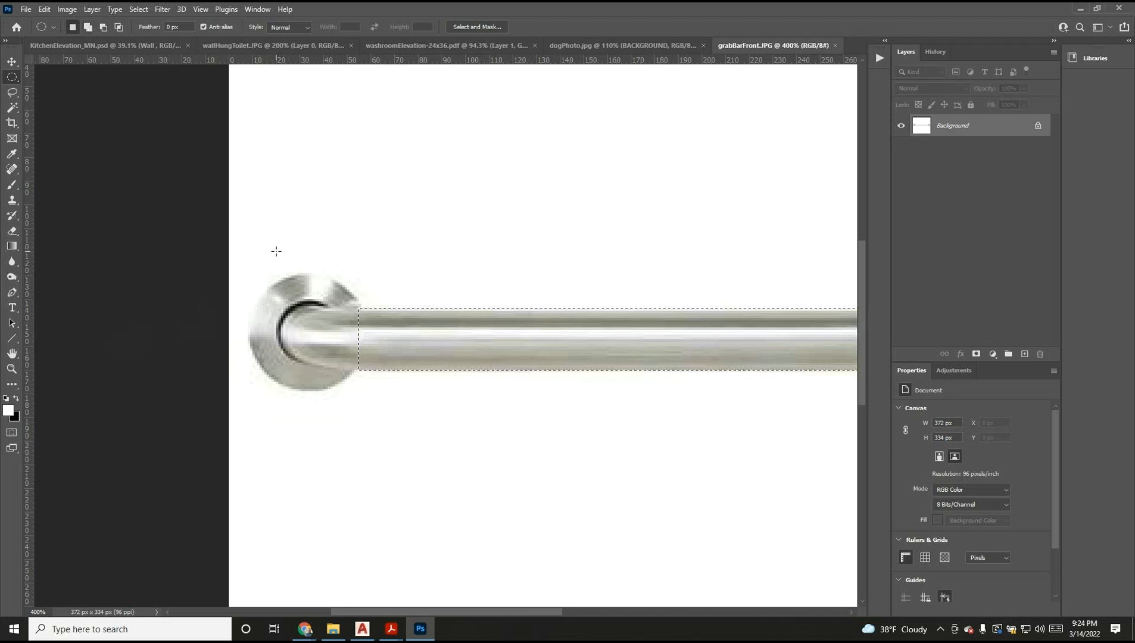
key("shift")
left_click_drag(251, 275, 369, 393)
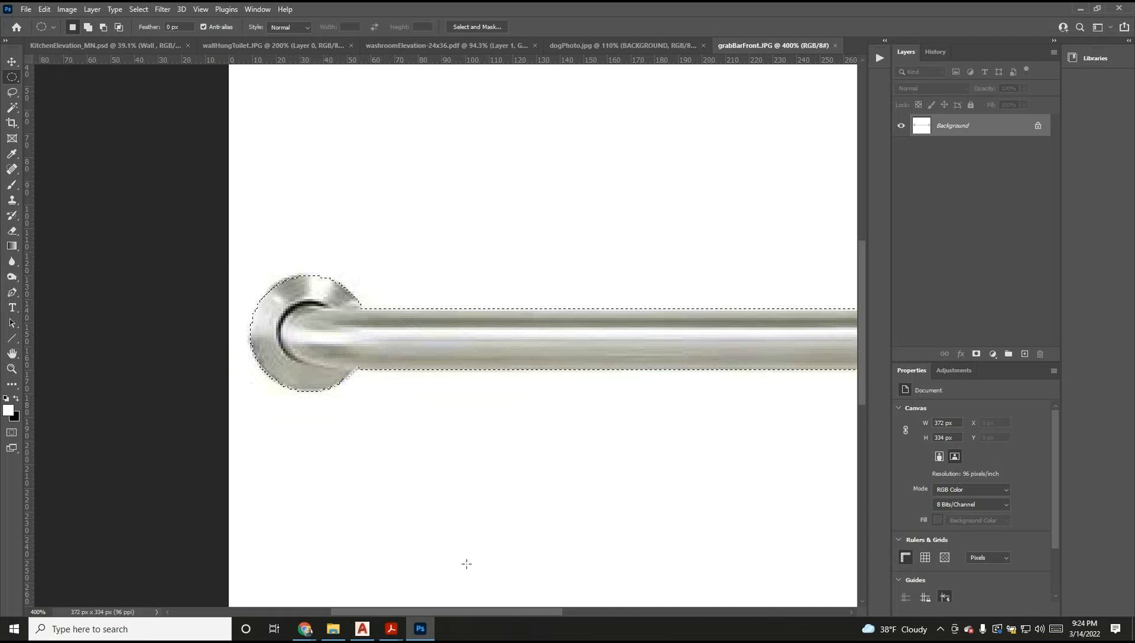
left_click_drag(488, 611, 620, 610)
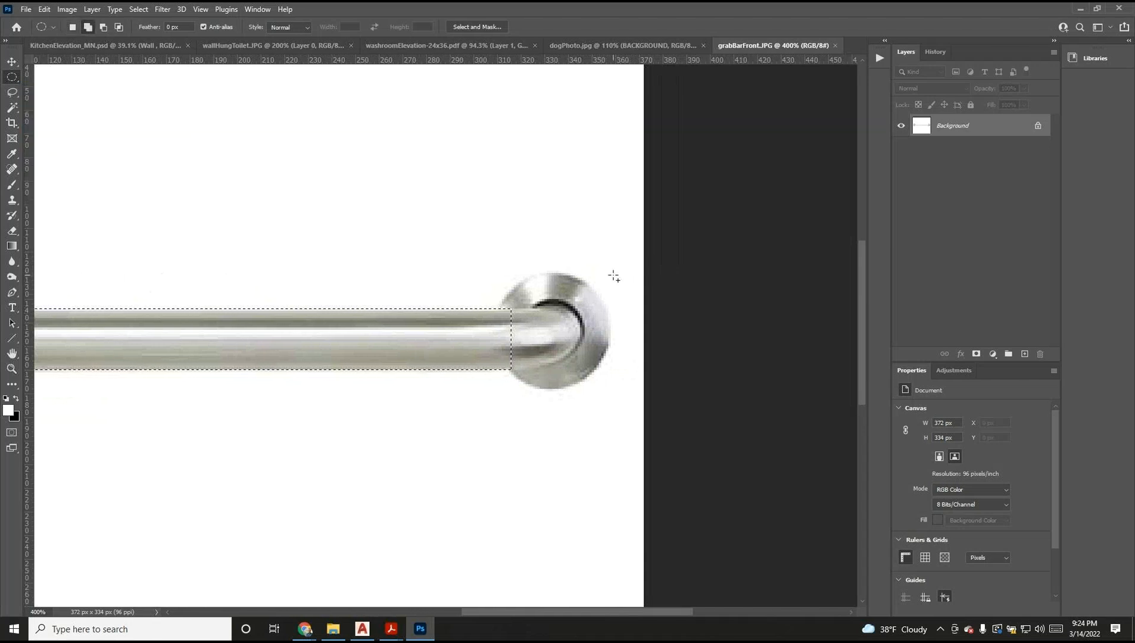
left_click_drag(612, 280, 494, 387)
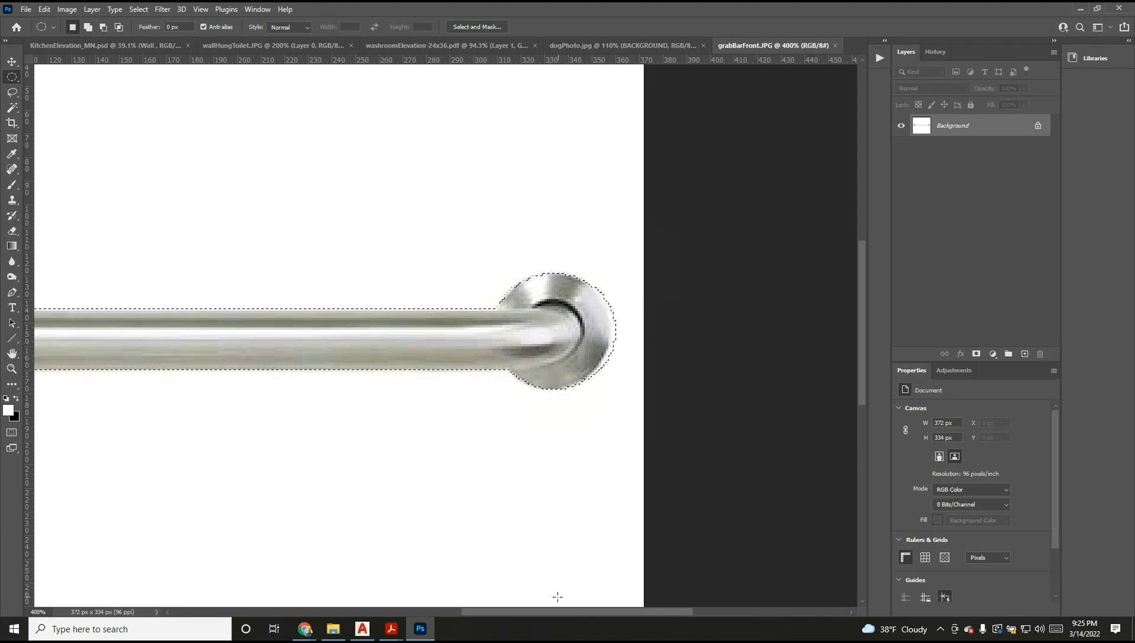
Step: Copy the selected grab bar into washroomElevation-24x36.pdf and align its left flange with the left end of the drawn horizontal bar
double_click(12, 354)
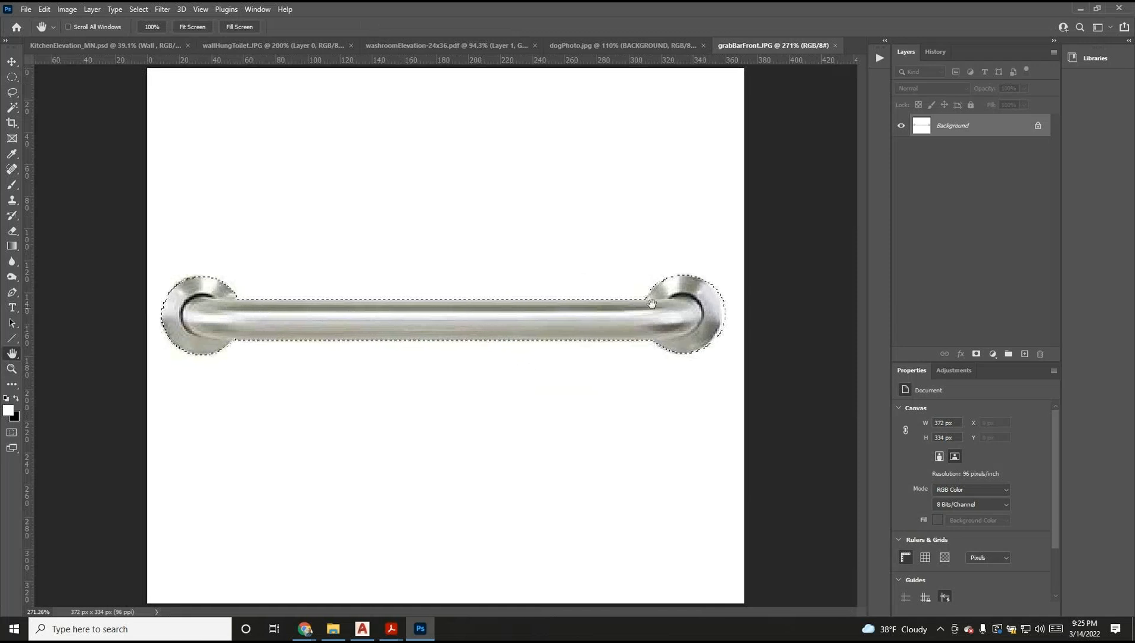
left_click(44, 10)
left_click(60, 89)
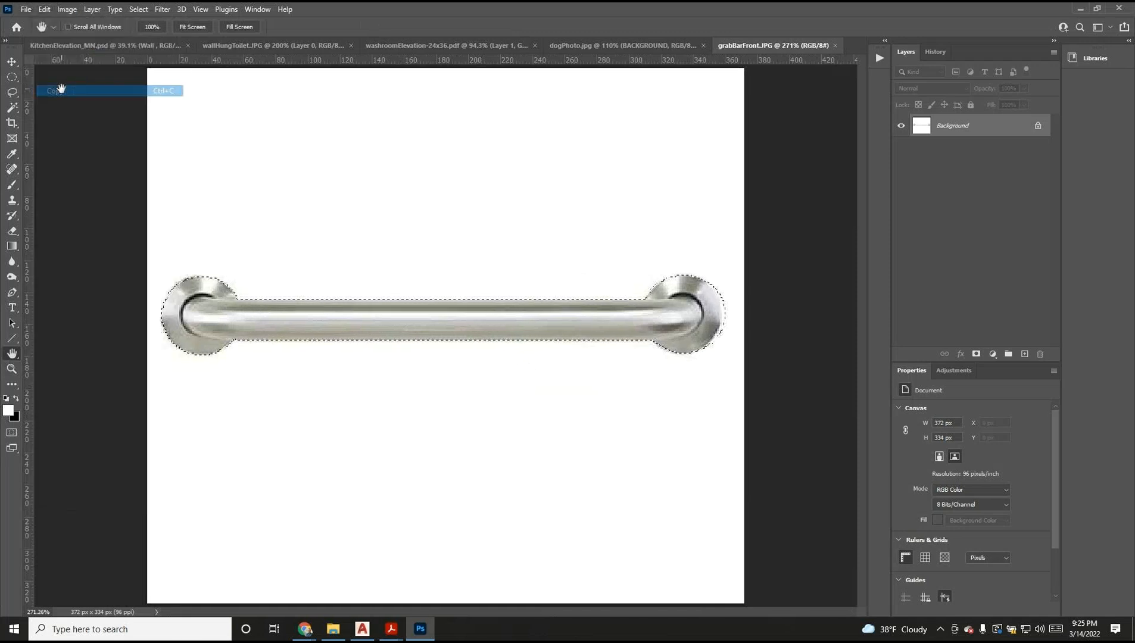
left_click(422, 47)
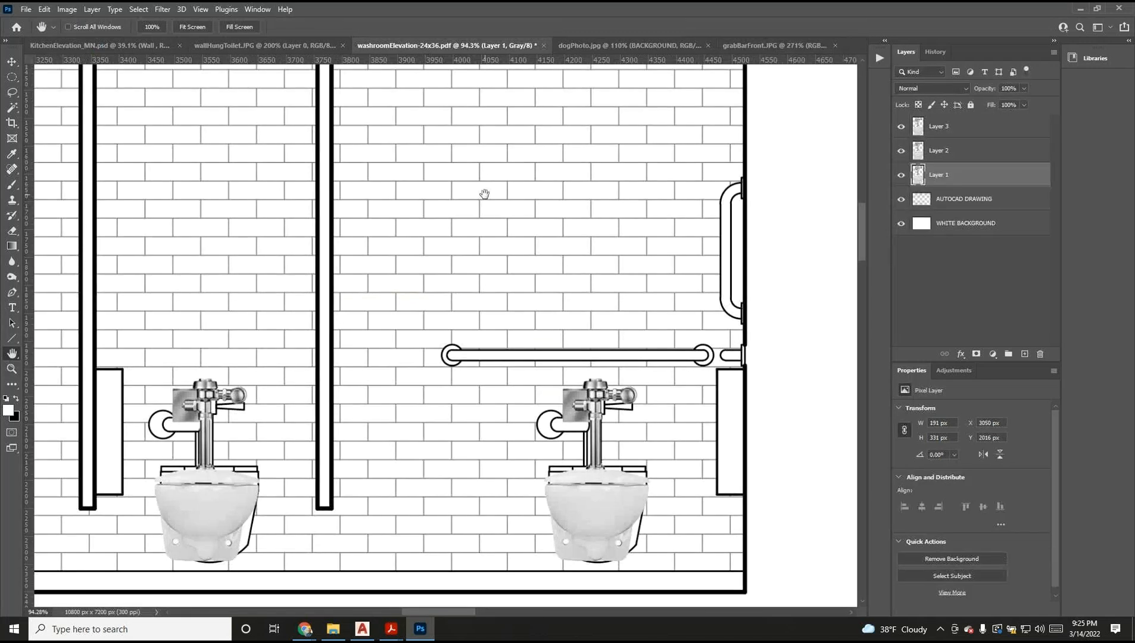
left_click(44, 9)
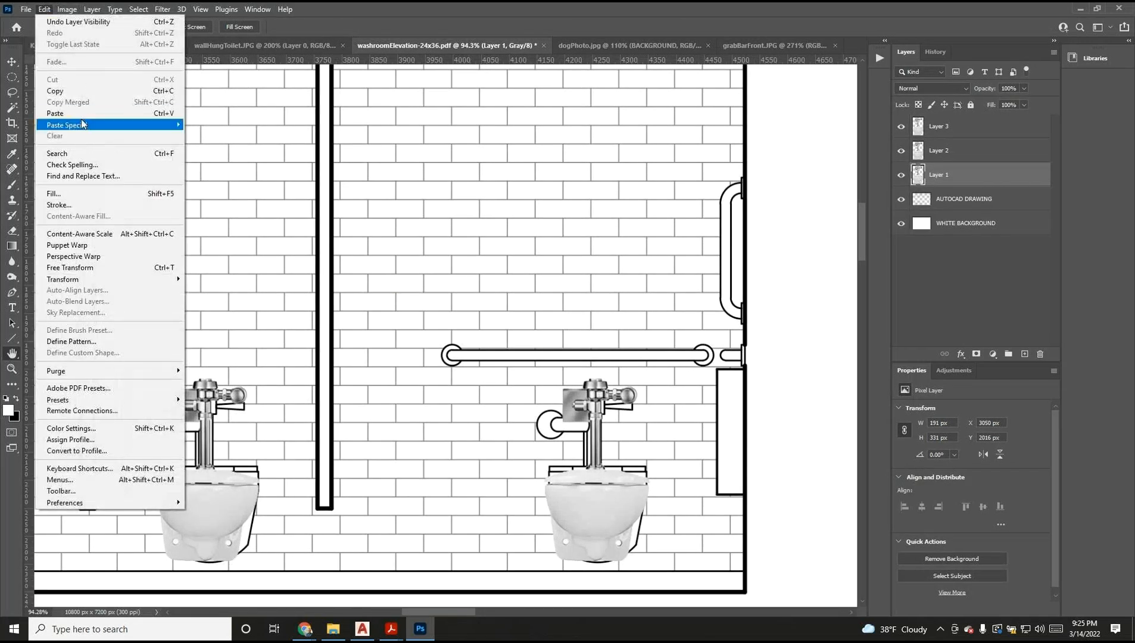
left_click(60, 111)
key("v")
left_click_drag(457, 340, 547, 360)
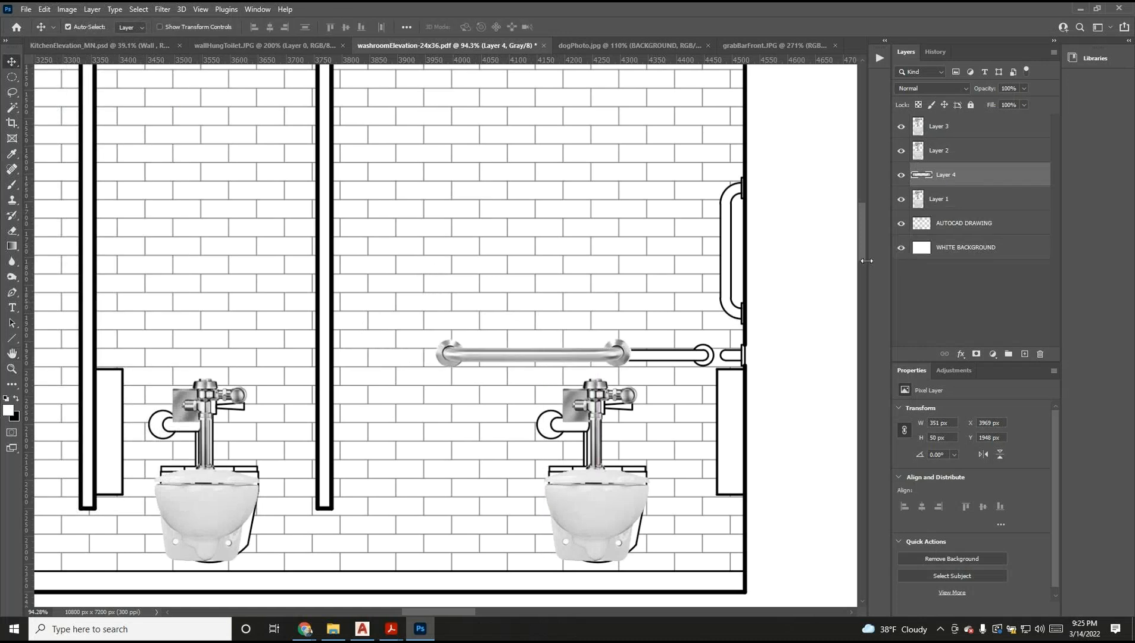
Step: Rename the pasted bar's layer GRAB BAR and each of the three toilet layers TOILET
double_click(946, 176)
key("Return")
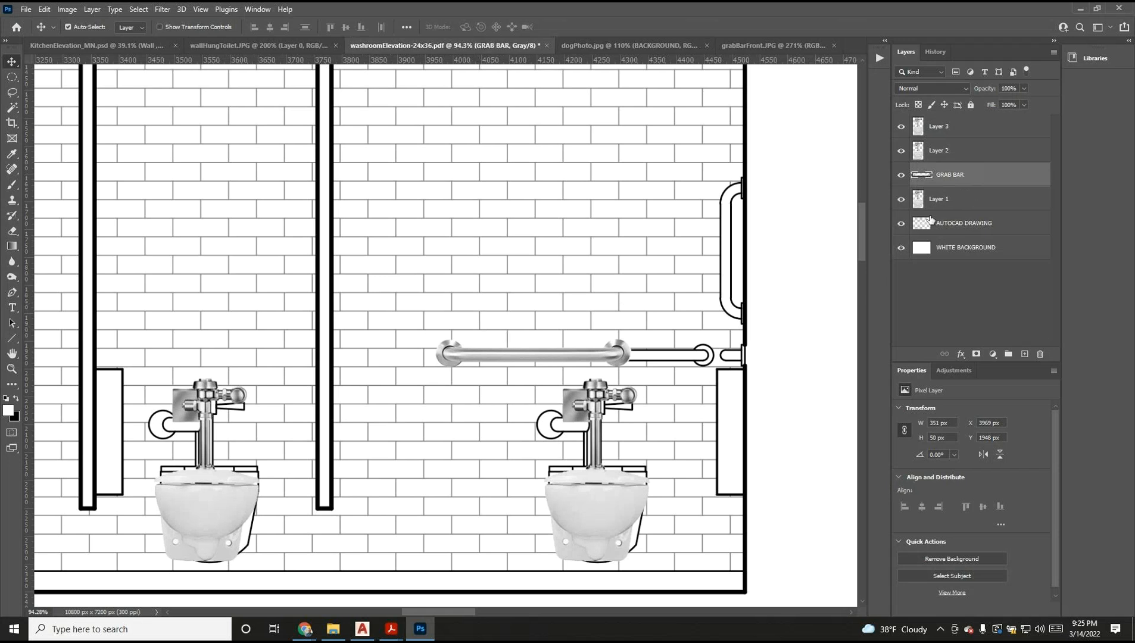
double_click(943, 200)
type("TOILET")
key("Return")
double_click(943, 151)
type("TOILET")
key("Return")
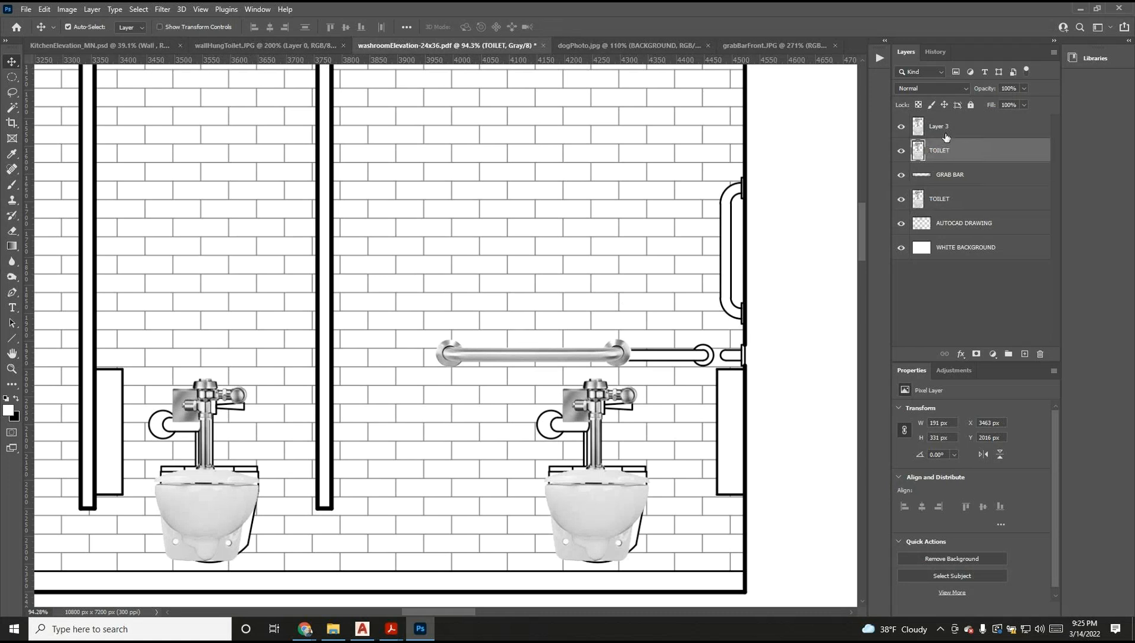
double_click(948, 127)
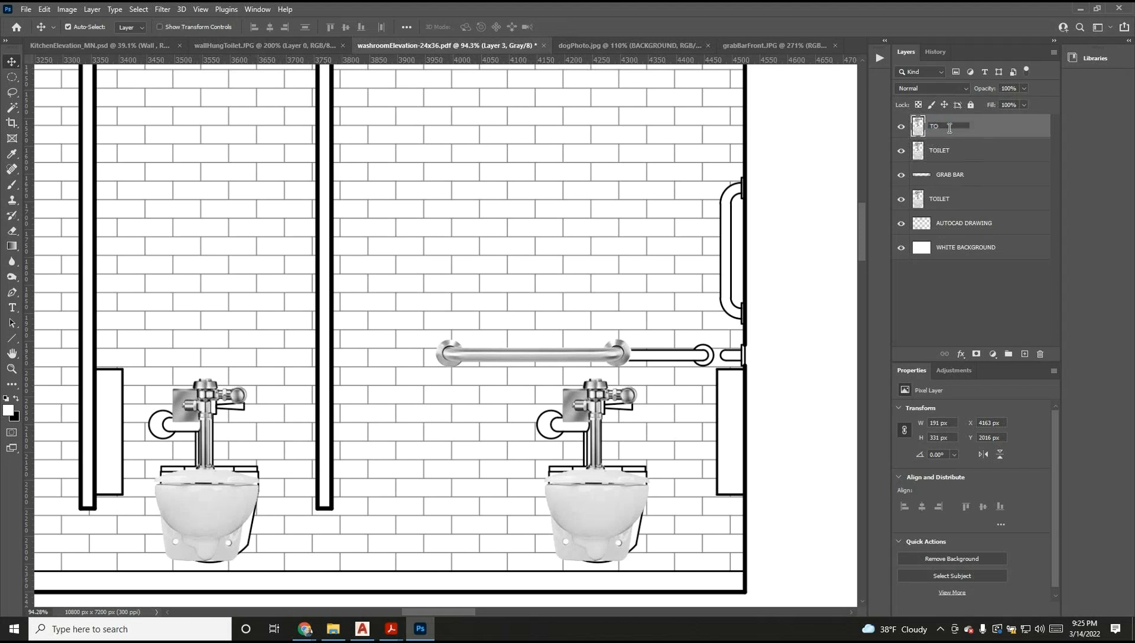
type("TOILET")
key("Return")
Step: Examine the whole sheet and the long washroom elevation from the door and mirror to the toilets and grab bar
left_click(8, 370)
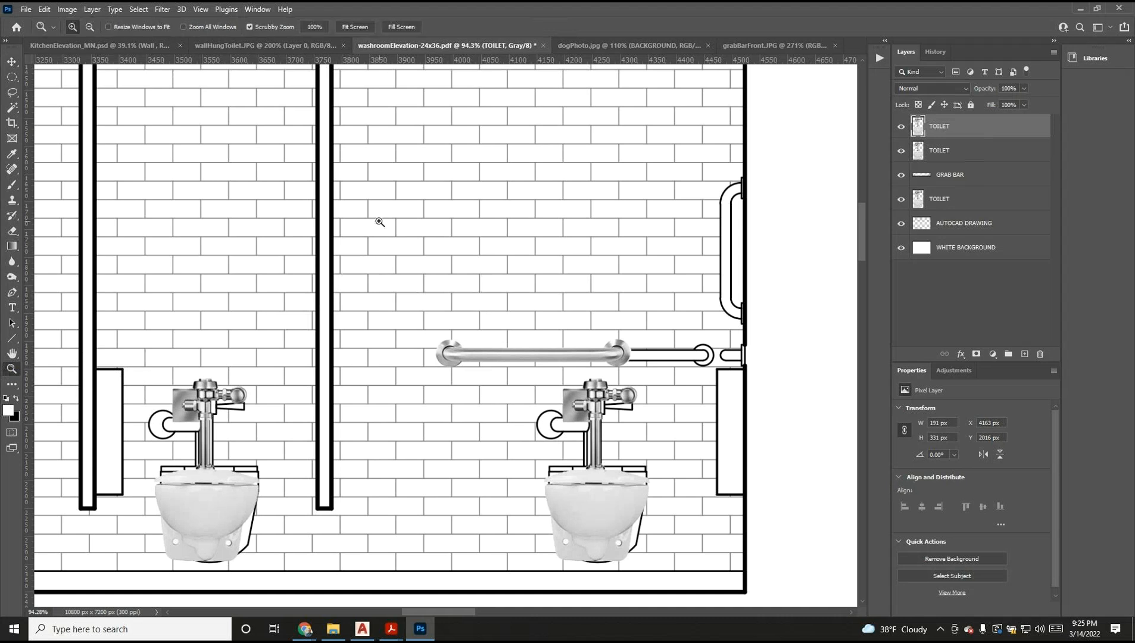
mouse_move(399, 183)
left_mouse_down()
mouse_move(479, 198)
mouse_move(363, 129)
mouse_move(411, 194)
left_mouse_up()
double_click(13, 354)
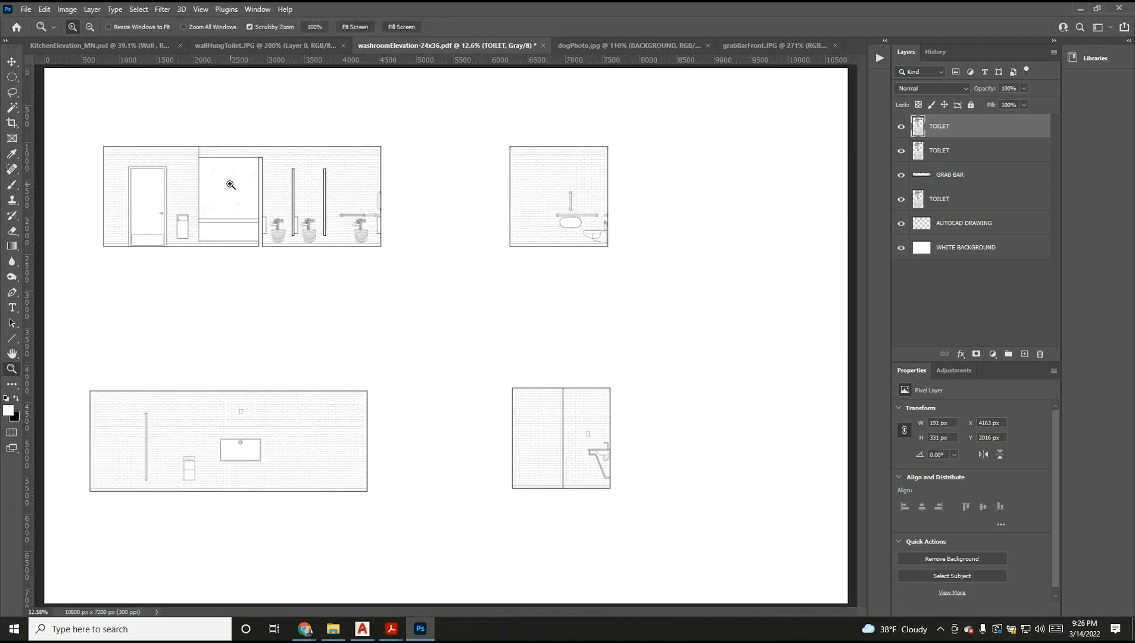
left_click(231, 184)
left_click(231, 185)
left_click(231, 184)
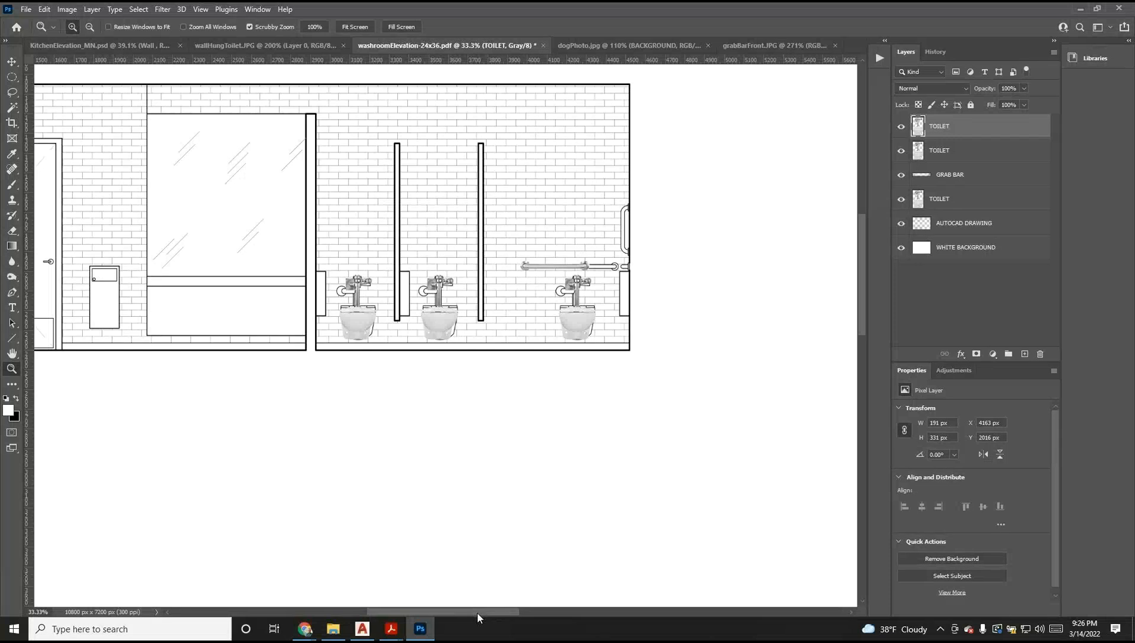
left_click_drag(478, 613, 427, 608)
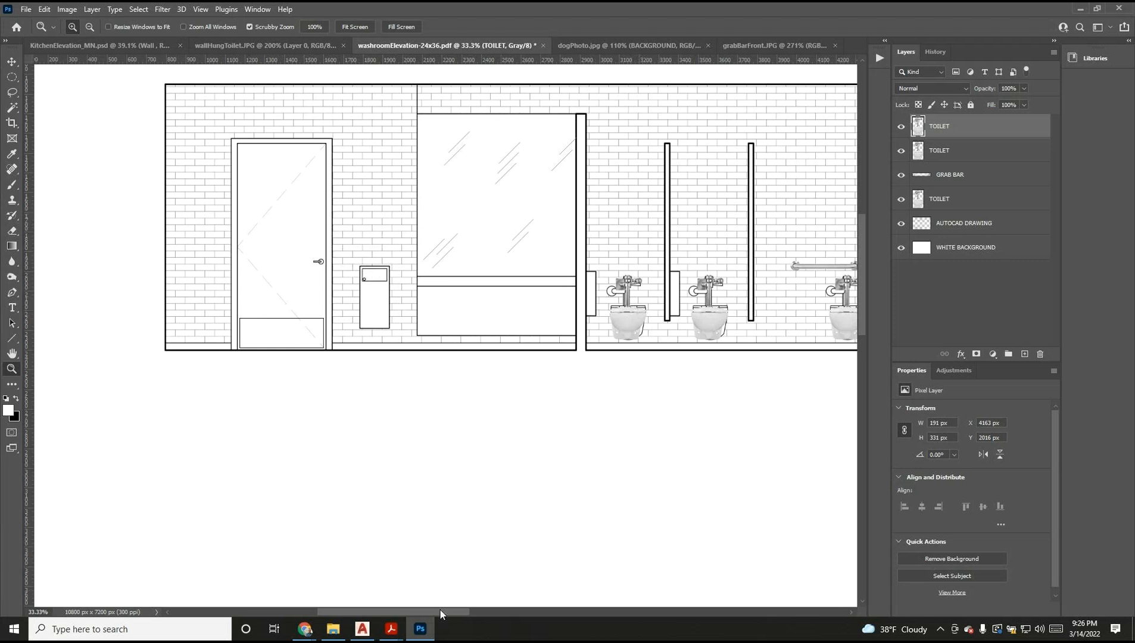
left_click_drag(440, 610, 496, 608)
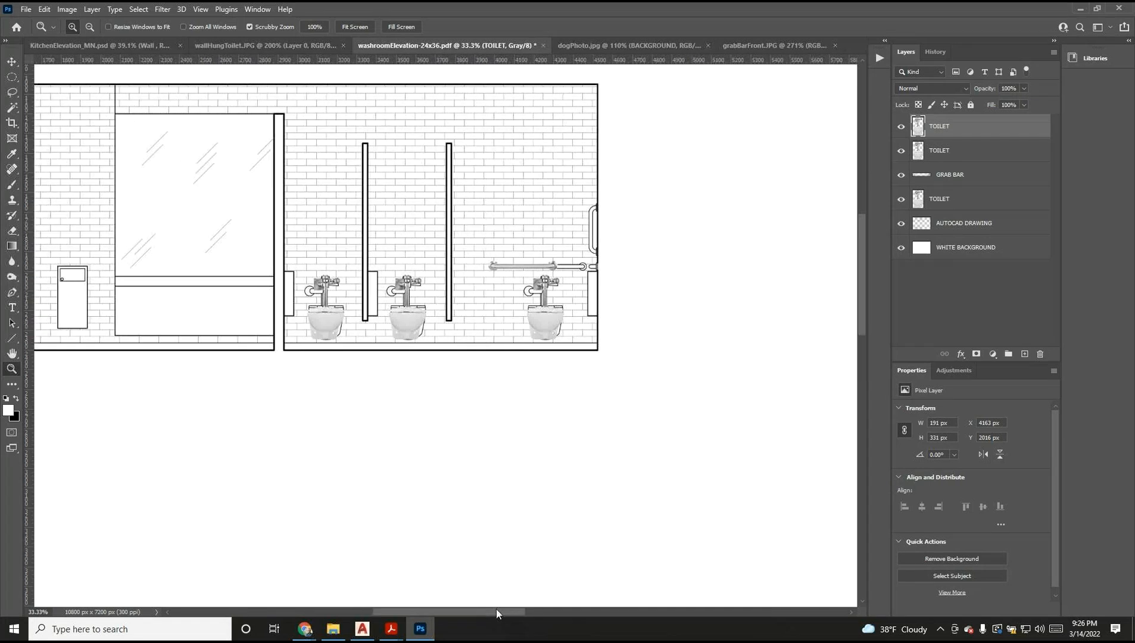
Step: Move the GRAB BAR layer above the toilet layers and hide every other layer to isolate the bar
left_click(575, 289)
left_click(575, 289)
left_click(575, 289)
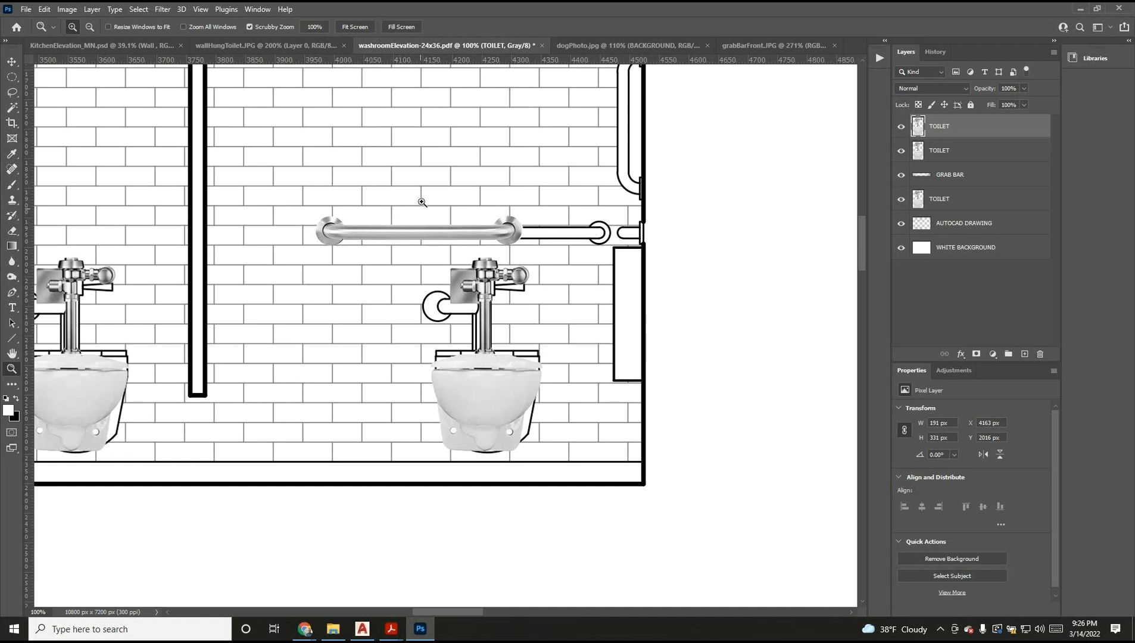
left_click(432, 234)
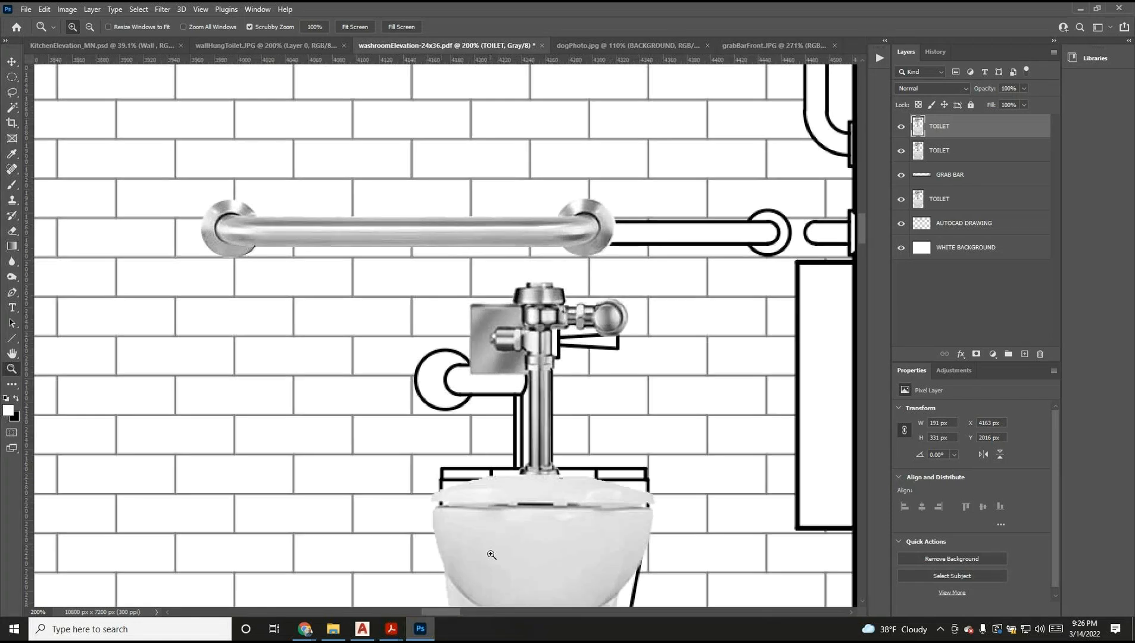
left_click_drag(447, 613, 449, 612)
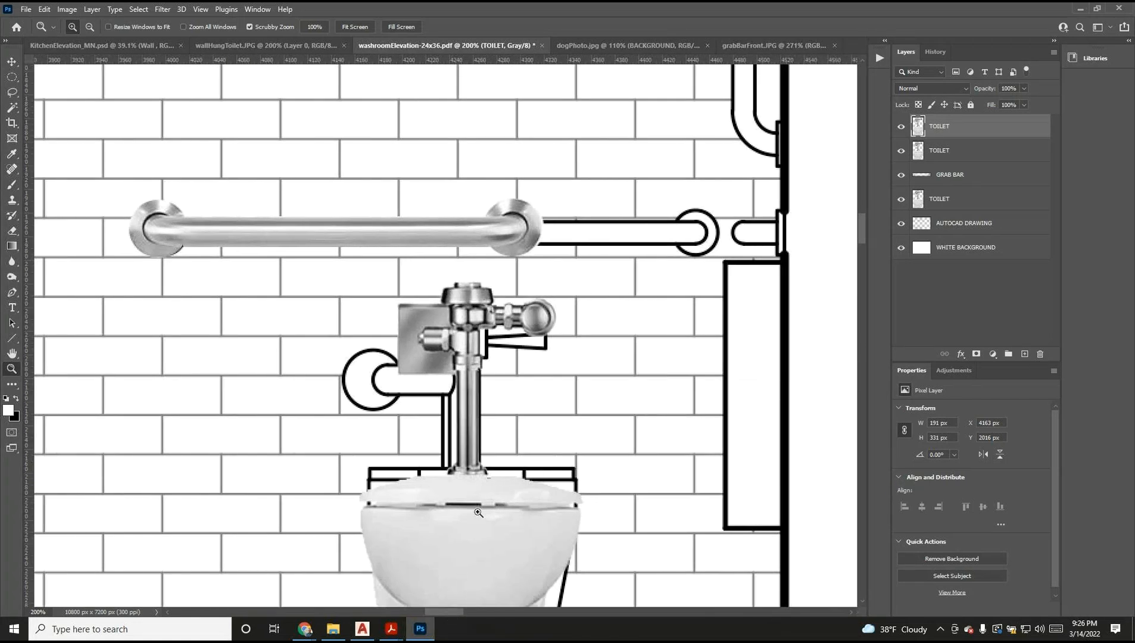
mouse_move(951, 176)
left_mouse_down()
mouse_move(974, 181)
mouse_move(947, 125)
mouse_move(902, 247)
left_mouse_up()
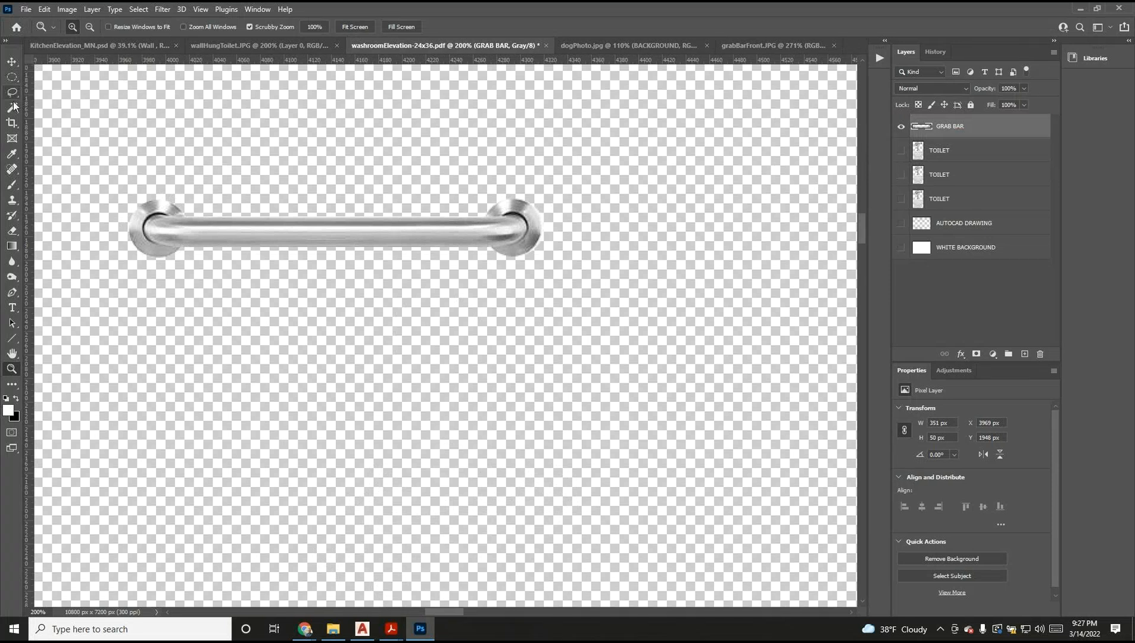
Step: Cut the grab bar's right portion with a Rectangular Marquee starting just past the left flange, and paste it as a new layer
left_click(12, 76)
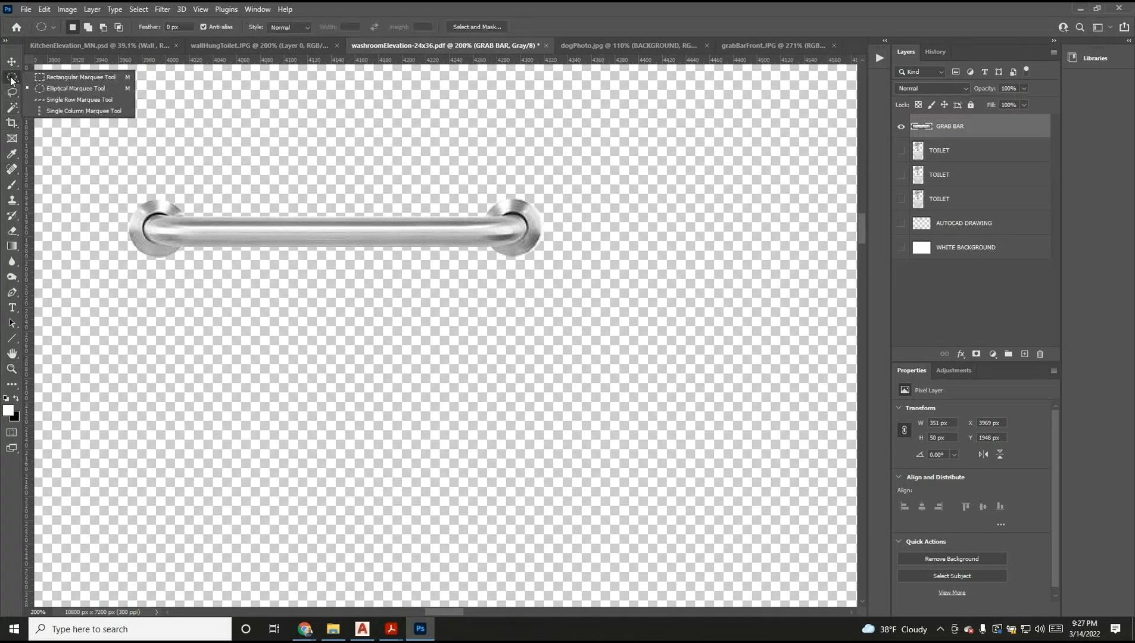
left_click(59, 79)
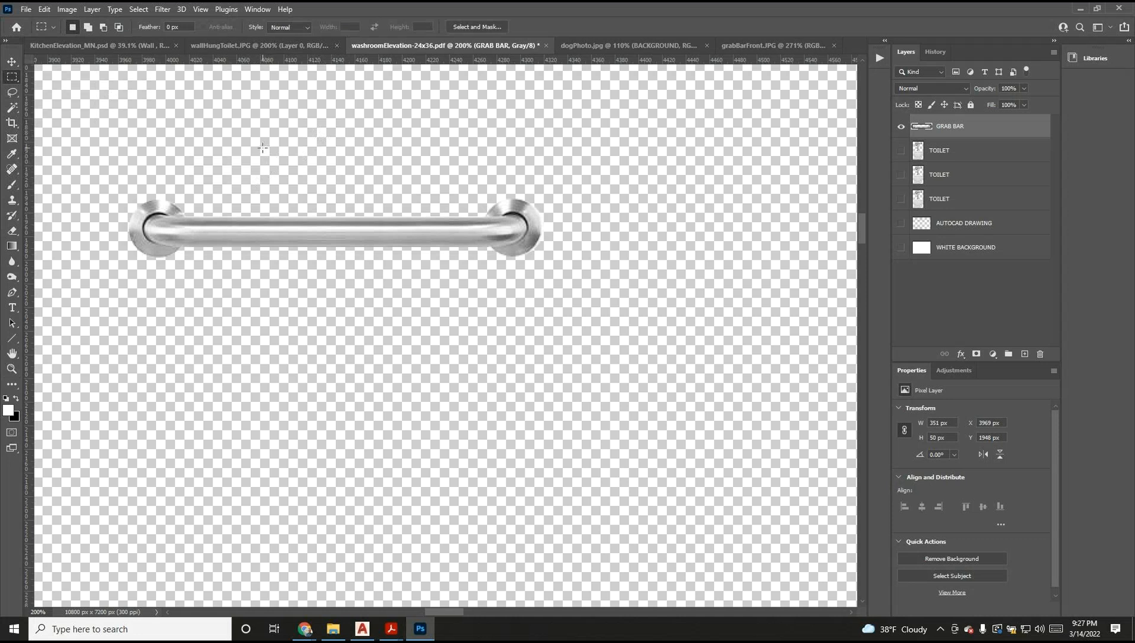
left_click_drag(215, 143, 574, 316)
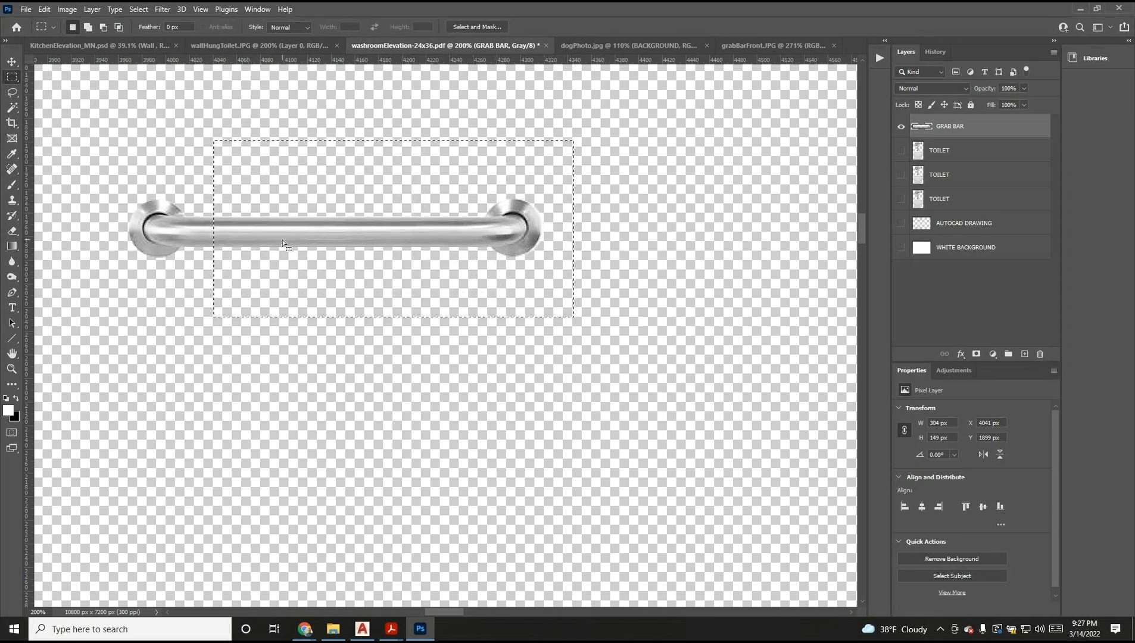
left_click(44, 10)
left_click(56, 81)
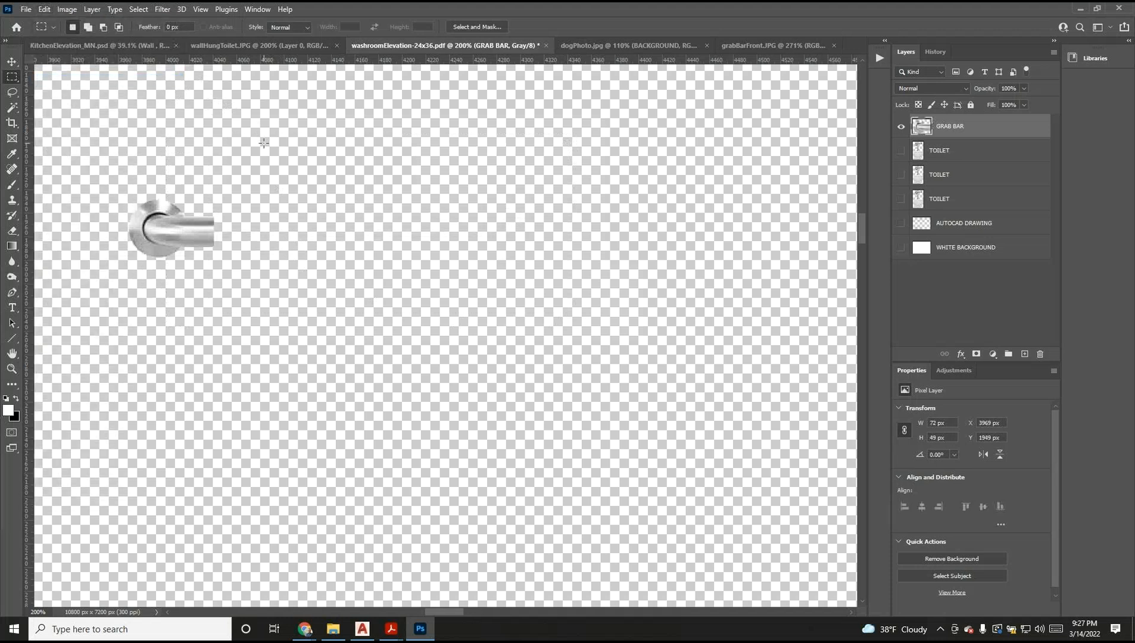
left_click(45, 10)
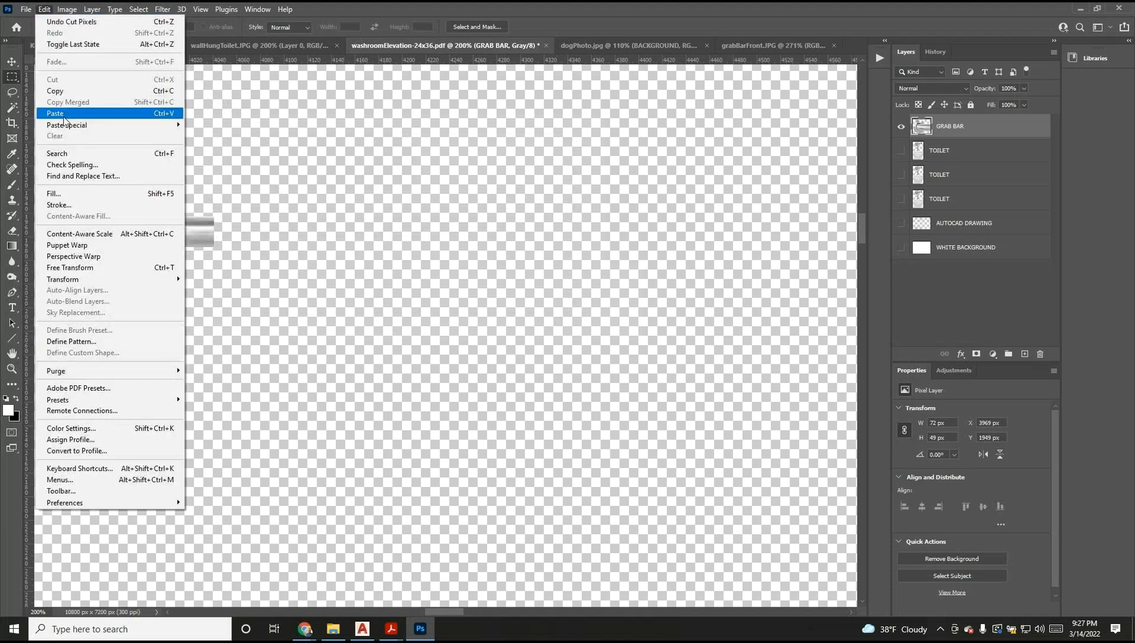
left_click(55, 114)
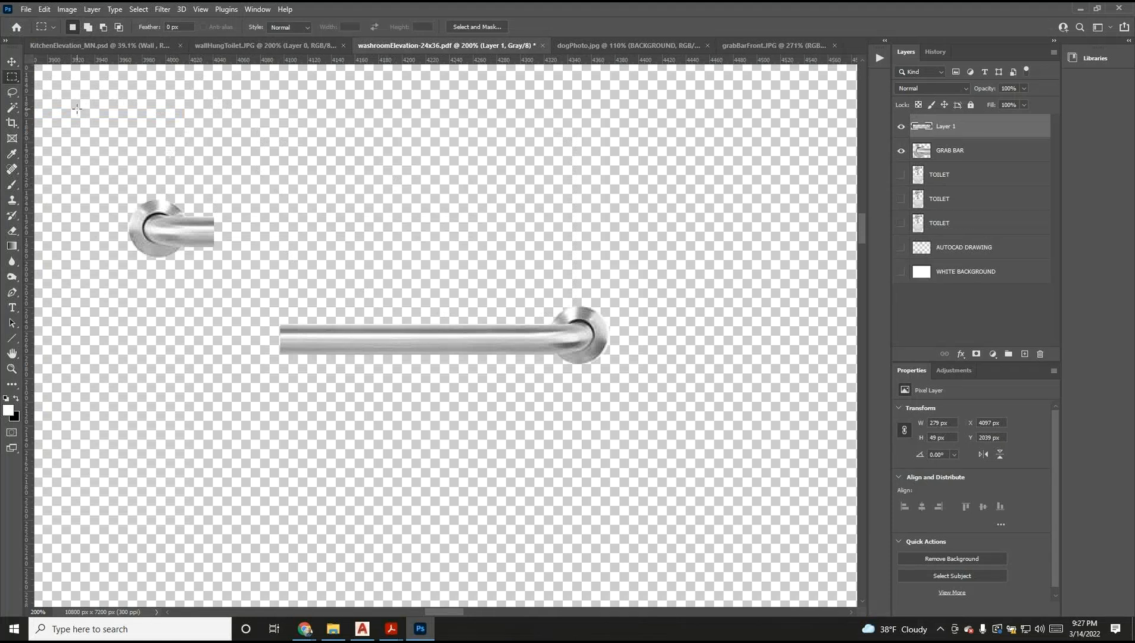
Step: Show the AUTOCAD DRAWING and WHITE BACKGROUND layers and place the pasted piece's flange over the right end of the drawn bar
left_click(12, 62)
left_click_drag(408, 332, 450, 219)
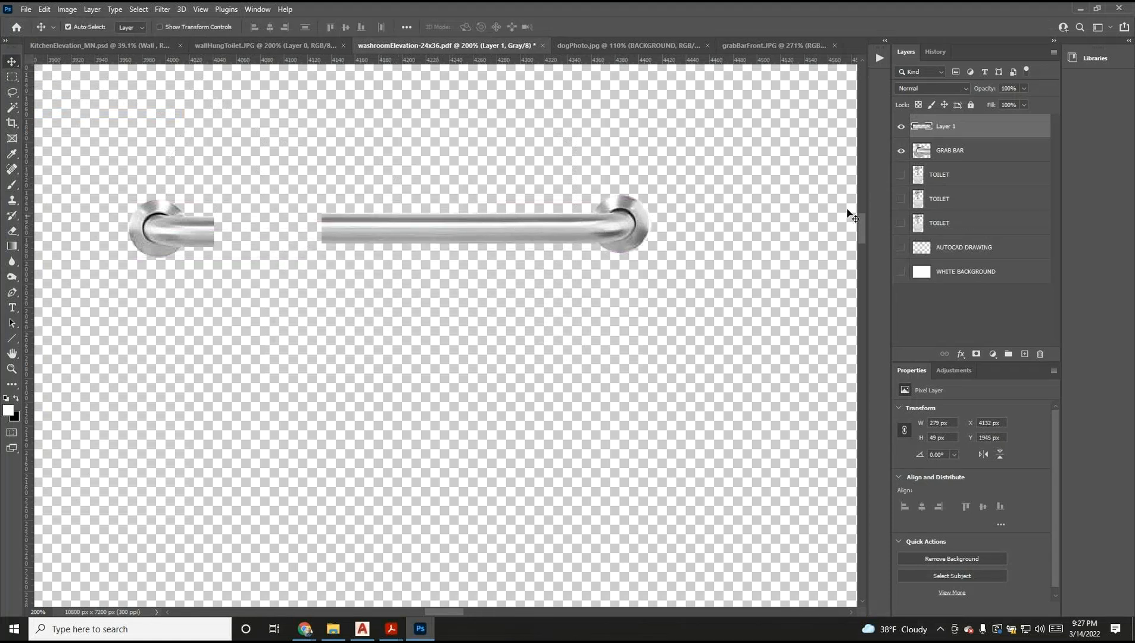
left_click(900, 252)
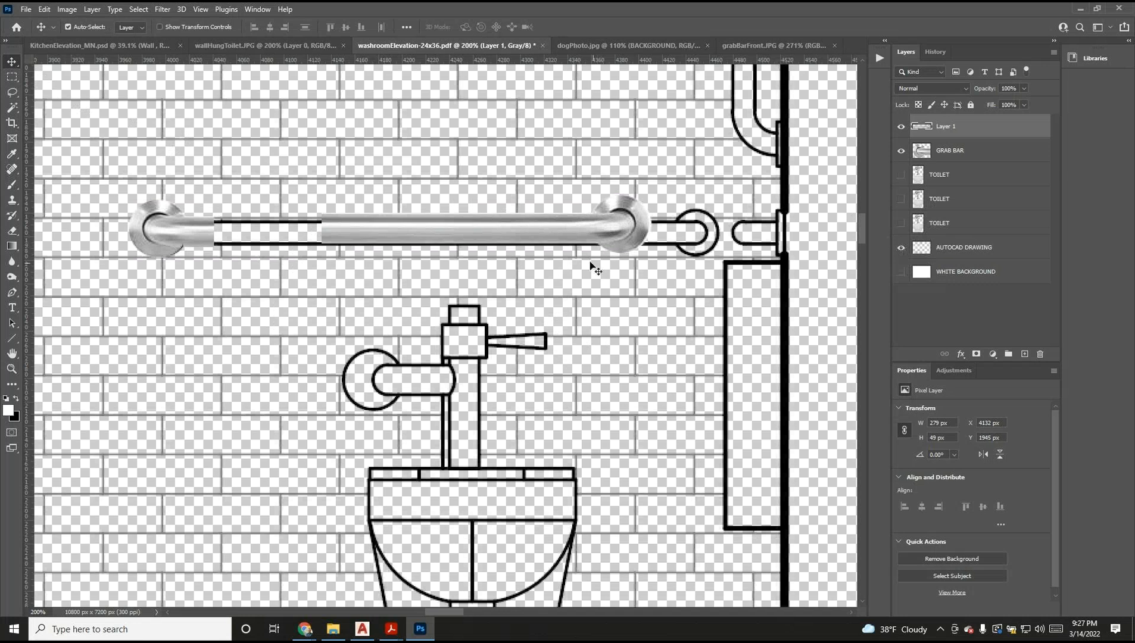
left_click(903, 276)
left_click_drag(569, 233, 643, 235)
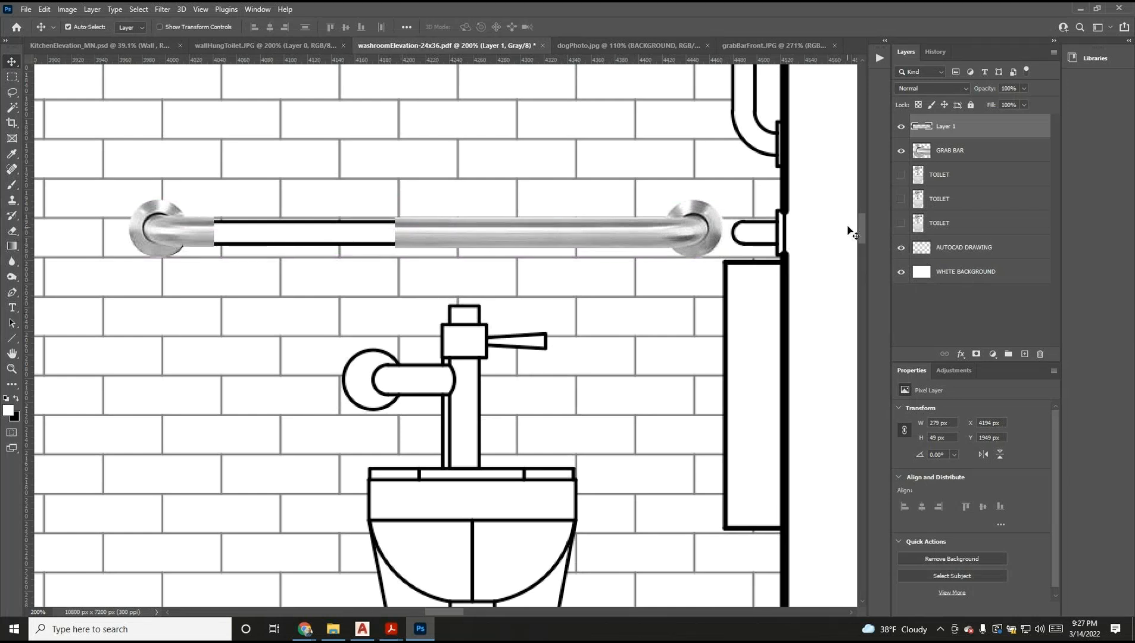
Step: Rename the right piece's layer GRAB BAR
left_click(901, 126)
left_click(901, 127)
double_click(946, 126)
type("b")
type("RAB BAR")
key("Return")
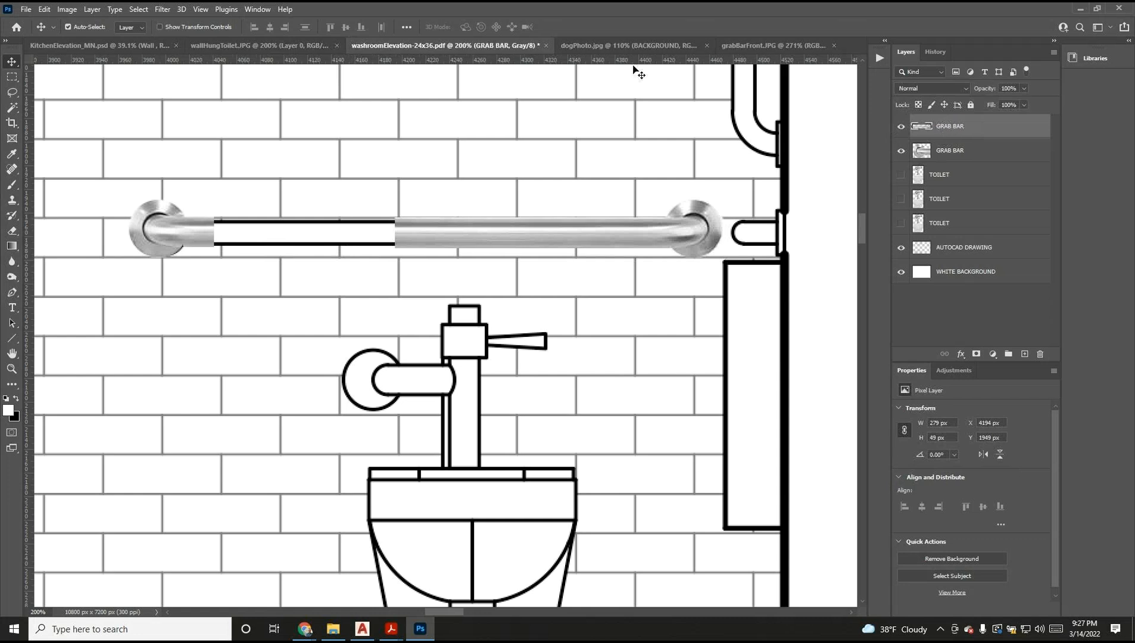
Step: Select a straight tube section about 208 px long on the right grab bar piece and cut it to a new layer
left_click(11, 78)
left_click_drag(404, 185, 650, 268)
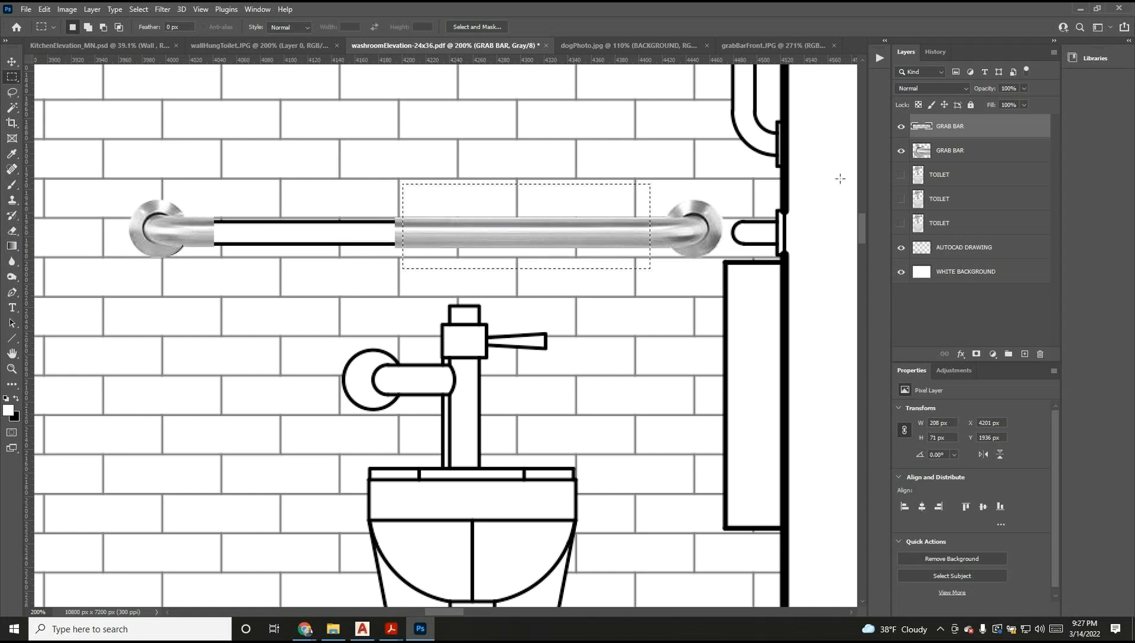
left_click(901, 127)
left_click(901, 127)
key("ctrl+shift+j")
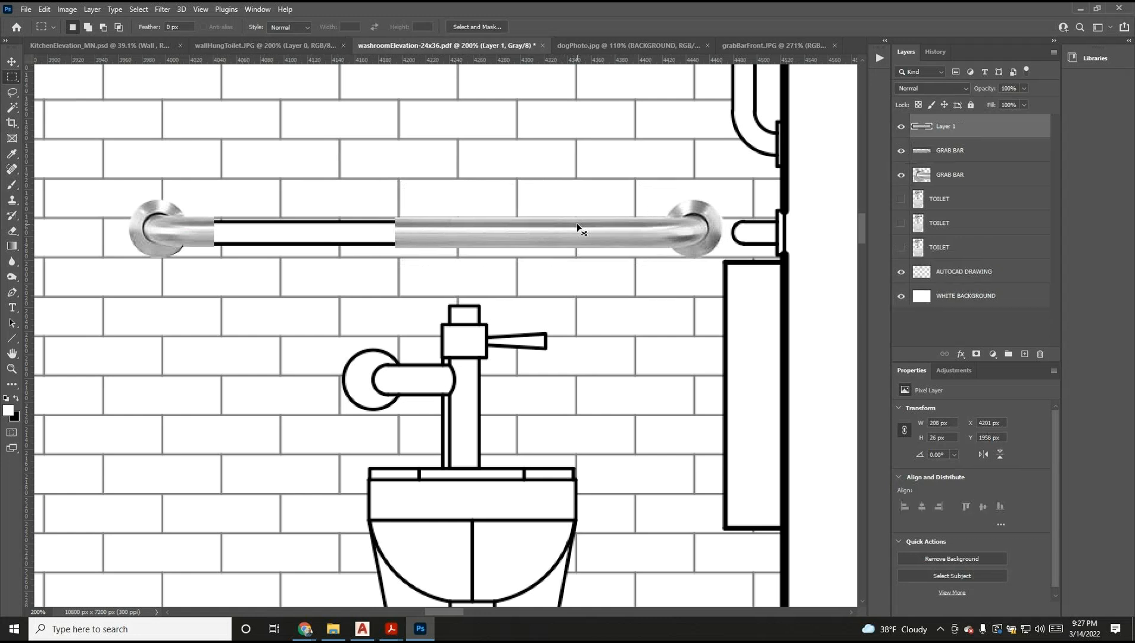
Step: Move the cut tube section across the gap so it meets the left flange piece, and nudge it into vertical alignment
key("v")
left_click_drag(577, 225, 383, 237)
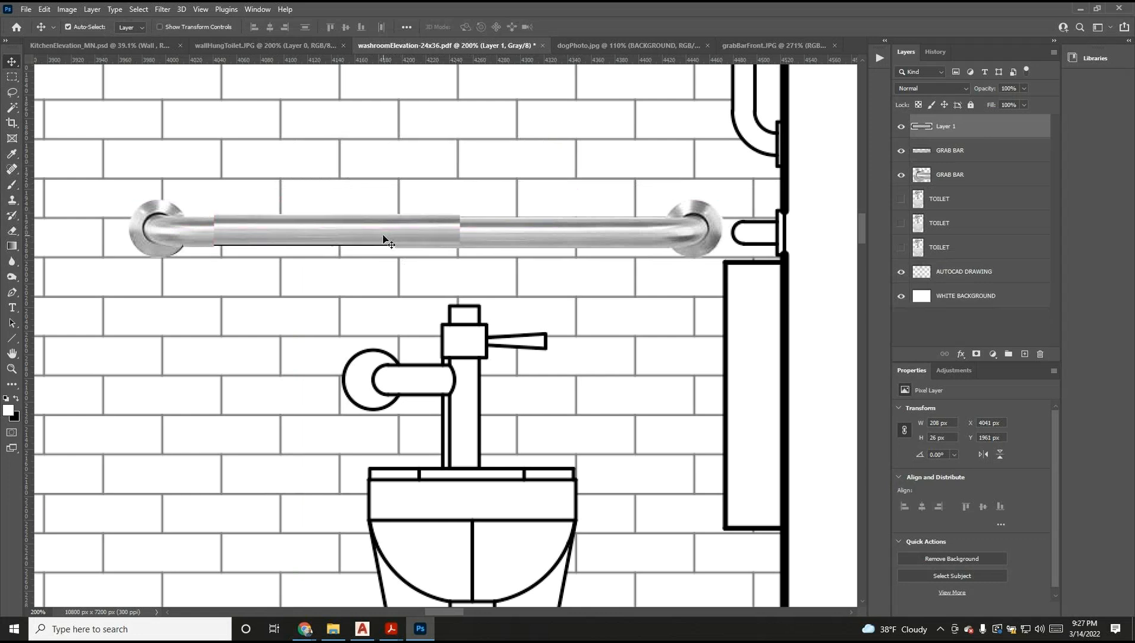
key("Down")
key("Down")
key("Down")
key("Down")
key("Up")
key("Up")
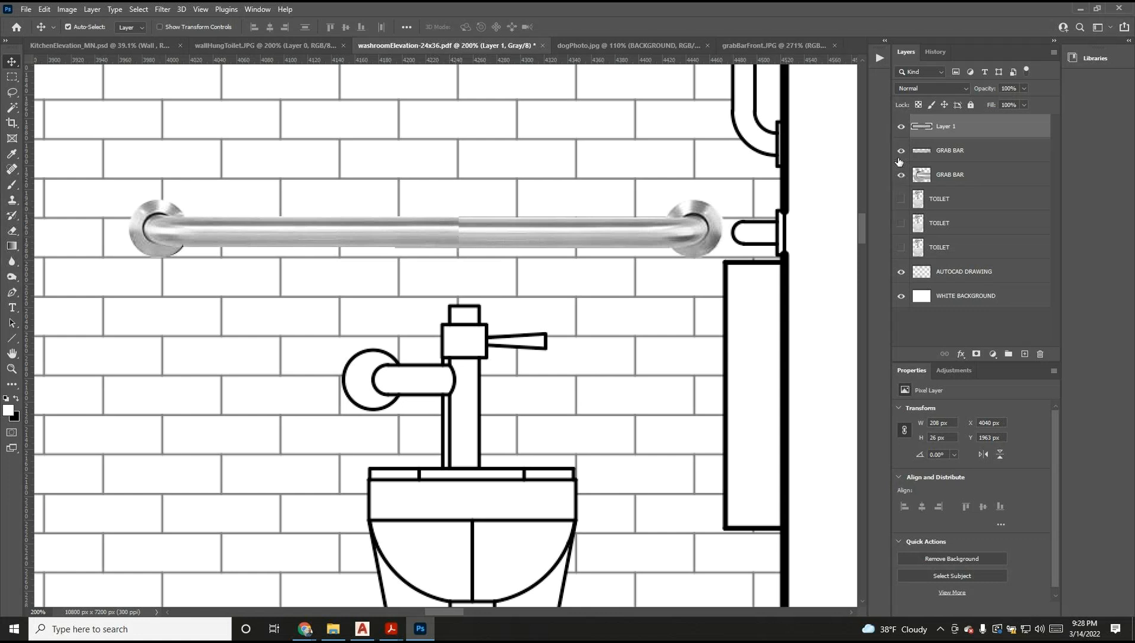
Step: Hide the drawing and background layers and nudge the middle tube section until it lines up with both grab bar ends
left_click_drag(899, 175, 897, 293)
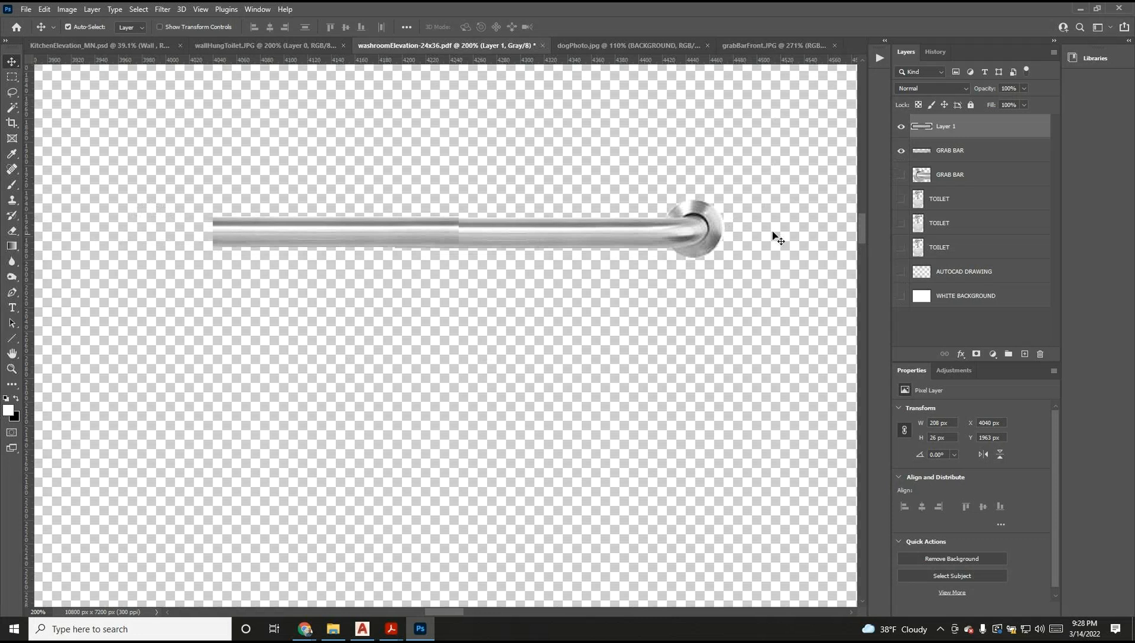
left_click(901, 174)
mouse_move(436, 235)
left_mouse_down()
mouse_move(447, 247)
mouse_move(437, 236)
left_mouse_up()
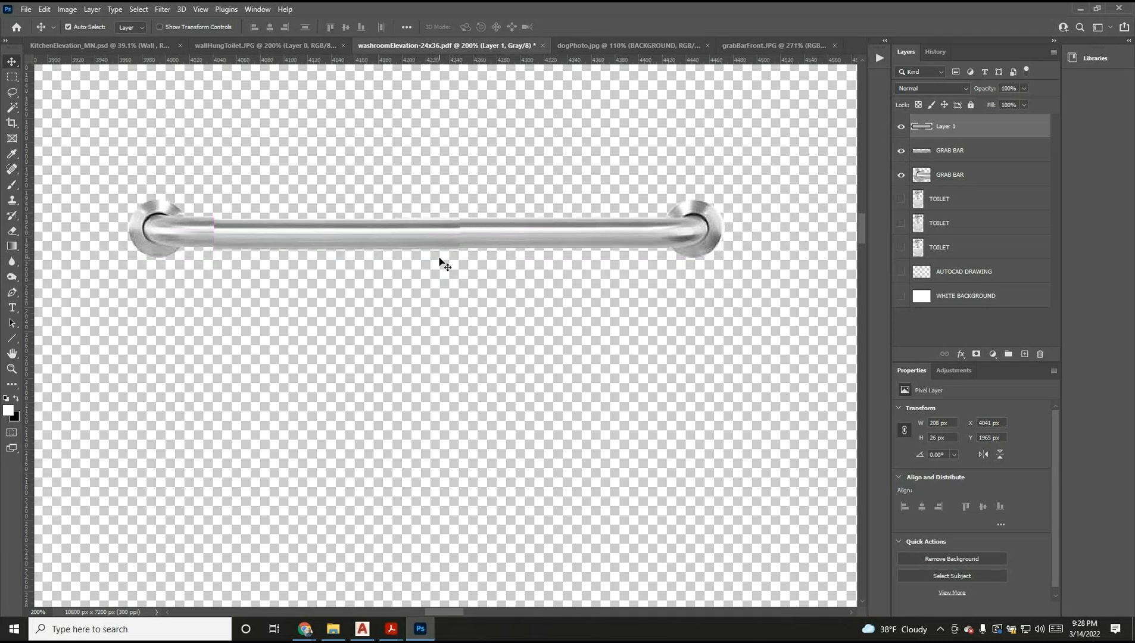
key("Up")
key("Up")
key("Left")
key("Left")
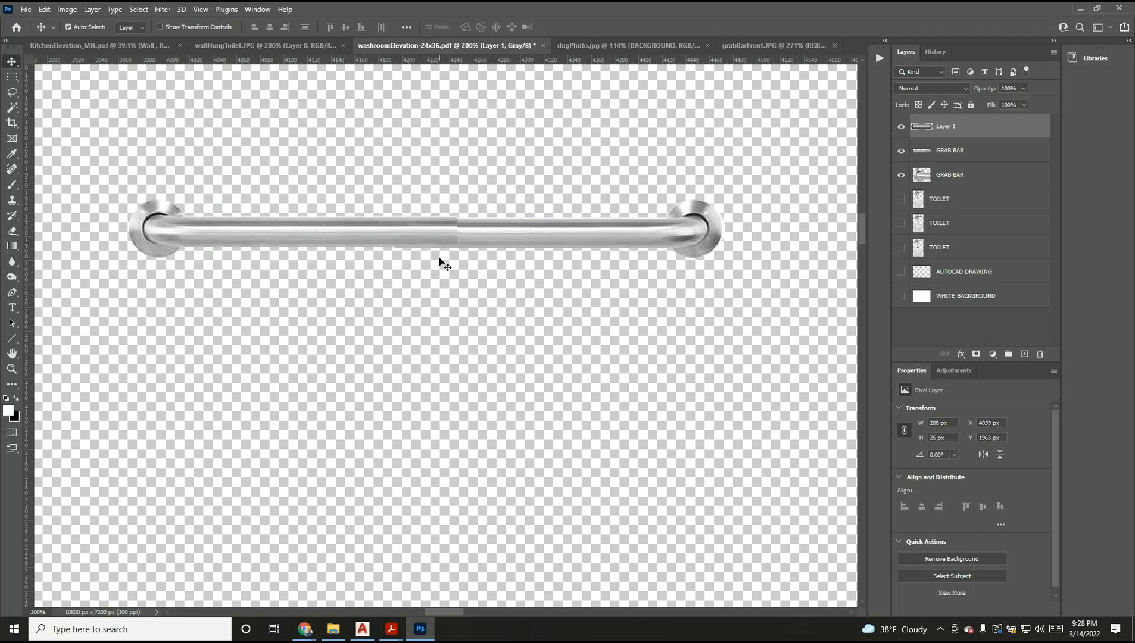
key("Down")
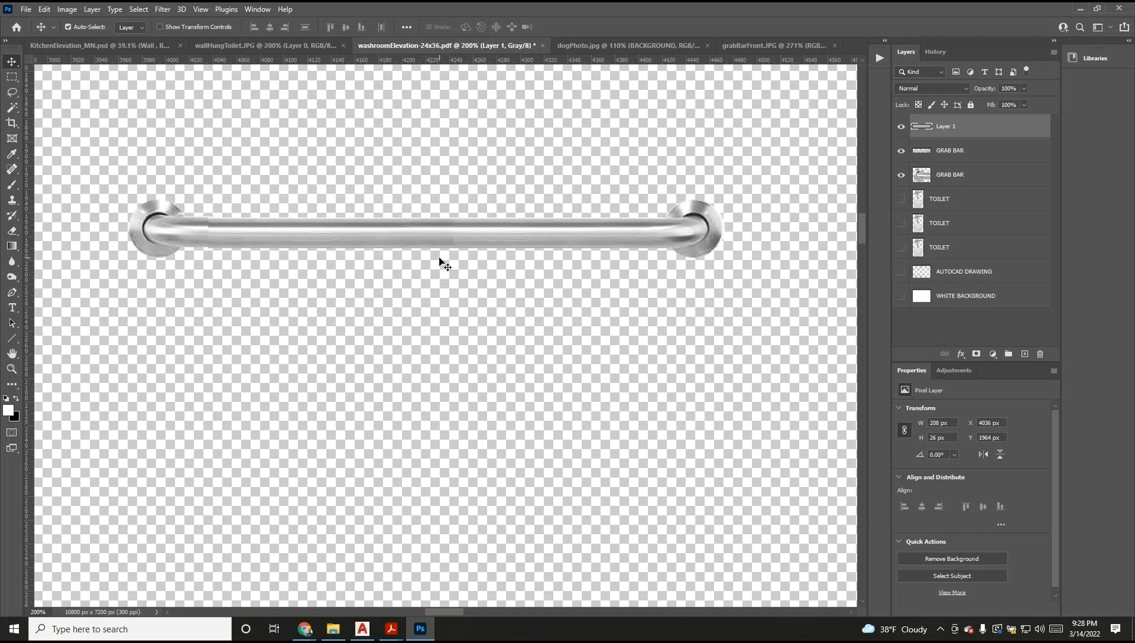
key("Up")
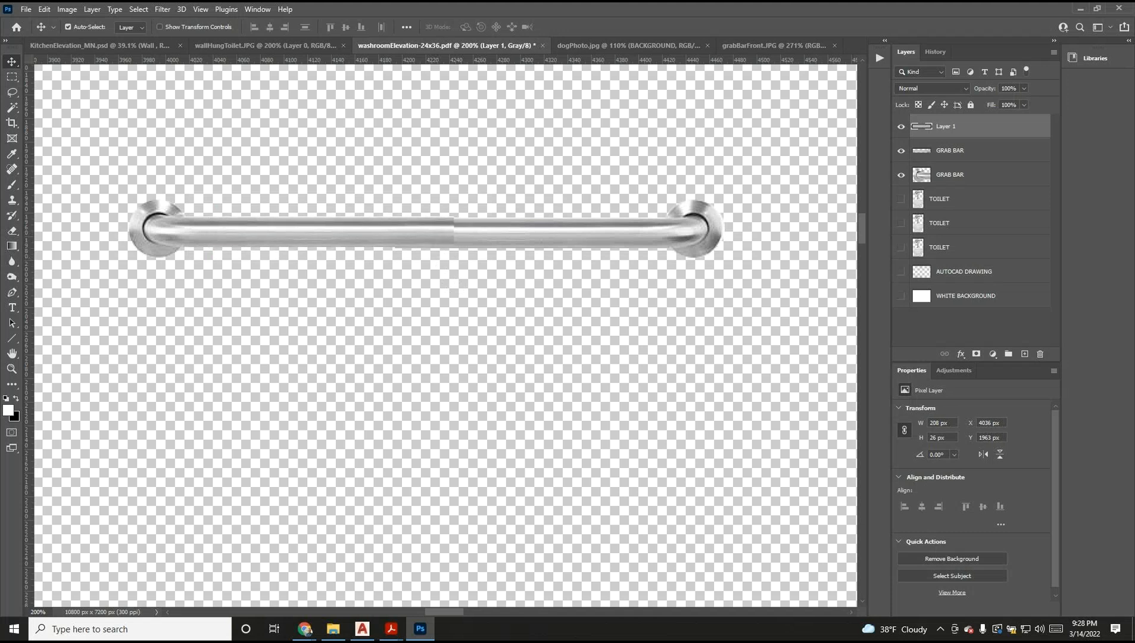
Step: Merge the three visible grab bar layers into one and check the result by toggling its visibility
left_click(967, 173)
left_click(976, 146)
left_click(977, 132)
left_click(979, 154, "ctrl")
left_click(976, 173, "ctrl")
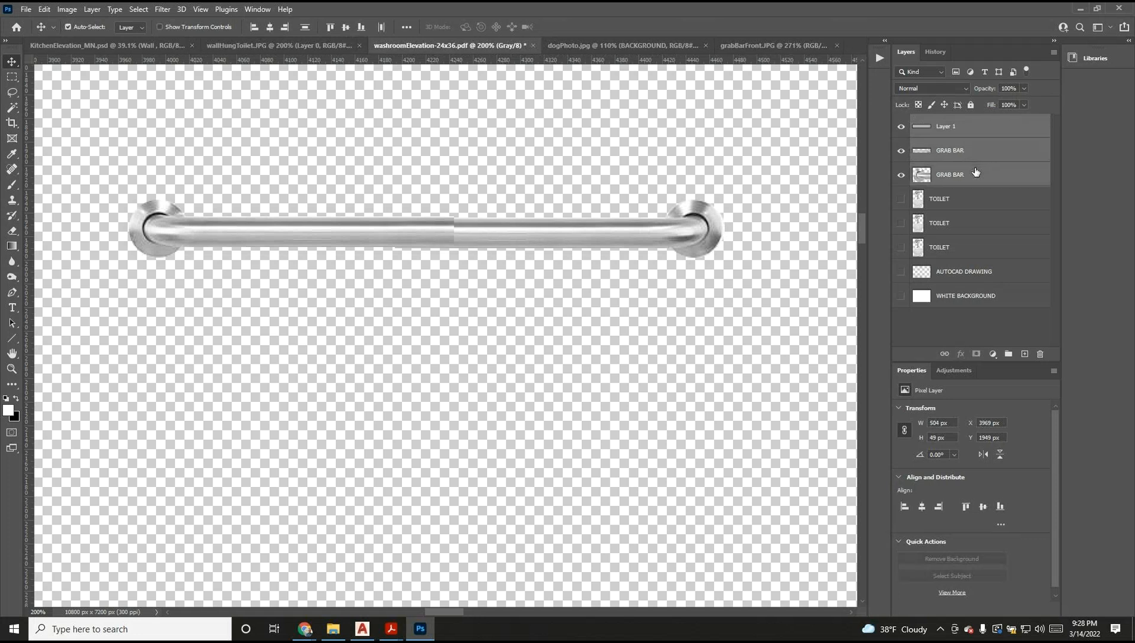
right_click(977, 153)
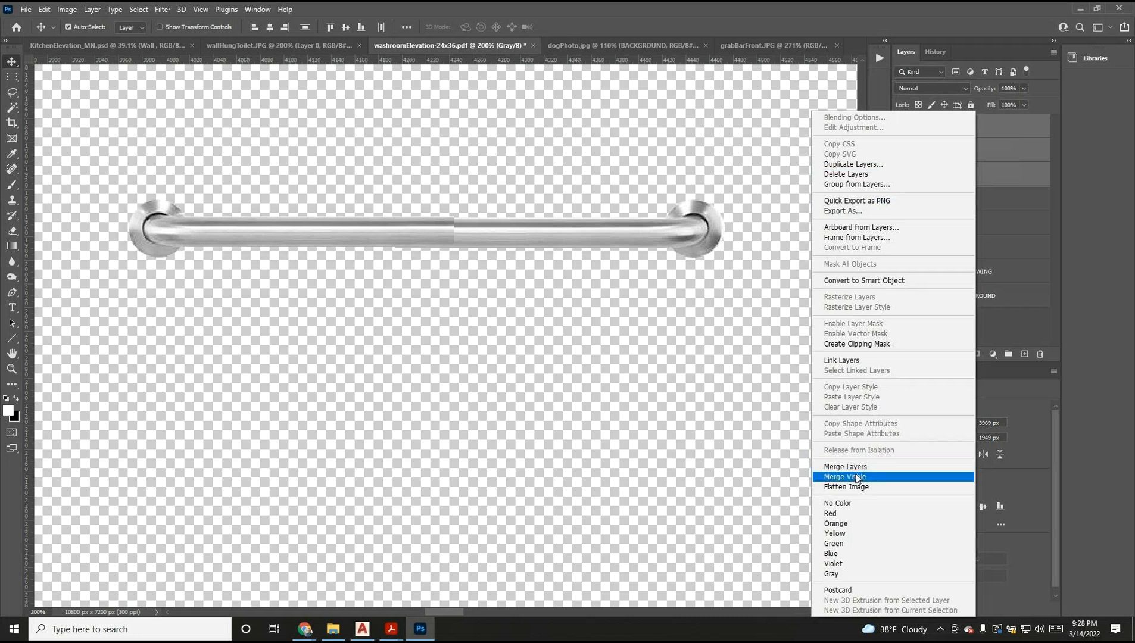
left_click(1010, 135)
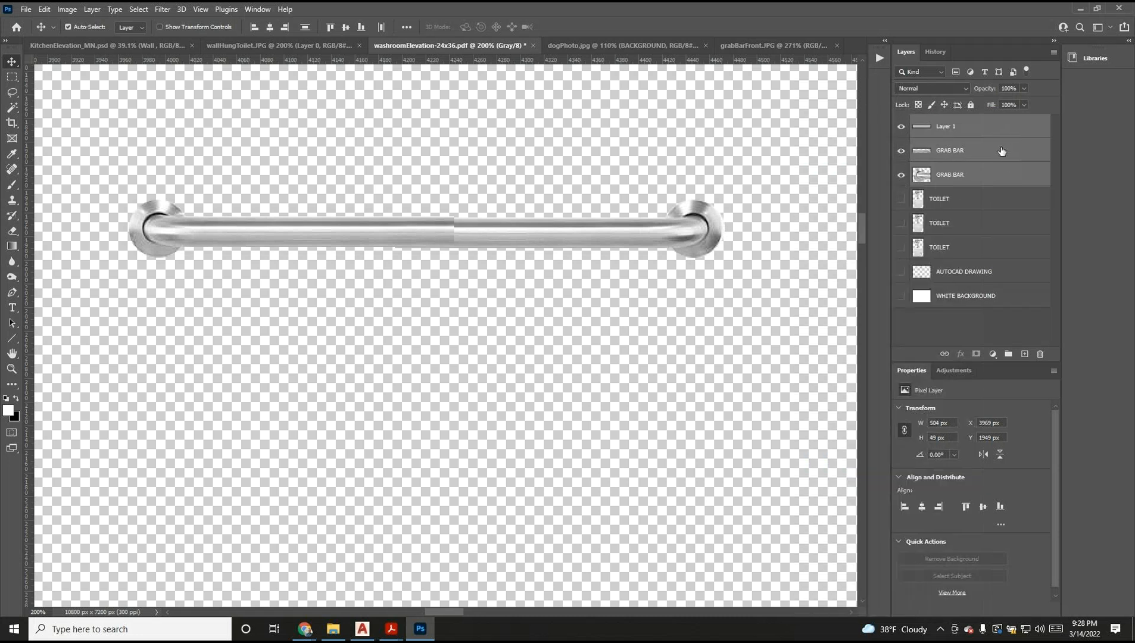
right_click(985, 151)
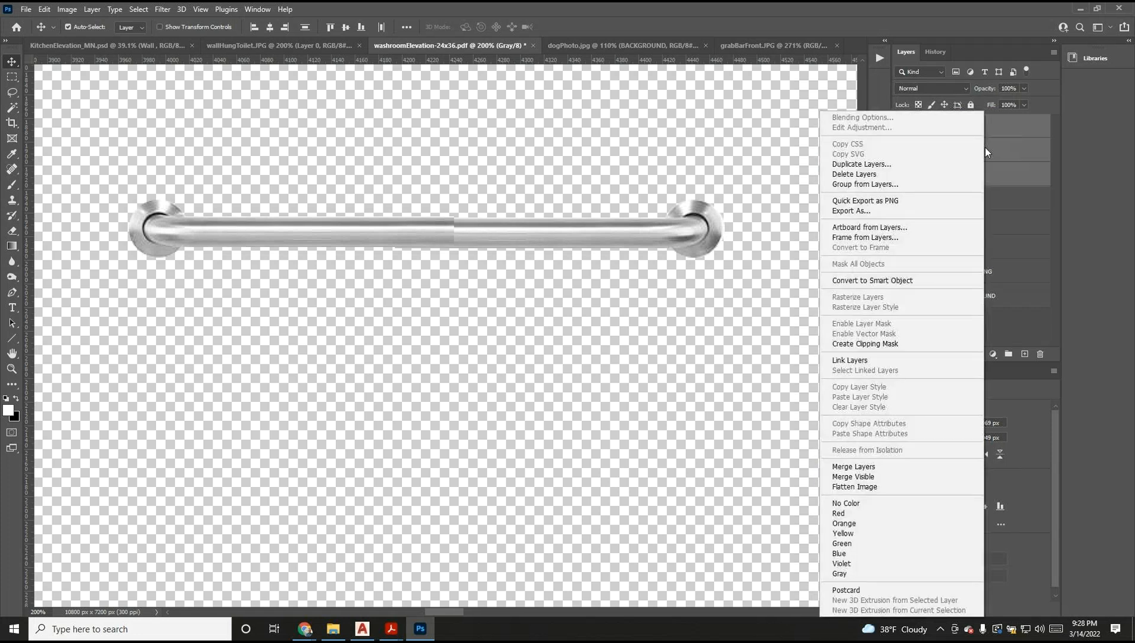
left_click(865, 478)
left_click(900, 128)
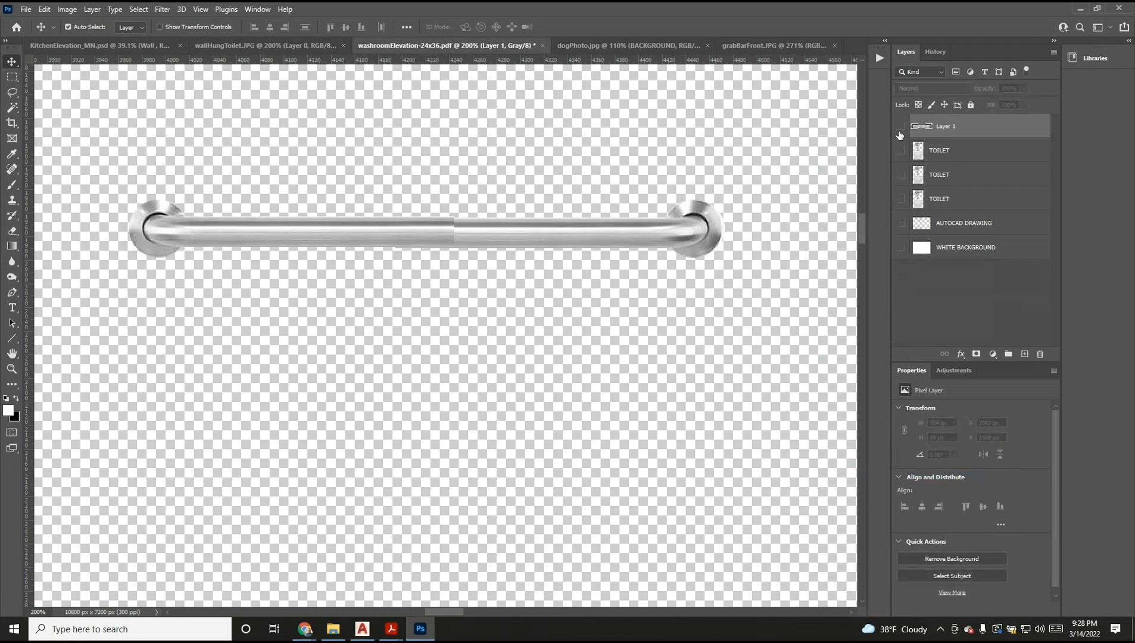
left_click(900, 127)
Step: Rename the merged layer GRAB BAR and show the toilet, drawing and background layers again
double_click(956, 126)
type("GRAB BAR")
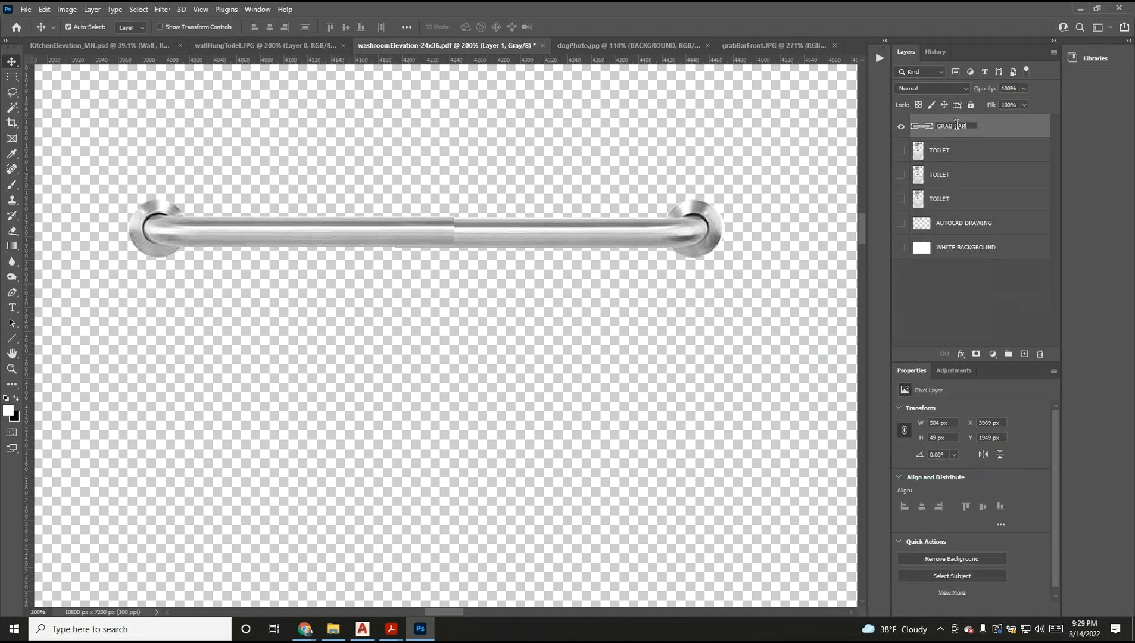
key("Return")
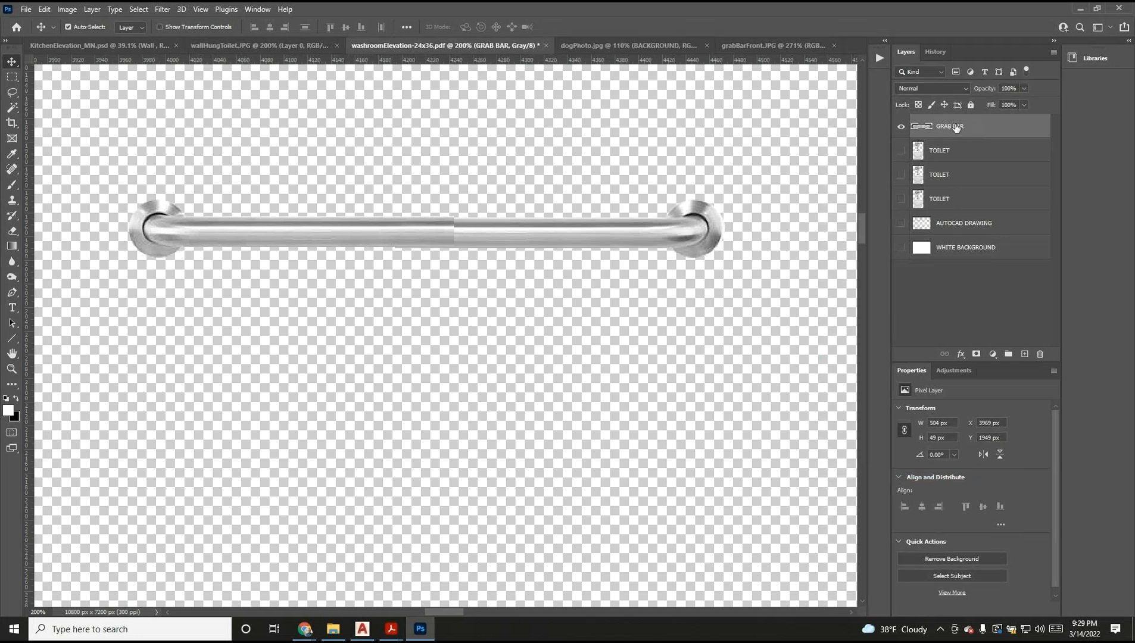
left_click_drag(901, 152, 888, 263)
Step: Examine the whole sheet and the long washroom elevation with its toilets and extended grab bar
double_click(14, 354)
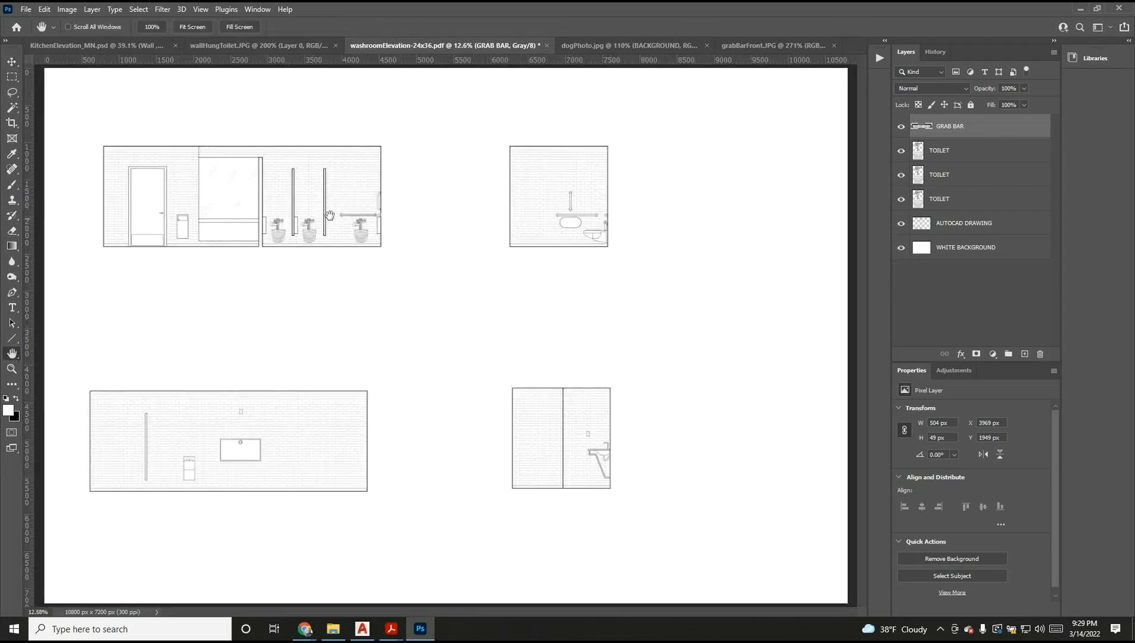
key("z")
left_click(141, 187)
left_click(142, 187)
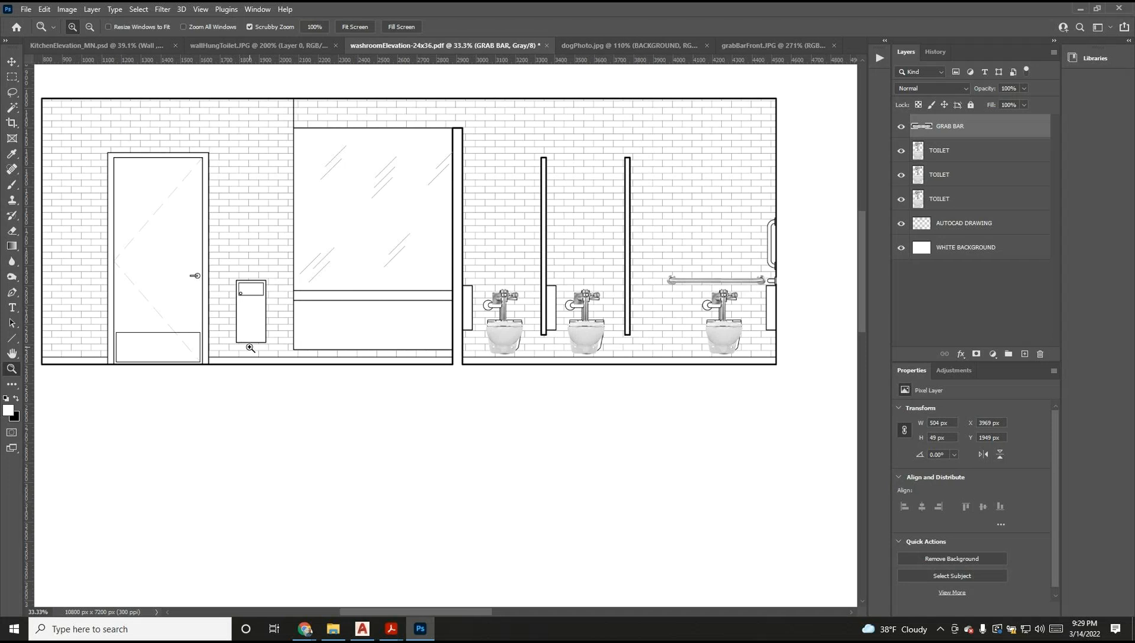
double_click(12, 354)
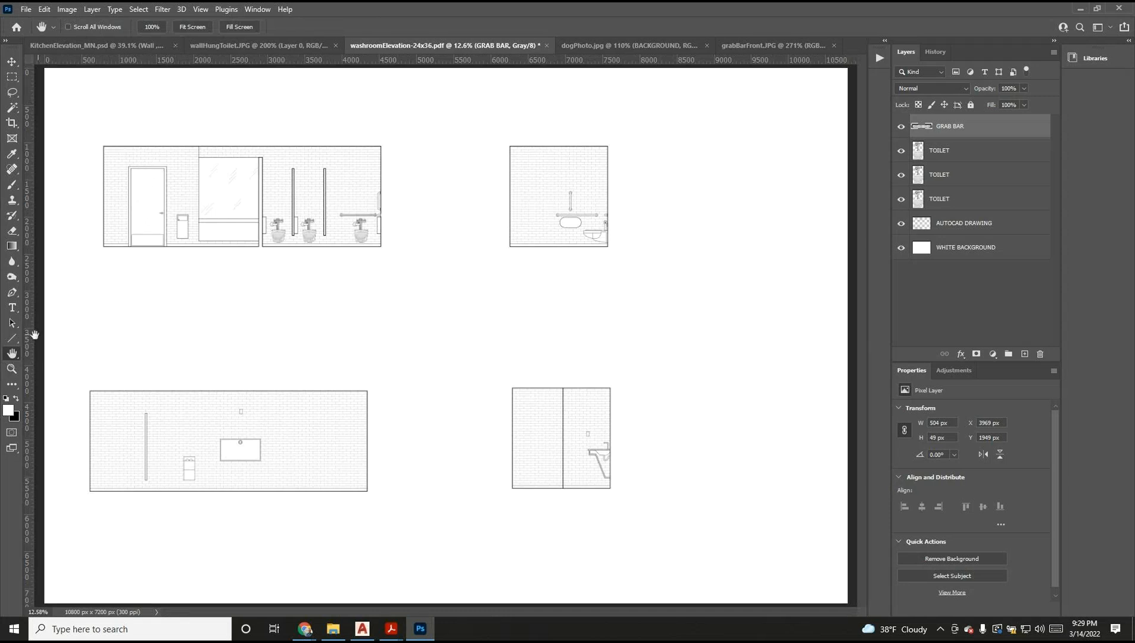
left_click(12, 370)
left_click_drag(198, 146, 188, 175)
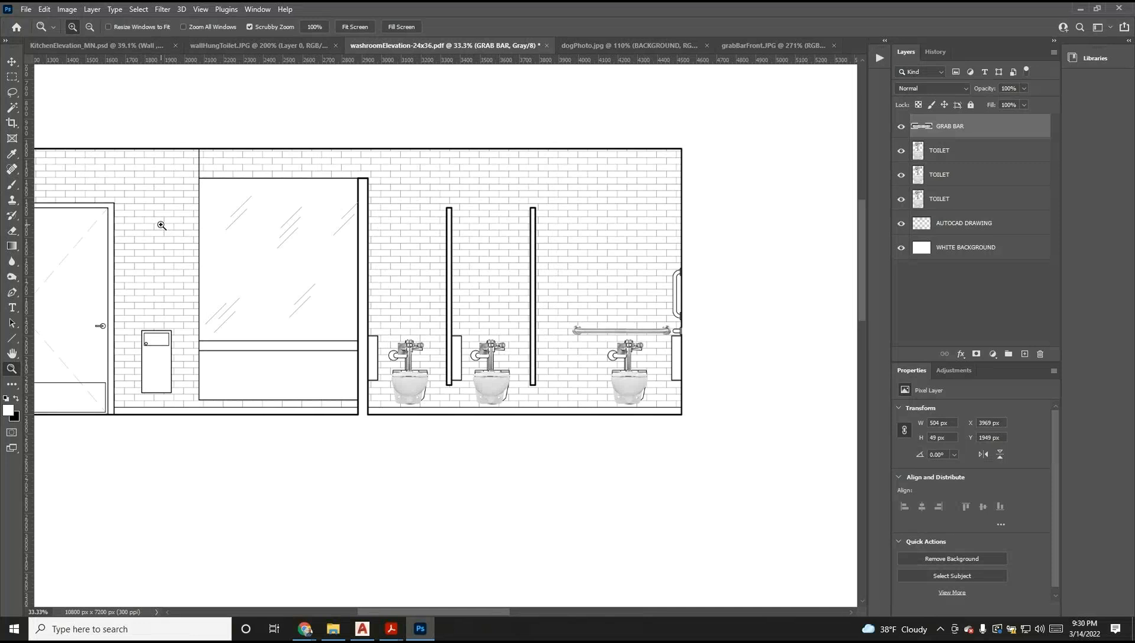
Step: View the rendered kitchen elevation in KitchenElevation_MN.psd as a reference, and return to the washroom elevation sheet
left_click(110, 47)
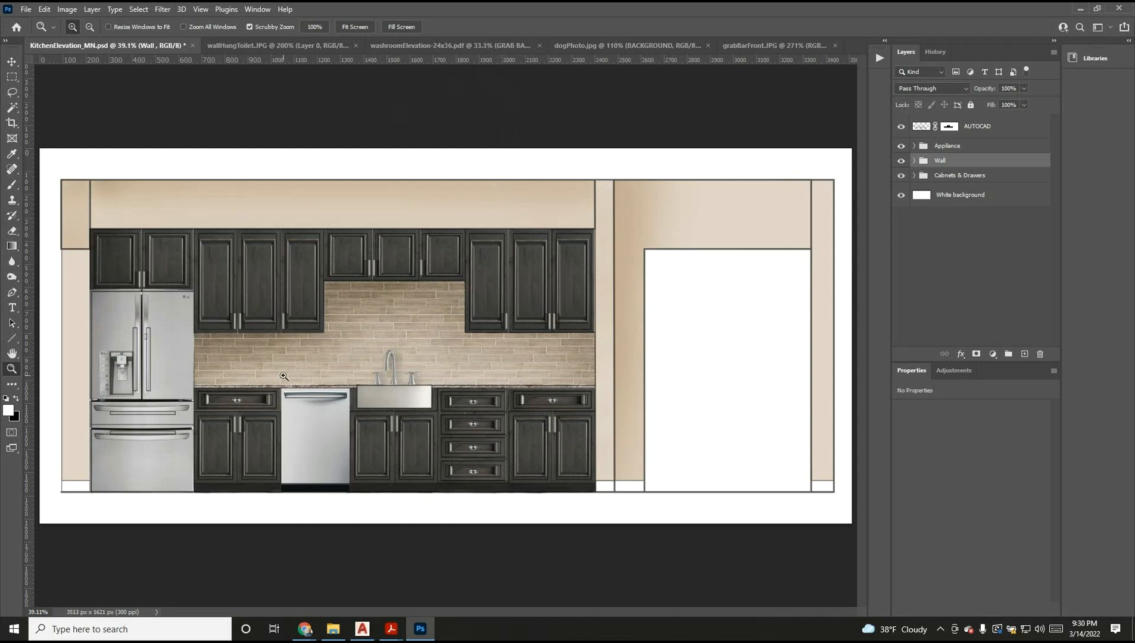
left_click(433, 45)
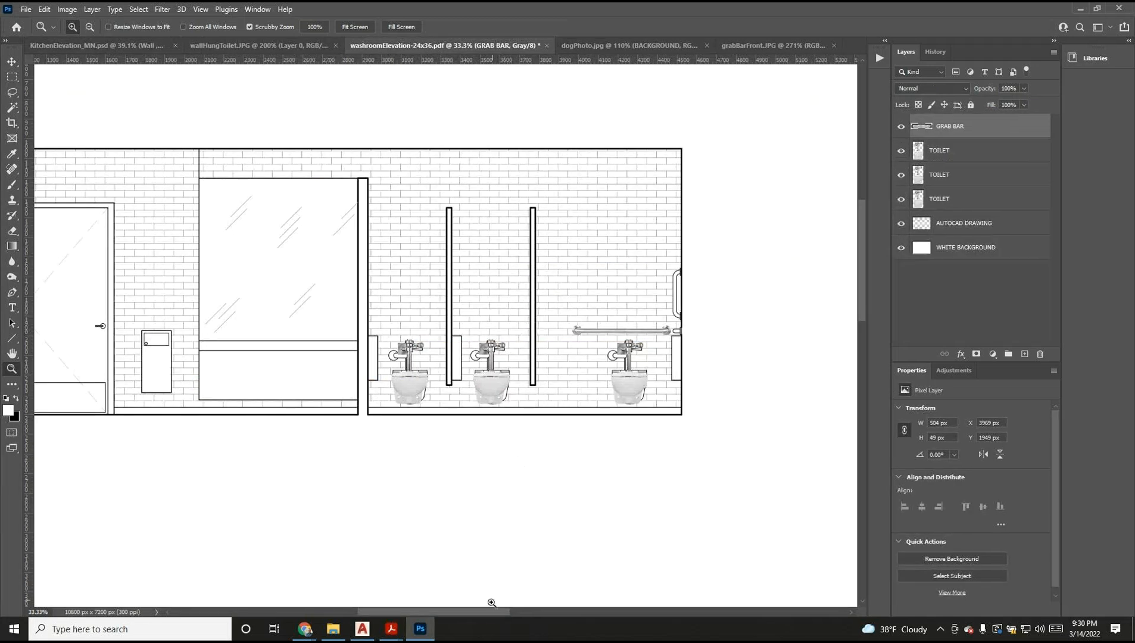
left_click_drag(486, 610, 440, 611)
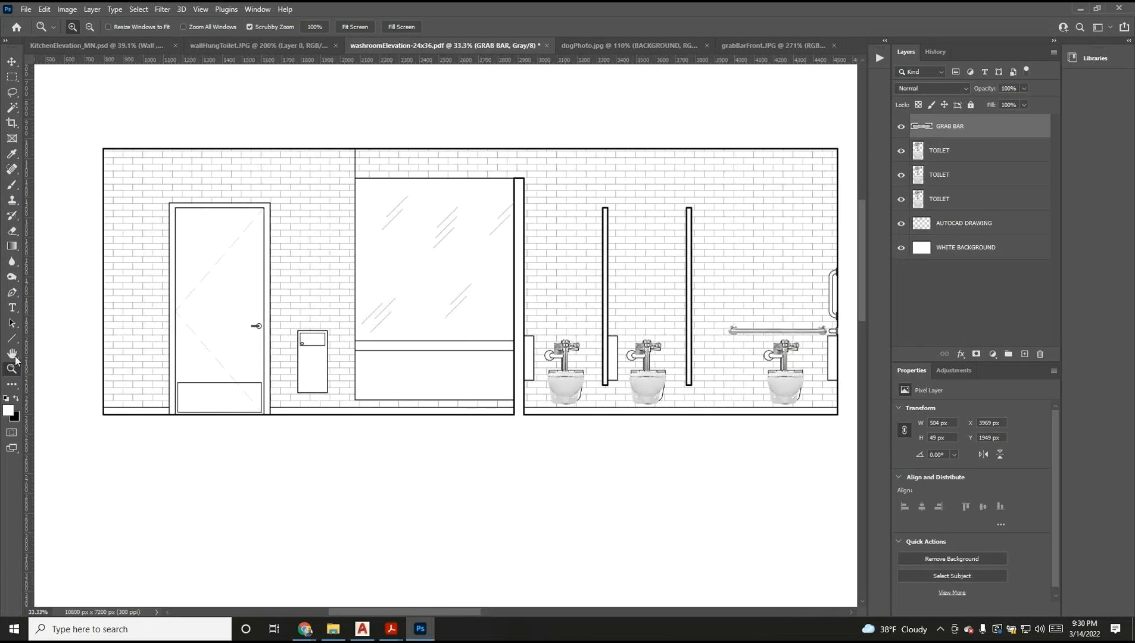
double_click(12, 355)
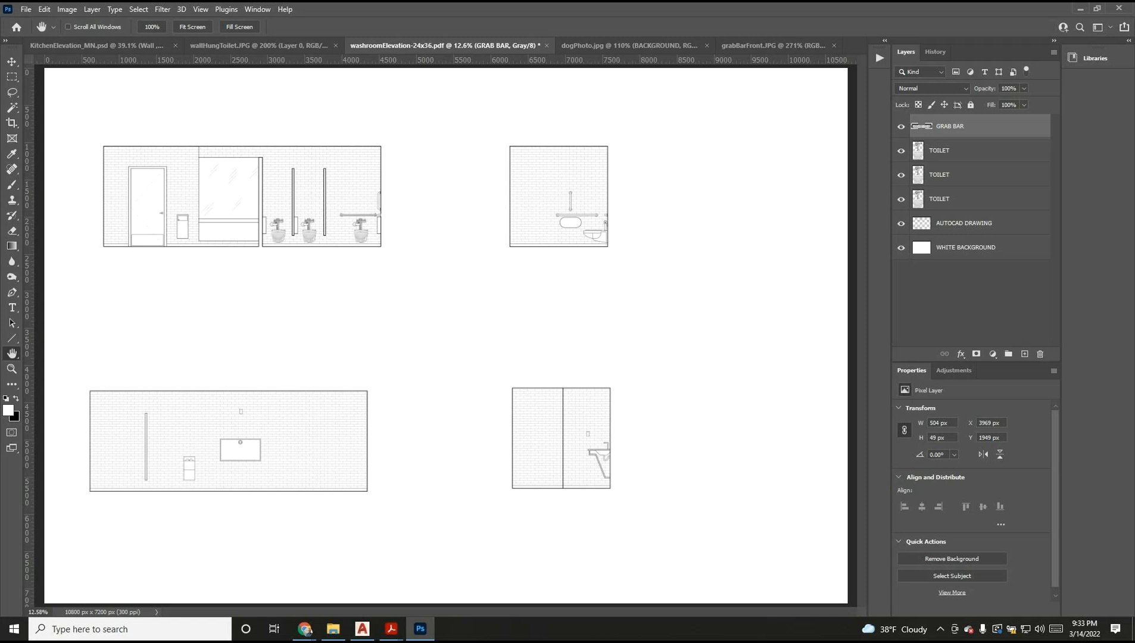
Step: Switch to Google Chrome
left_click(308, 632)
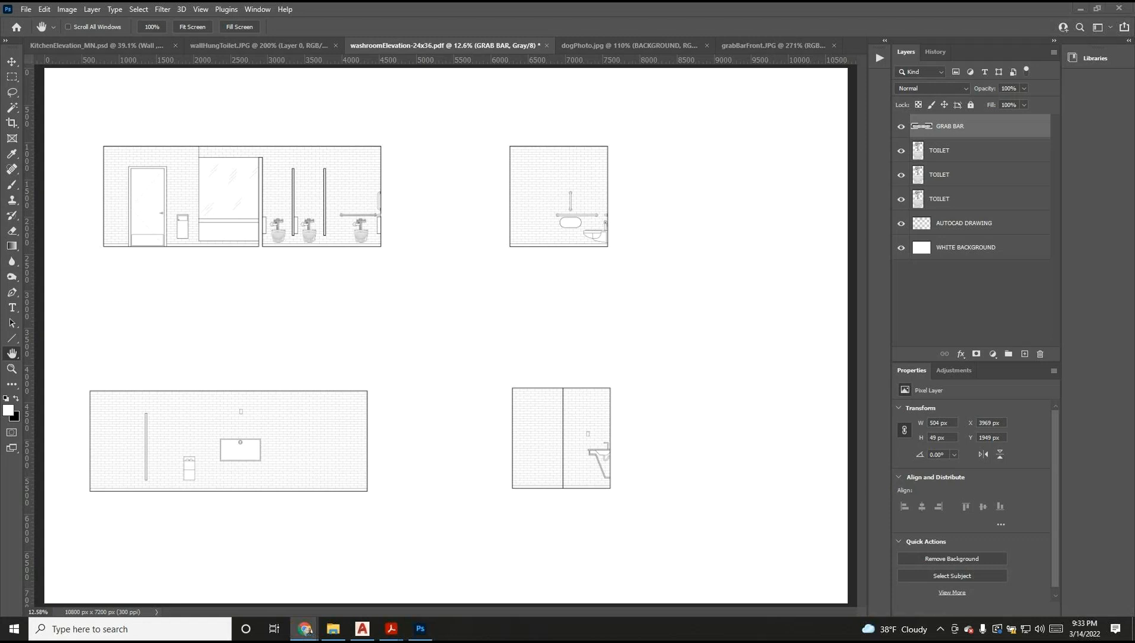